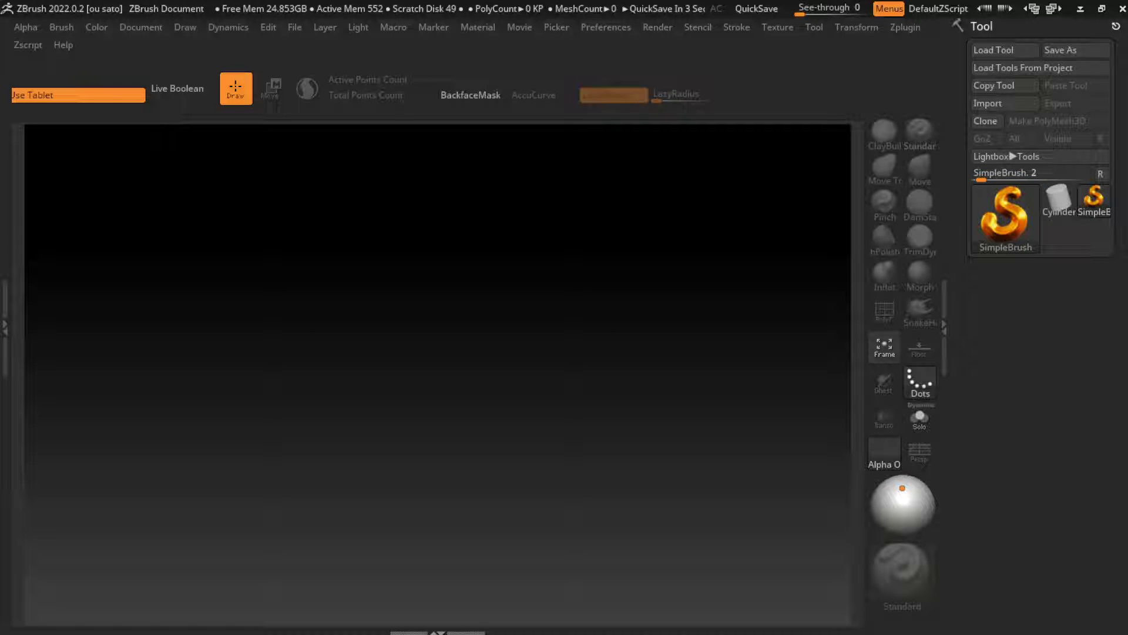
Load Mannequin.ZPR from the LightBox Mannequin folder to show the ZSphere figure
left_click(519, 27)
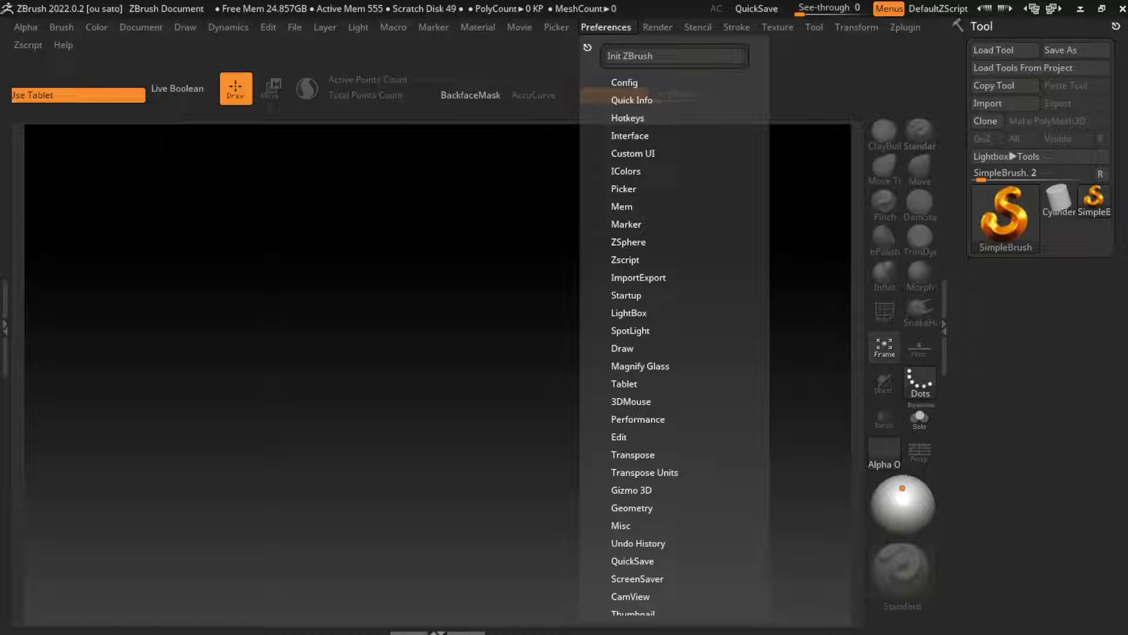
left_click(632, 99)
left_click(634, 330)
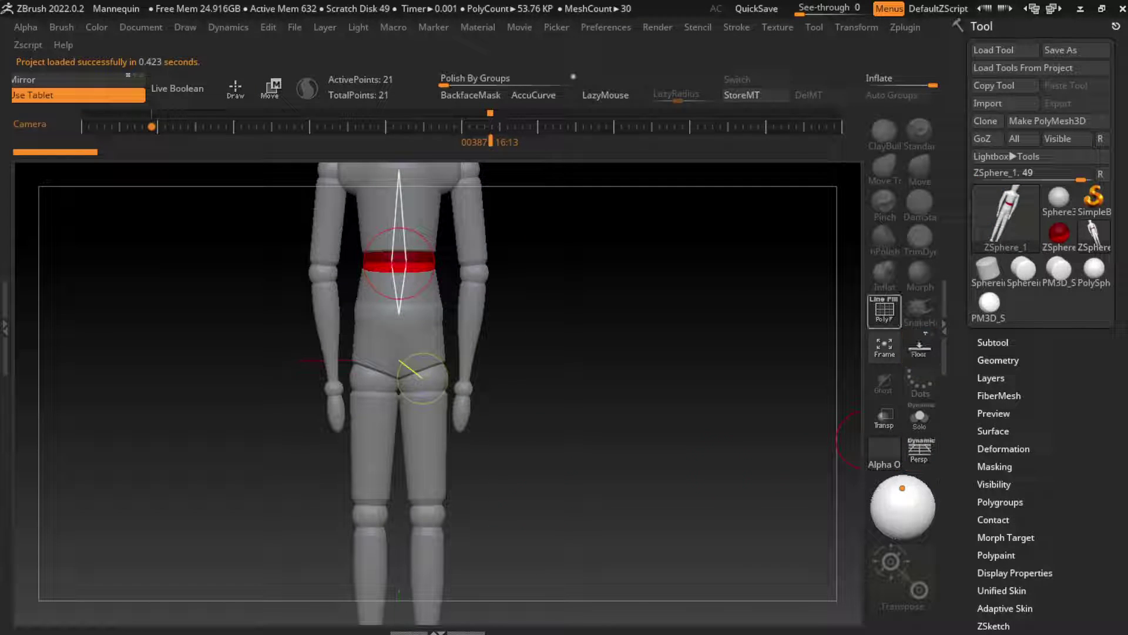
Turn off the camera timeline from the Movie menu so the full mannequin is visible
left_click(520, 27)
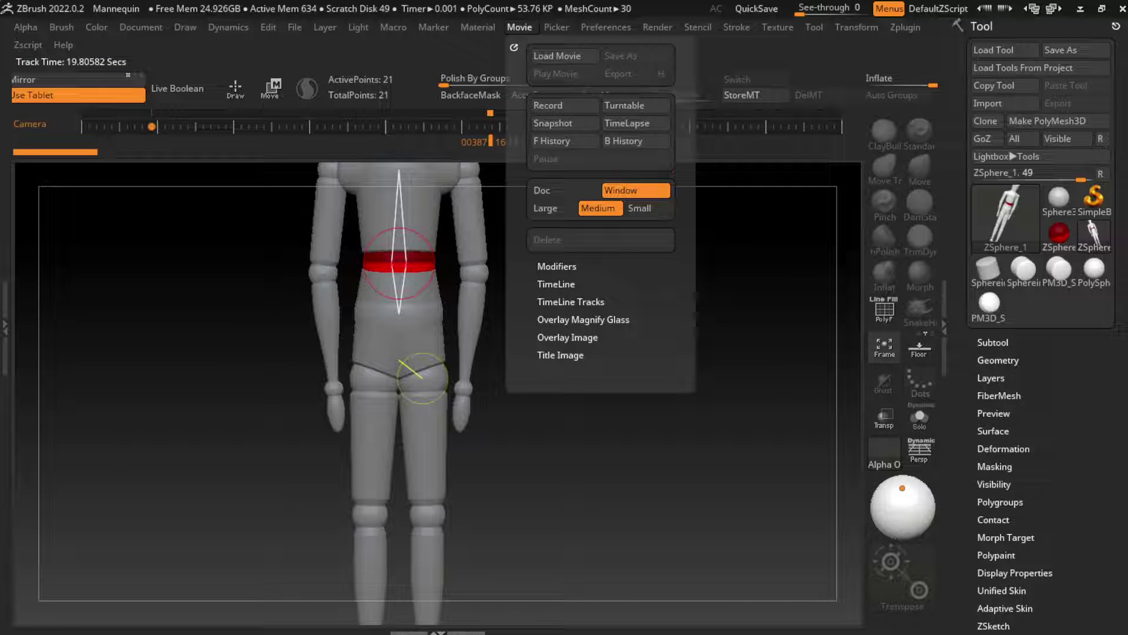
left_click(556, 284)
left_click(564, 317)
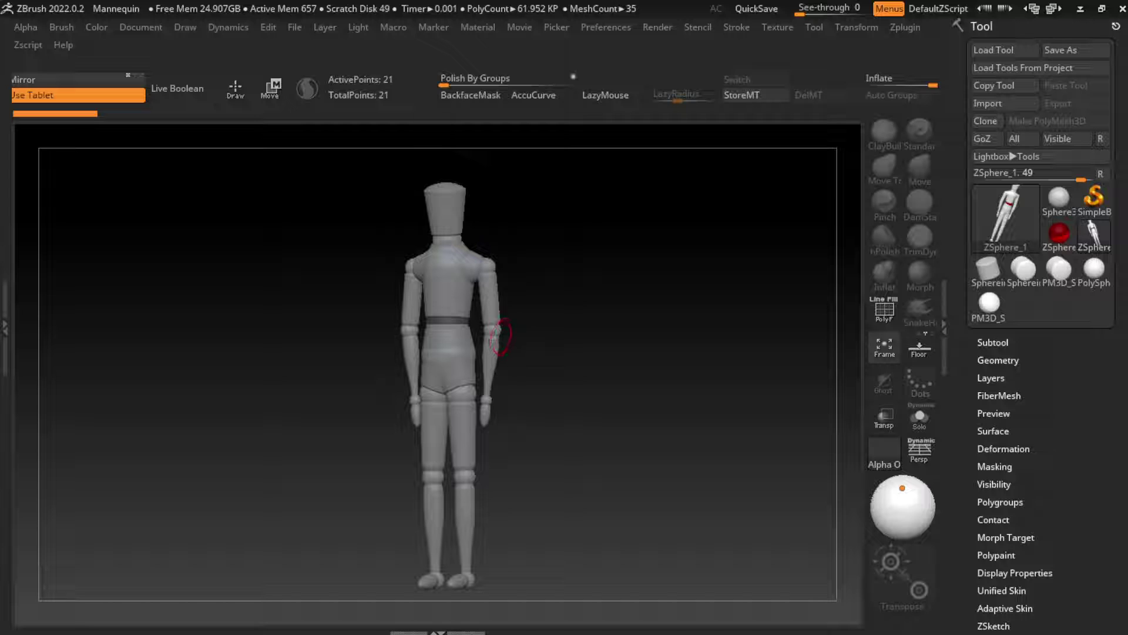
Swing the mannequin's arms slightly outward from its body and turn it to see the back
left_click(499, 329, "alt")
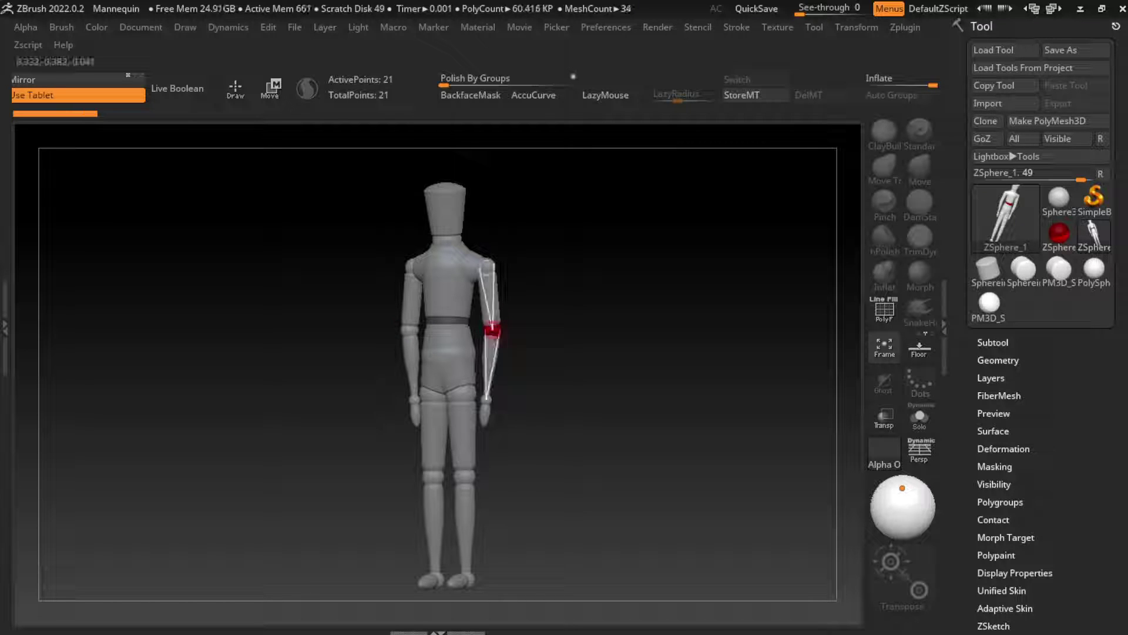
mouse_move(491, 411)
left_mouse_down()
mouse_move(534, 405)
mouse_move(526, 395)
left_mouse_up()
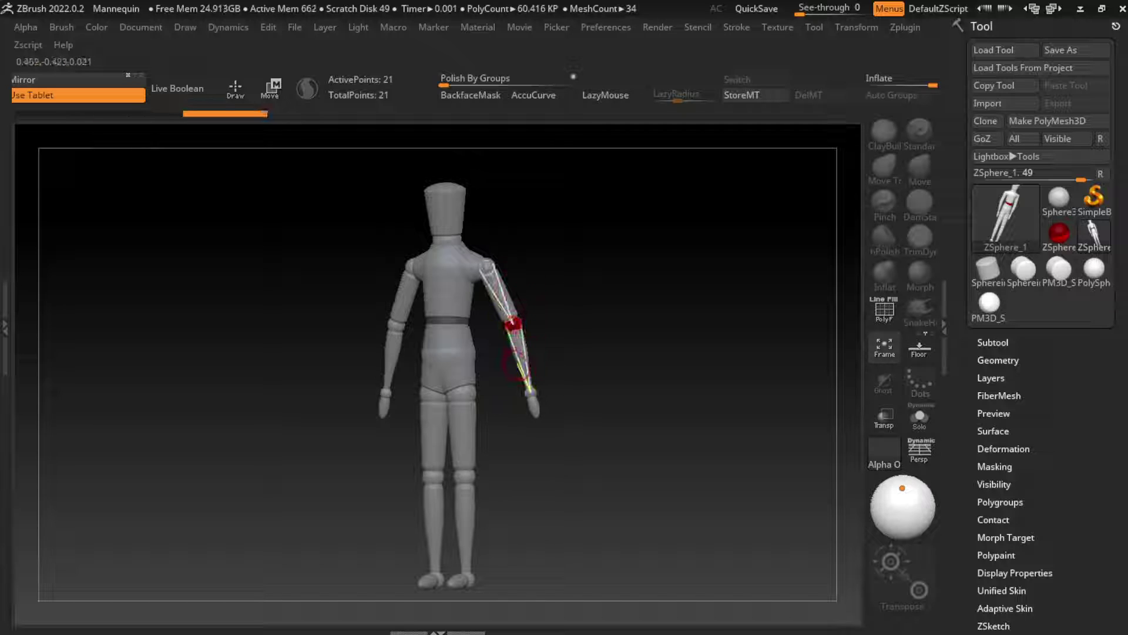
key("w")
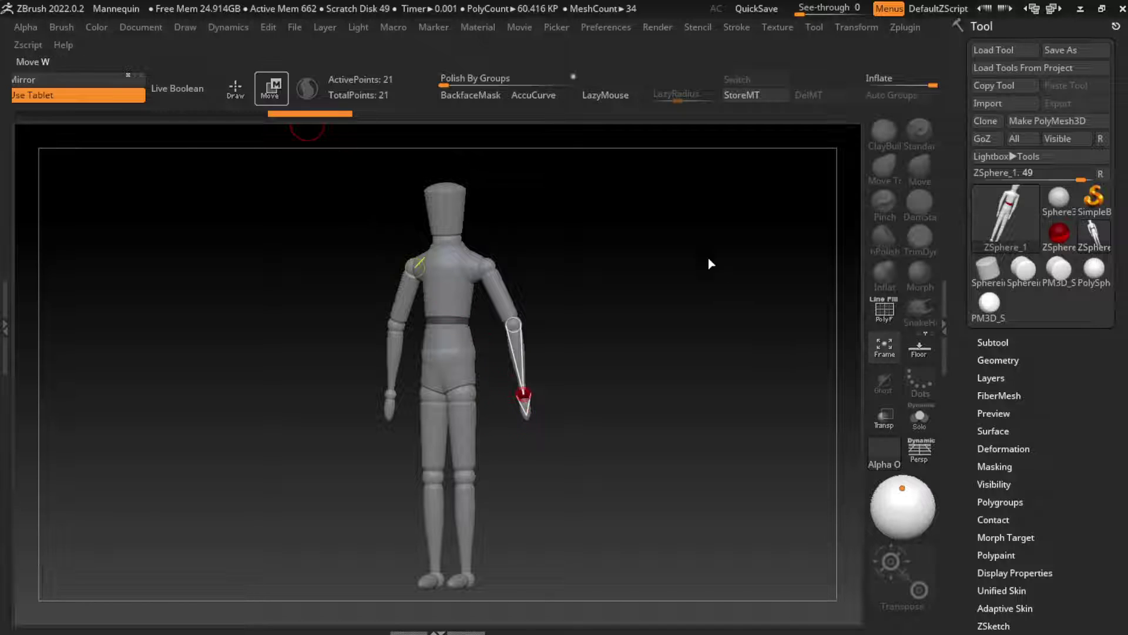
left_click_drag(588, 411, 470, 376)
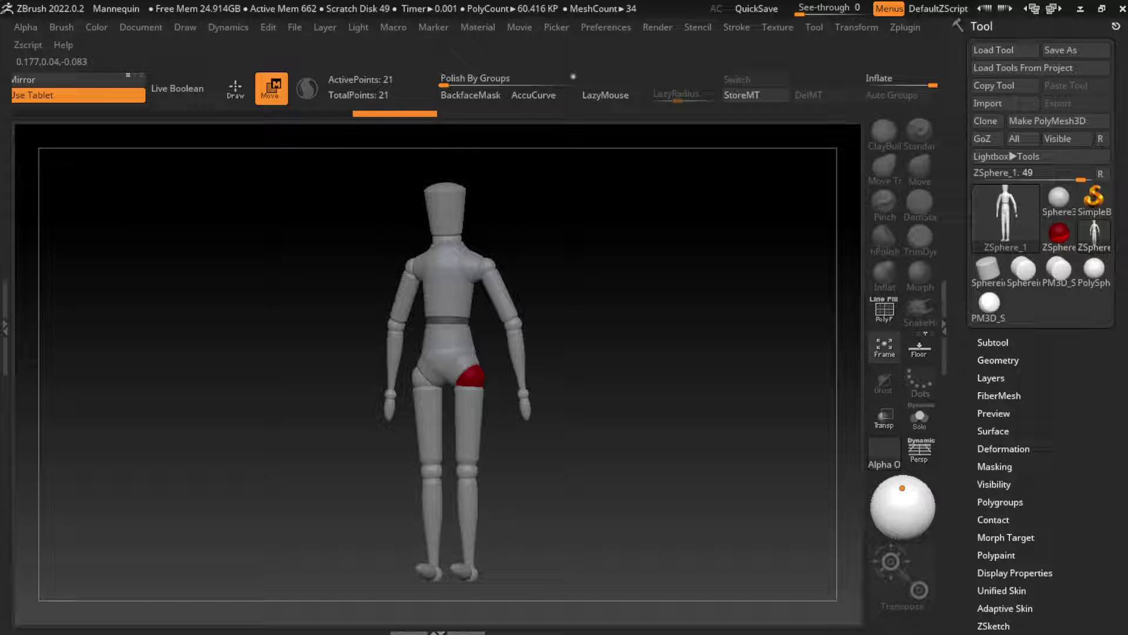
Try re-posing the right leg and feet, then undo the leg change
mouse_move(473, 382)
left_mouse_down()
mouse_move(486, 447)
mouse_move(478, 469)
left_mouse_up()
left_click_drag(470, 376, 477, 476)
left_click_drag(496, 546, 498, 549)
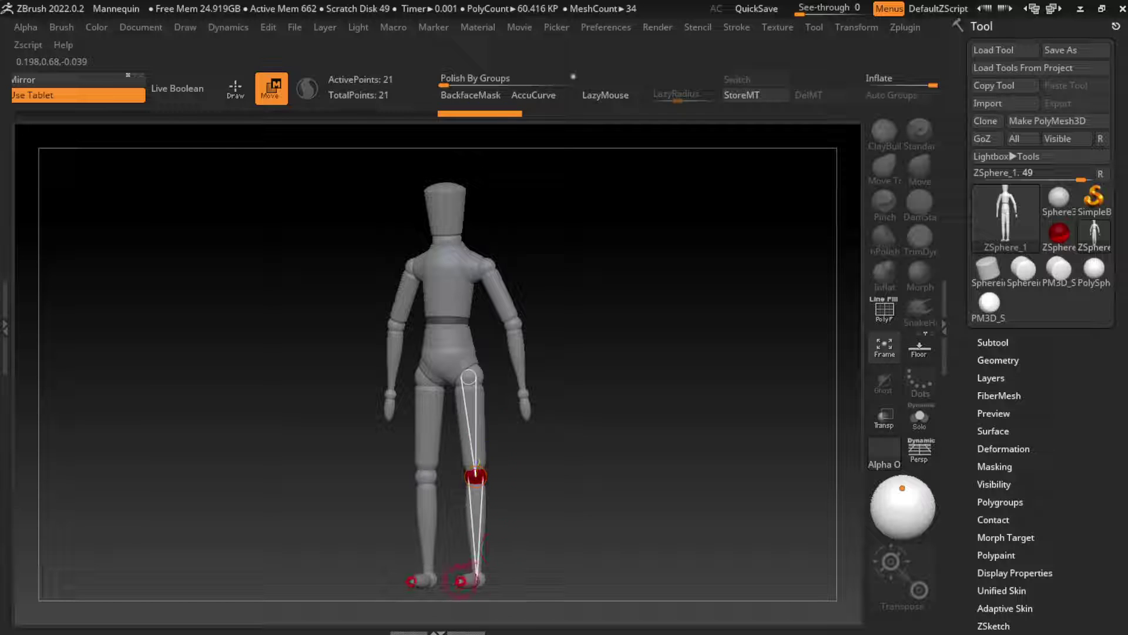
mouse_move(461, 582)
left_mouse_down()
mouse_move(488, 580)
mouse_move(477, 580)
left_mouse_up()
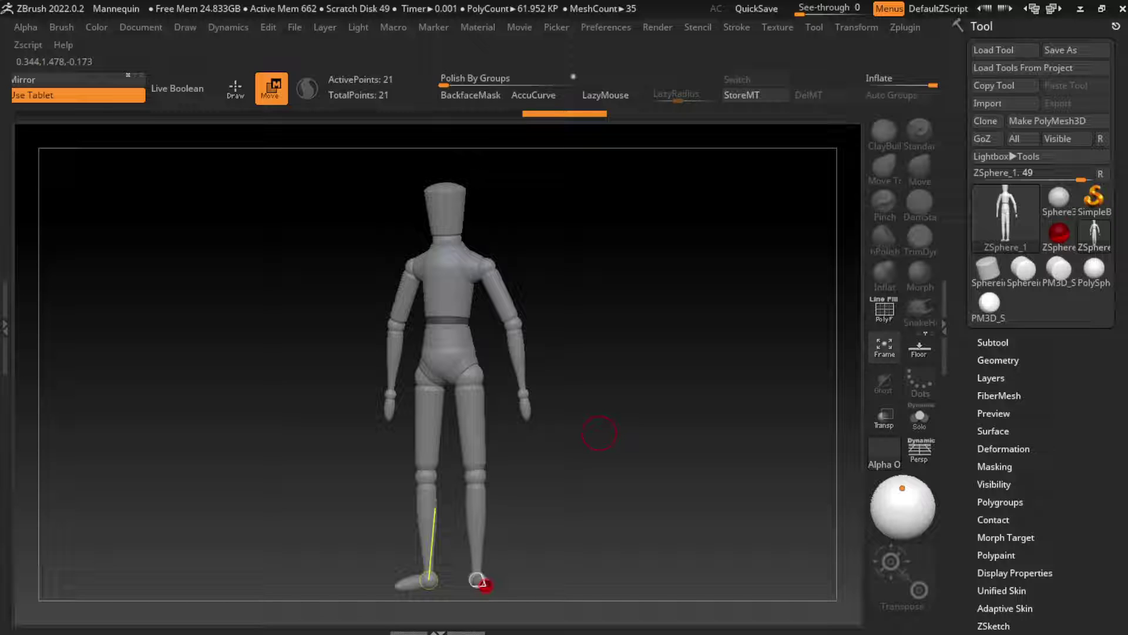
key("ctrl+z")
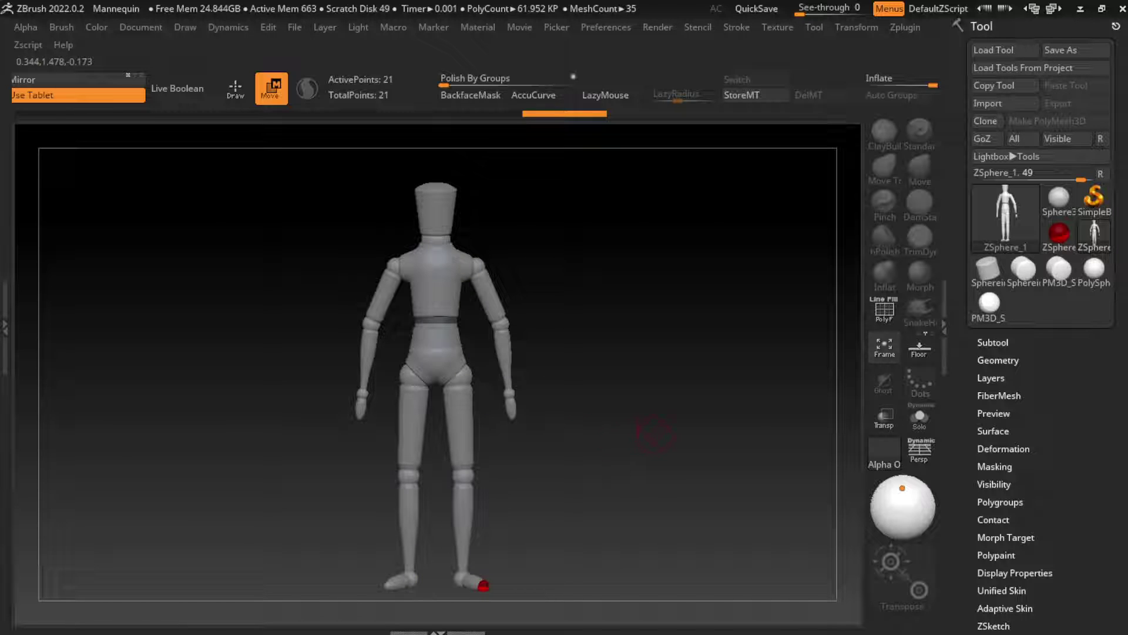
left_click_drag(654, 434, 622, 318)
Set a front view from the Document options and zoom in on the torso and hips
left_click(142, 28)
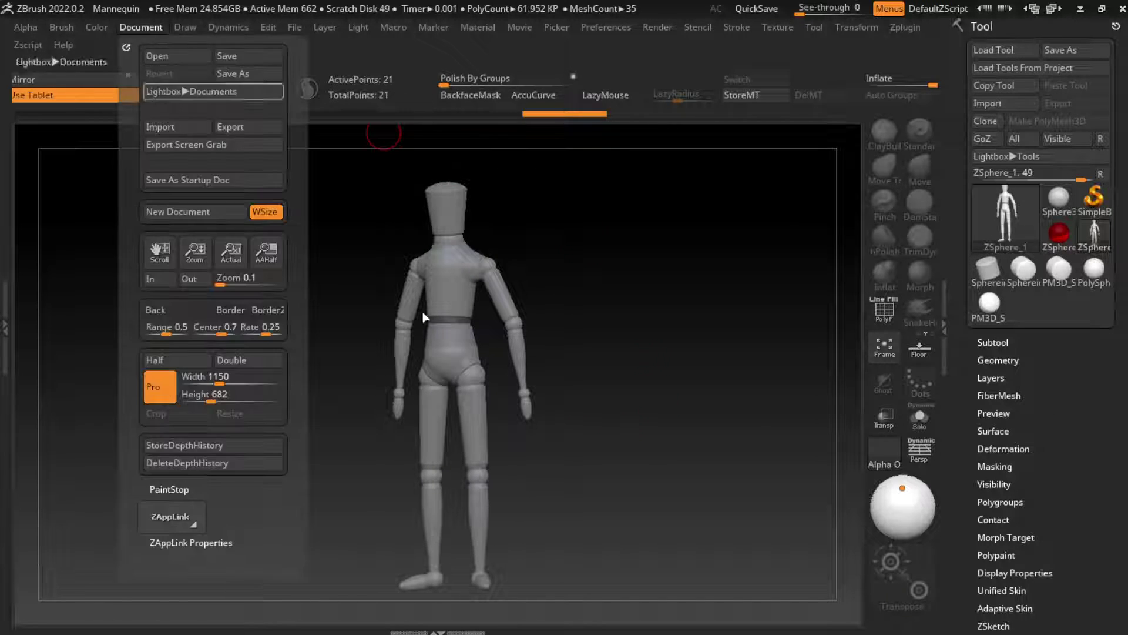
left_click(191, 542)
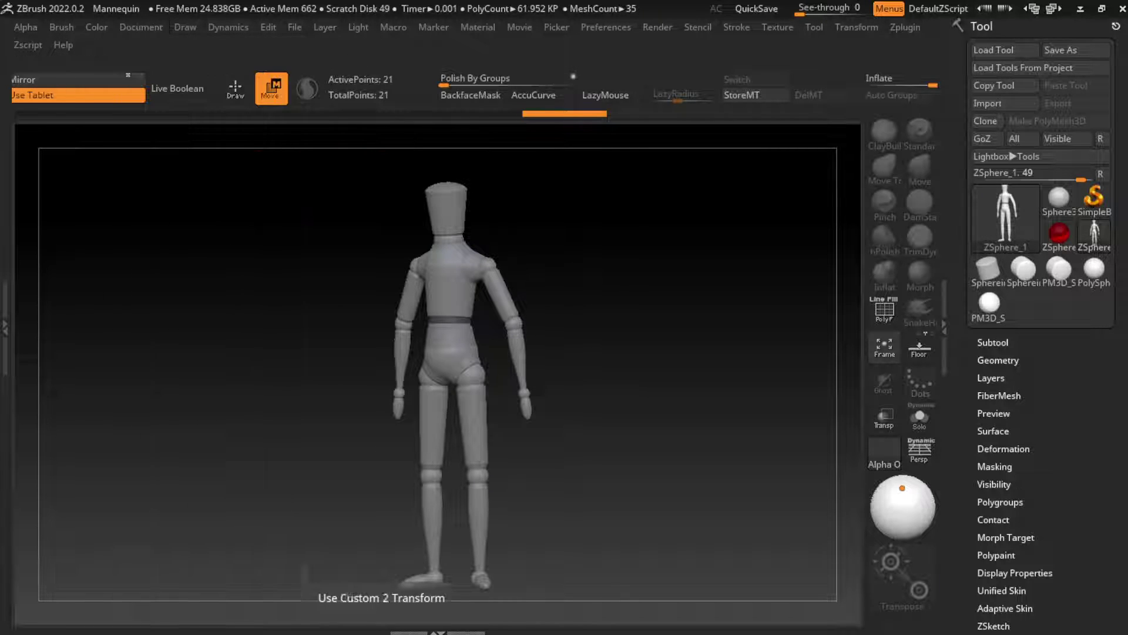
left_click_drag(640, 449, 465, 399, "alt")
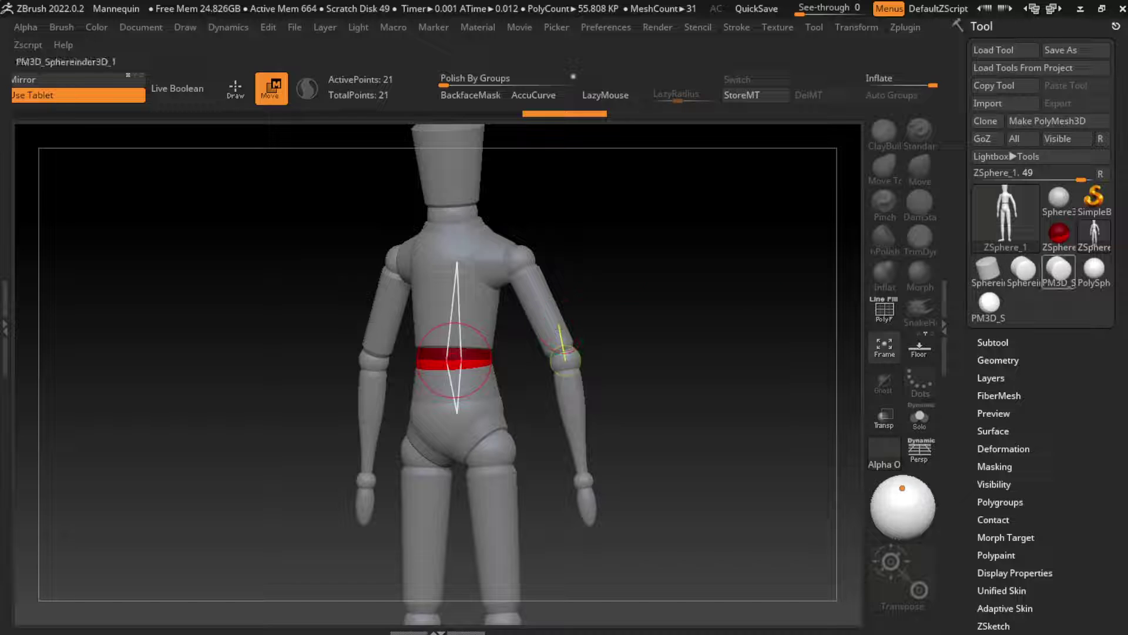
Convert the ZSphere figure into a 58,697-point PolyMesh3D and show its subtools
left_click(1056, 120)
left_click(994, 272)
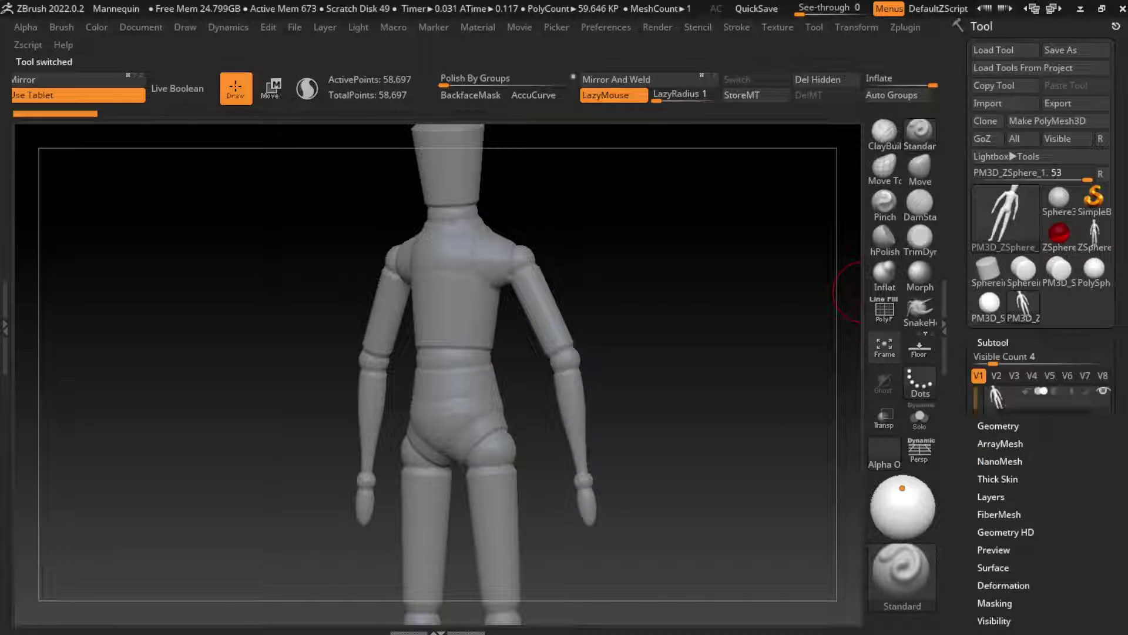
key("w")
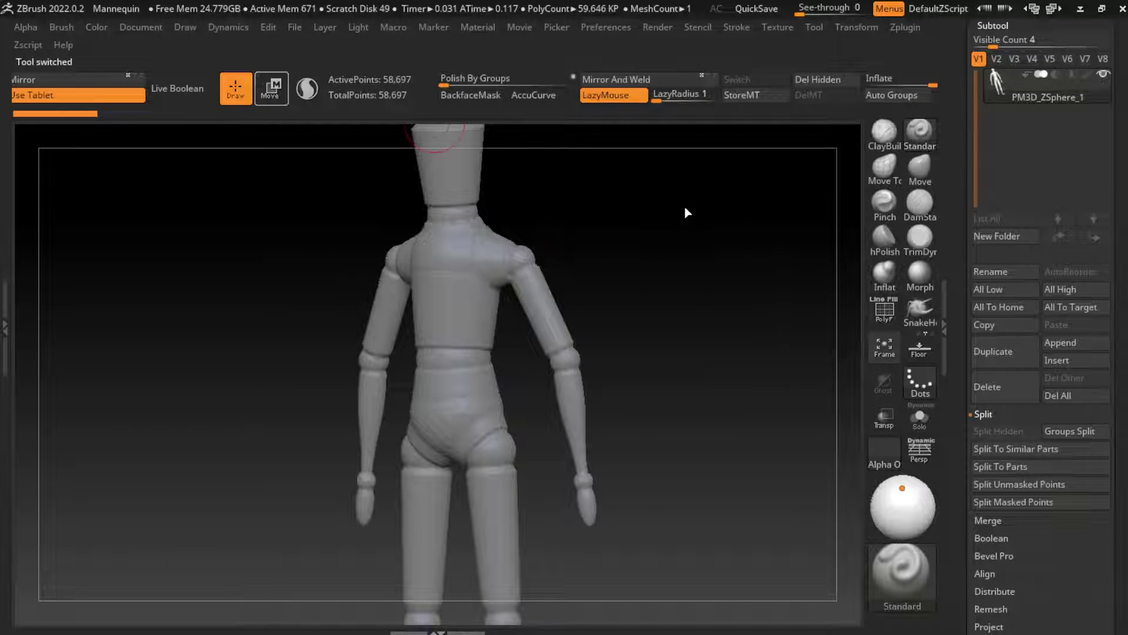
key("space")
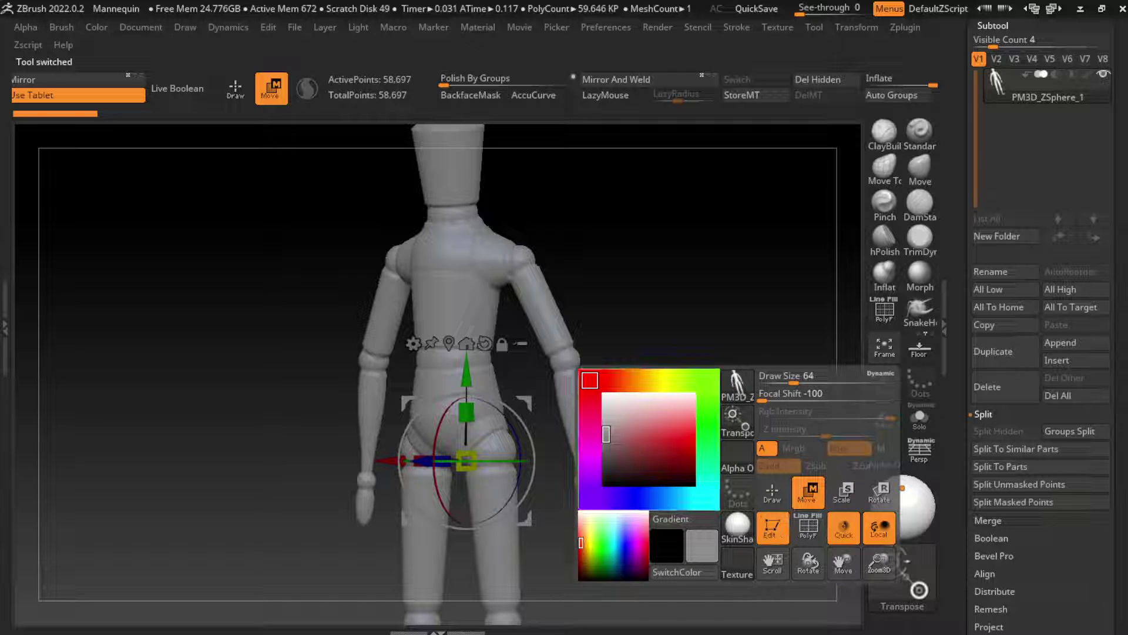
left_click(737, 525)
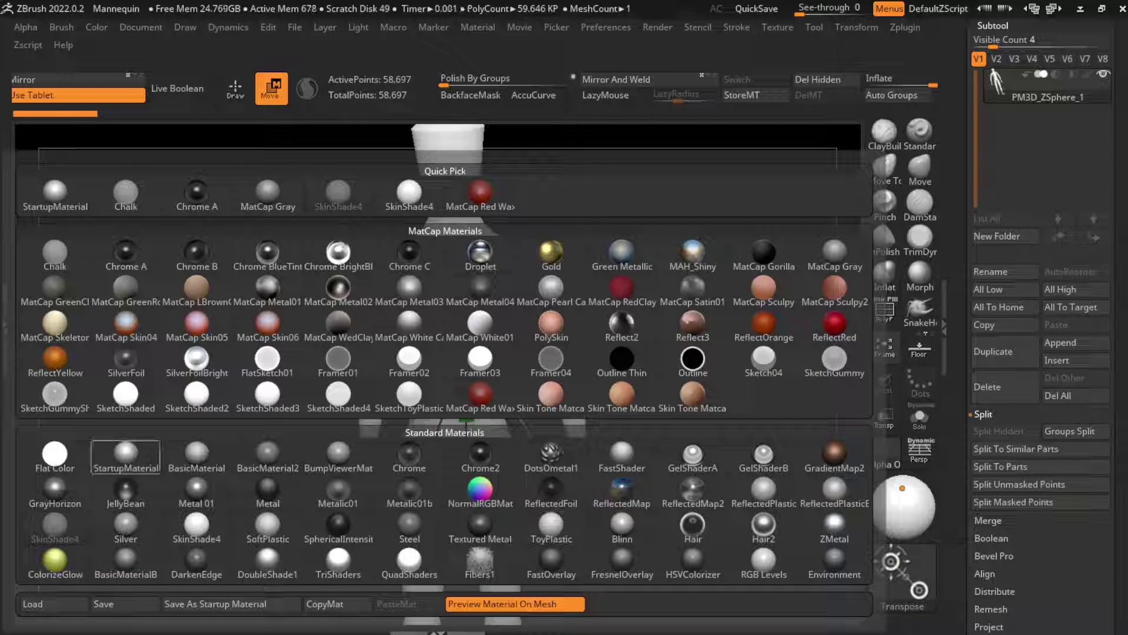
Apply a matte grey material and select the ClayBuildup brush
left_click(126, 457)
key("q")
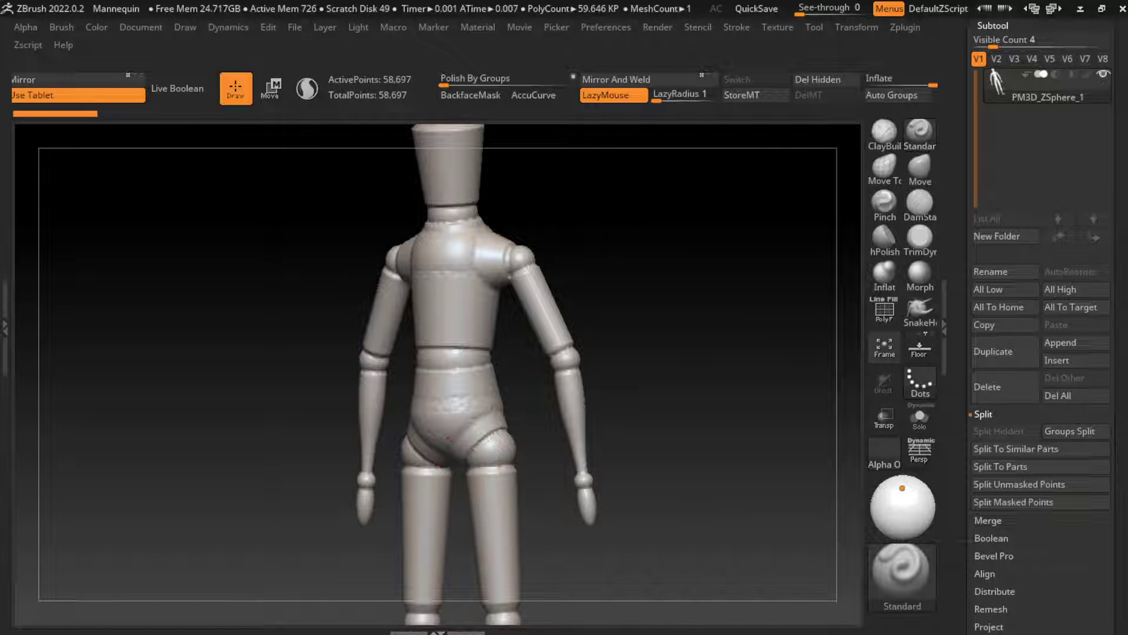
left_click_drag(617, 244, 655, 222)
key("s")
left_click(885, 132)
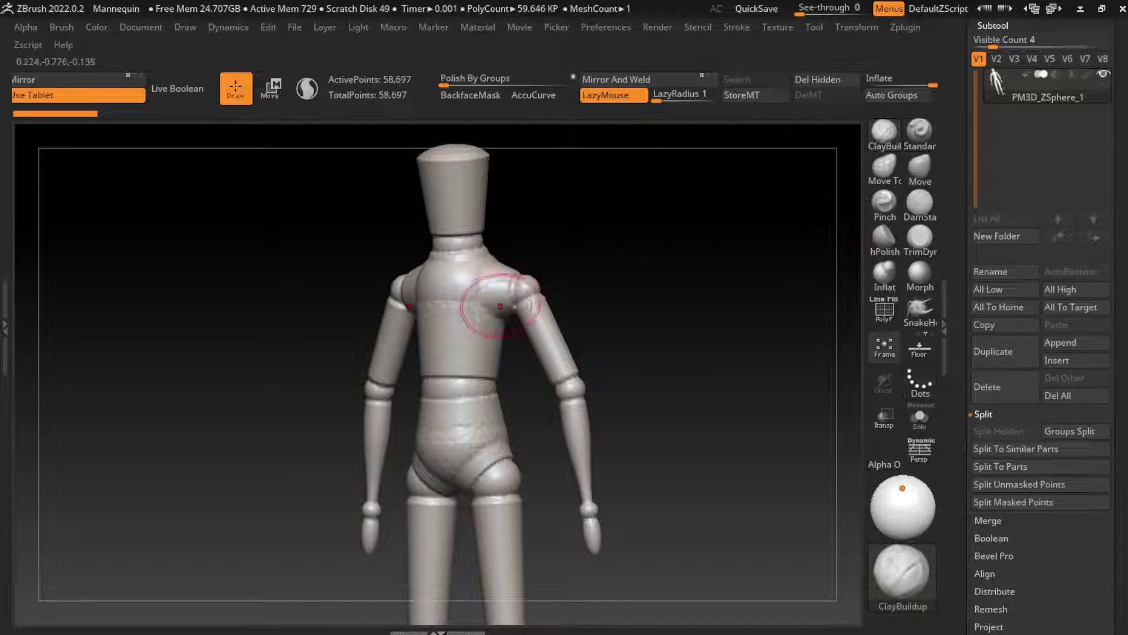
Mask both arms from a front view and invert the mask
key("ctrl")
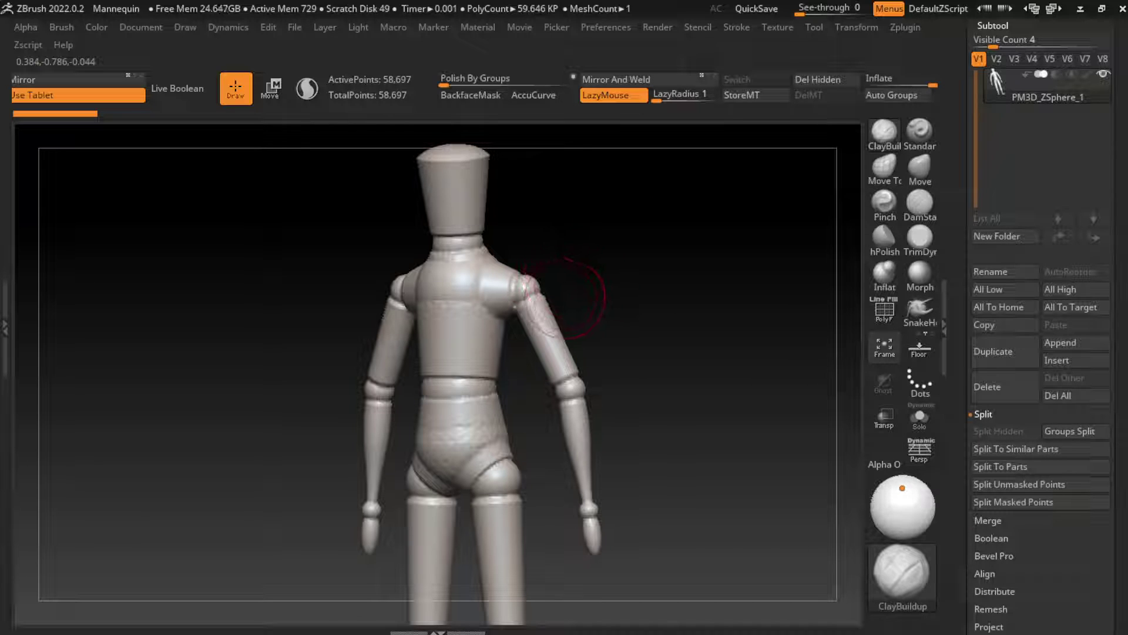
left_click_drag(563, 297, 630, 277)
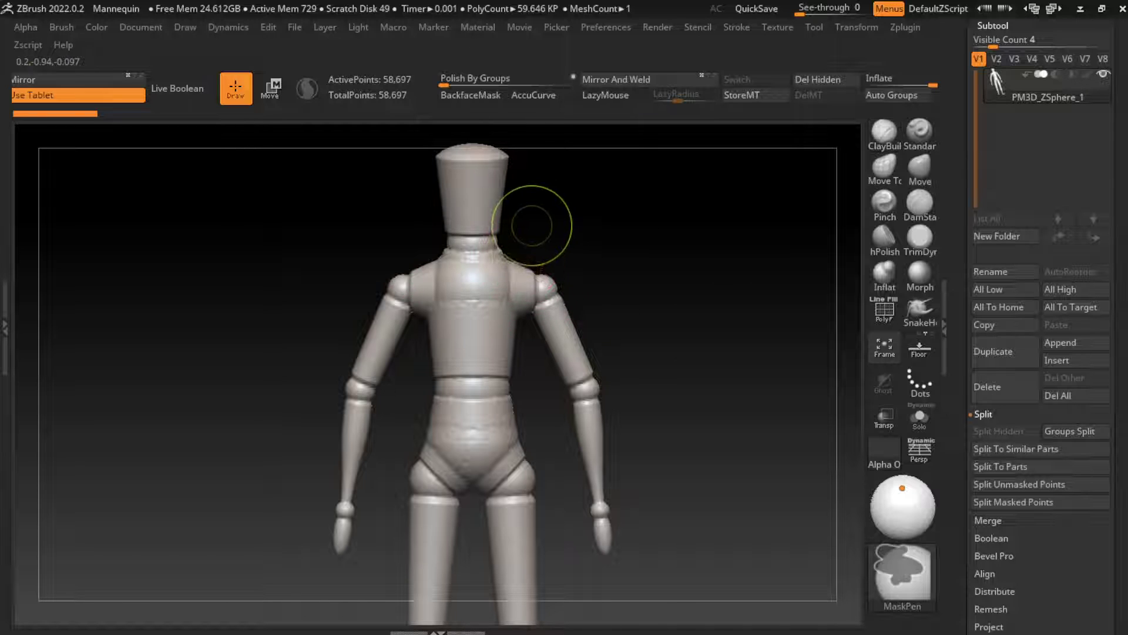
mouse_move(533, 231)
left_mouse_down("ctrl")
mouse_move(569, 463)
mouse_move(605, 455)
left_mouse_up("ctrl")
left_click(652, 376, "ctrl")
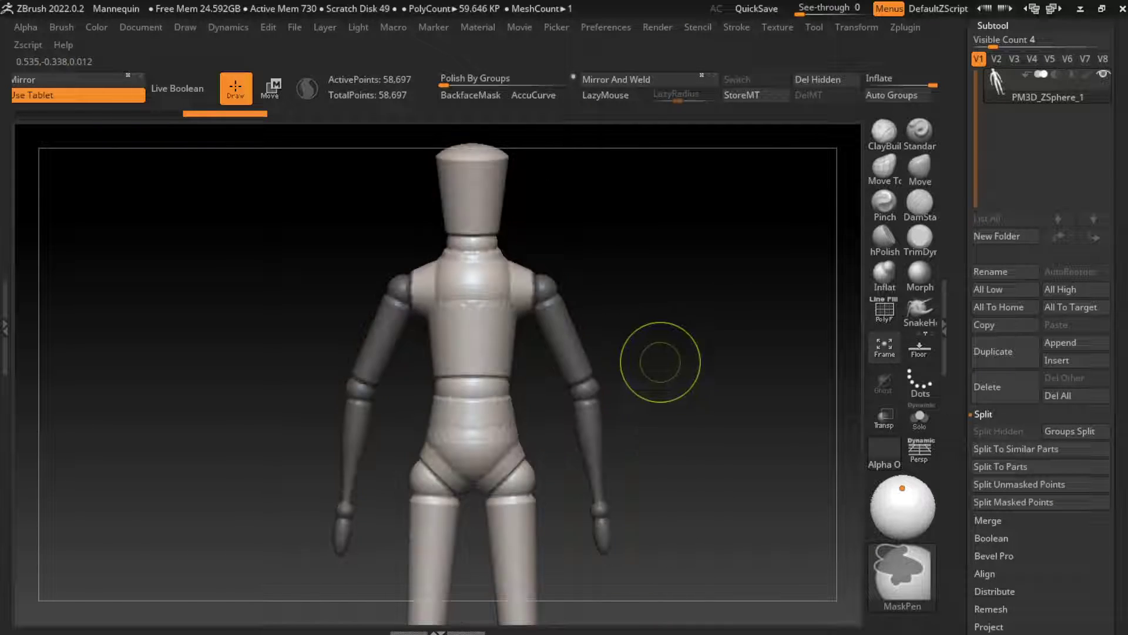
left_click(655, 364, "ctrl")
Push both arms further out from the torso with the gizmo, then clear the mask
key("w")
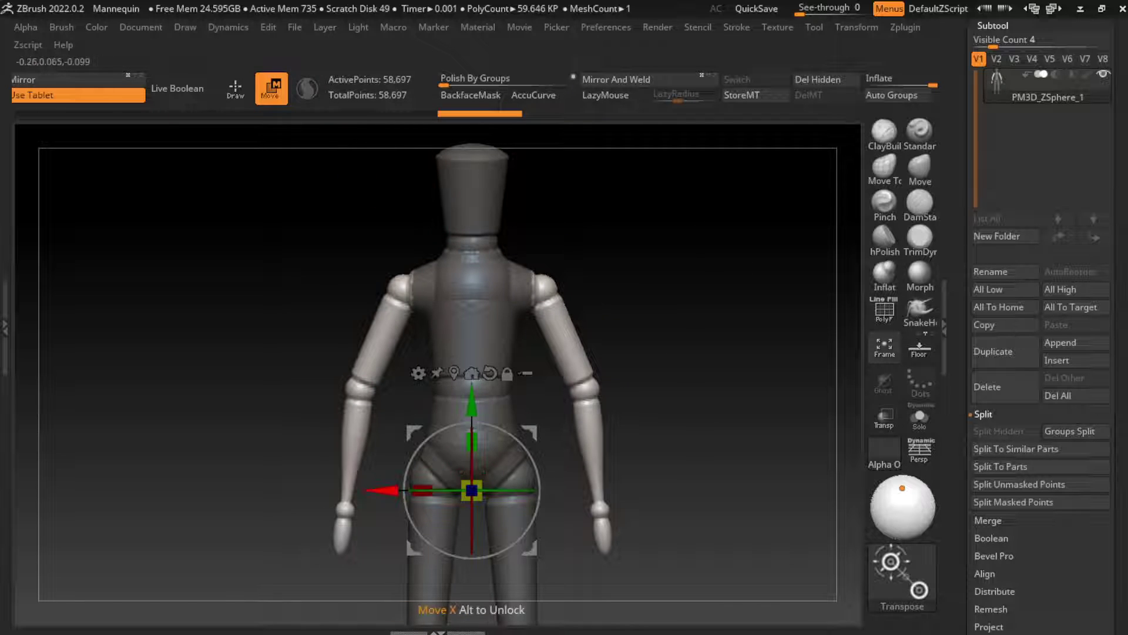
left_click(571, 413)
left_click_drag(482, 413, 499, 413)
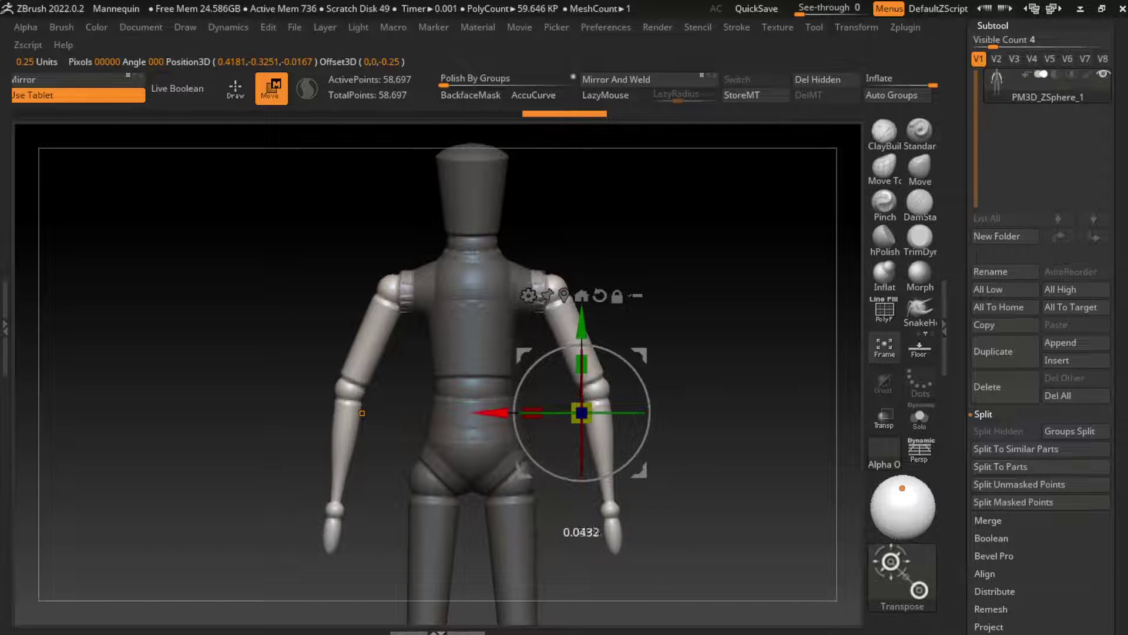
key("ctrl+shift+a")
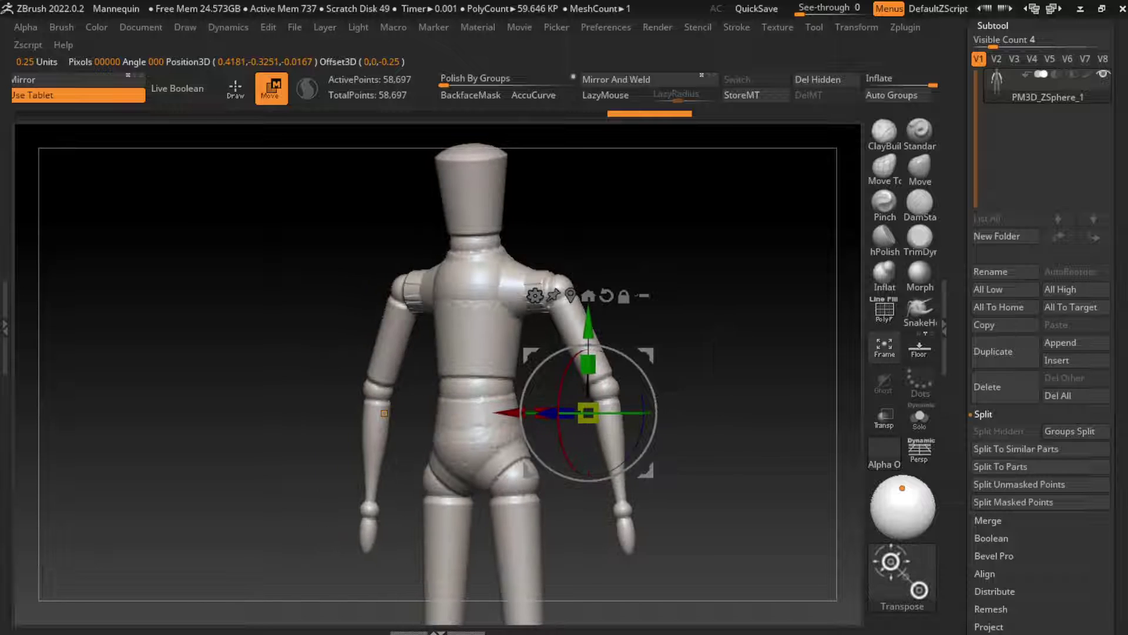
left_click_drag(177, 353, 224, 352)
left_click(141, 27)
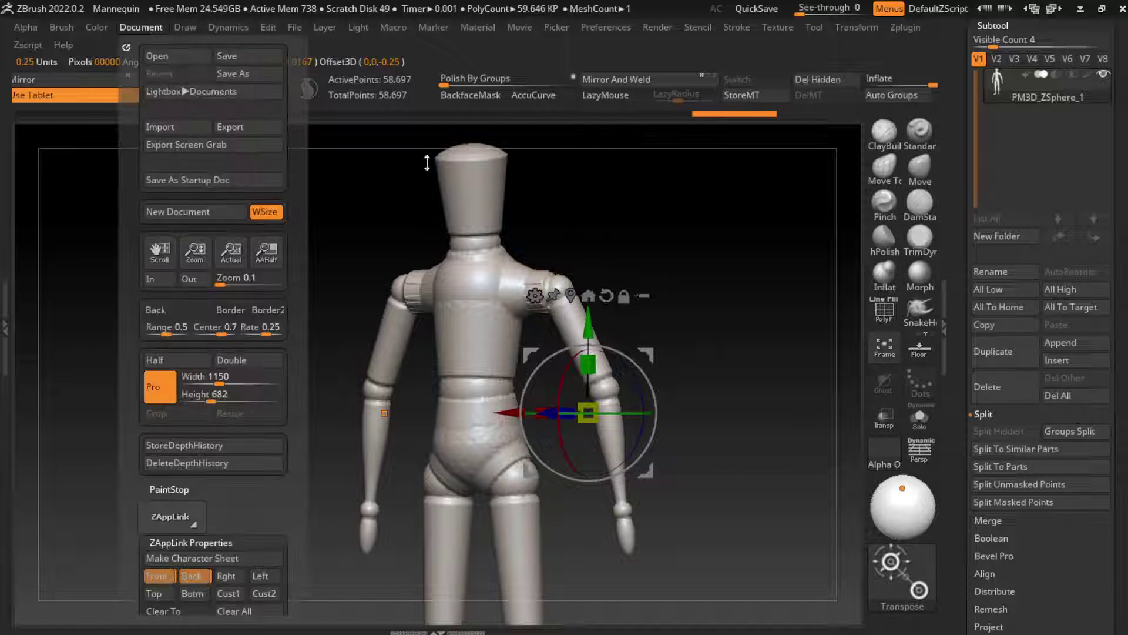
left_click_drag(723, 311, 661, 277, "alt")
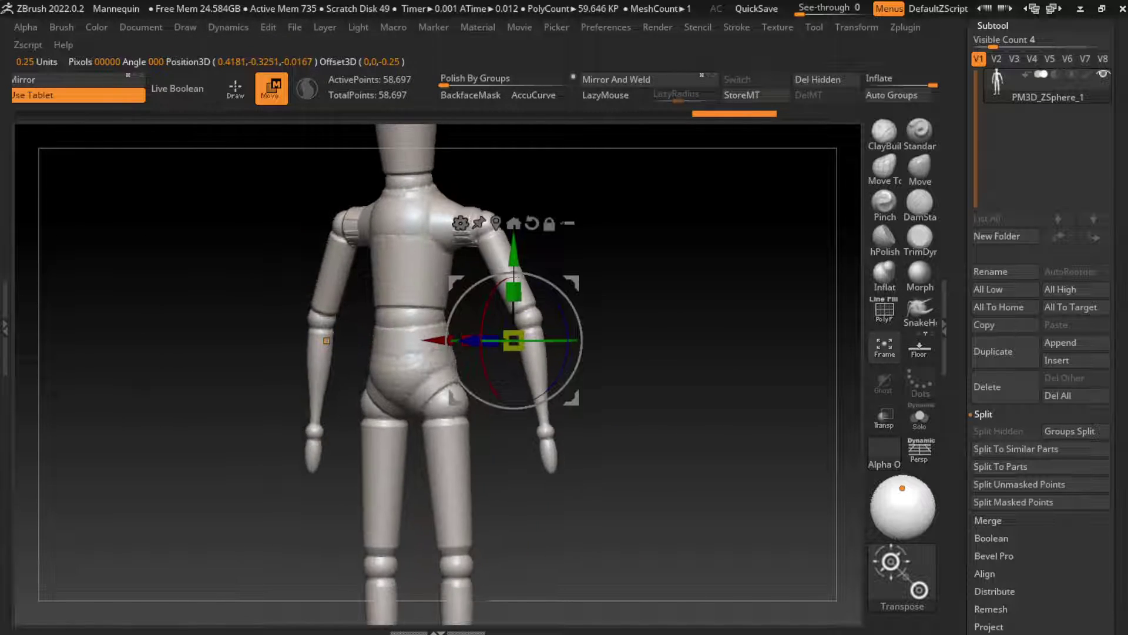
key("q")
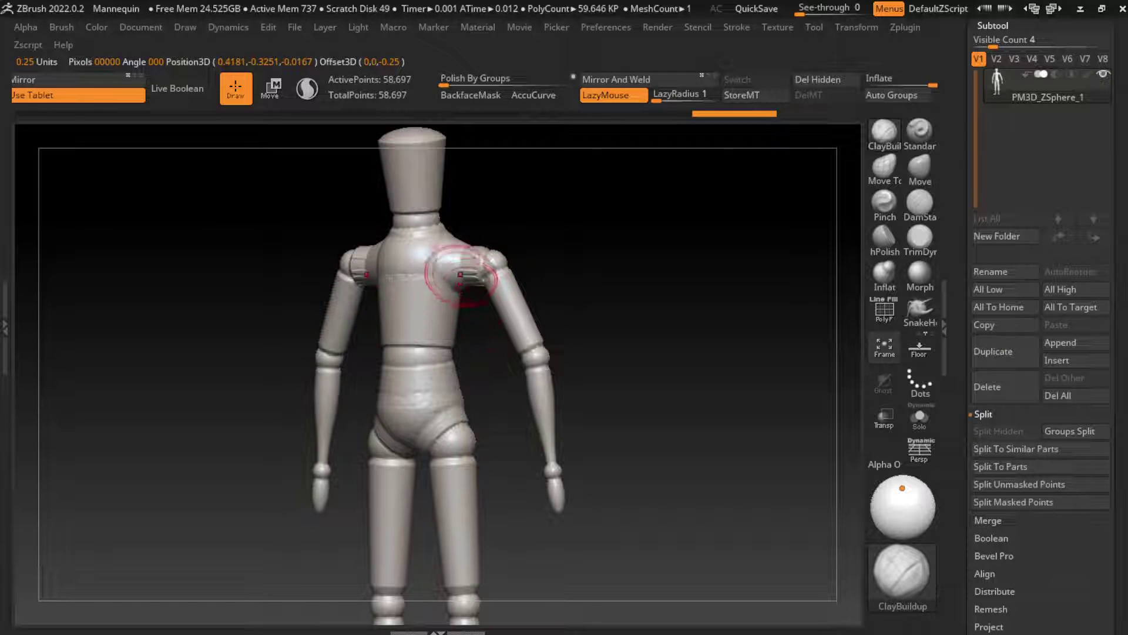
Build mirrored ClayBuildup masses on the chest, torso sides, belly, hips and groin
right_click_drag(467, 287, 516, 303)
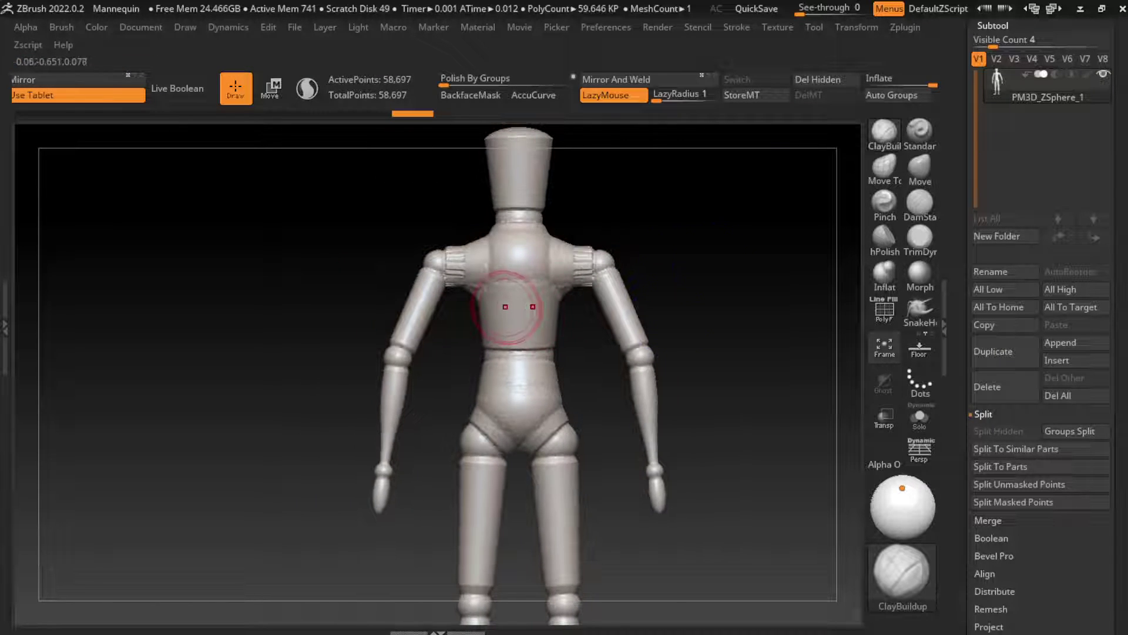
key("space")
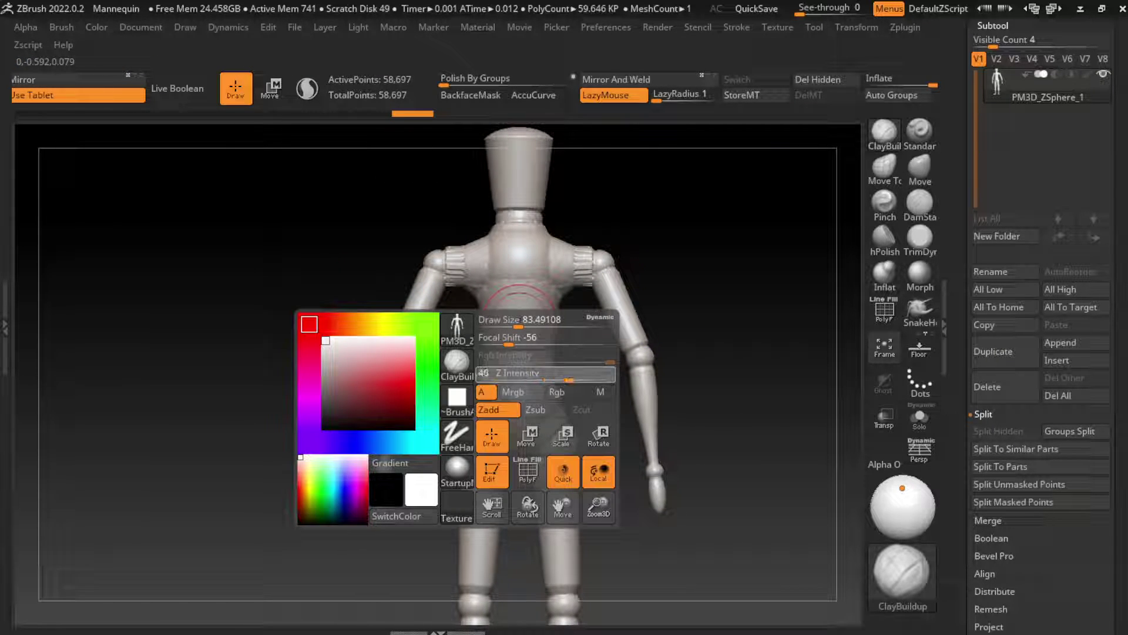
mouse_move(484, 287)
left_mouse_down()
mouse_move(460, 287)
mouse_move(491, 344)
left_mouse_up()
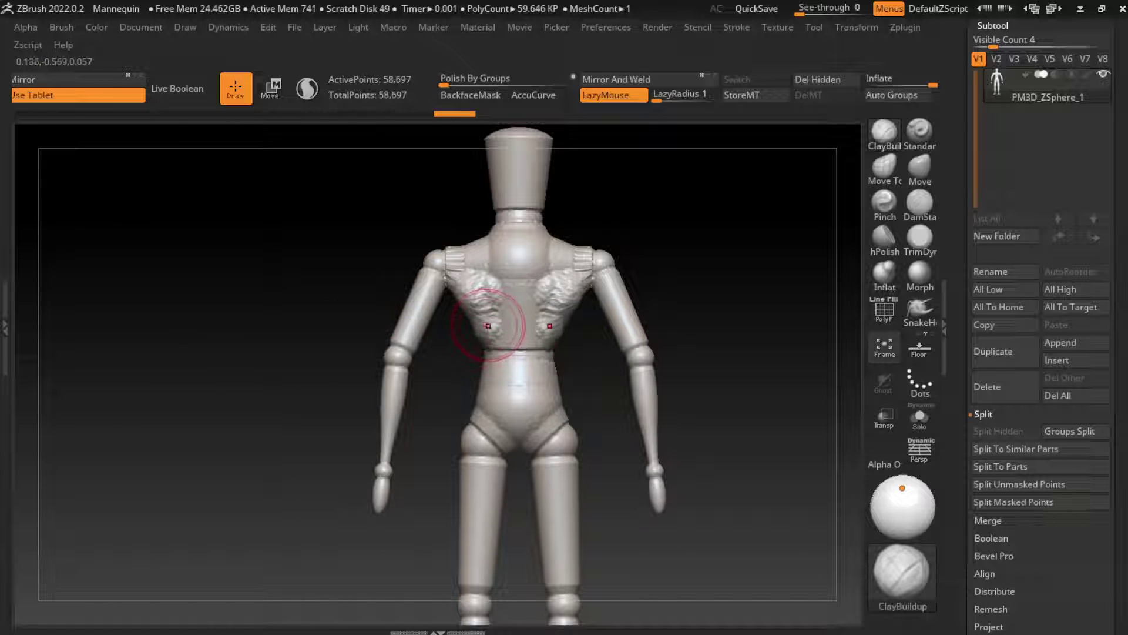
left_click_drag(470, 288, 511, 411)
left_click_drag(465, 323, 518, 438)
left_click_drag(474, 376, 491, 453)
left_click_drag(468, 406, 491, 506)
mouse_move(470, 276)
left_mouse_down()
mouse_move(500, 353)
mouse_move(500, 315)
left_mouse_up()
Add clay to the upper chest, neck, upper thighs, lower abdomen, buttocks and shoulders
left_click_drag(494, 235, 512, 282)
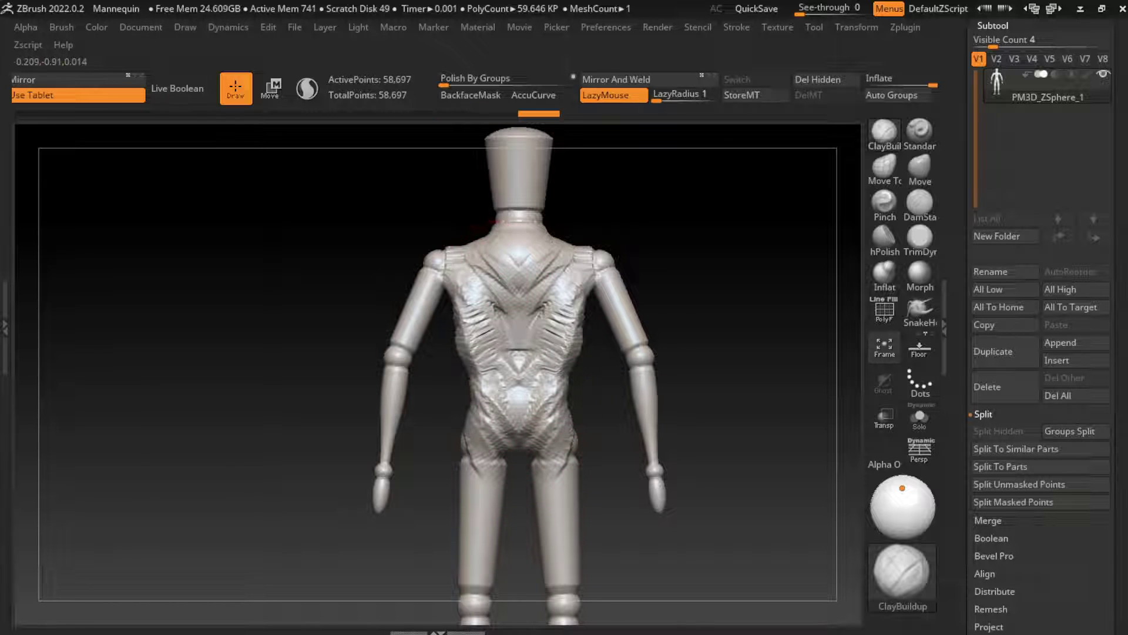
mouse_move(488, 188)
left_mouse_down()
mouse_move(505, 241)
mouse_move(499, 264)
mouse_move(517, 276)
mouse_move(494, 347)
left_mouse_up()
left_click_drag(465, 297, 488, 432)
left_click_drag(485, 501, 477, 394)
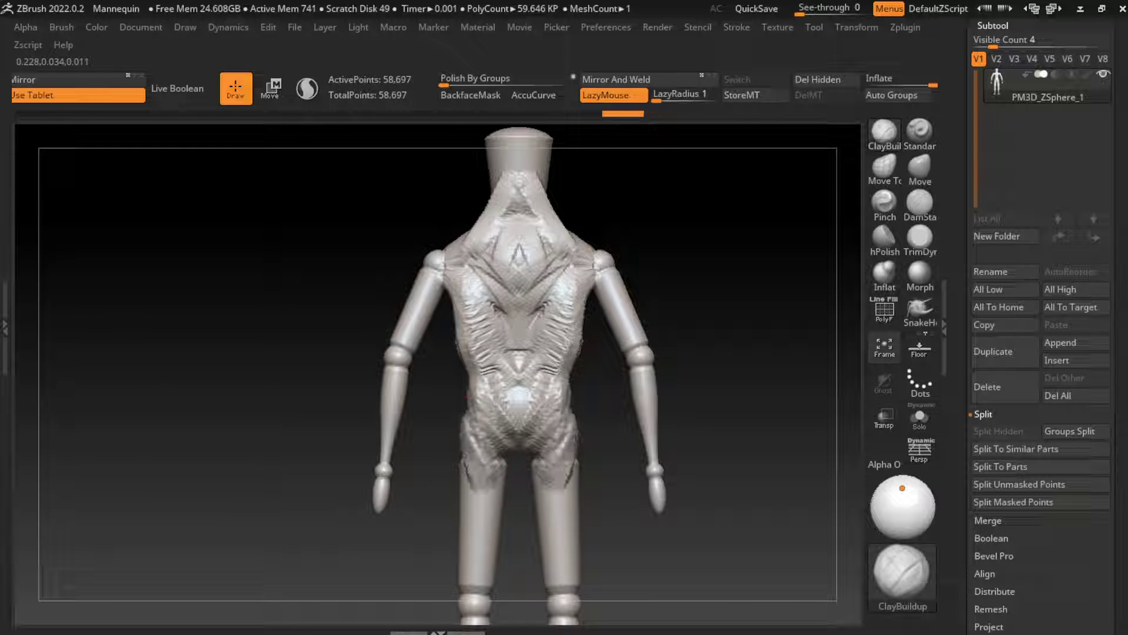
mouse_move(470, 458)
left_mouse_down()
mouse_move(503, 420)
mouse_move(506, 382)
mouse_move(494, 426)
left_mouse_up()
mouse_move(482, 479)
left_mouse_down()
mouse_move(506, 452)
mouse_move(559, 499)
mouse_move(555, 535)
left_mouse_up()
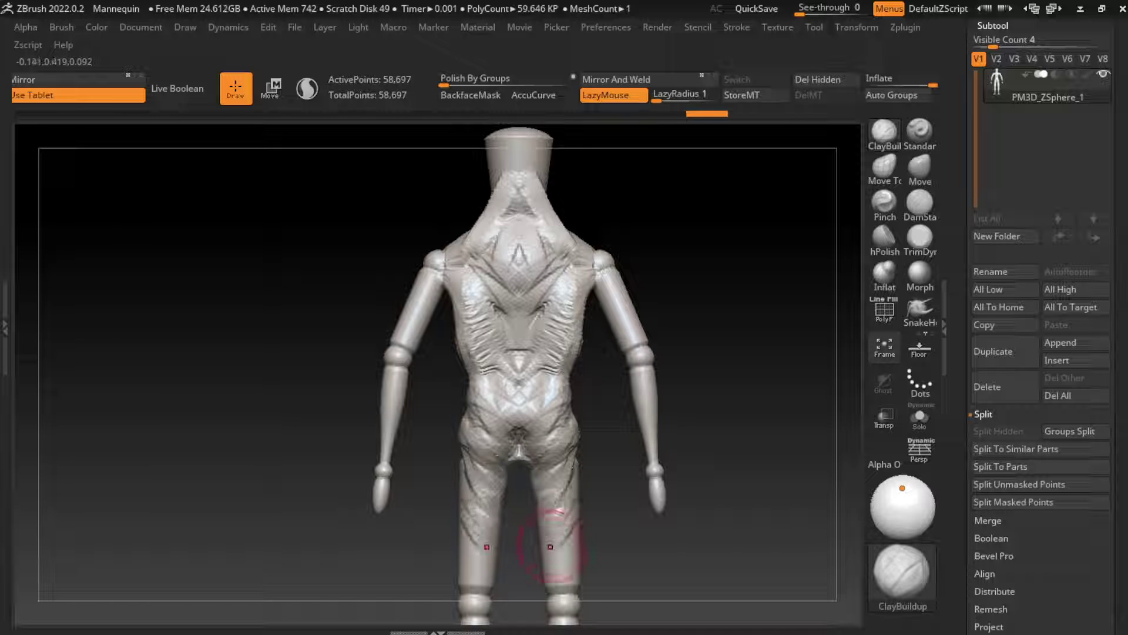
mouse_move(594, 244)
left_mouse_down()
mouse_move(597, 294)
mouse_move(599, 273)
mouse_move(612, 312)
mouse_move(594, 306)
mouse_move(608, 297)
left_mouse_up()
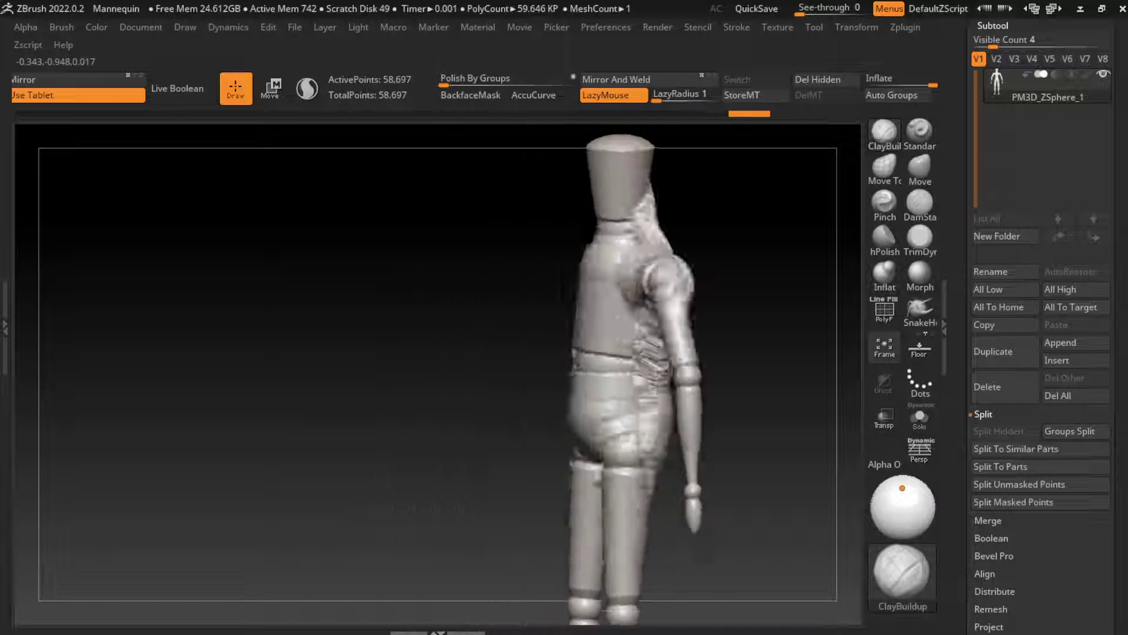
mouse_move(764, 259)
left_mouse_down()
mouse_move(708, 252)
mouse_move(694, 202)
left_mouse_up()
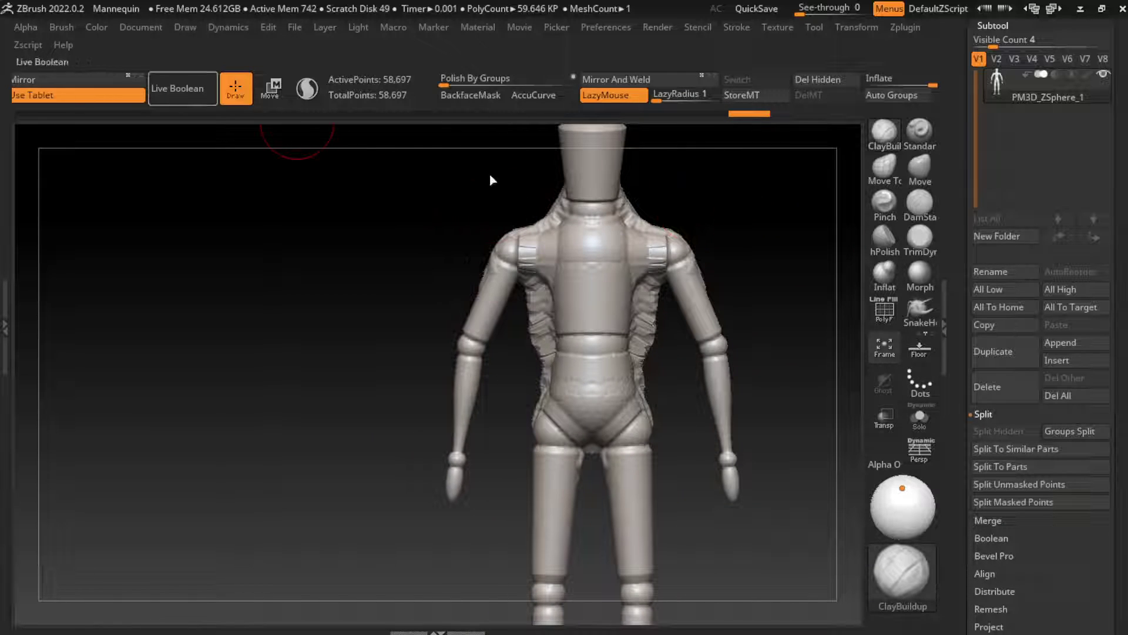
Sculpt diagonal ClayBuildup strokes over the back, neck base and upper shoulders
left_click(141, 27)
left_click(157, 576)
mouse_move(329, 364)
left_mouse_down("alt")
mouse_move(541, 305)
mouse_move(558, 382)
mouse_move(536, 473)
left_mouse_up("alt")
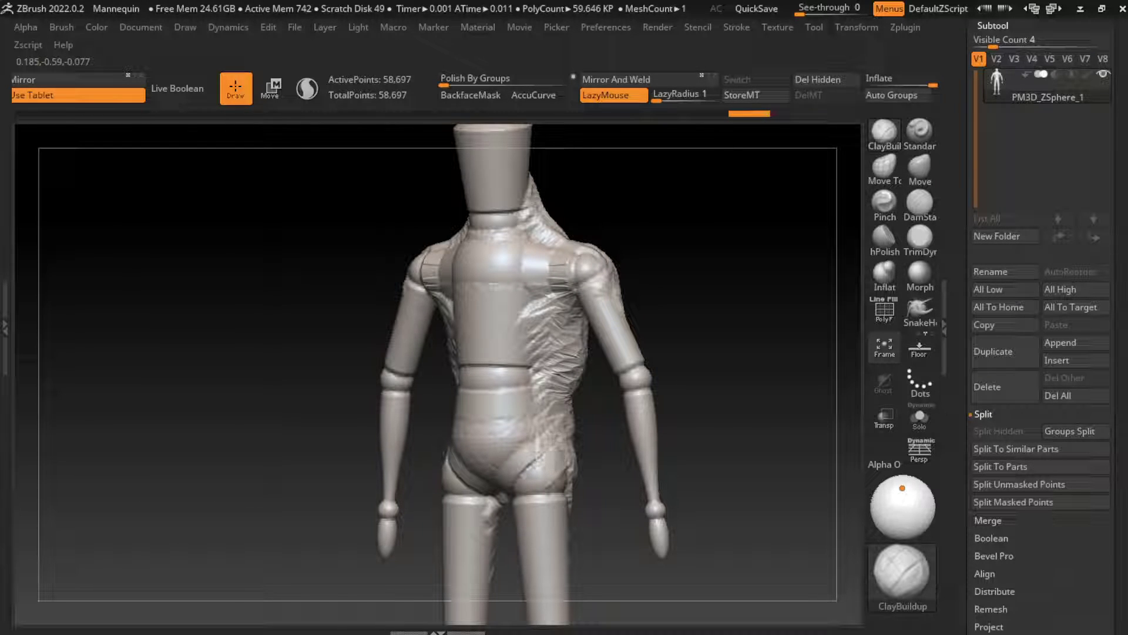
left_click_drag(558, 288, 500, 353)
left_click_drag(561, 268, 452, 329)
mouse_move(559, 300)
left_mouse_down("shift")
mouse_move(564, 276)
mouse_move(537, 247)
mouse_move(547, 235)
mouse_move(531, 199)
left_mouse_up("shift")
mouse_move(505, 262)
left_mouse_down("shift")
mouse_move(464, 244)
mouse_move(465, 221)
left_mouse_up("shift")
left_click_drag(535, 253, 465, 232)
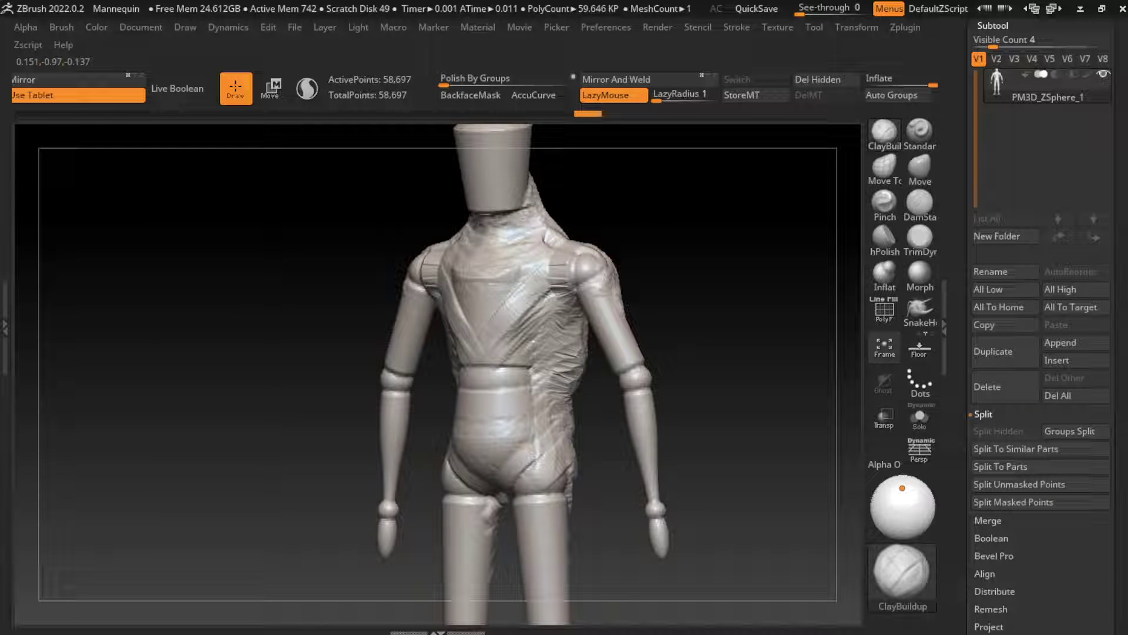
left_click_drag(546, 265, 453, 276)
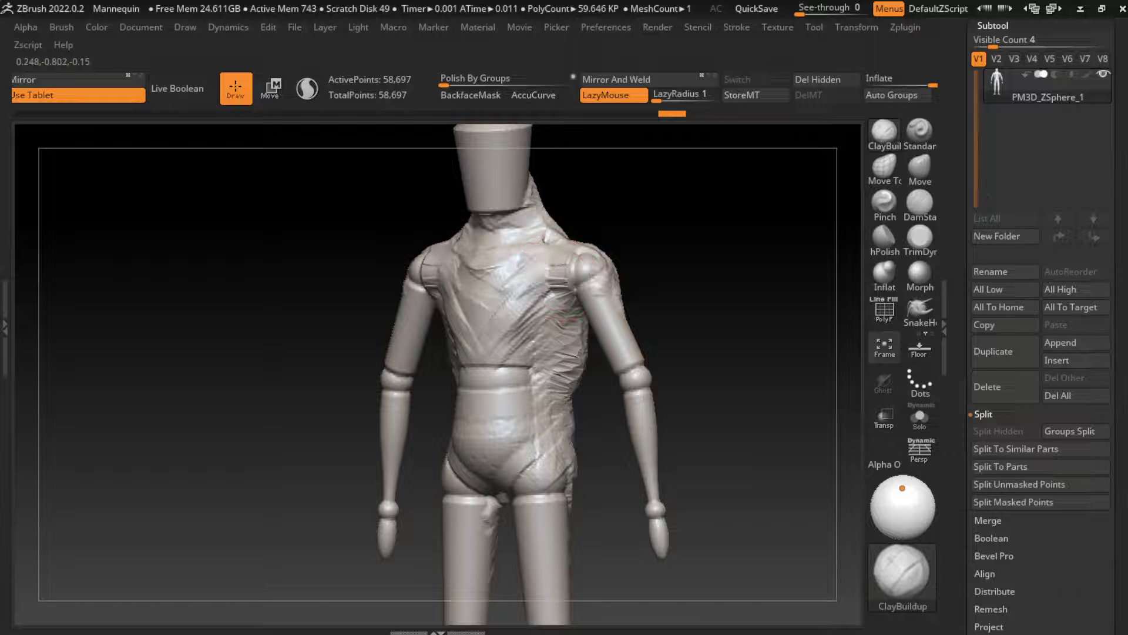
mouse_move(564, 253)
left_mouse_down()
mouse_move(429, 270)
mouse_move(553, 321)
mouse_move(552, 379)
left_mouse_up()
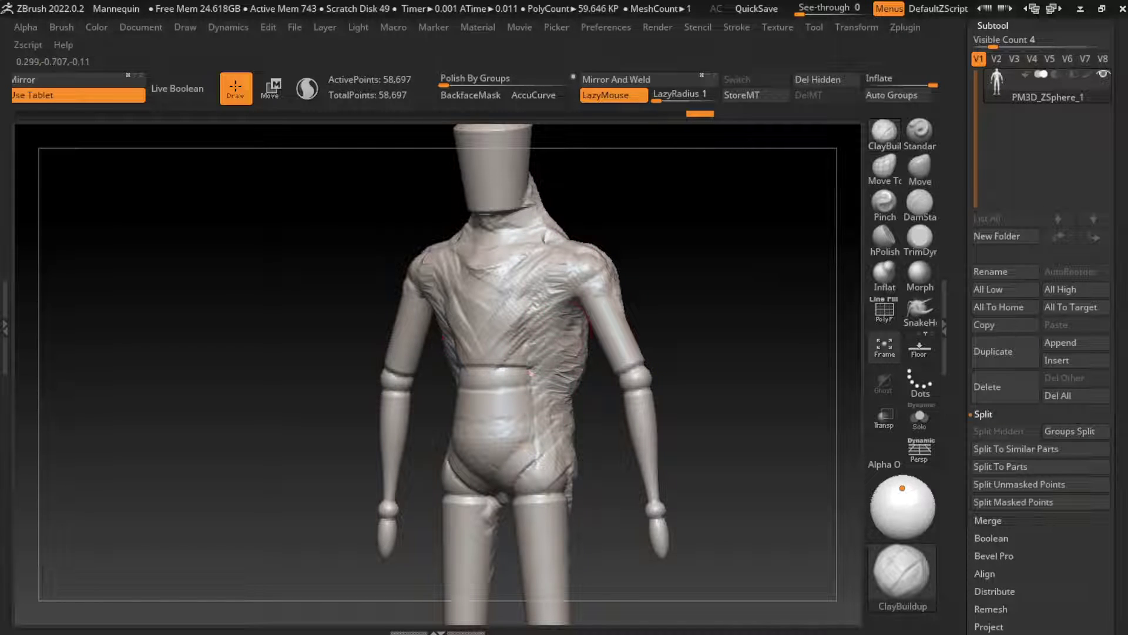
Add crosshatched strokes across chest and back, then shape shoulders, upper arms and torso sides
mouse_move(561, 268)
left_mouse_down()
mouse_move(517, 281)
mouse_move(494, 326)
left_mouse_up()
left_click_drag(563, 293, 499, 331)
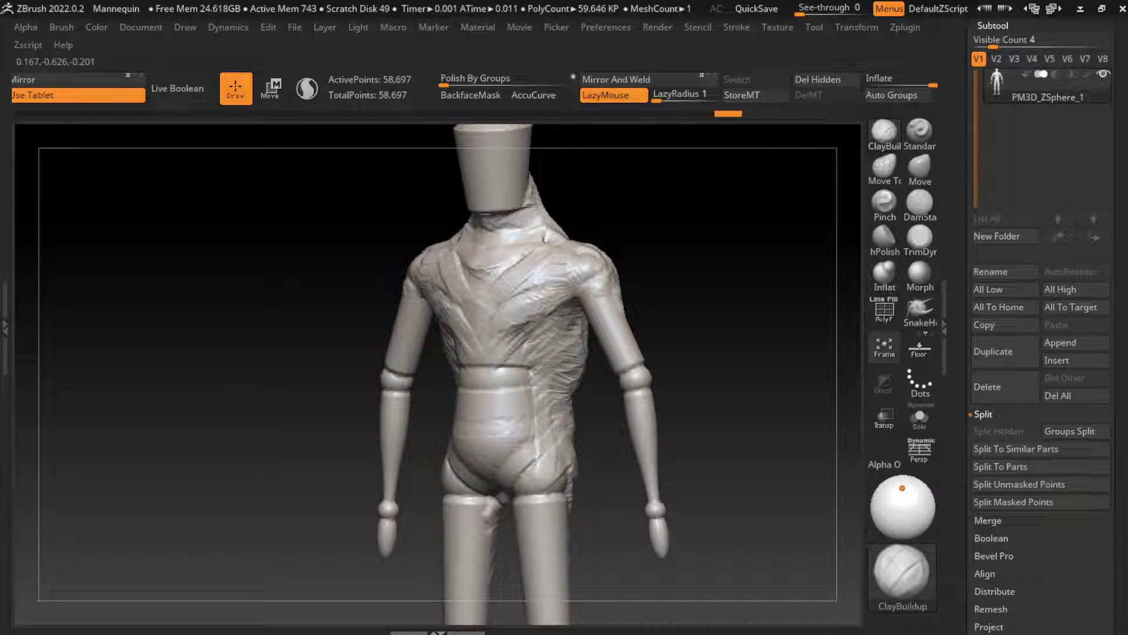
mouse_move(544, 276)
left_mouse_down()
mouse_move(506, 314)
mouse_move(459, 277)
left_mouse_up()
mouse_move(587, 235)
left_mouse_down()
mouse_move(499, 282)
mouse_move(506, 259)
mouse_move(435, 294)
left_mouse_up()
left_click_drag(558, 300, 482, 344)
left_click_drag(587, 235, 532, 281)
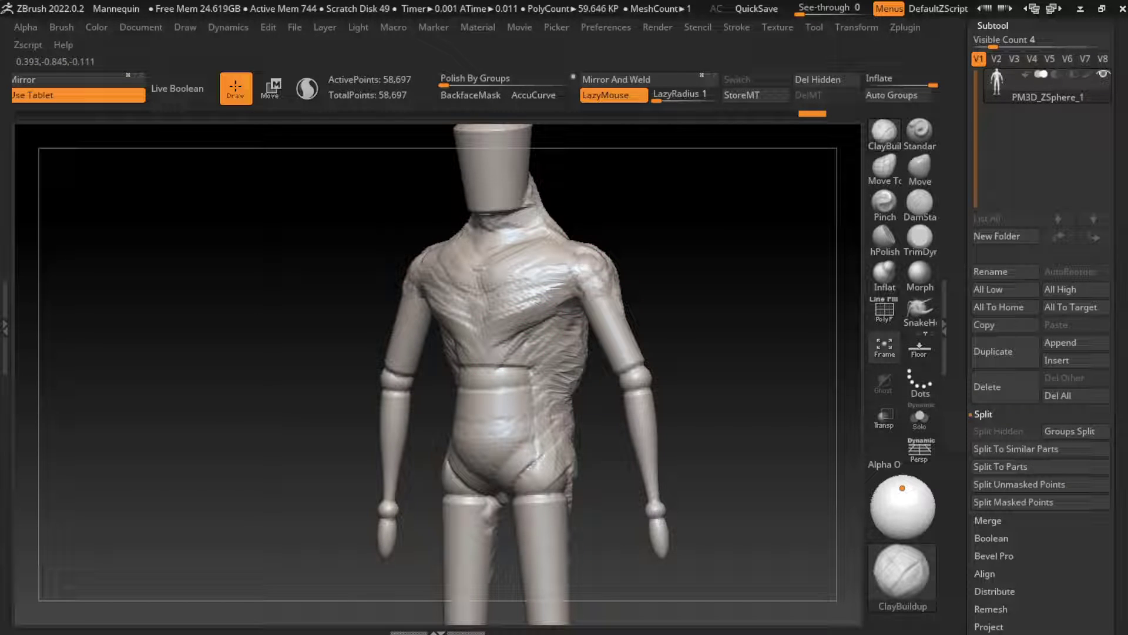
mouse_move(614, 259)
left_mouse_down()
mouse_move(573, 312)
mouse_move(623, 353)
left_mouse_up()
left_click_drag(705, 324, 676, 323)
left_click_drag(606, 308, 614, 370)
left_click_drag(731, 390, 658, 318)
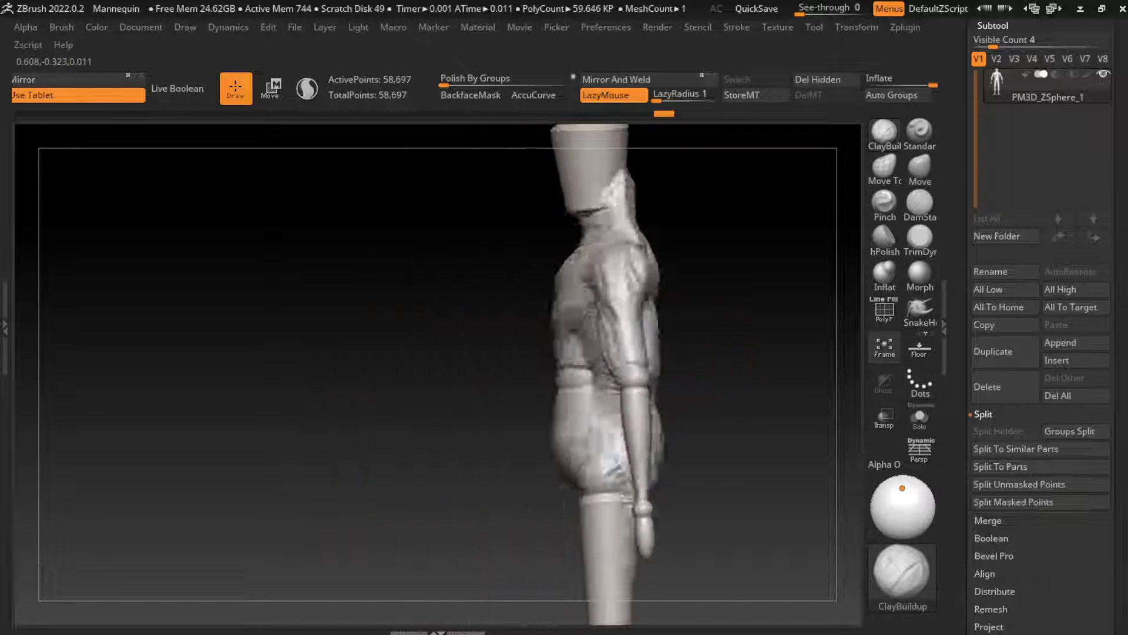
Texture the lats on both sides of the back, then reframe the whole mannequin
left_click_drag(764, 264, 647, 259)
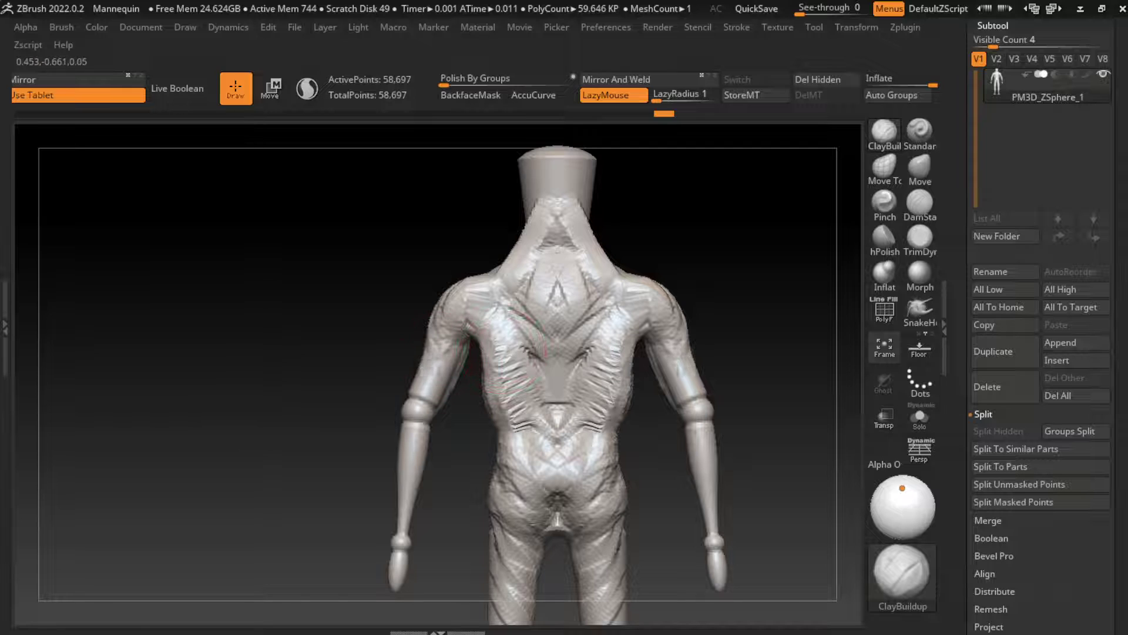
left_click_drag(682, 312, 691, 409)
left_click_drag(658, 338, 676, 414)
left_click_drag(647, 318, 664, 411)
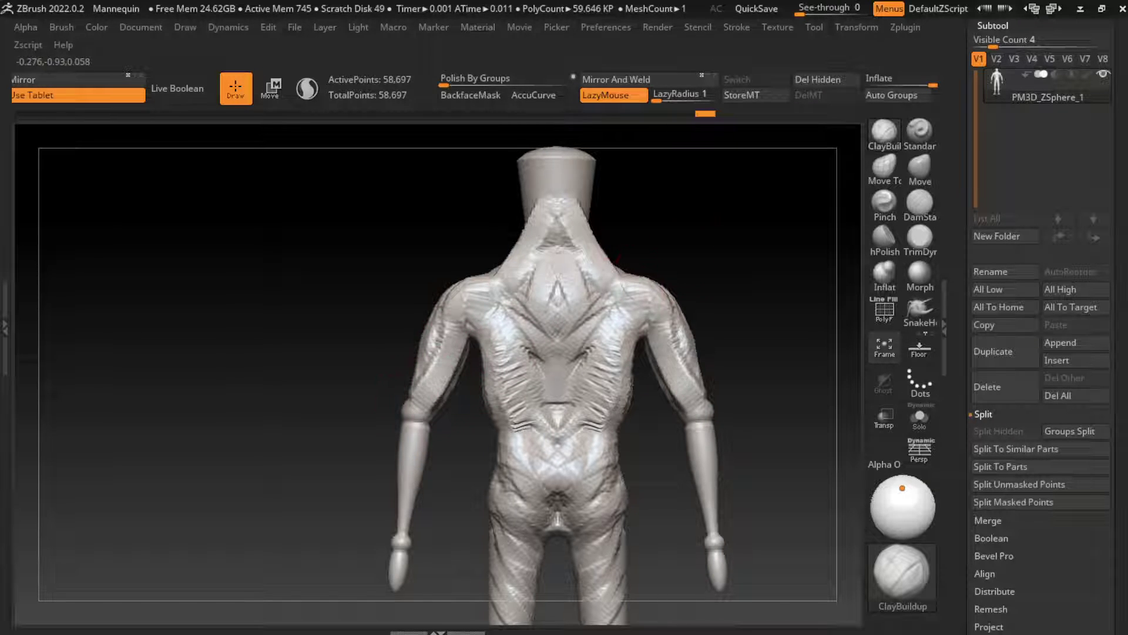
left_click_drag(618, 259, 567, 312)
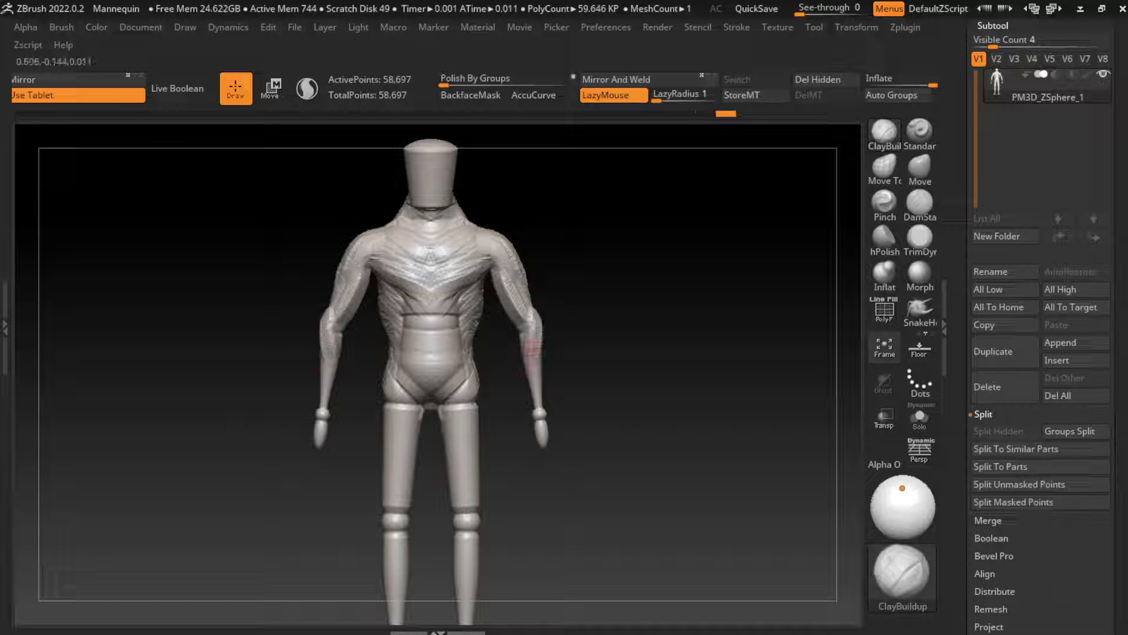
mouse_move(556, 341)
left_mouse_down()
mouse_move(536, 350)
mouse_move(547, 367)
mouse_move(519, 358)
left_mouse_up()
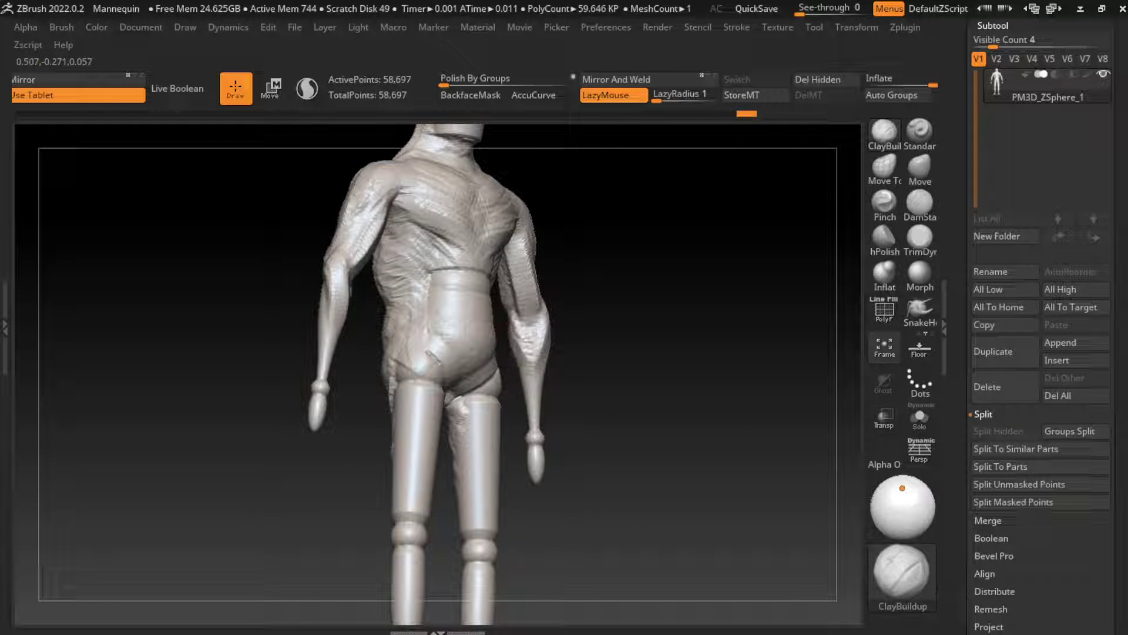
mouse_move(579, 452)
left_mouse_down()
mouse_move(642, 327)
mouse_move(659, 322)
left_mouse_up()
left_click(141, 27)
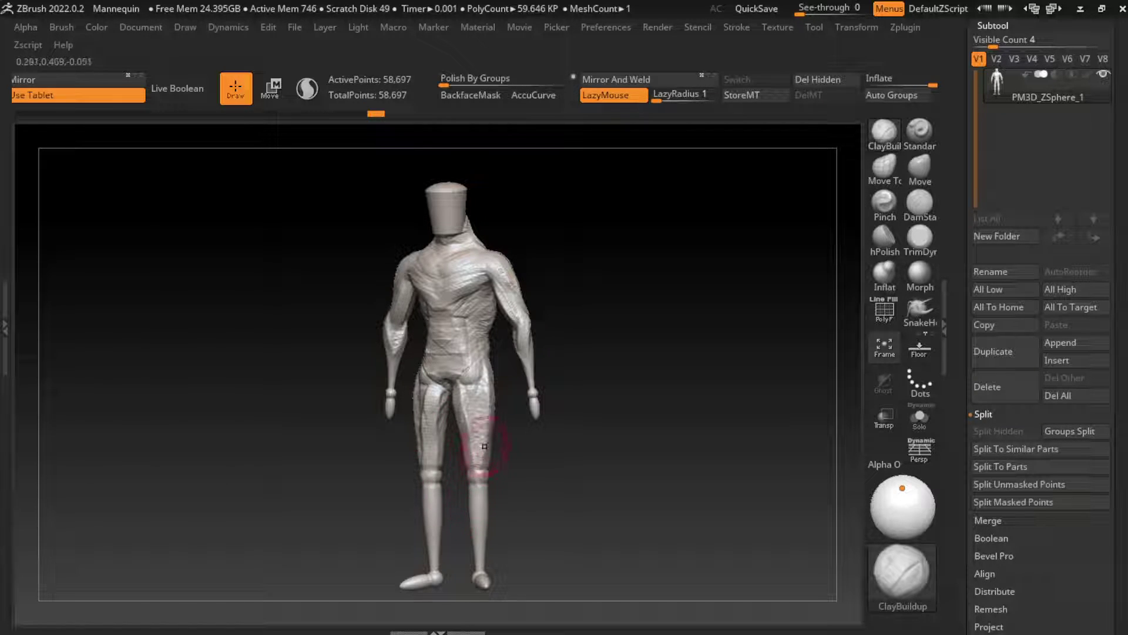
Build up the front of both thighs and knees
right_click_drag(485, 446, 466, 382)
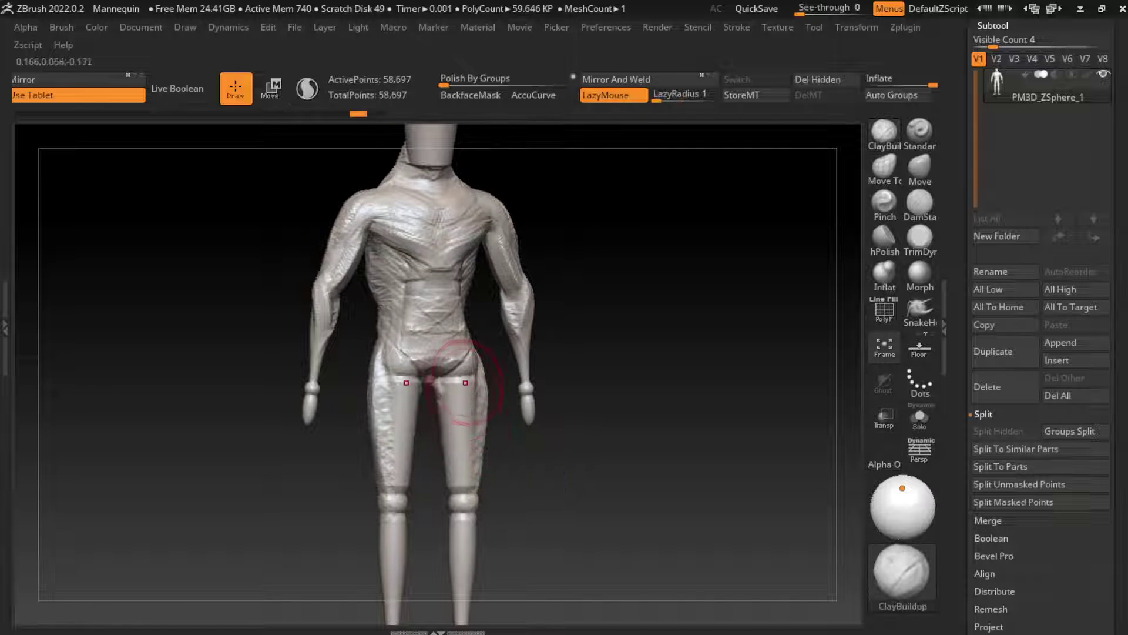
left_click_drag(465, 382, 450, 511)
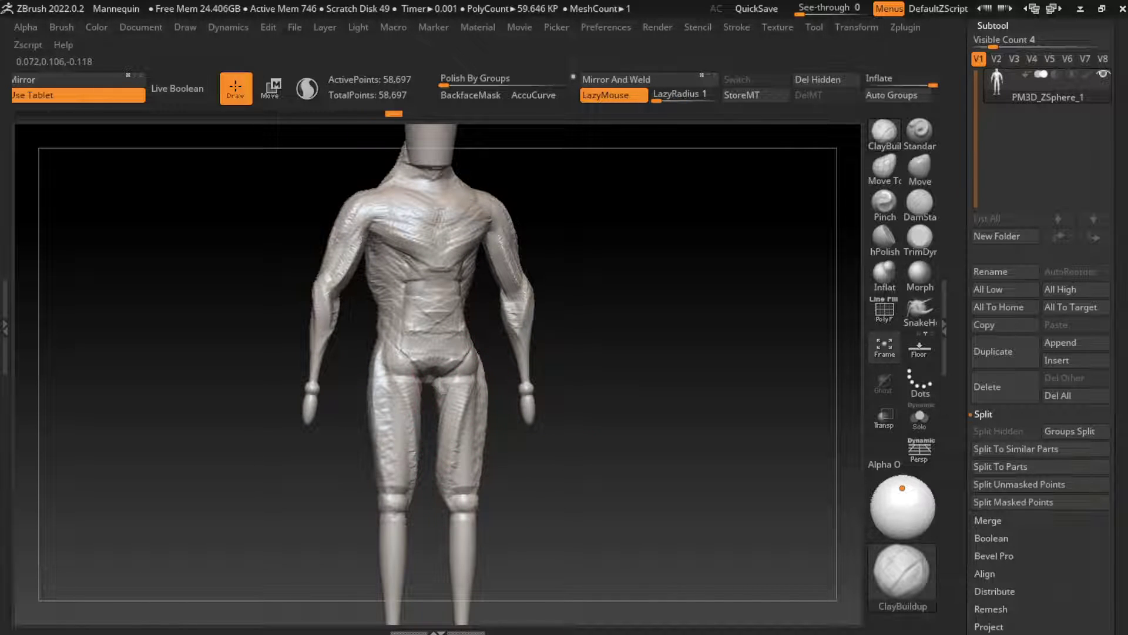
mouse_move(449, 374)
left_mouse_down()
mouse_move(447, 438)
mouse_move(479, 499)
mouse_move(397, 511)
left_mouse_up()
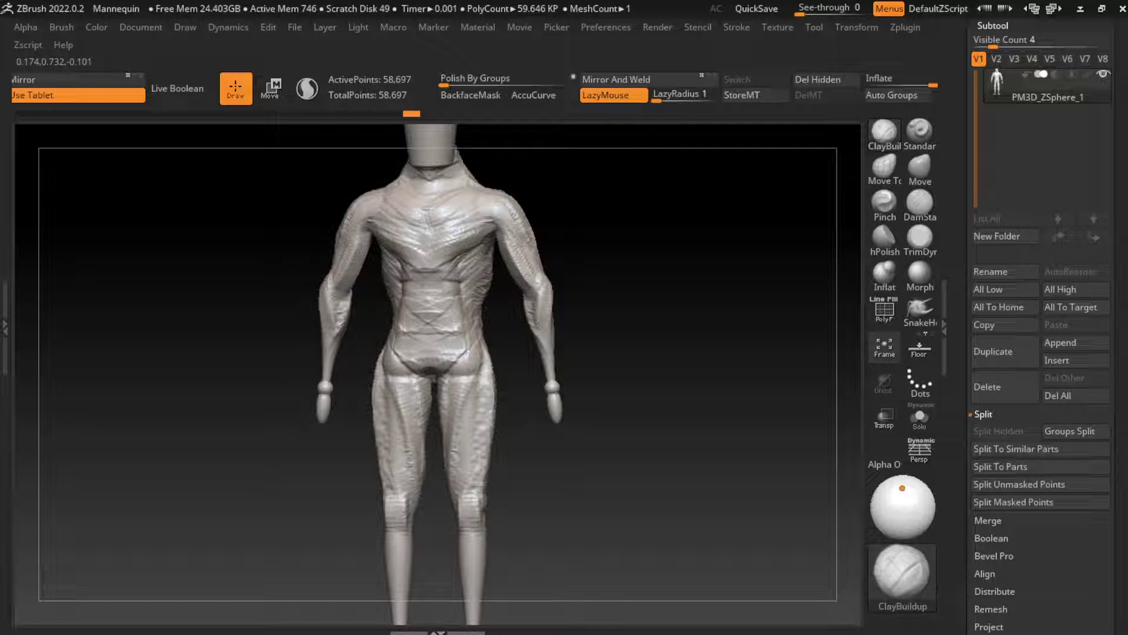
left_click_drag(460, 479, 459, 458)
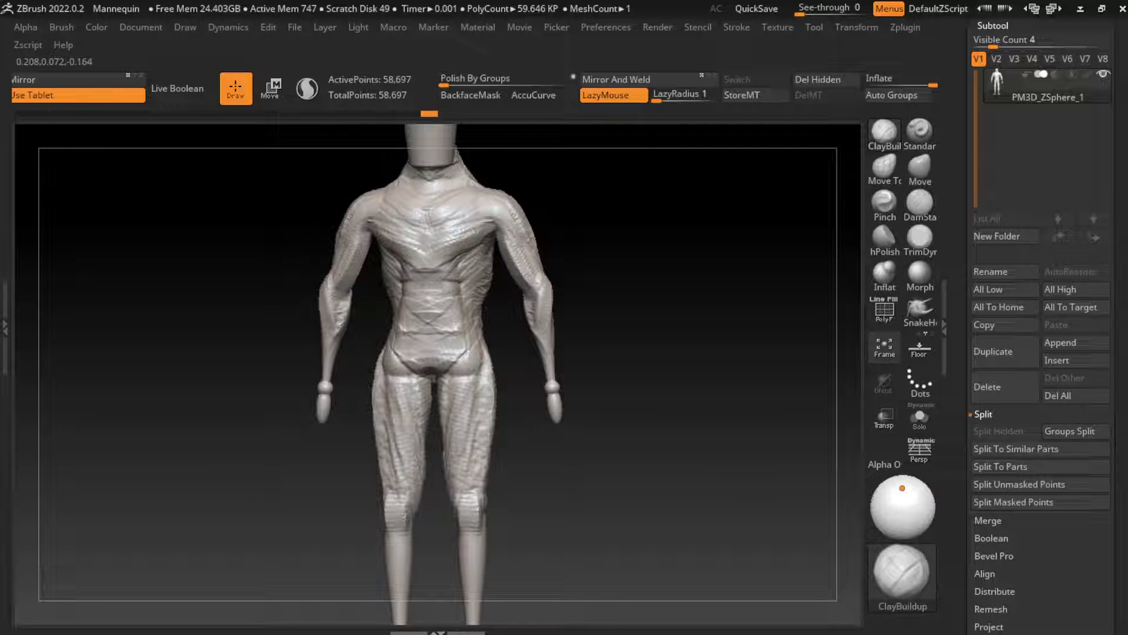
left_click_drag(453, 417, 468, 501)
mouse_move(469, 502)
right_mouse_down()
mouse_move(494, 470)
mouse_move(482, 447)
mouse_move(522, 405)
right_mouse_up()
Round the buttocks, ridge the backs of the thighs, and bulk up knees, shins and calves
left_click_drag(521, 393, 511, 411)
mouse_move(517, 365)
left_mouse_down()
mouse_move(517, 406)
mouse_move(528, 346)
mouse_move(517, 435)
left_mouse_up()
left_click_drag(511, 388, 511, 523)
left_click_drag(638, 542, 623, 435, "alt")
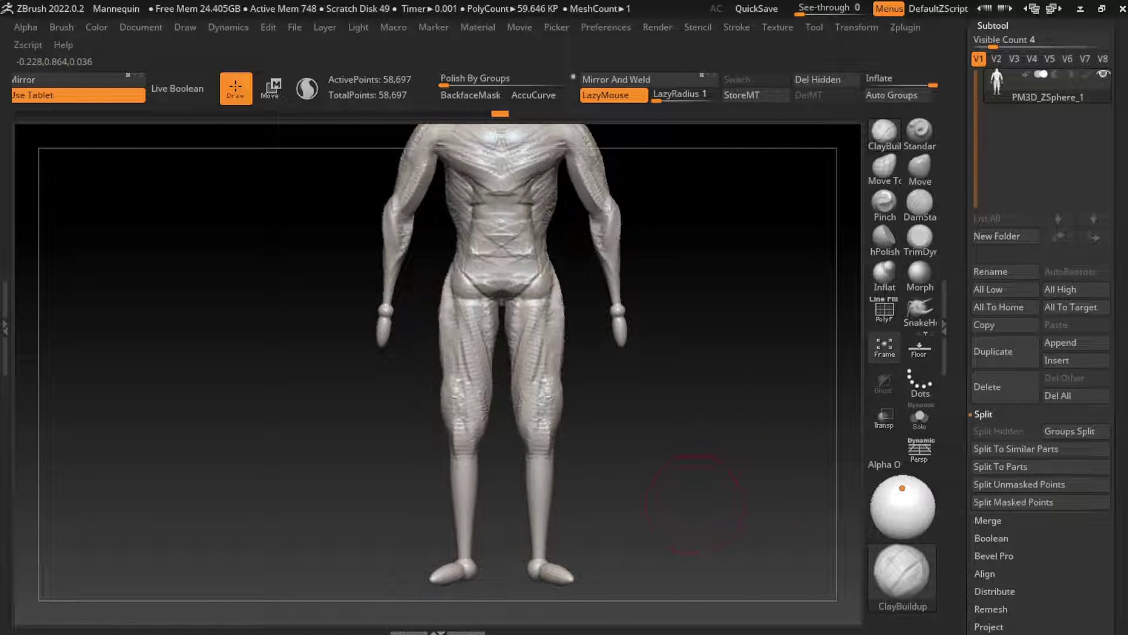
left_click_drag(536, 495, 538, 423)
left_click_drag(534, 476, 541, 435)
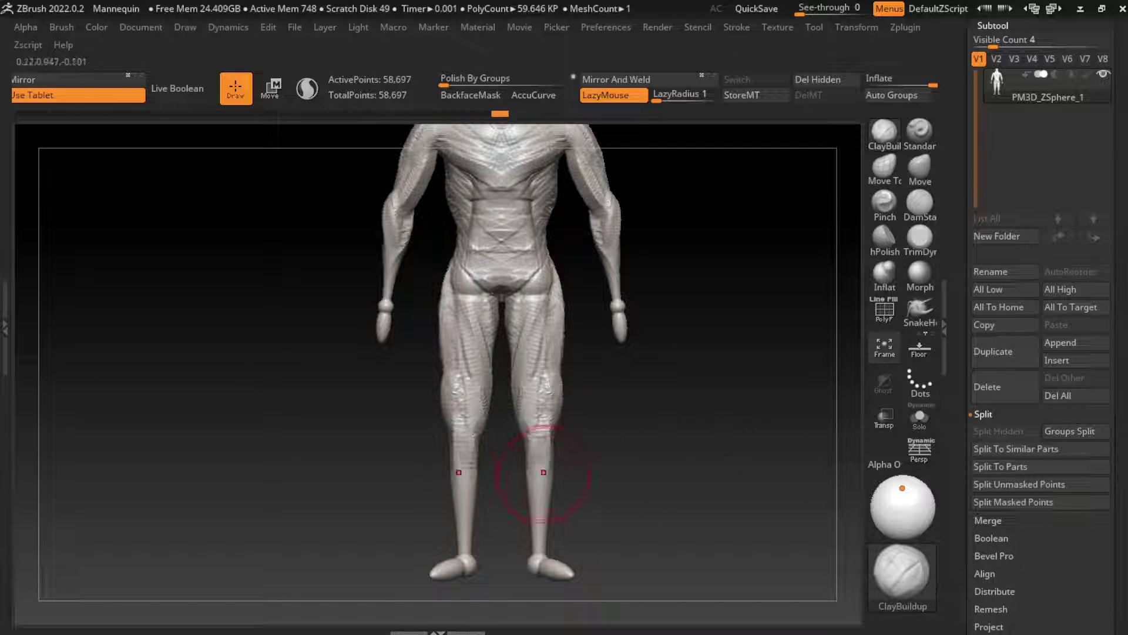
left_click_drag(593, 464, 658, 464)
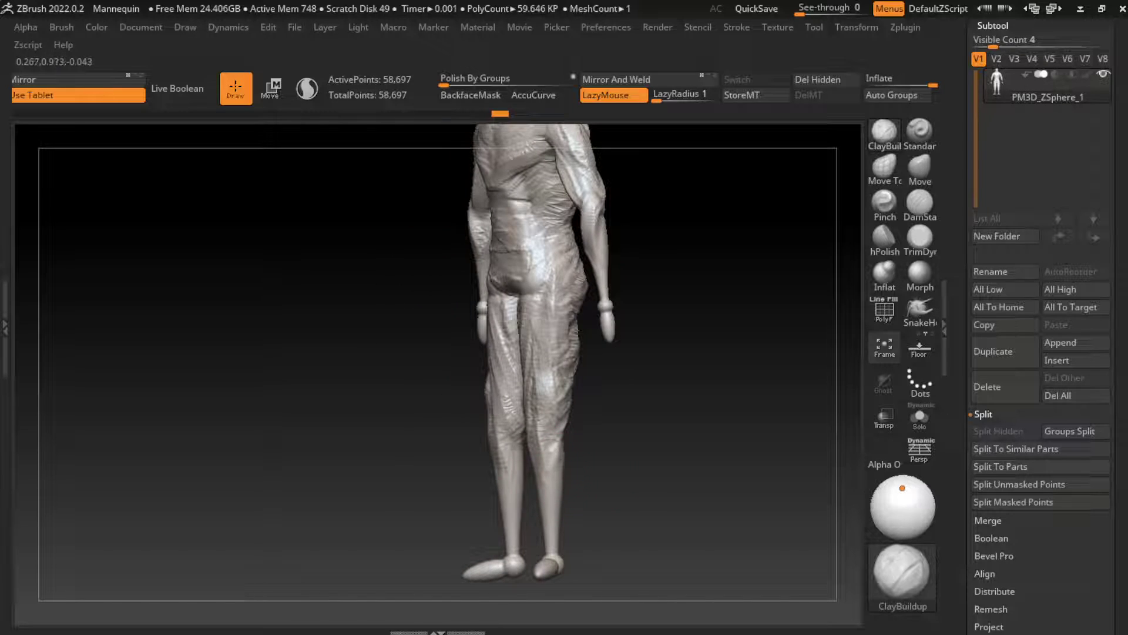
left_click_drag(557, 479, 562, 429)
left_click_drag(564, 517, 565, 429)
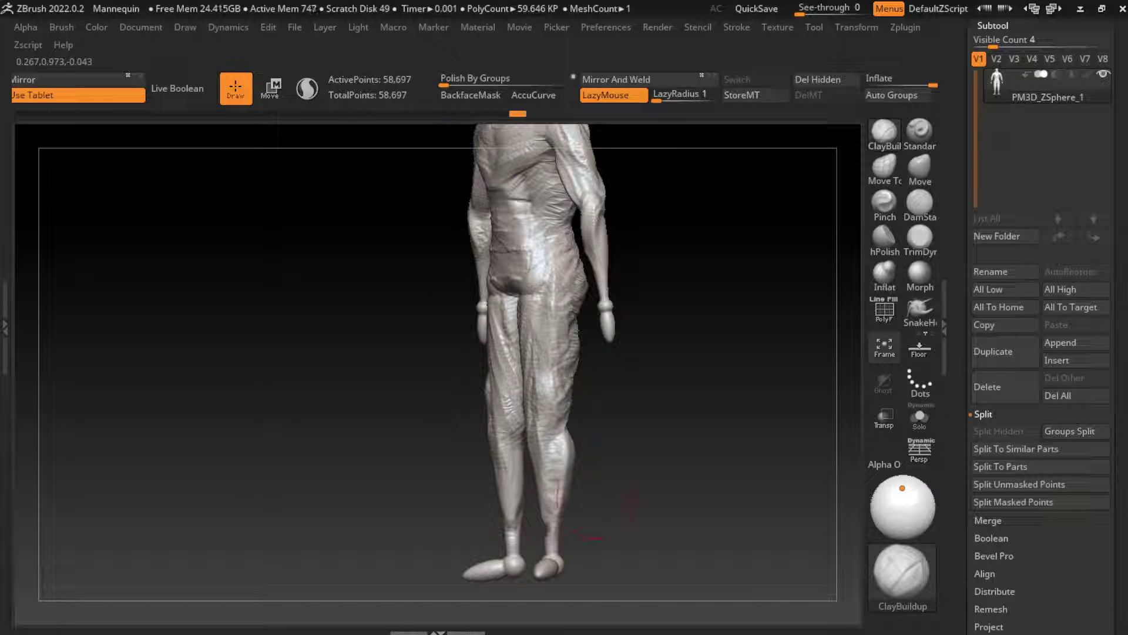
mouse_move(593, 511)
left_mouse_down("shift")
mouse_move(573, 518)
mouse_move(534, 473)
mouse_move(532, 506)
left_mouse_up("shift")
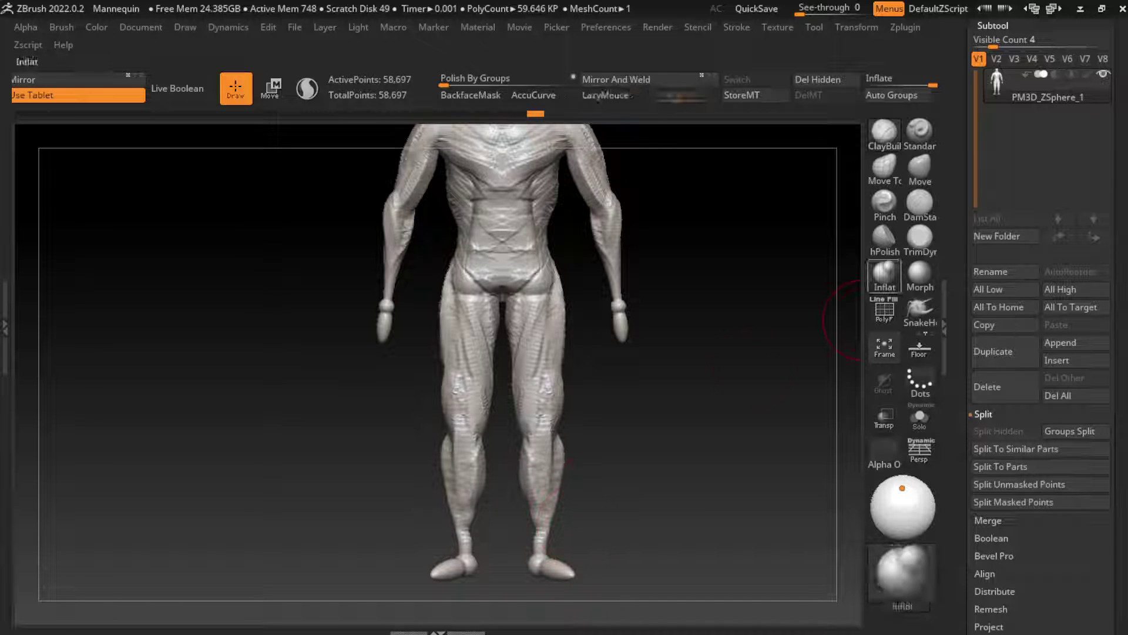
Select the Inflate brush via B-I-N and tilt the view to inspect the model from above
key("b")
key("i")
key("n")
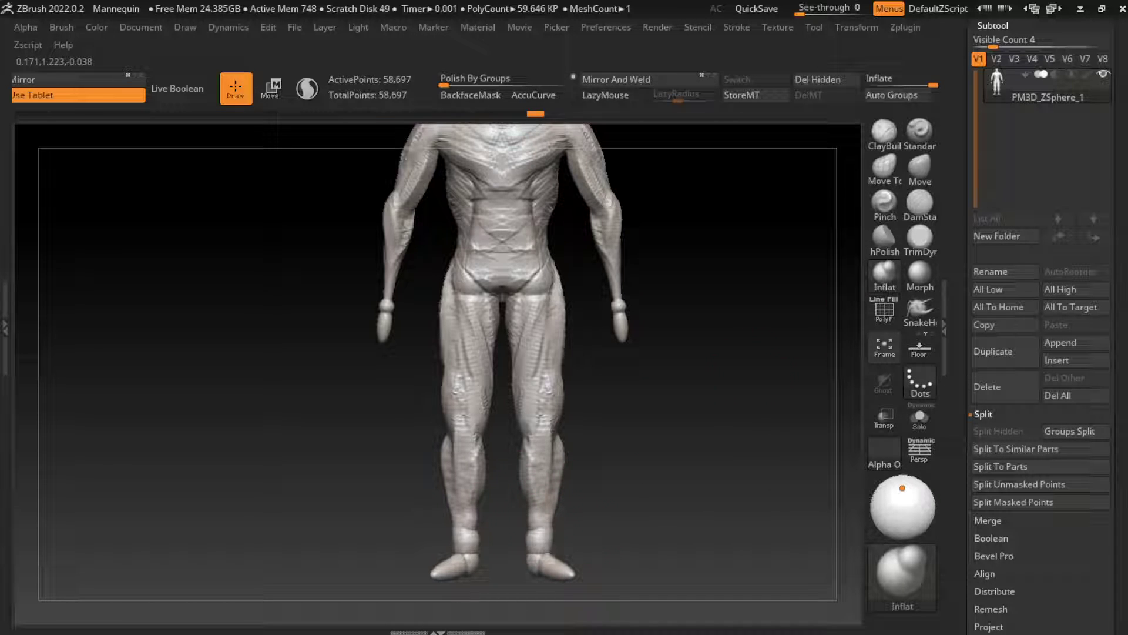
left_click_drag(676, 517, 676, 593)
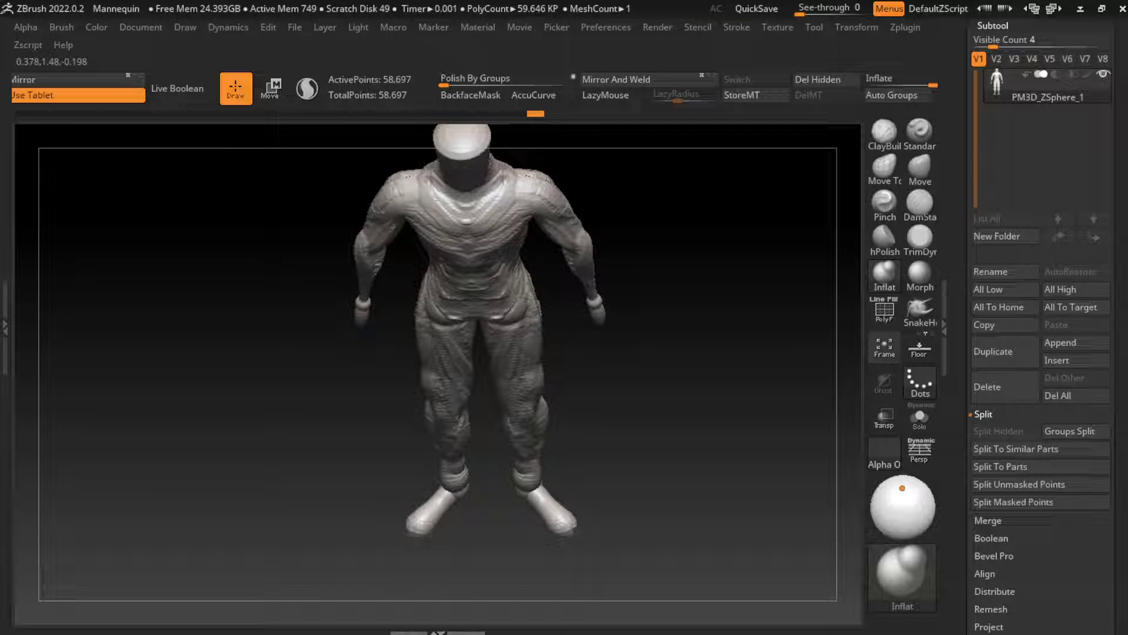
left_click_drag(676, 593, 676, 438)
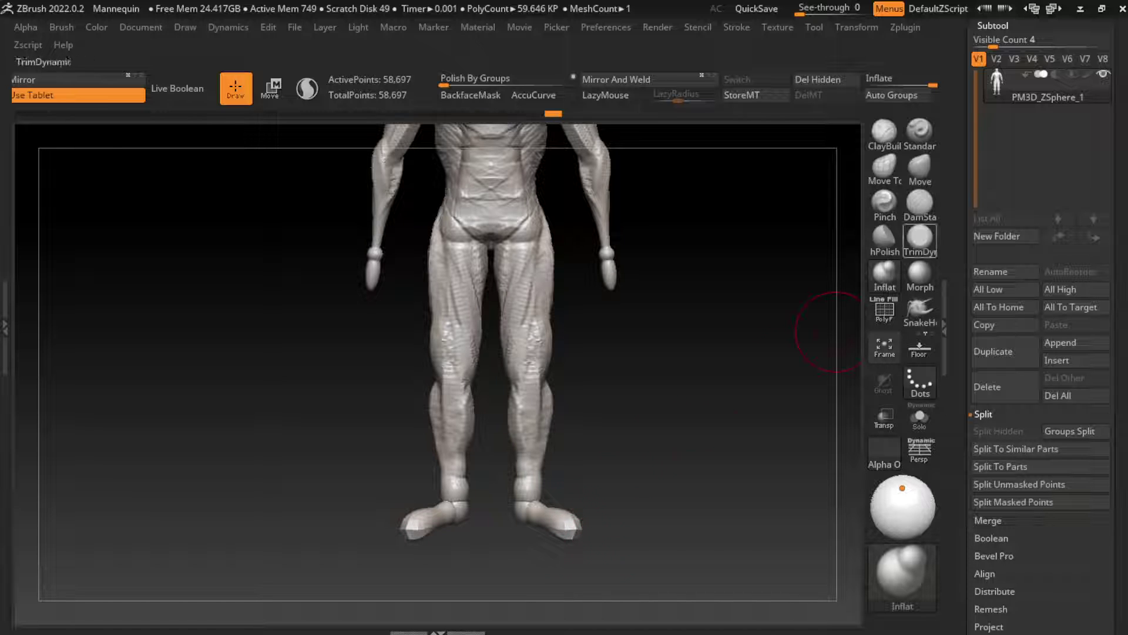
Choose the Move brush, frame the figure and snap it to a front view for masking
left_click(920, 168)
key("f")
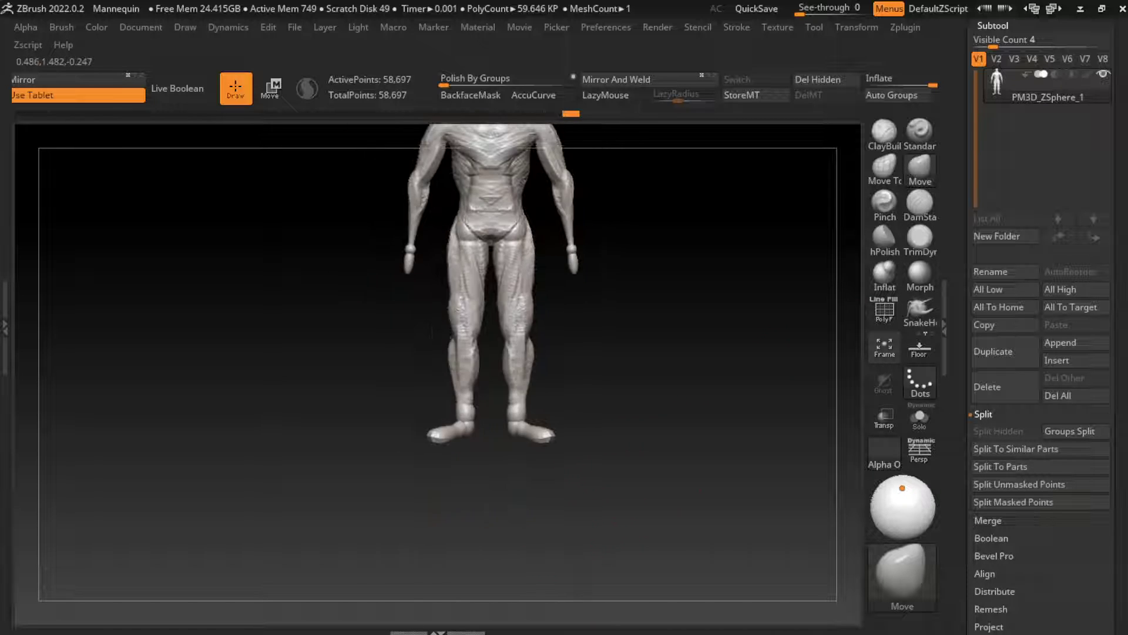
left_click_drag(612, 447, 656, 453)
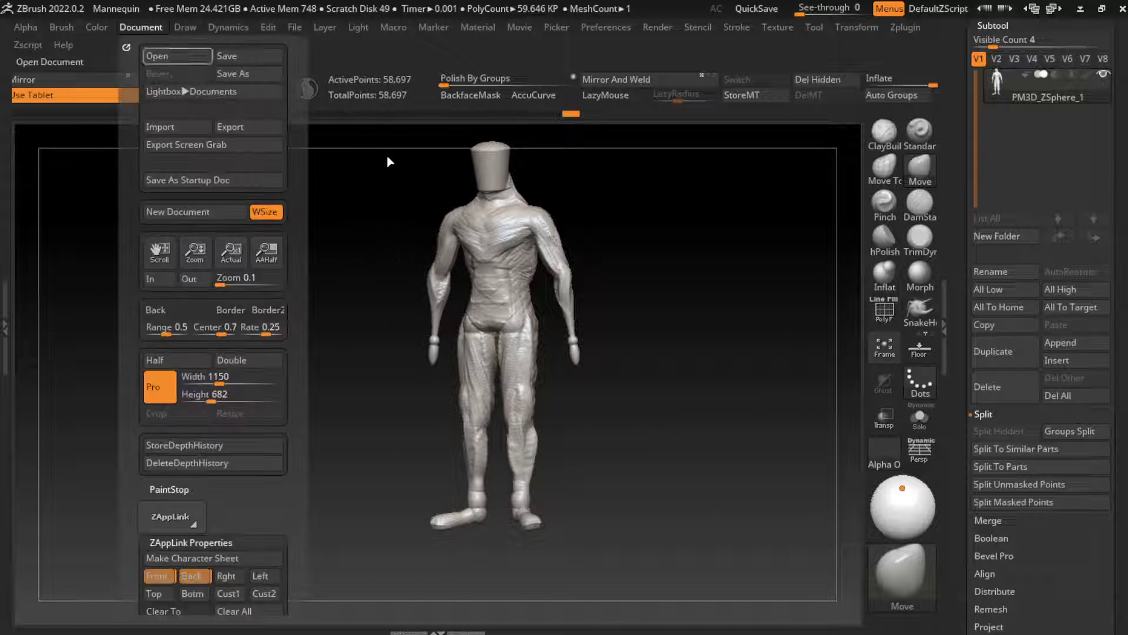
mouse_move(587, 376)
left_mouse_down()
mouse_move(628, 403)
mouse_move(664, 335)
left_mouse_up()
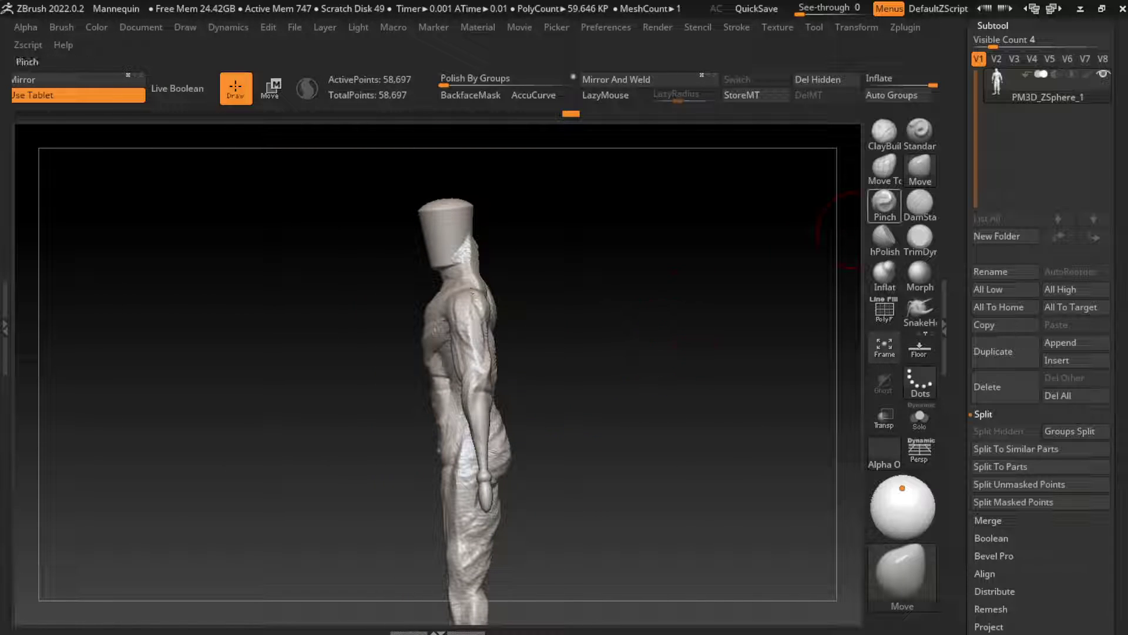
key("b")
mouse_move(858, 232)
left_mouse_down("shift")
mouse_move(533, 276)
mouse_move(587, 518)
left_mouse_up("shift")
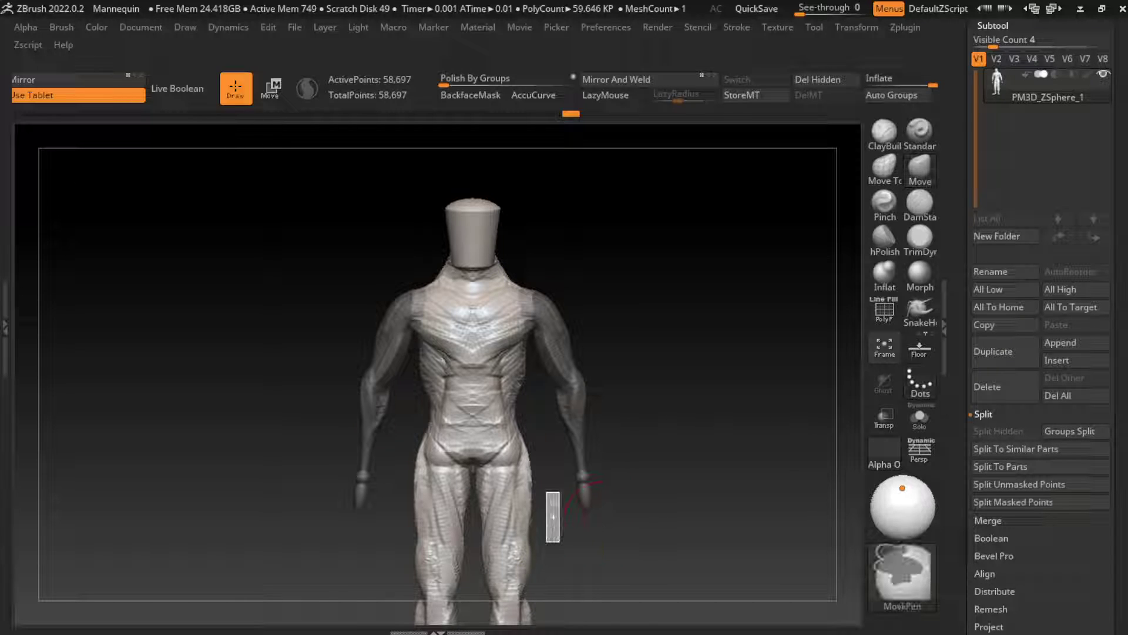
Mask the left arm and rotate it slightly down around the shoulder with the gizmo
left_click_drag(579, 390, 646, 351)
left_click(649, 341, "ctrl")
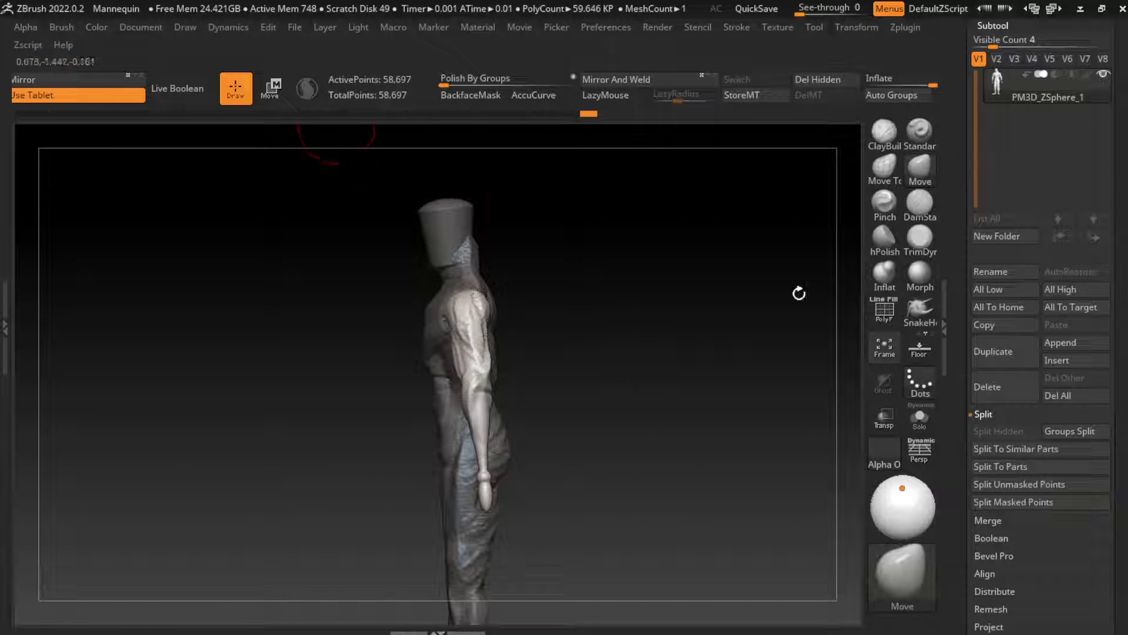
key("w")
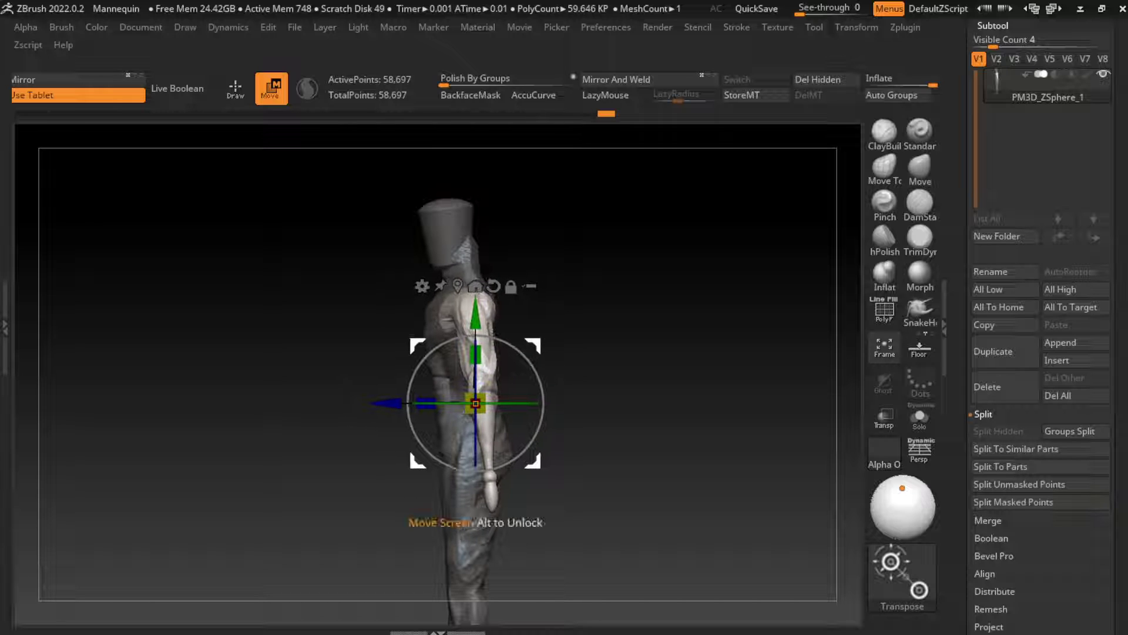
left_click_drag(476, 404, 475, 316, "alt")
left_click_drag(476, 385, 486, 411)
left_click_drag(647, 352, 734, 353, "shift")
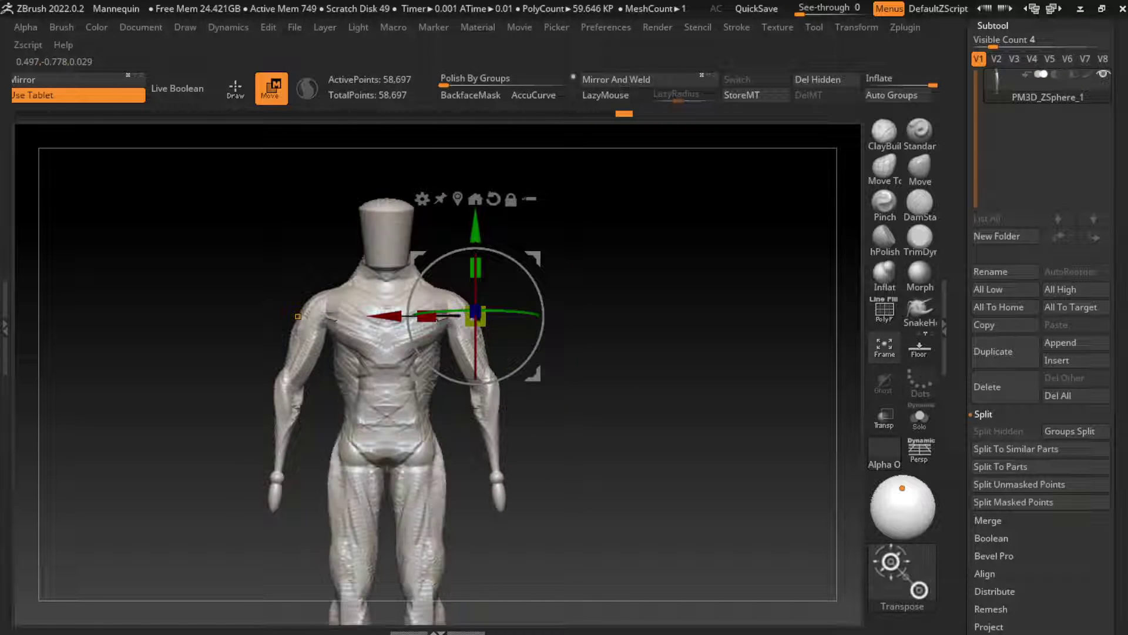
left_click(141, 27)
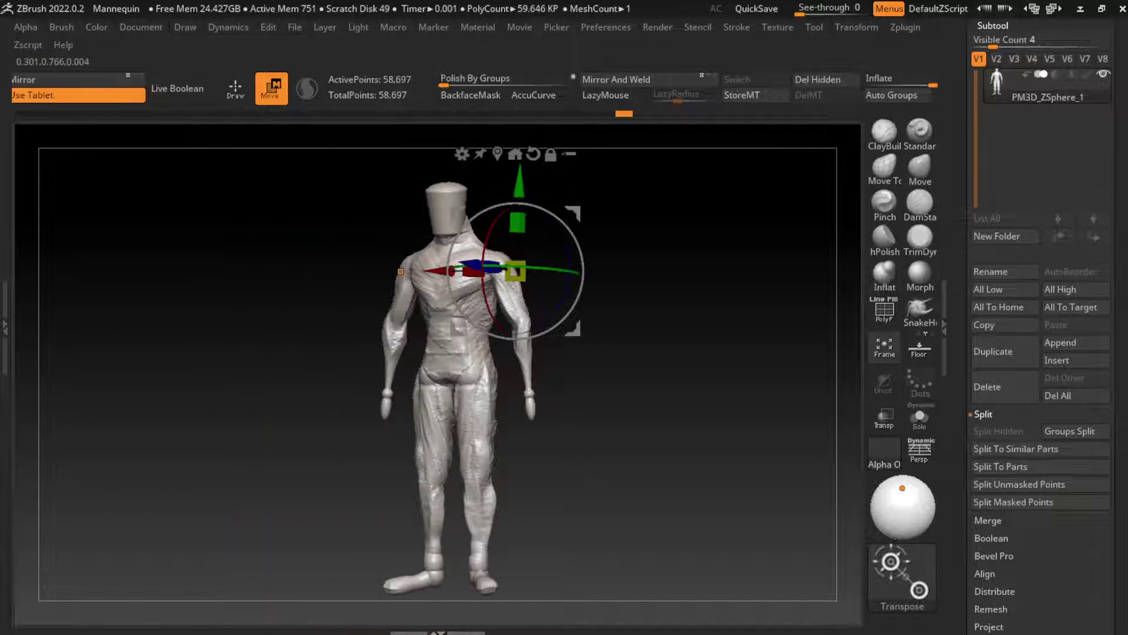
mouse_move(647, 294)
left_mouse_down("alt")
mouse_move(652, 345)
mouse_move(674, 252)
left_mouse_up("alt")
key("q")
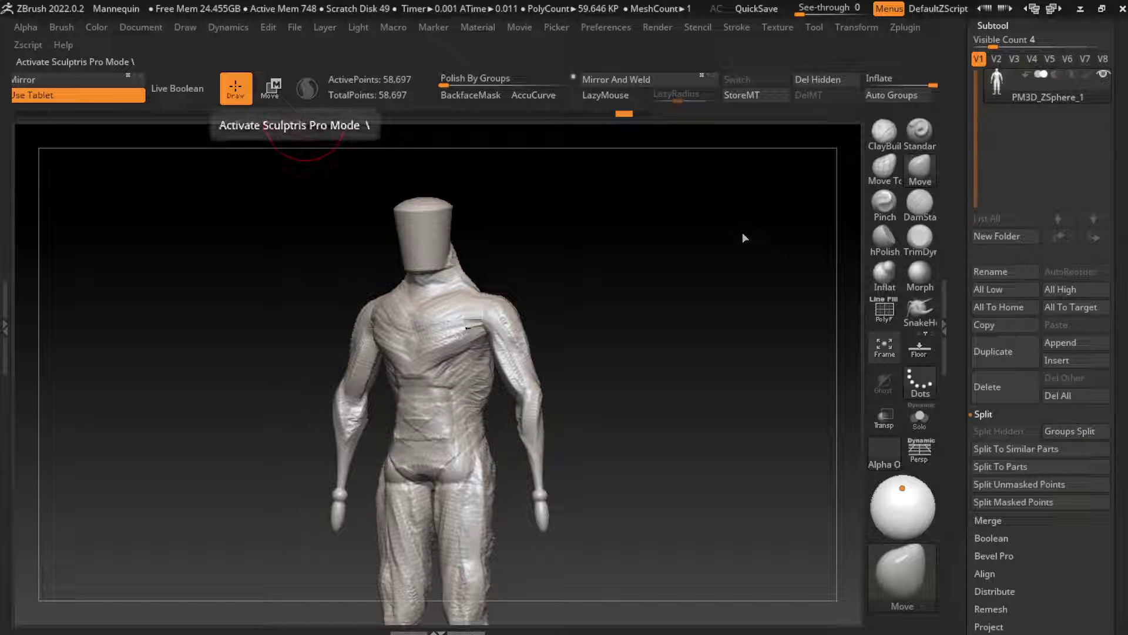
With ClayBuildup and Sculptris Pro on, build up the neck, right shoulder and chest
left_click(884, 132)
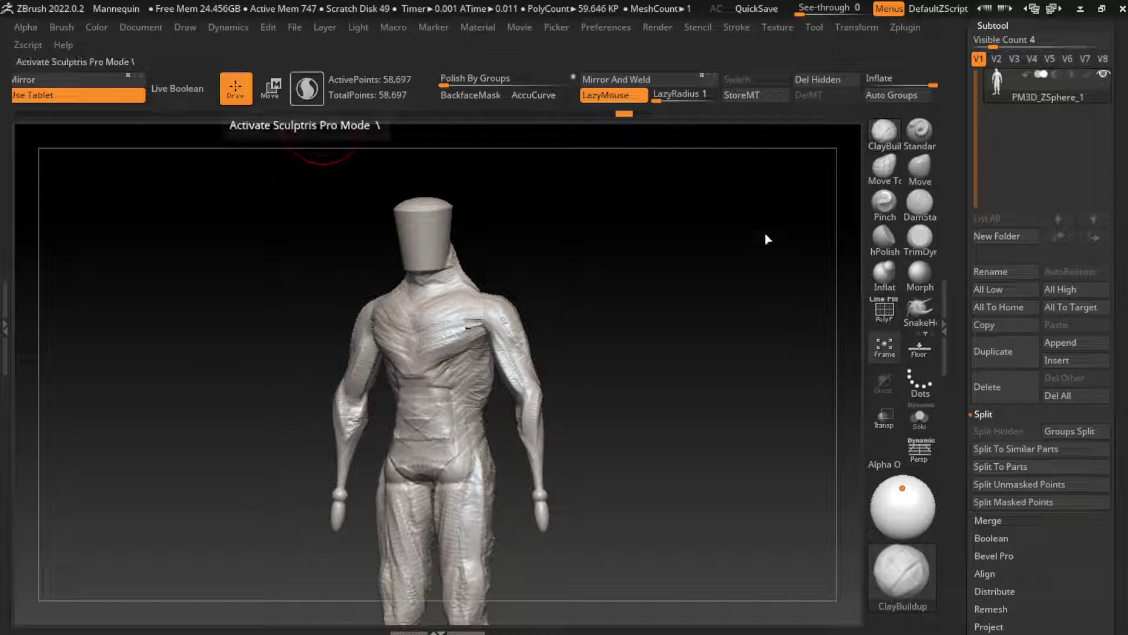
left_click(307, 88)
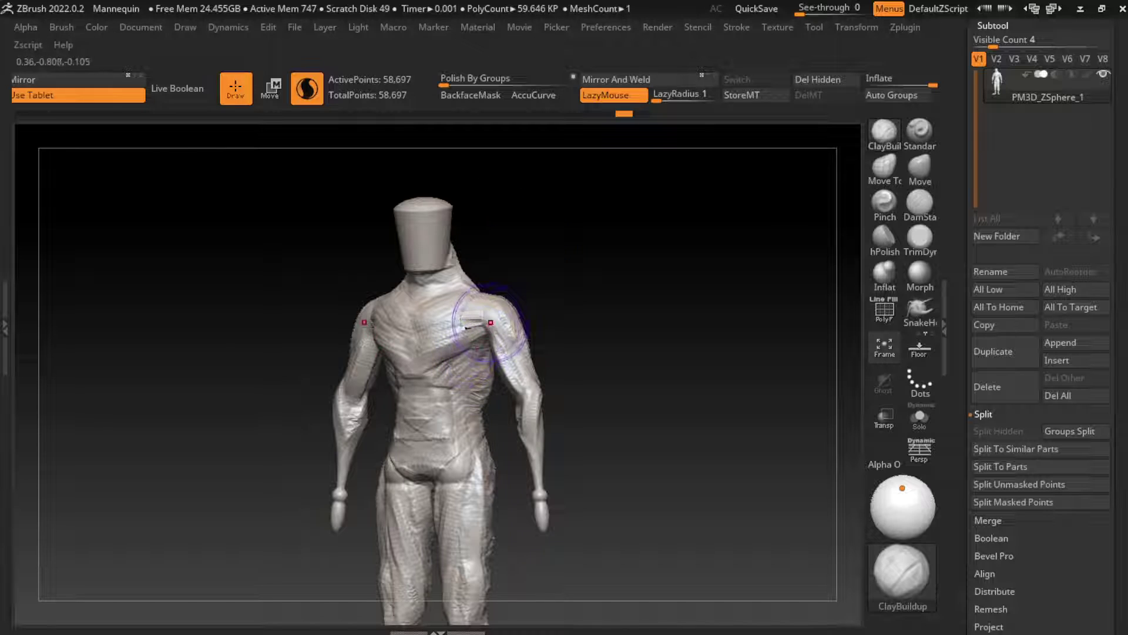
mouse_move(452, 312)
left_mouse_down()
mouse_move(441, 287)
mouse_move(459, 294)
left_mouse_up()
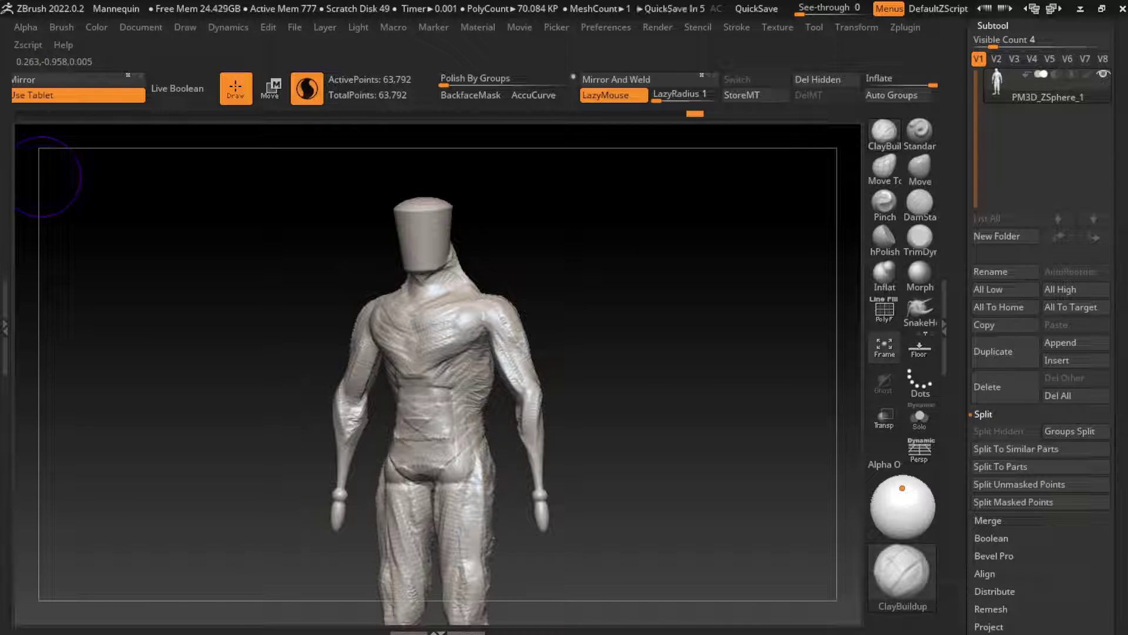
mouse_move(478, 315)
left_mouse_down()
mouse_move(452, 294)
mouse_move(496, 303)
mouse_move(479, 272)
mouse_move(511, 306)
left_mouse_up()
left_click_drag(411, 353, 458, 394)
mouse_move(400, 329)
left_mouse_down()
mouse_move(473, 365)
mouse_move(391, 341)
mouse_move(435, 374)
left_mouse_up()
Carve creases into the chest and shape the abdomen with DamStandard strokes
left_click(920, 203)
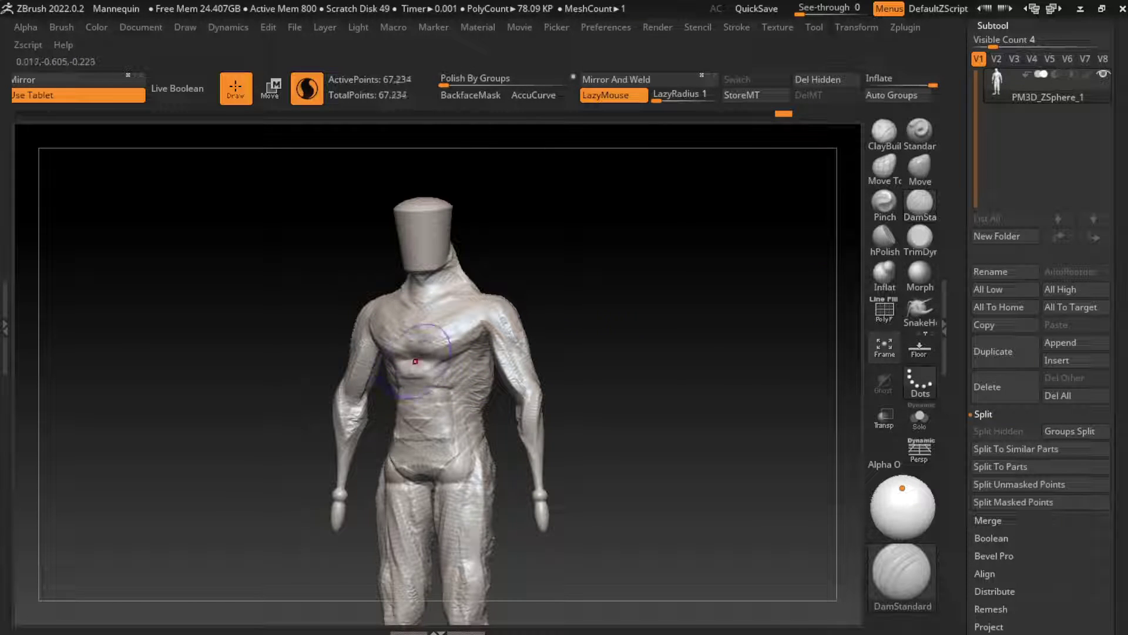
mouse_move(405, 332)
left_mouse_down()
mouse_move(414, 362)
mouse_move(447, 311)
left_mouse_up()
left_click_drag(517, 241, 517, 303)
left_click_drag(405, 306, 415, 361)
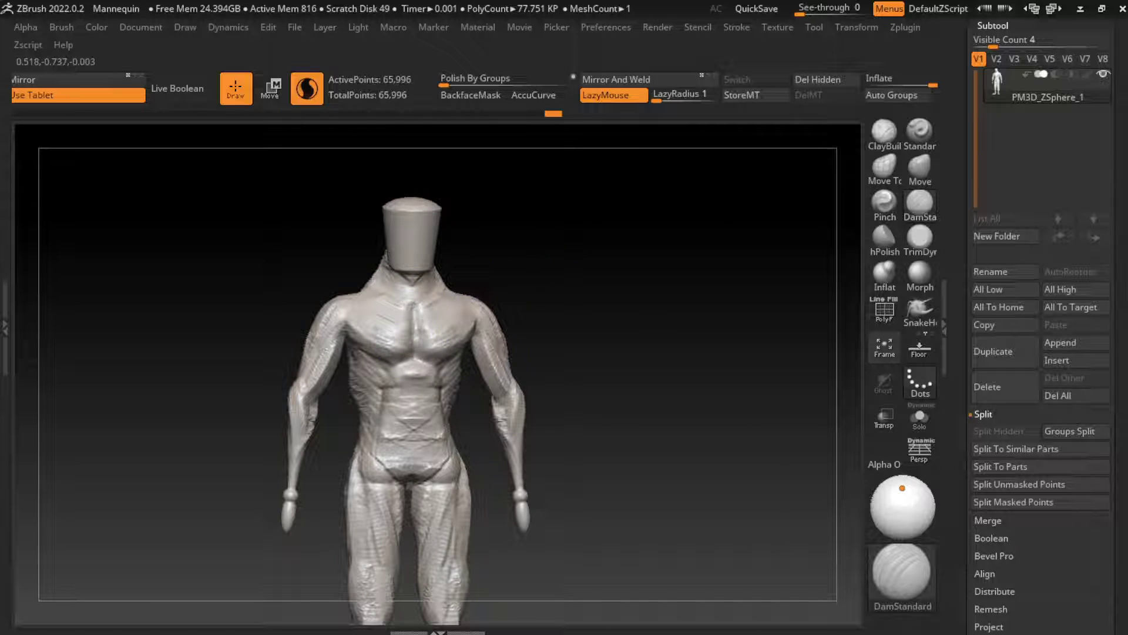
left_click_drag(604, 276, 607, 305)
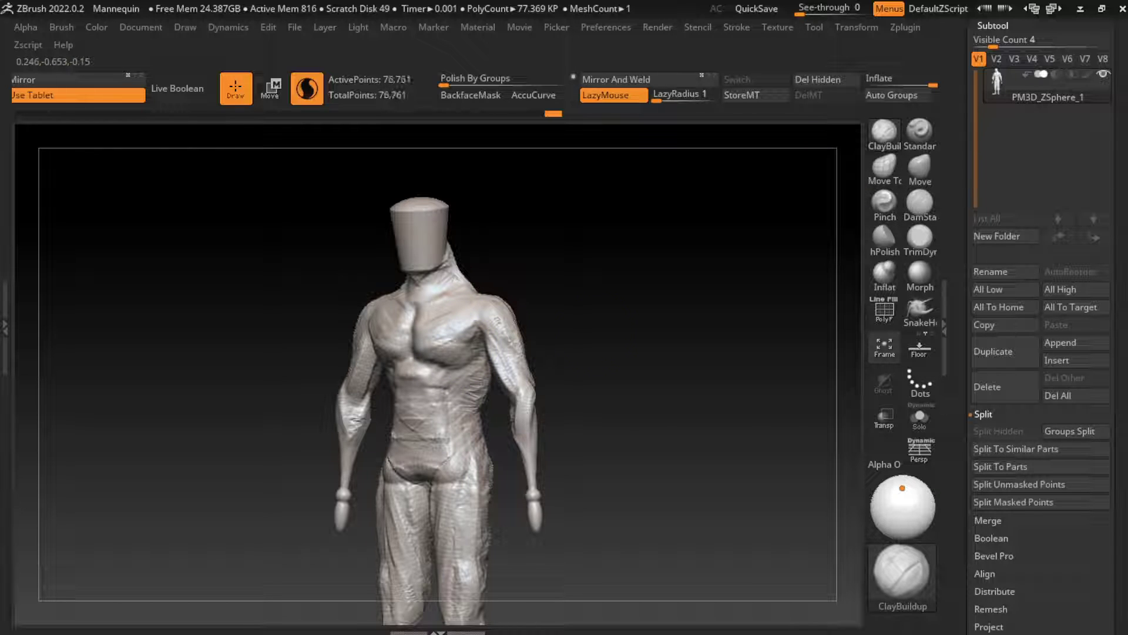
left_click_drag(482, 329, 468, 333)
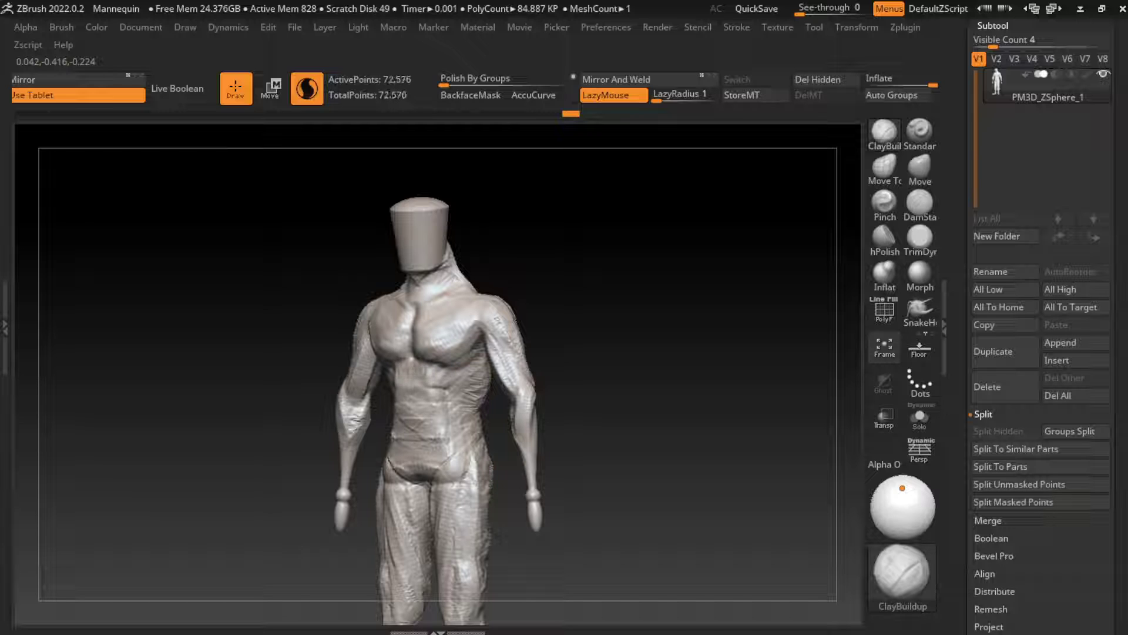
left_click_drag(412, 411, 470, 376)
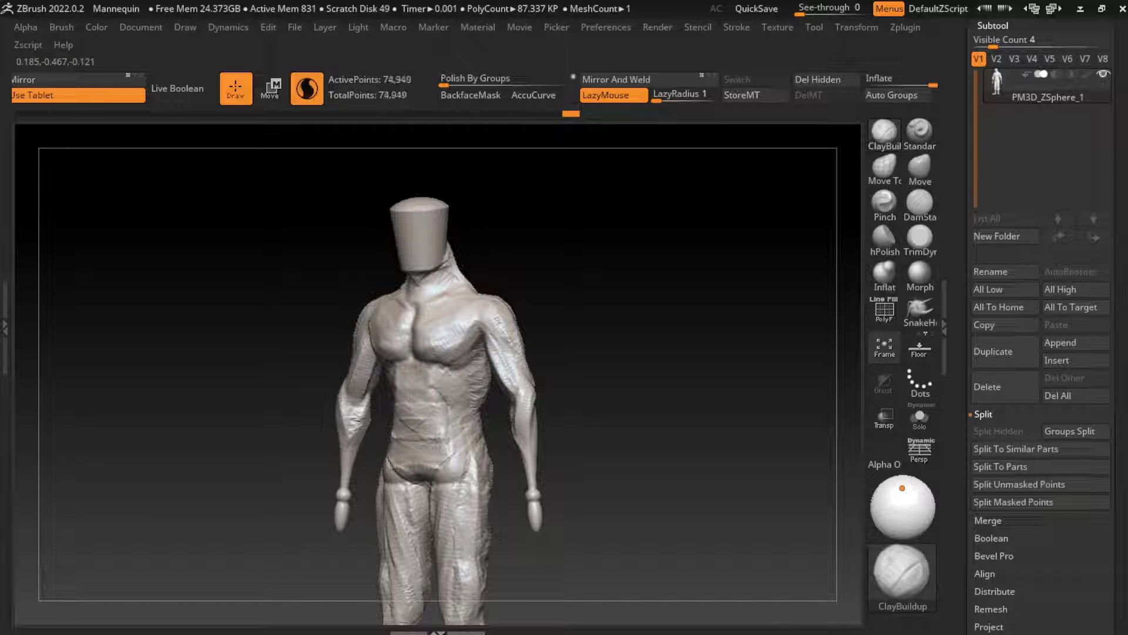
left_click_drag(412, 353, 471, 401)
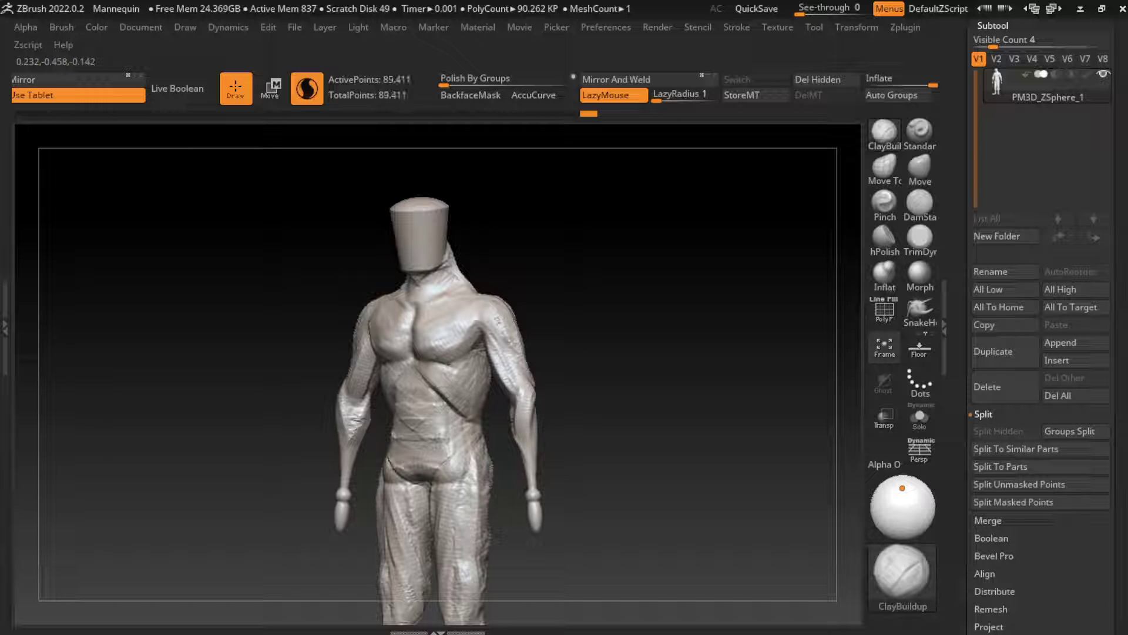
left_click_drag(435, 329, 446, 305)
Build up the pelvis, groin and lower abdomen with clay strokes
left_click_drag(429, 470, 465, 423)
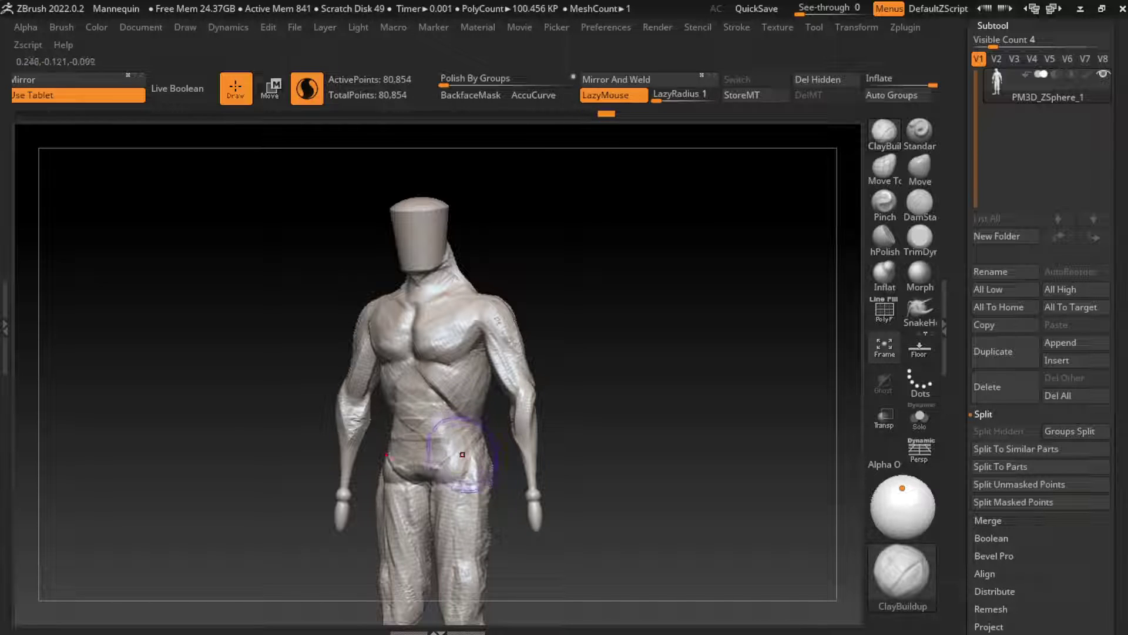
mouse_move(388, 488)
left_mouse_down()
mouse_move(464, 446)
mouse_move(485, 488)
left_mouse_up()
mouse_move(617, 470)
left_mouse_down()
mouse_move(641, 465)
mouse_move(491, 435)
left_mouse_up()
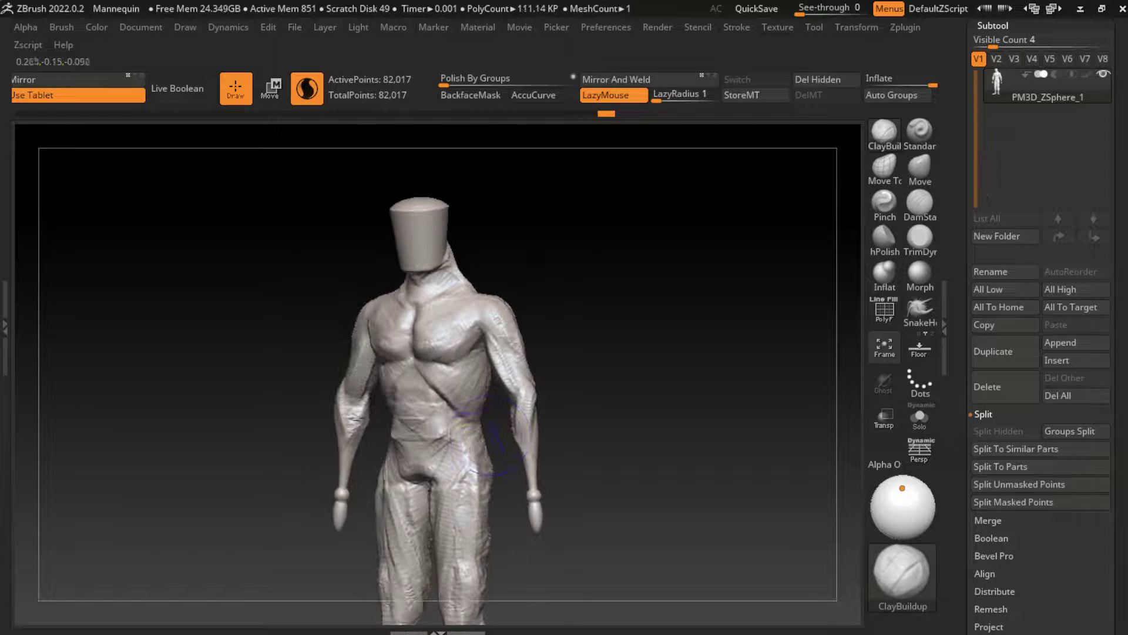
mouse_move(388, 447)
left_mouse_down()
mouse_move(476, 464)
mouse_move(476, 506)
left_mouse_up()
left_click_drag(405, 506, 476, 458)
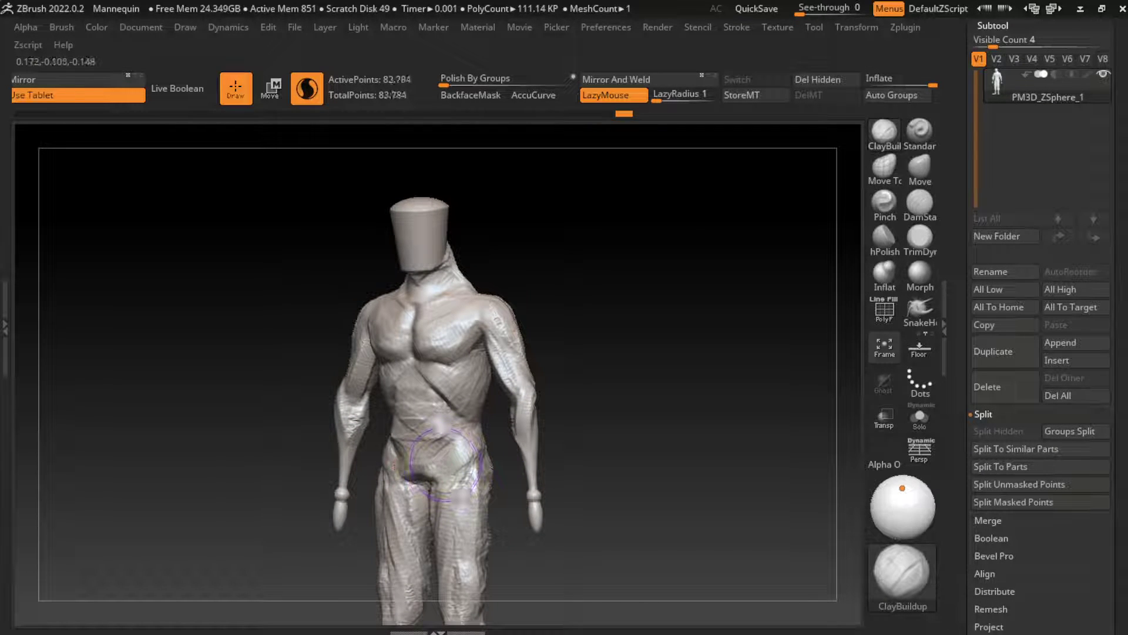
mouse_move(388, 452)
left_mouse_down()
mouse_move(435, 470)
mouse_move(435, 505)
left_mouse_up()
left_click_drag(587, 470, 552, 464)
left_click_drag(382, 447, 435, 506)
Build up the groin, upper thigh and right thigh with clay
left_click_drag(588, 470, 494, 464)
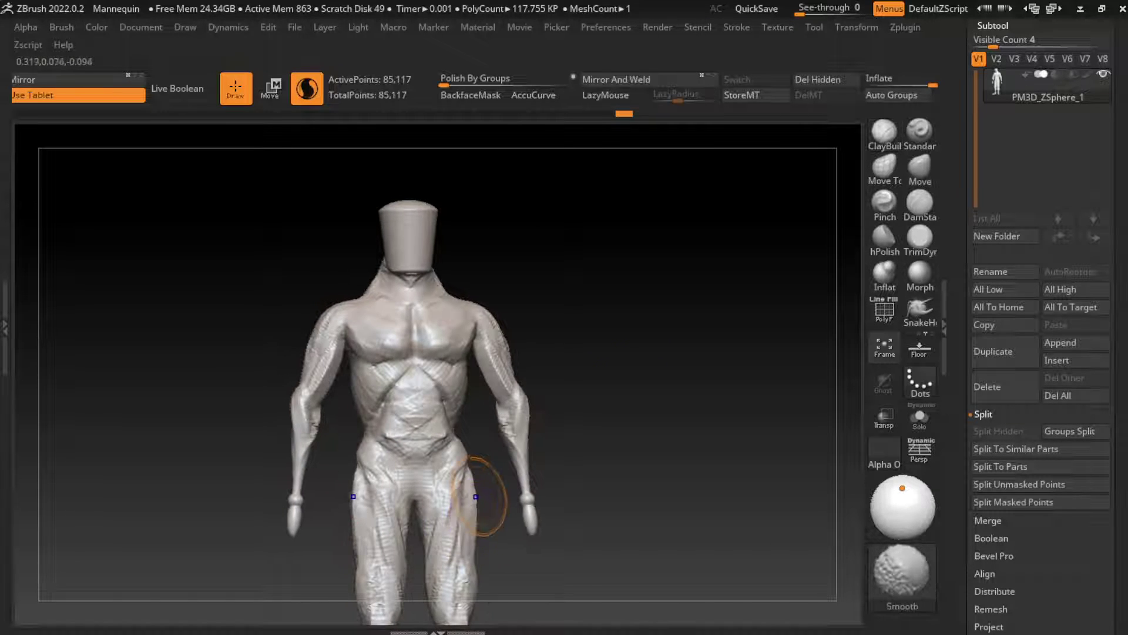
mouse_move(411, 470)
left_mouse_down()
mouse_move(438, 479)
mouse_move(400, 499)
left_mouse_up()
mouse_move(411, 447)
left_mouse_down()
mouse_move(465, 500)
mouse_move(435, 470)
left_mouse_up()
mouse_move(459, 593)
left_mouse_down()
mouse_move(470, 605)
mouse_move(500, 523)
left_mouse_up()
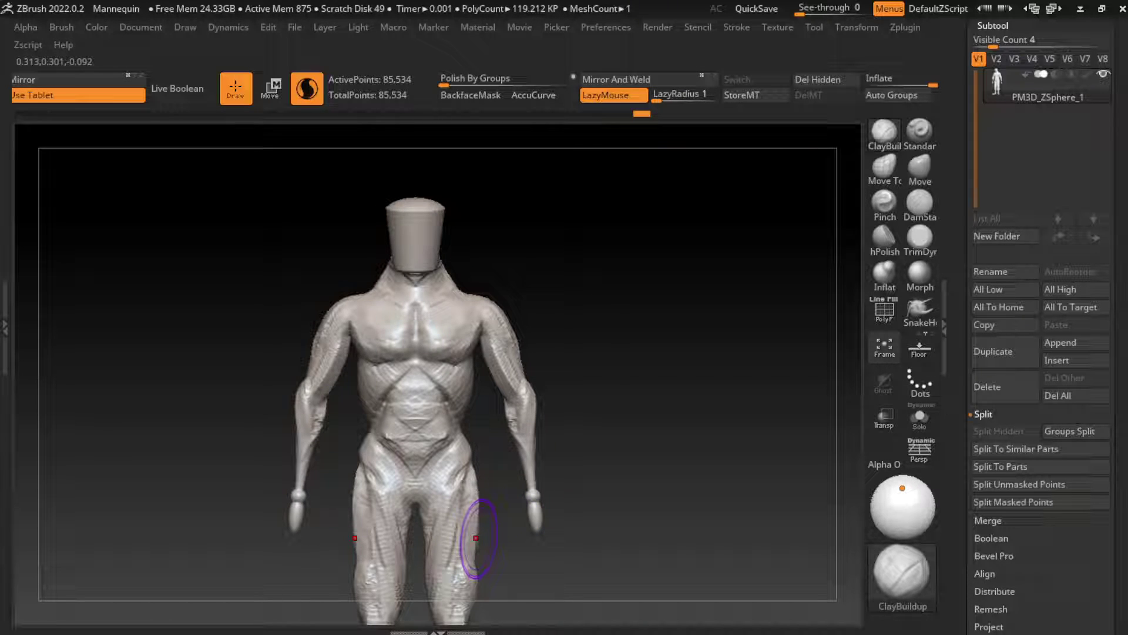
right_click_drag(470, 565, 480, 288)
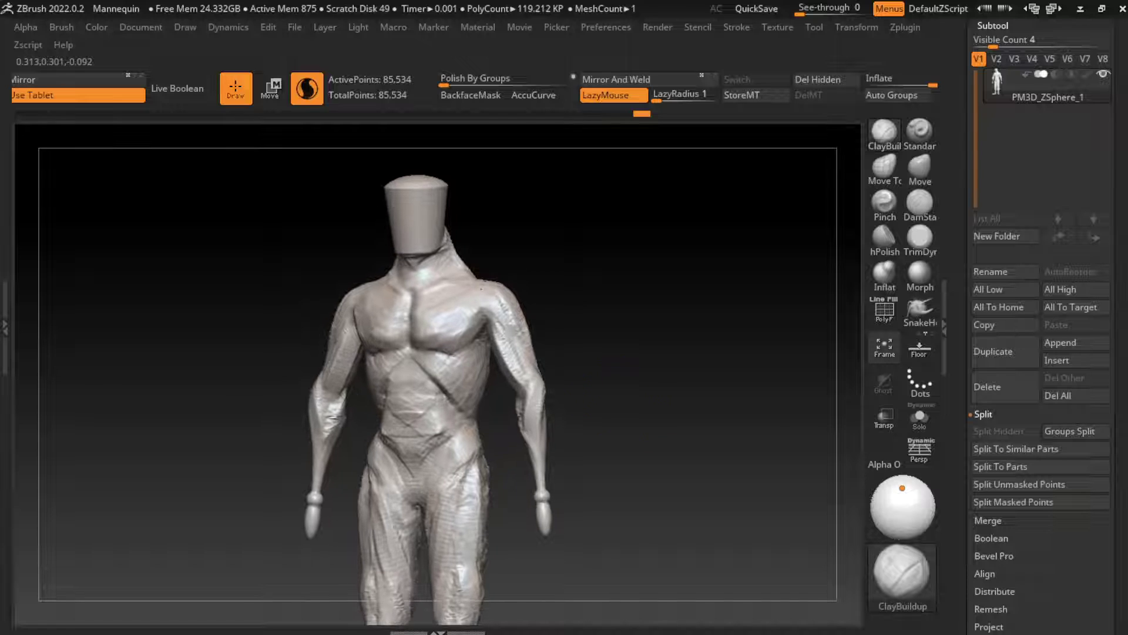
Carve a horizontal abdominal crease, enable X symmetry and build up the upper abdomen
left_click(920, 203)
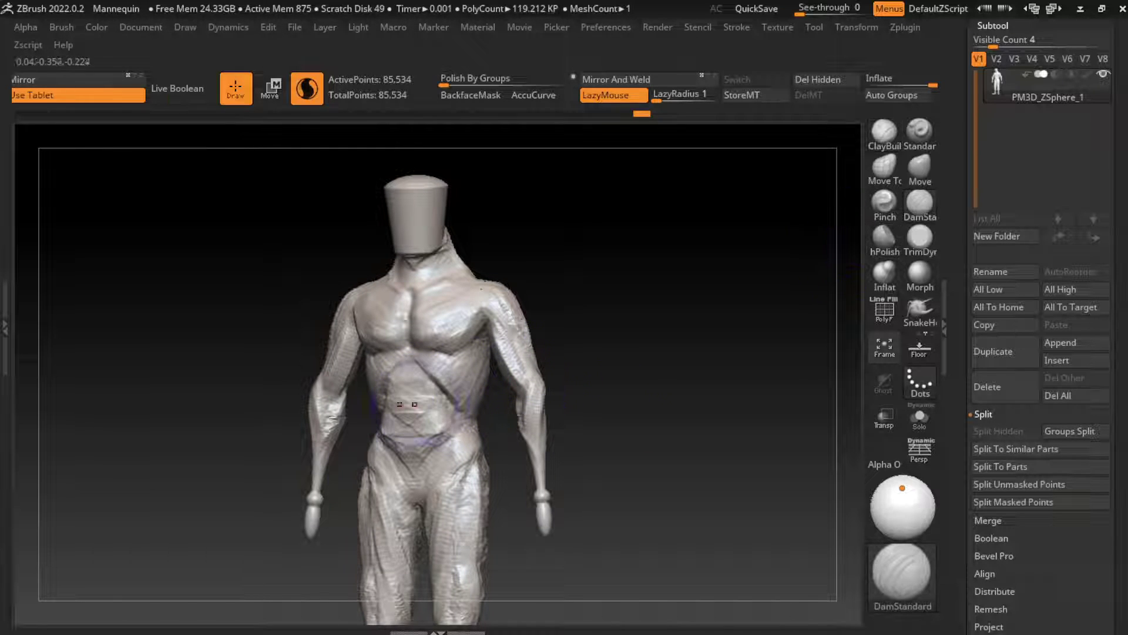
left_click_drag(391, 409, 453, 405)
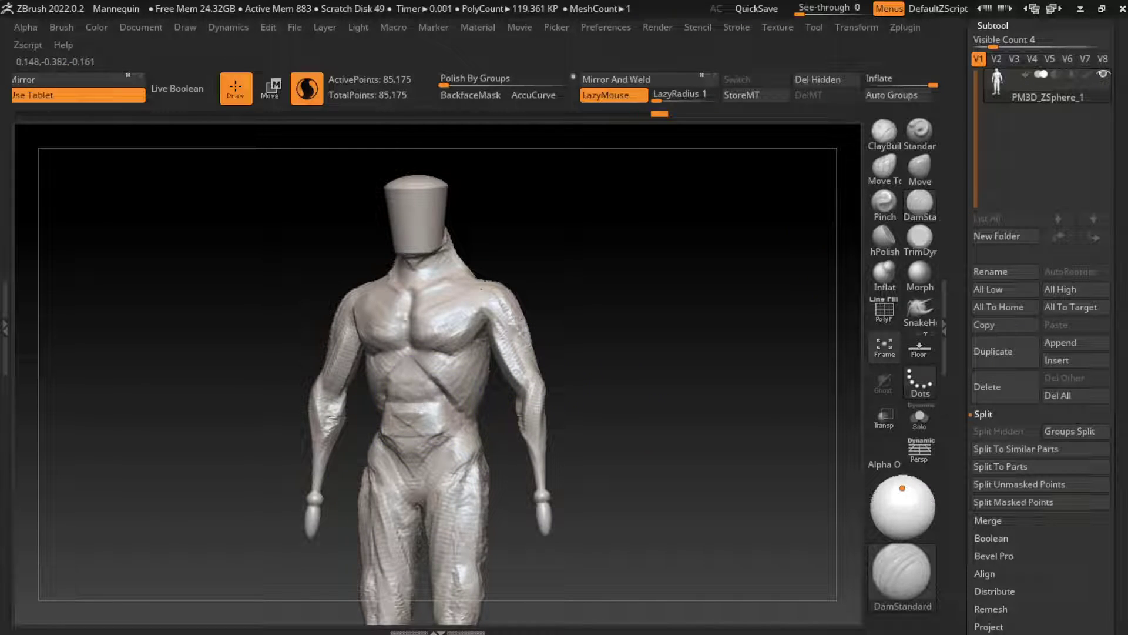
key("x")
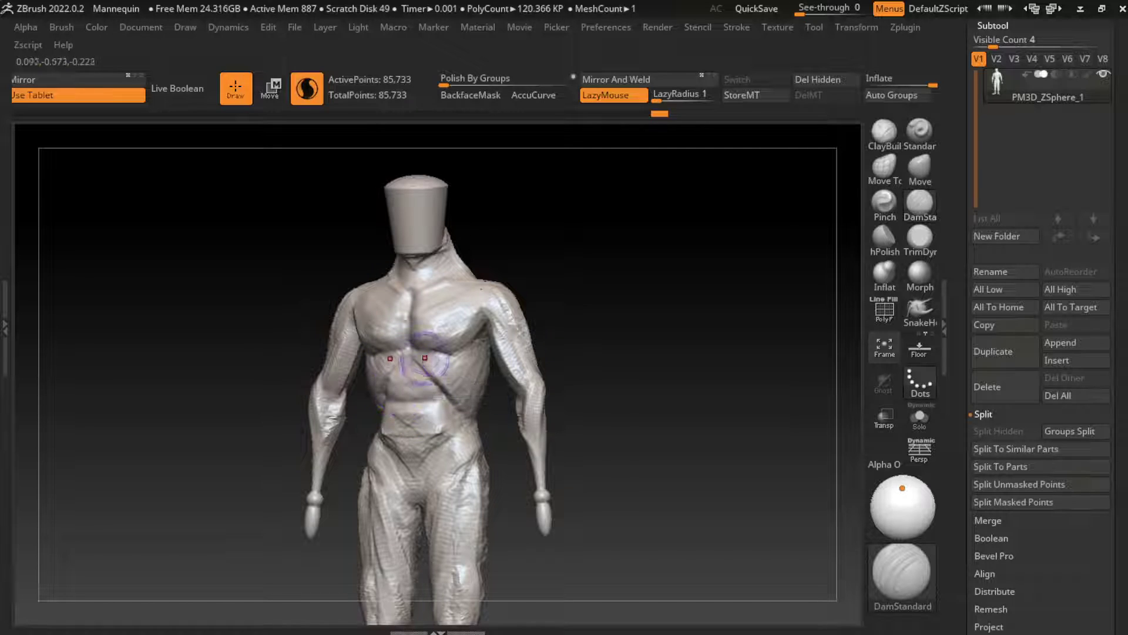
left_click(884, 132)
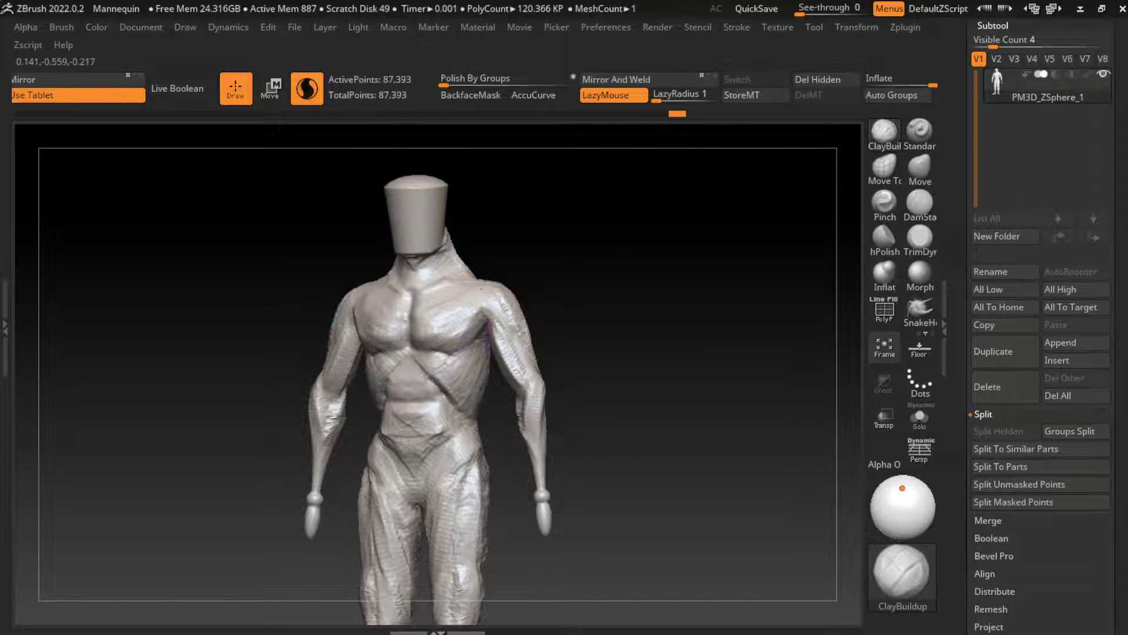
left_click_drag(379, 362, 407, 369)
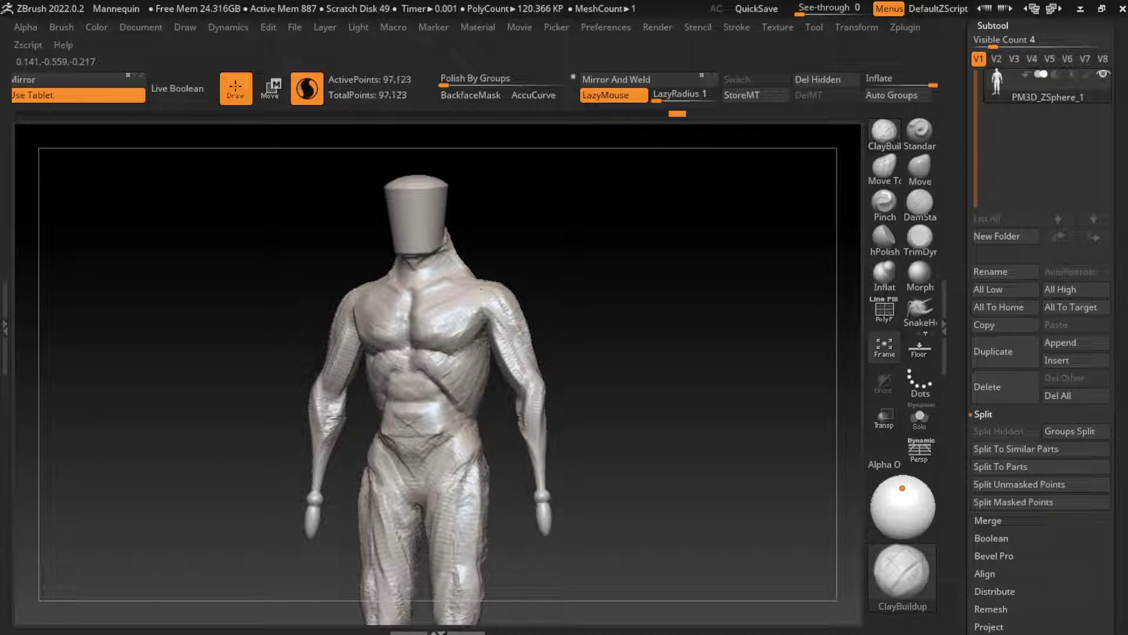
mouse_move(423, 385)
left_mouse_down()
mouse_move(438, 393)
mouse_move(434, 418)
left_mouse_up()
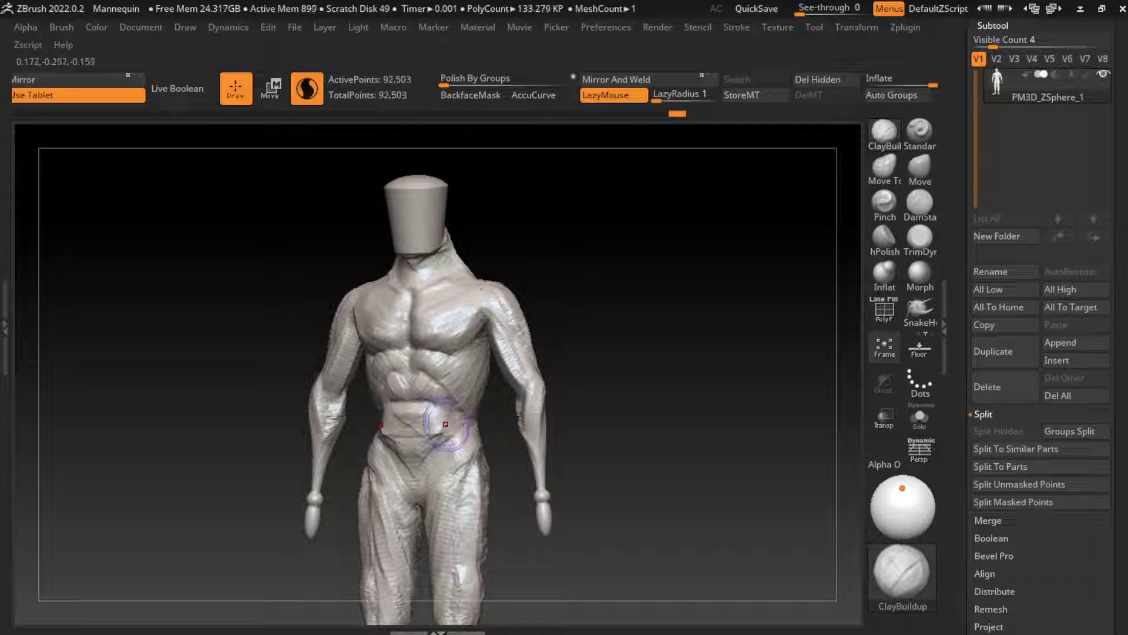
Carve a short vertical crease on the lower abdomen with DamStandard, then return to ClayBuildup
key("b")
key("d")
key("s")
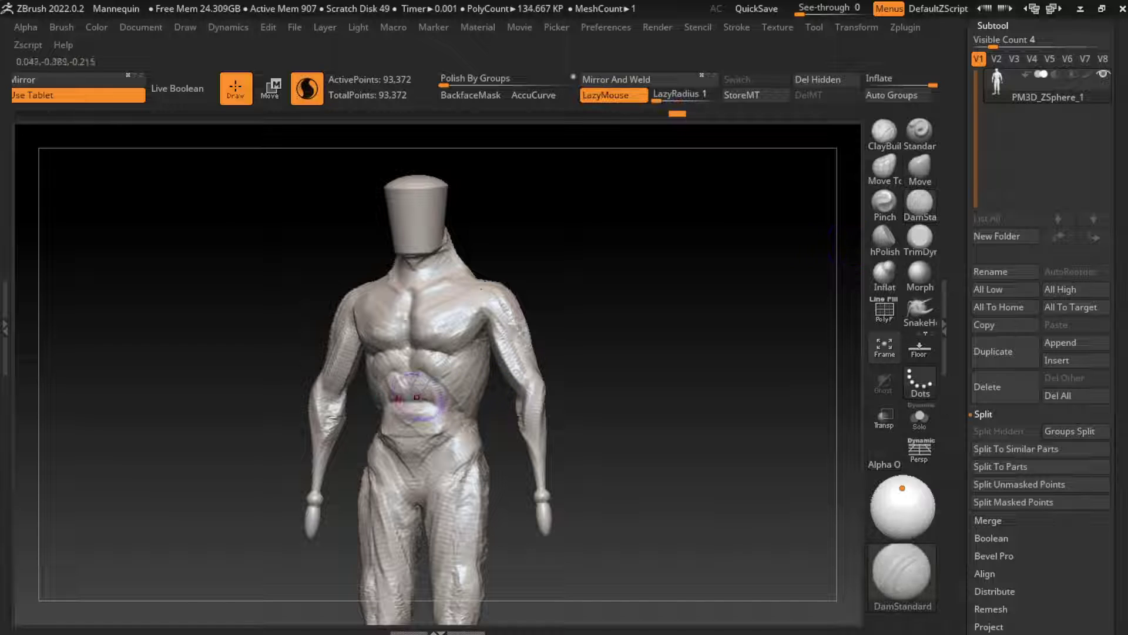
mouse_move(410, 429)
left_mouse_down()
mouse_move(410, 405)
mouse_move(411, 423)
mouse_move(441, 416)
mouse_move(432, 455)
mouse_move(405, 470)
left_mouse_up()
key("b")
key("c")
key("b")
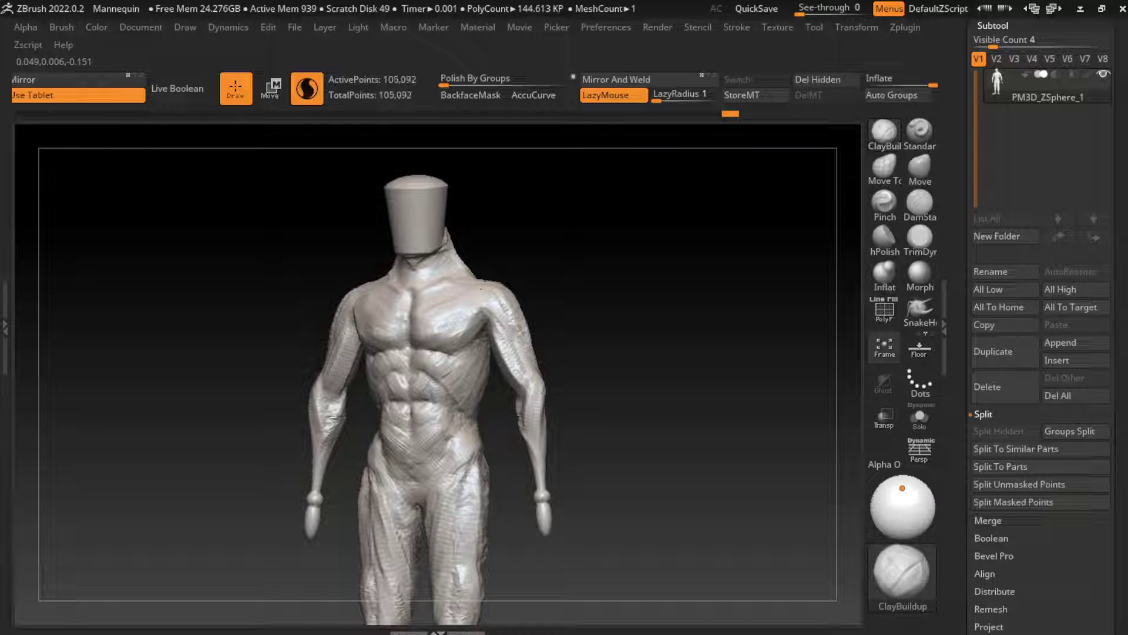
Reshape the lower abdomen and pelvis with symmetrical ClayBuildup strokes
mouse_move(406, 464)
left_mouse_down("shift")
mouse_move(423, 488)
mouse_move(446, 423)
mouse_move(406, 476)
mouse_move(479, 468)
left_mouse_up("shift")
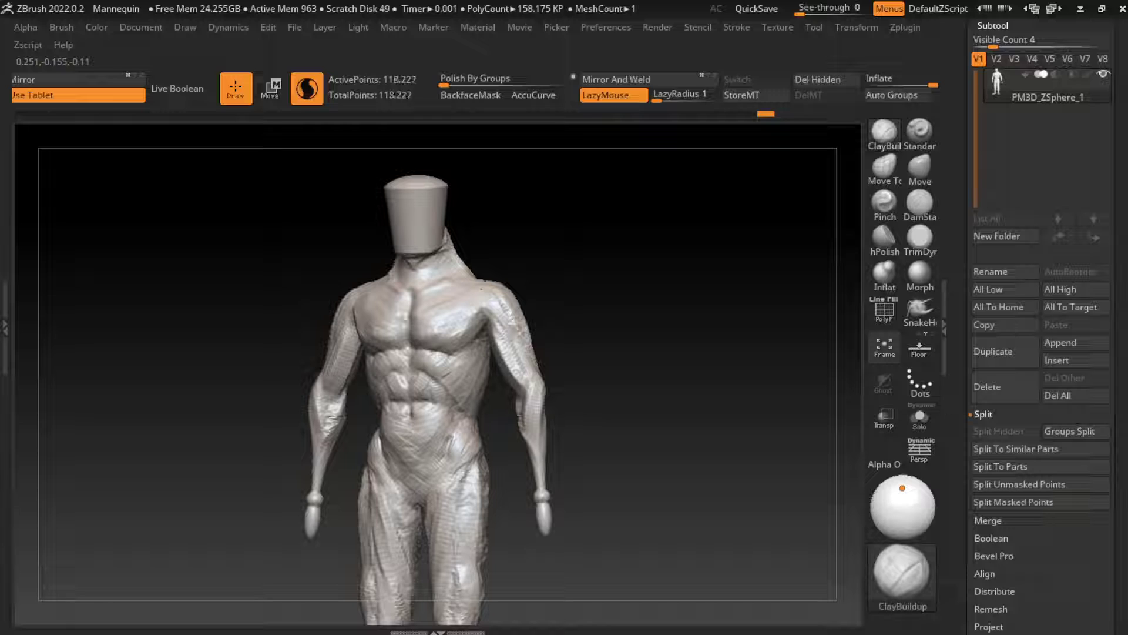
left_click_drag(443, 417, 476, 453, "shift")
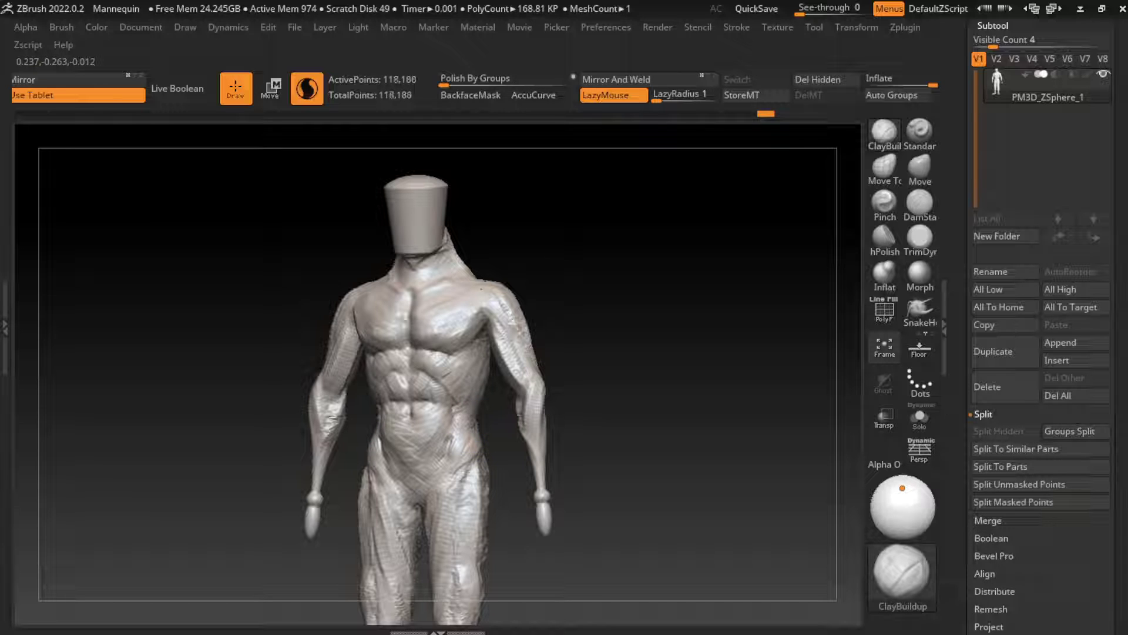
left_click_drag(459, 485, 453, 437, "shift")
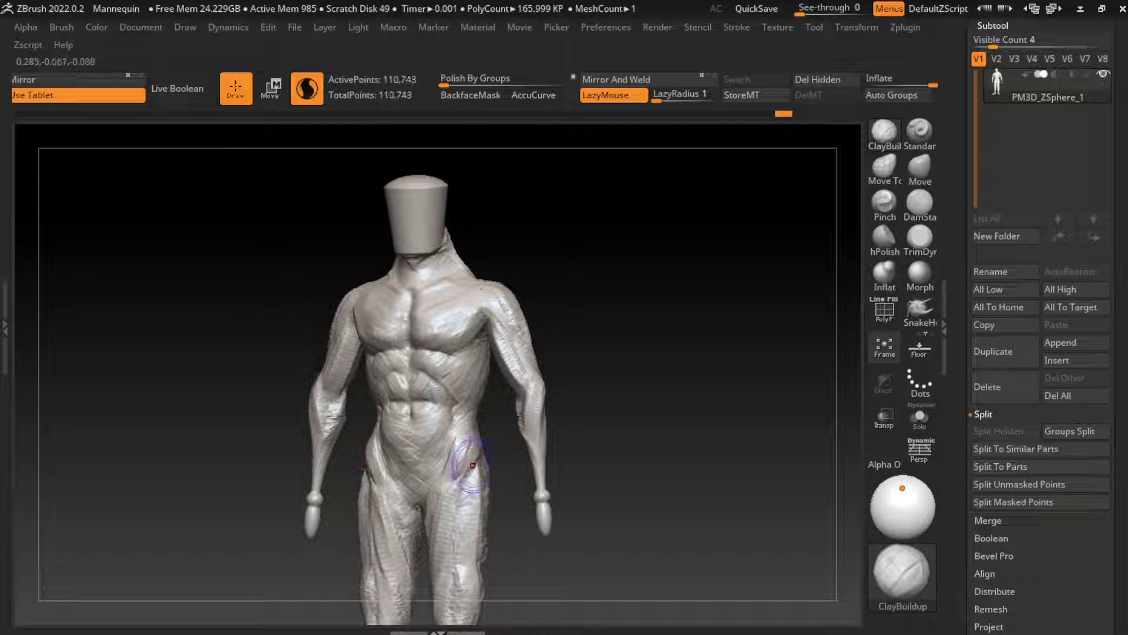
mouse_move(478, 529)
left_mouse_down("alt")
mouse_move(520, 445)
mouse_move(499, 411)
left_mouse_up("alt")
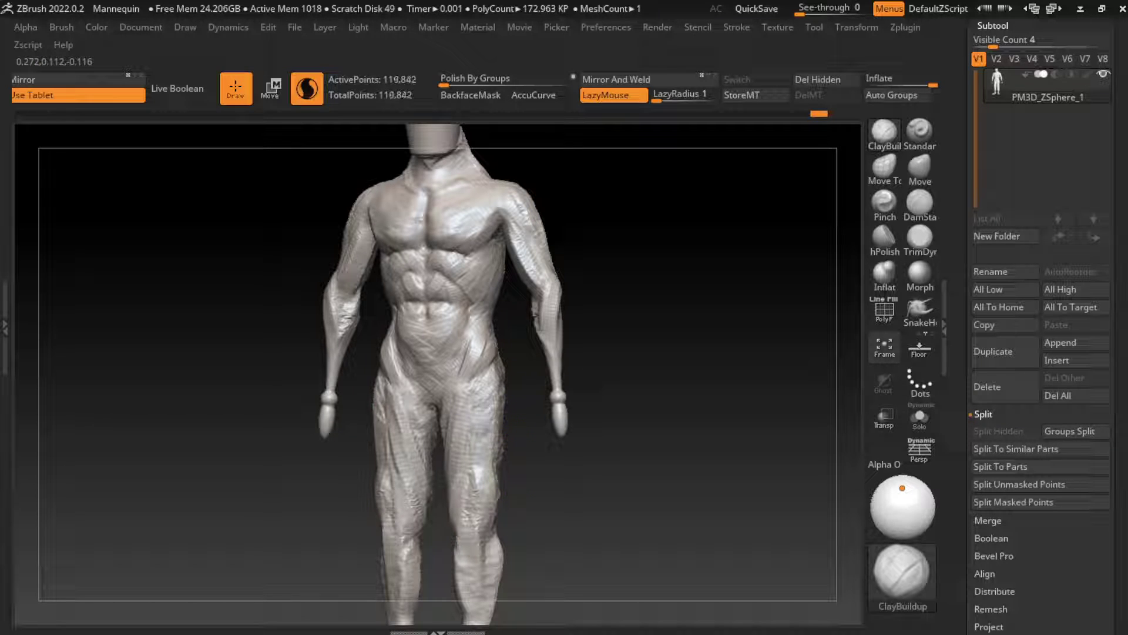
mouse_move(485, 494)
left_mouse_down()
mouse_move(498, 472)
mouse_move(524, 492)
mouse_move(500, 488)
mouse_move(493, 446)
left_mouse_up()
From behind, build up the buttocks and the backs of the thighs
left_click_drag(530, 487, 676, 488)
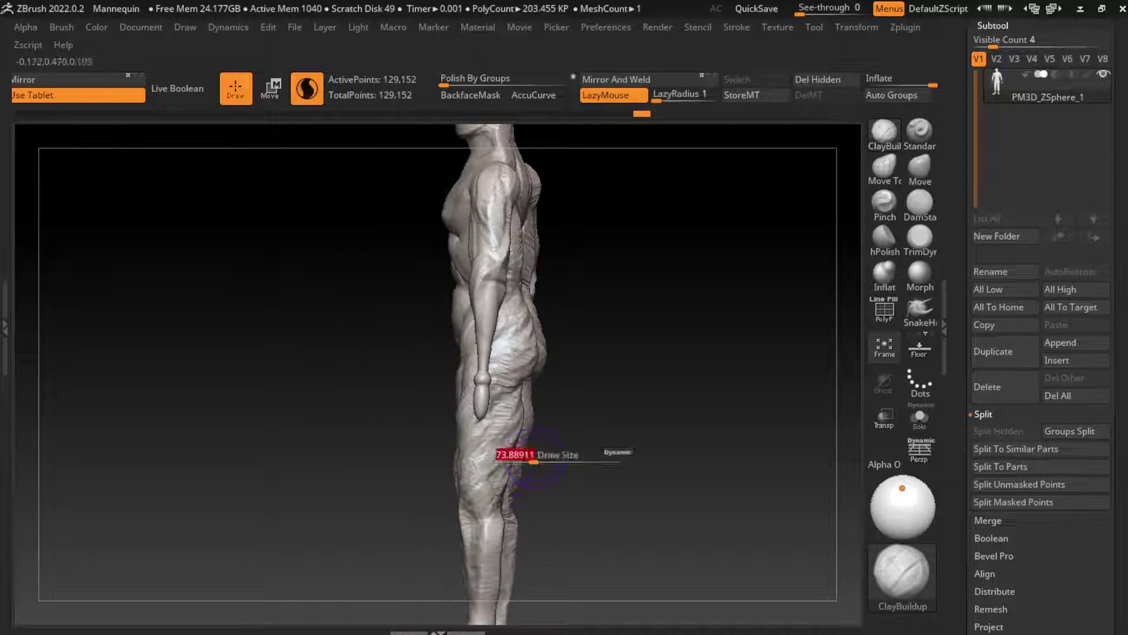
left_click_drag(529, 341, 500, 399)
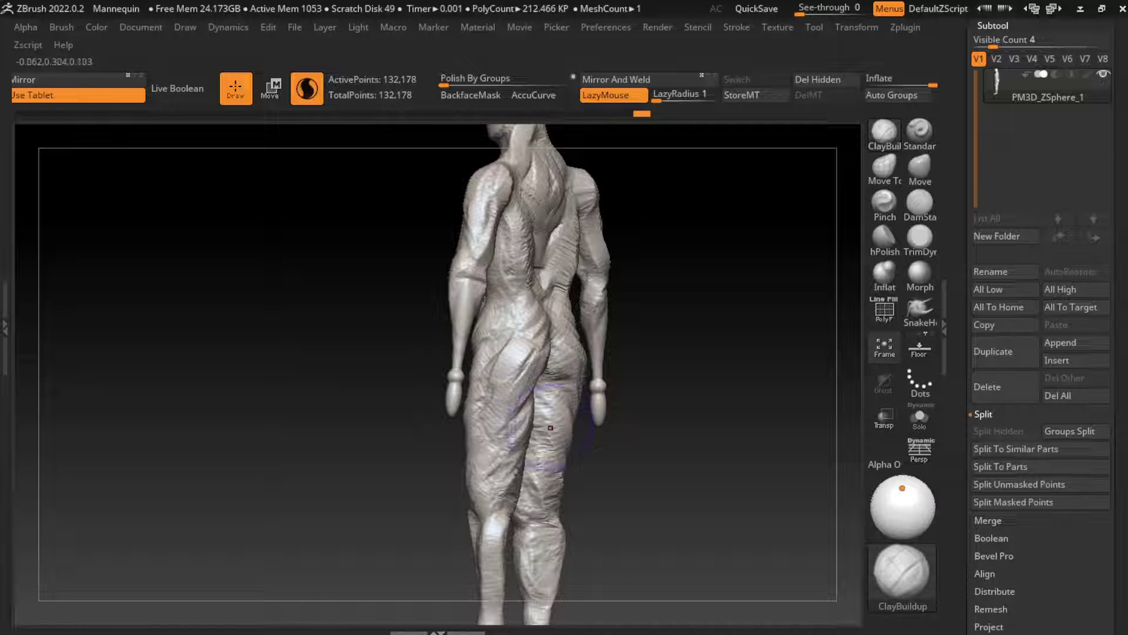
left_click_drag(582, 347, 528, 435)
mouse_move(529, 347)
left_mouse_down()
mouse_move(488, 399)
mouse_move(575, 423)
left_mouse_up()
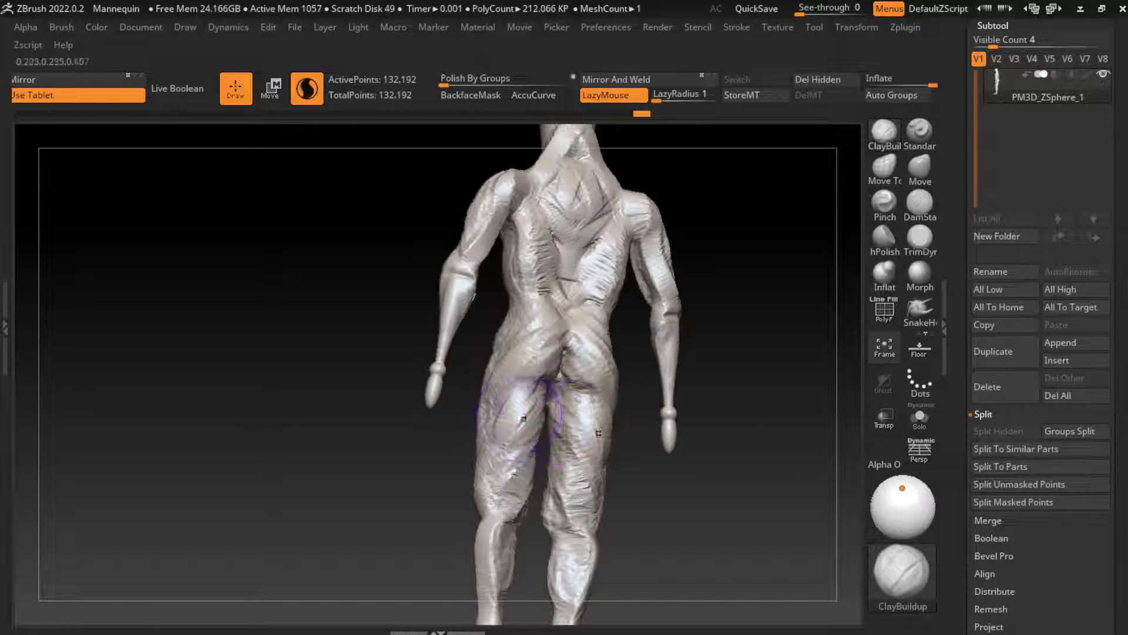
left_click_drag(508, 509, 506, 401)
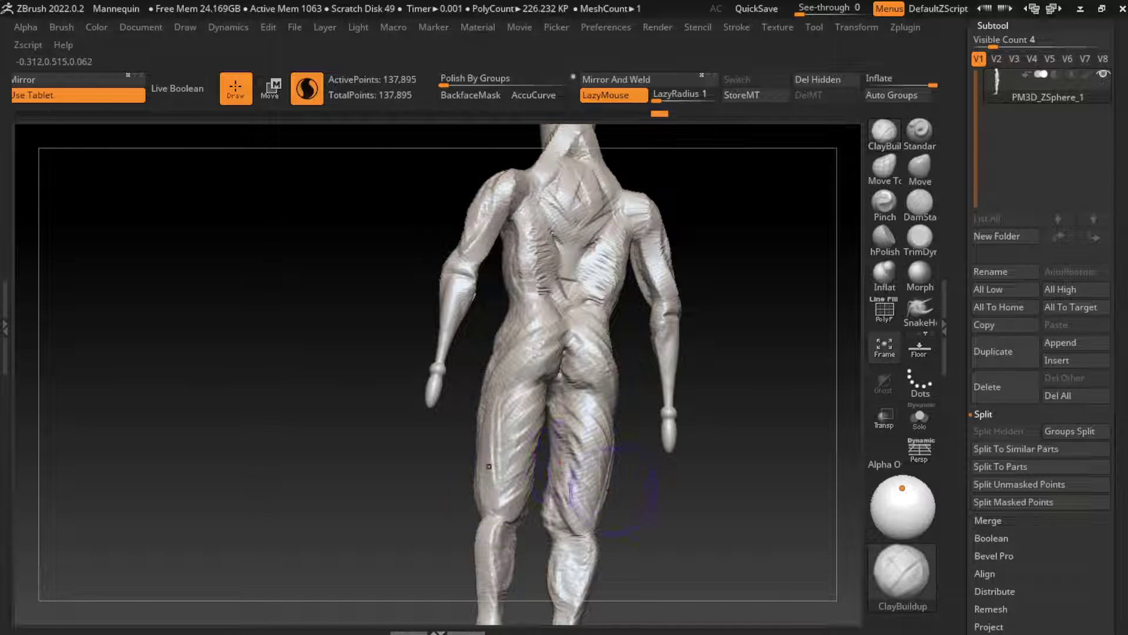
Build up the side of the thigh and adjust the brush Draw Size
mouse_move(594, 481)
left_mouse_down()
mouse_move(680, 592)
mouse_move(604, 515)
left_mouse_up()
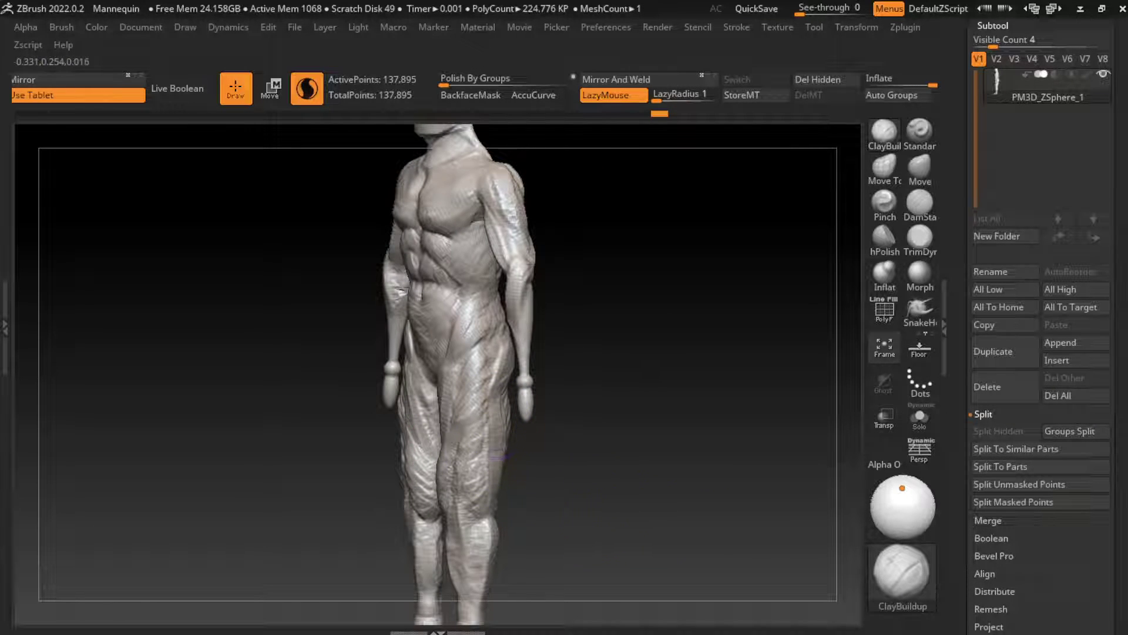
key("ctrl")
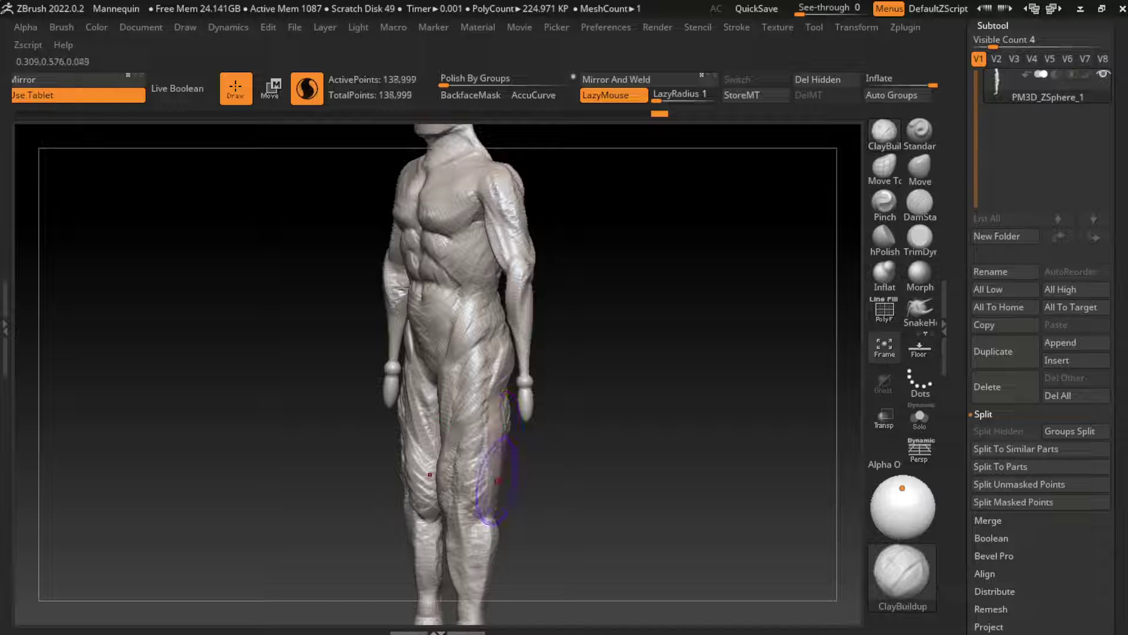
mouse_move(497, 479)
left_mouse_down()
mouse_move(498, 493)
mouse_move(565, 497)
mouse_move(564, 461)
left_mouse_up()
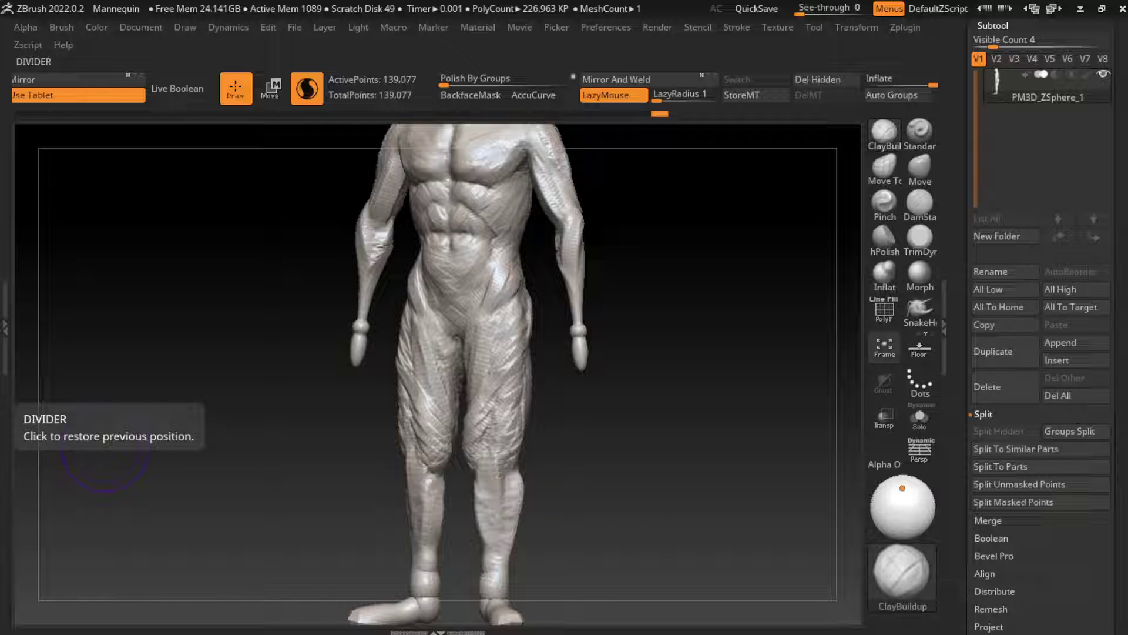
mouse_move(147, 464)
left_mouse_down()
mouse_move(629, 464)
mouse_move(506, 447)
left_mouse_up()
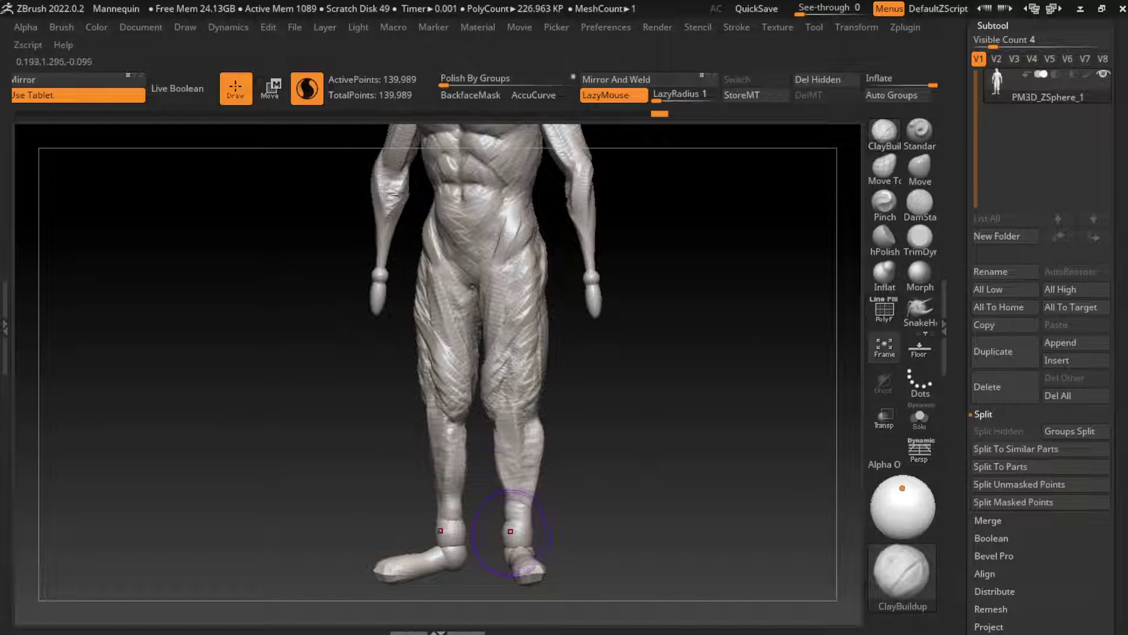
key("s")
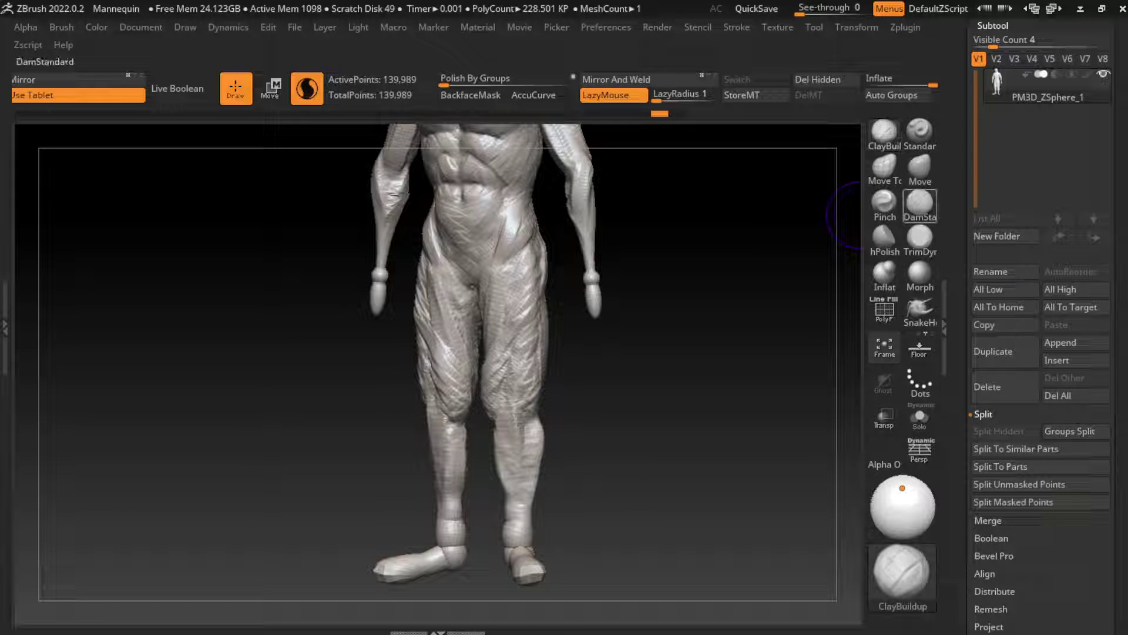
Carve crease lines near the right knee and down the shin with DamStandard
left_click(920, 203)
left_click_drag(502, 406, 499, 428)
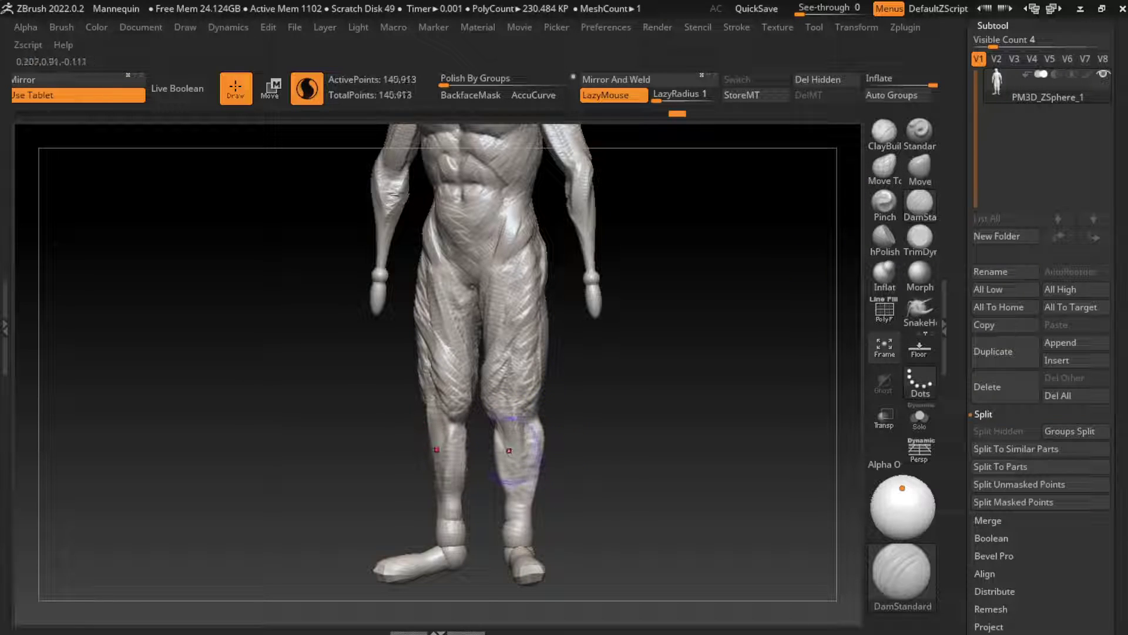
left_click_drag(514, 495, 517, 533)
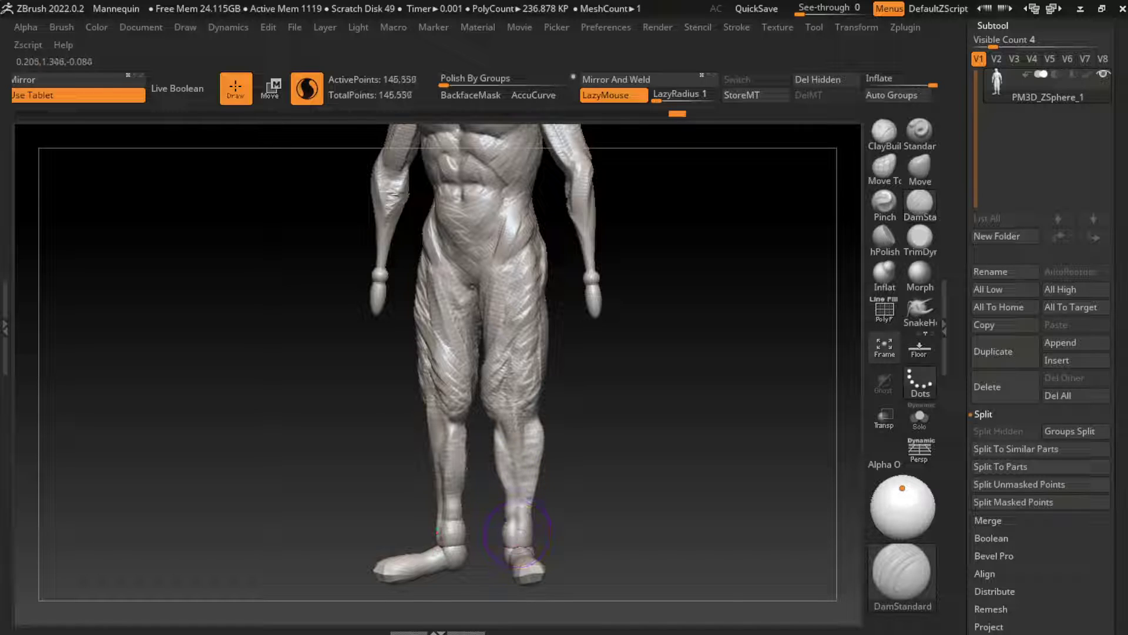
Build up the backs of both knees with ClayBuildup
left_click(883, 132)
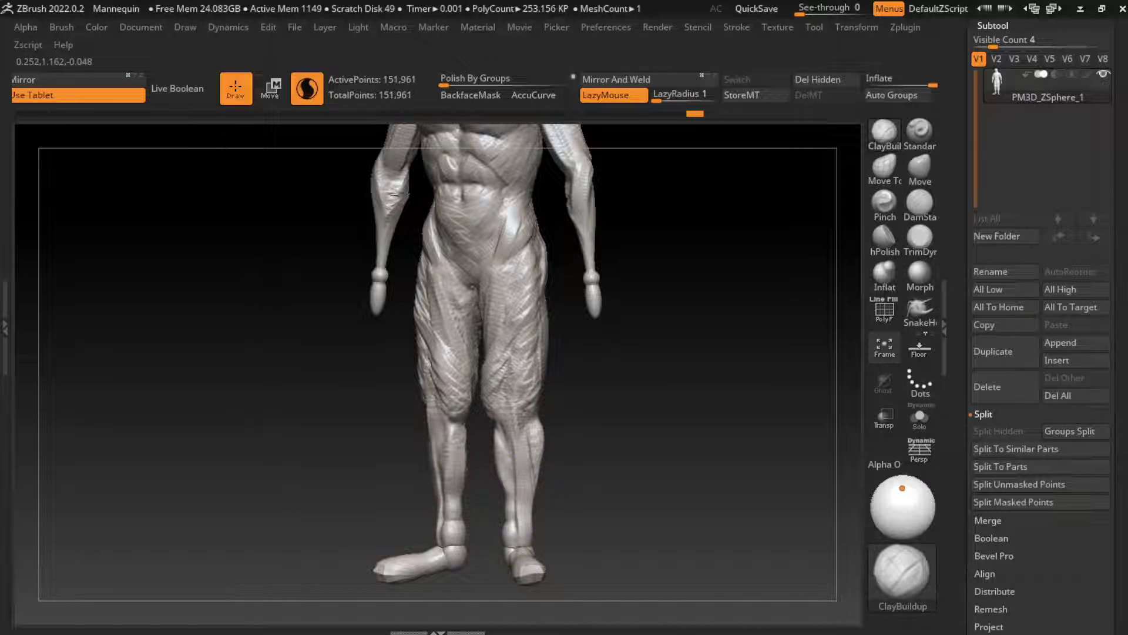
mouse_move(563, 517)
left_mouse_down()
mouse_move(531, 505)
mouse_move(693, 438)
left_mouse_up()
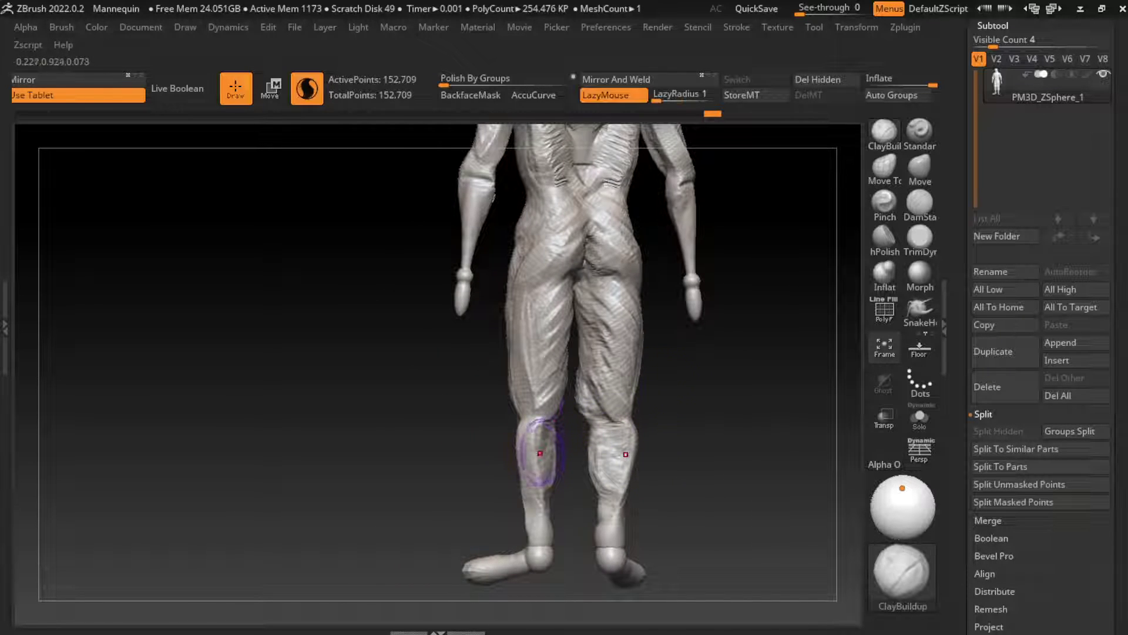
mouse_move(538, 423)
left_mouse_down()
mouse_move(544, 458)
mouse_move(529, 462)
left_mouse_up()
mouse_move(623, 447)
left_mouse_down()
mouse_move(617, 487)
mouse_move(632, 438)
mouse_move(547, 458)
mouse_move(549, 479)
mouse_move(546, 446)
mouse_move(526, 452)
left_mouse_up()
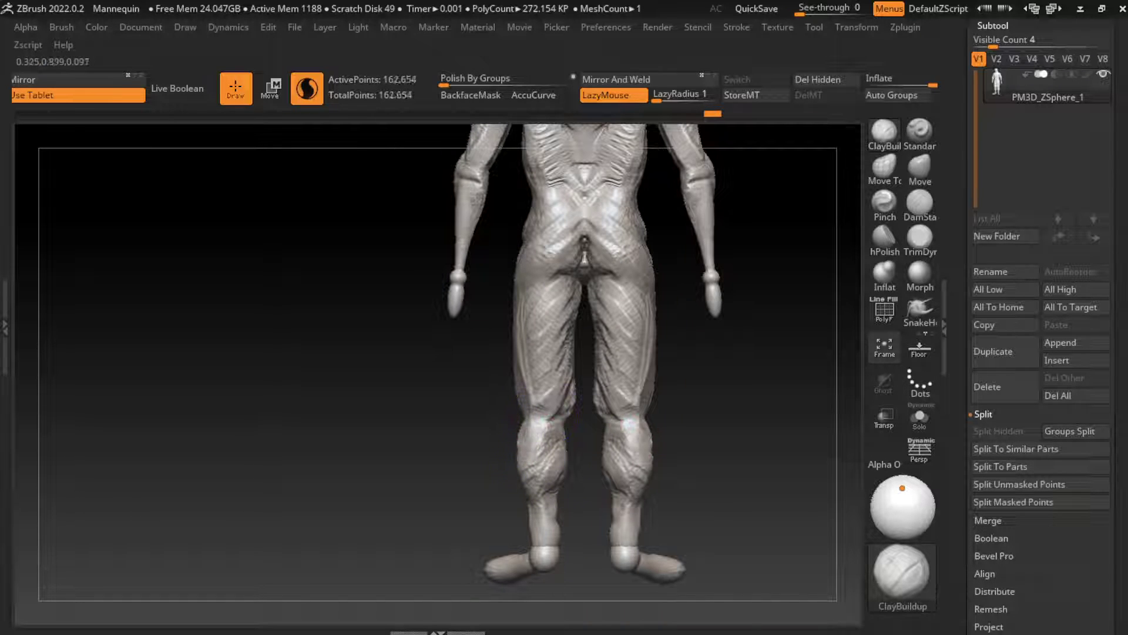
left_click_drag(526, 414, 544, 453)
Shape the calves, lower calves and both ankles from back and front
mouse_move(626, 464)
left_mouse_down()
mouse_move(638, 485)
mouse_move(623, 456)
mouse_move(635, 447)
mouse_move(617, 523)
mouse_move(631, 532)
left_mouse_up()
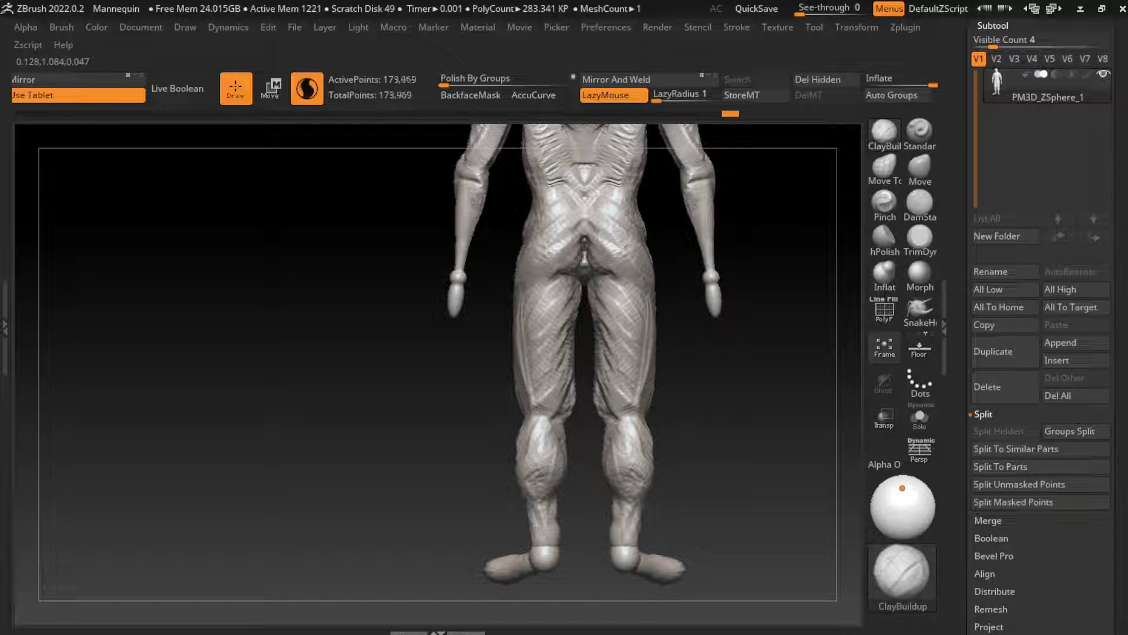
left_click_drag(549, 500, 554, 564)
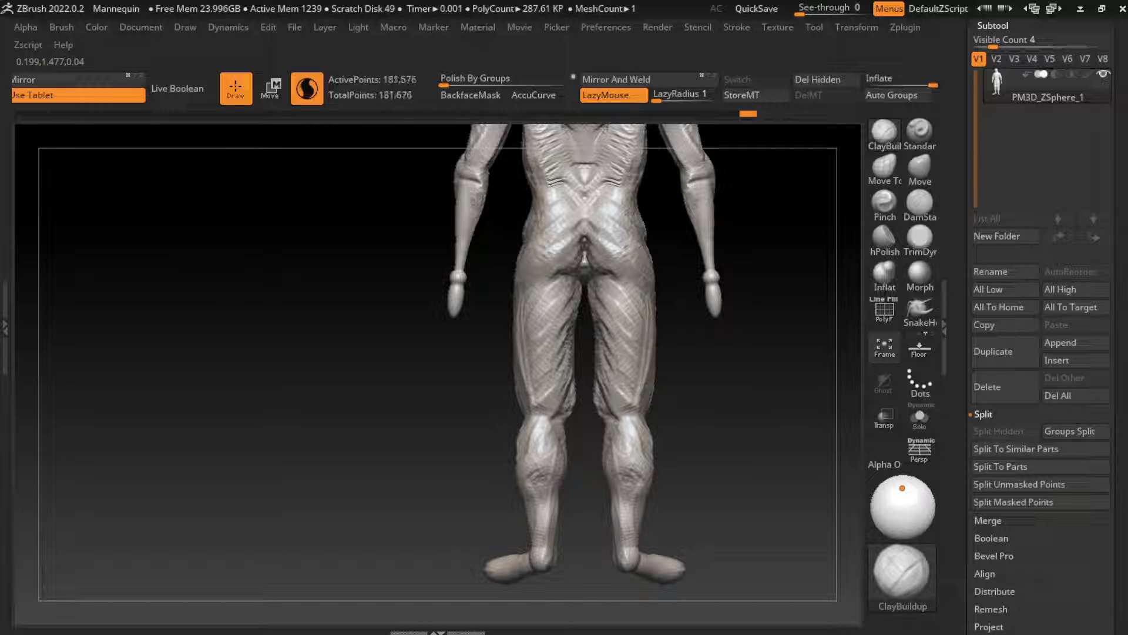
left_click_drag(632, 528, 632, 567, "shift")
left_click_drag(470, 547, 726, 534)
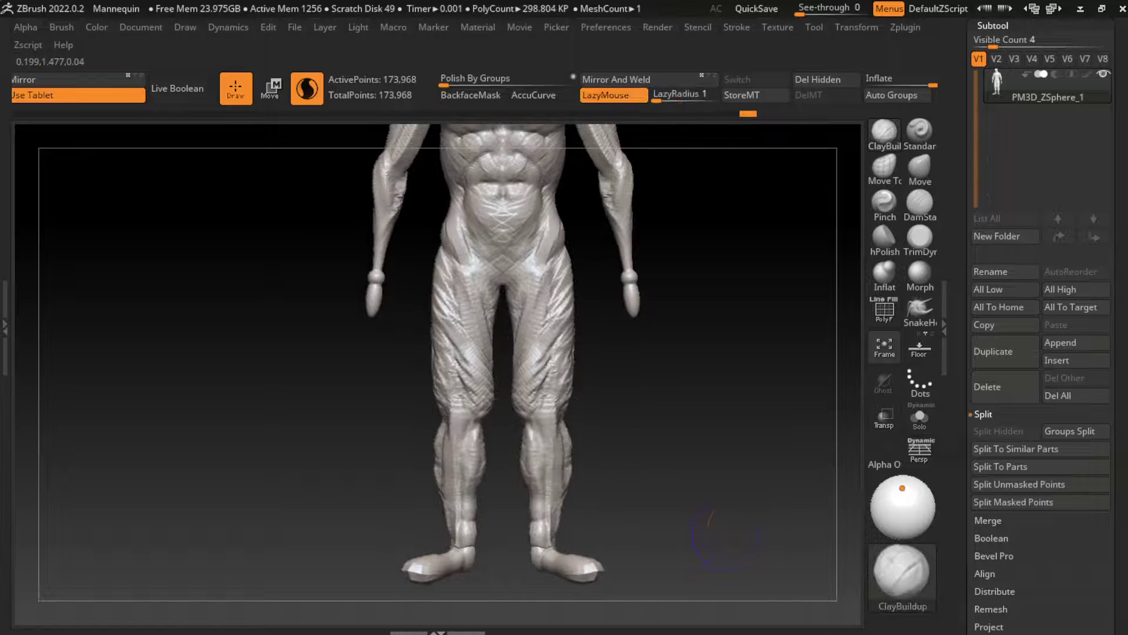
mouse_move(549, 537)
left_mouse_down()
mouse_move(544, 564)
mouse_move(588, 570)
left_mouse_up()
key("f")
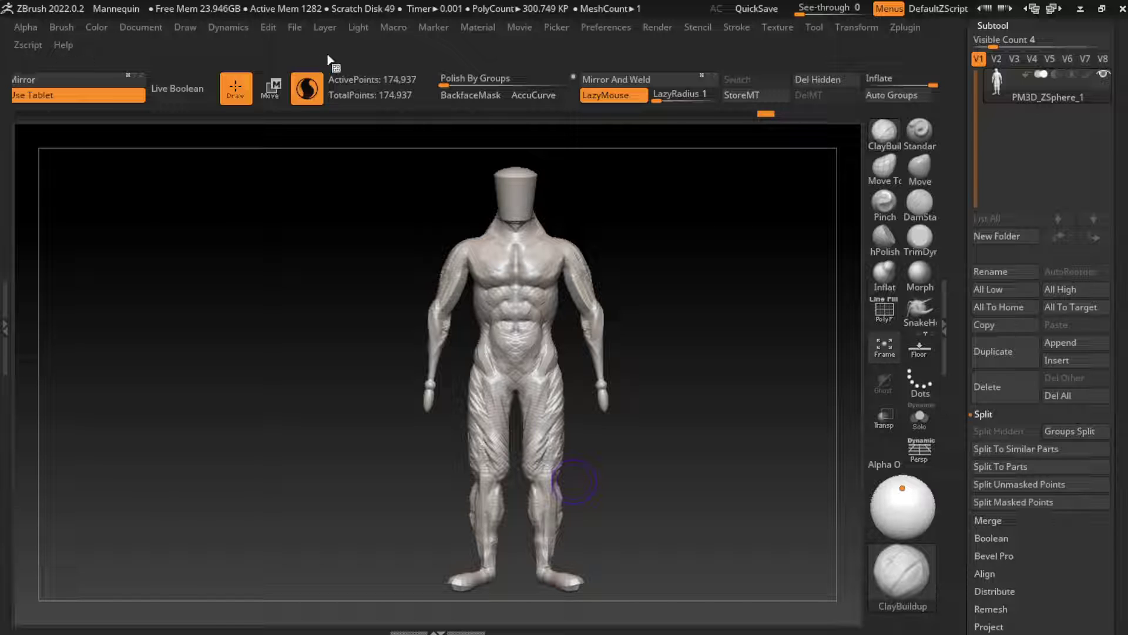
Lasso-mask one leg, restore the stored front view and invert the mask so only that leg is free
left_click(141, 27)
left_click_drag(647, 458, 567, 460)
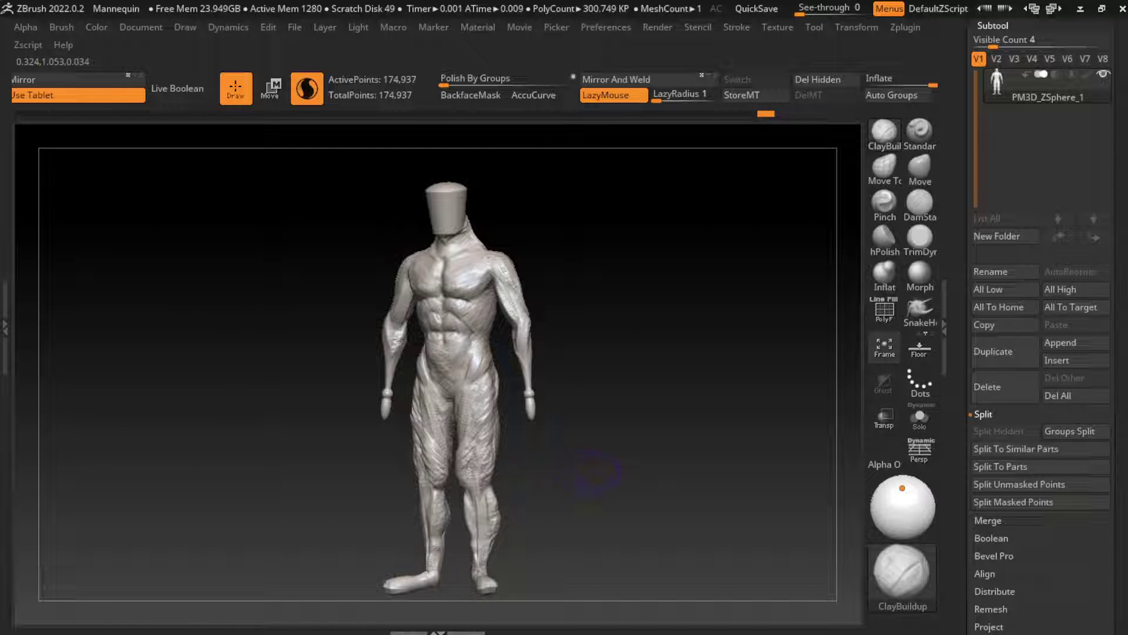
key("b")
key("m")
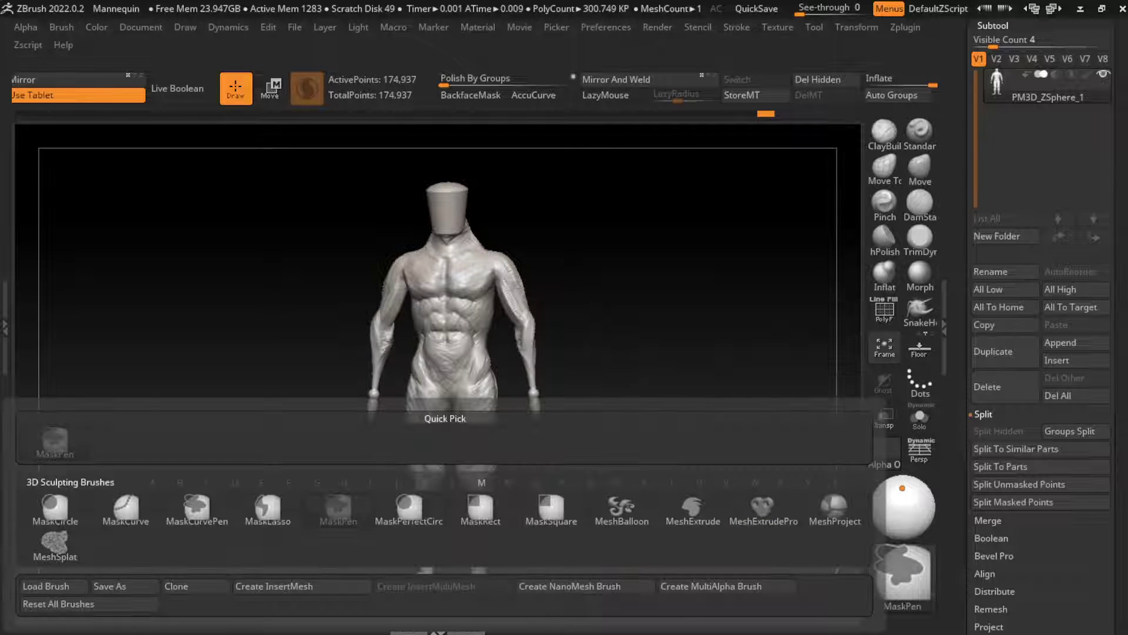
key("Escape")
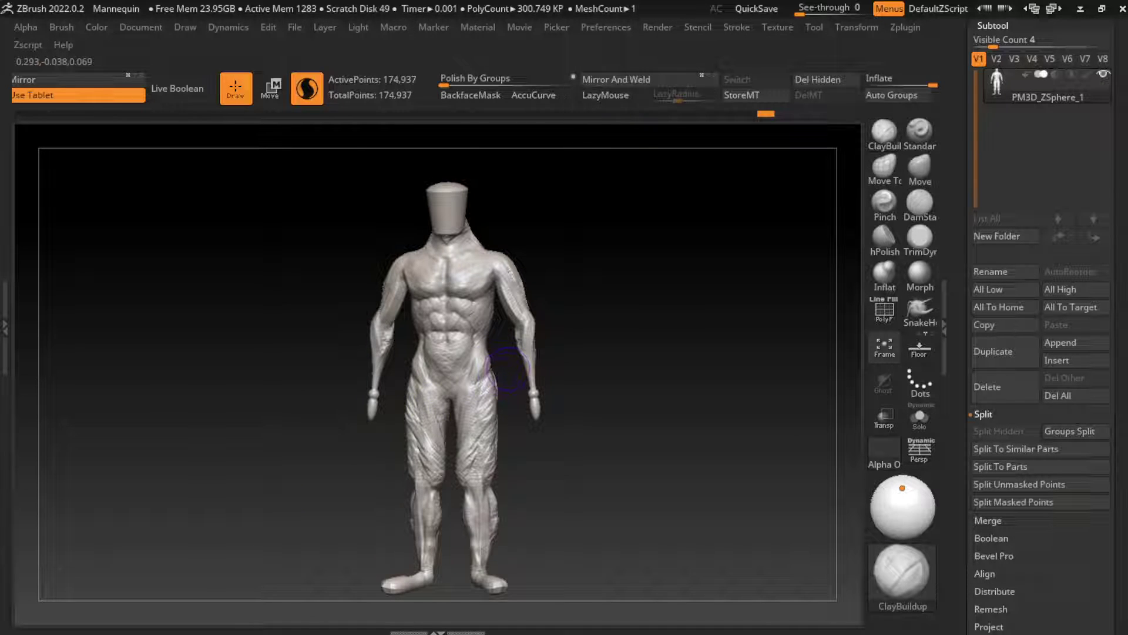
left_click_drag(488, 358, 464, 611, "ctrl")
left_click(141, 27)
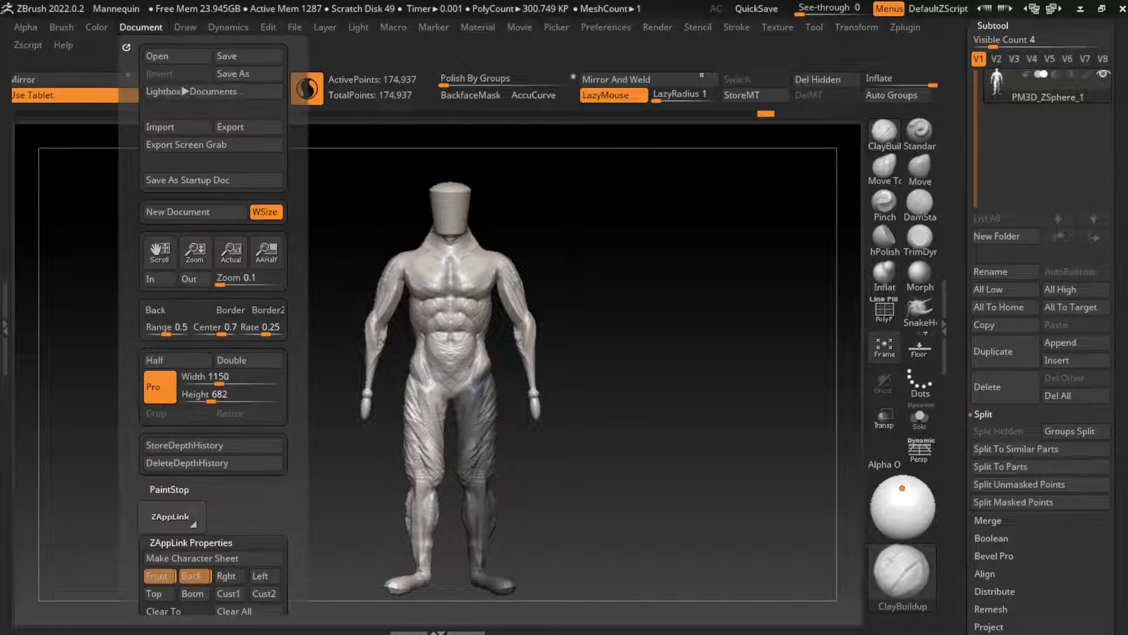
left_click(159, 576)
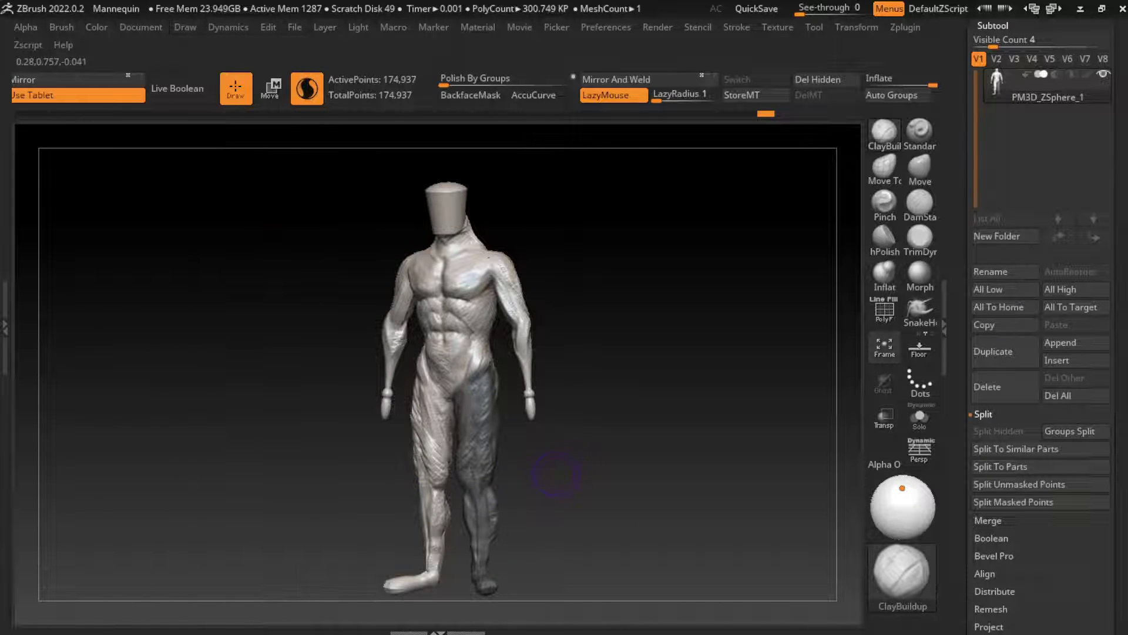
left_click(557, 474, "ctrl")
Rotate the unmasked leg slightly at the hip with the Transpose gizmo
key("w")
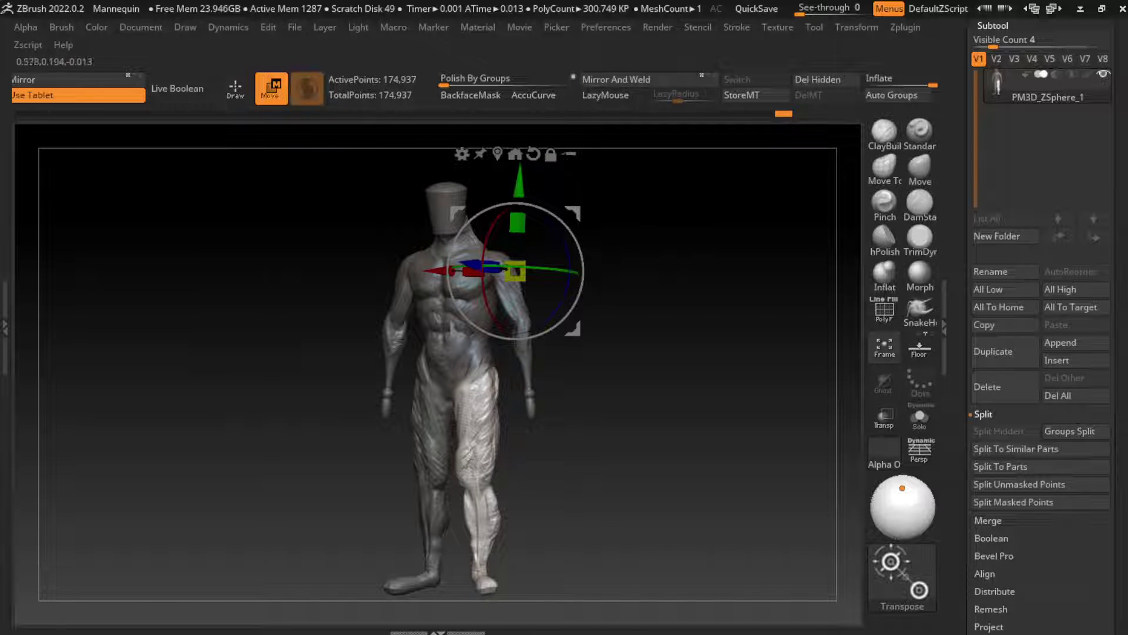
left_click(515, 154)
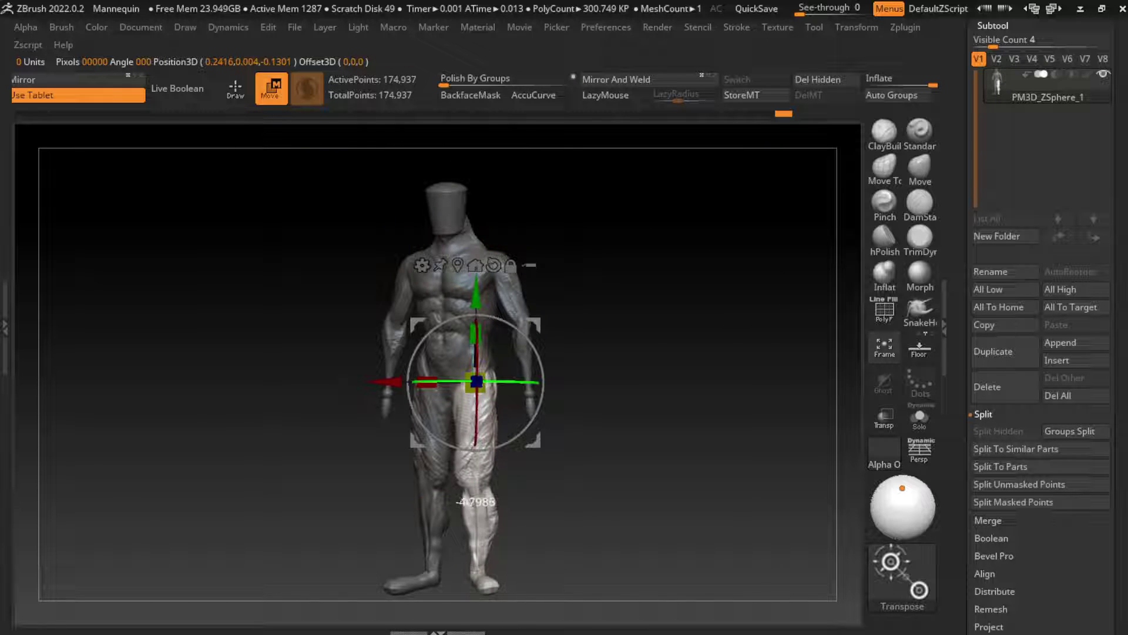
left_click_drag(477, 412, 487, 421)
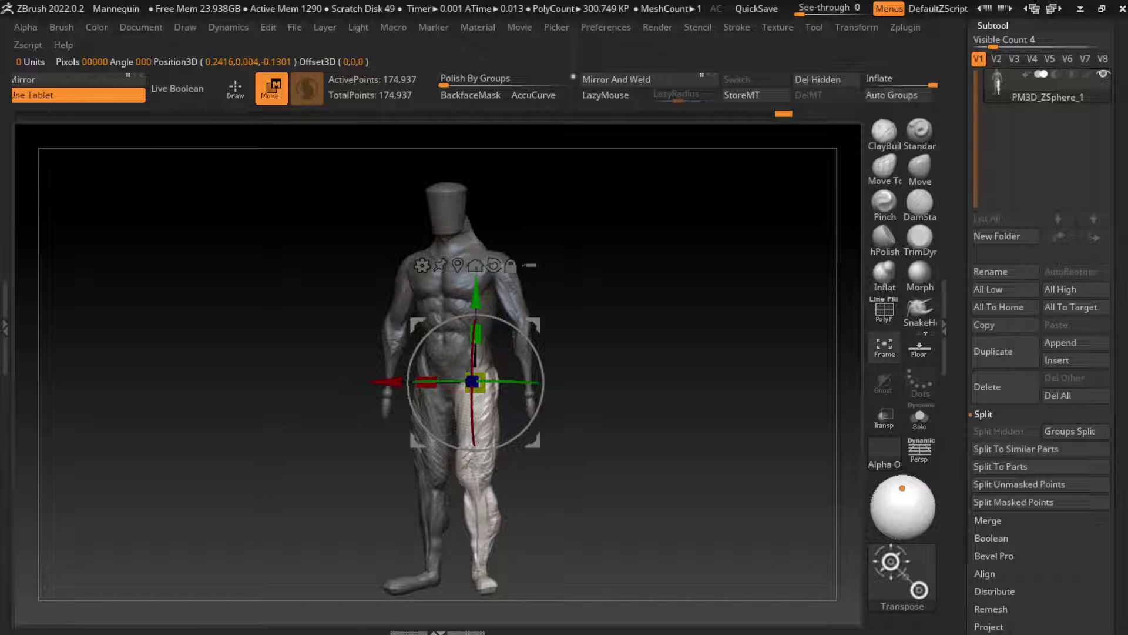
Clear the mask, mask the torso leaving the legs free, and centre the gizmo at the hips
left_click(676, 482, "ctrl")
left_click_drag(676, 482, 682, 458)
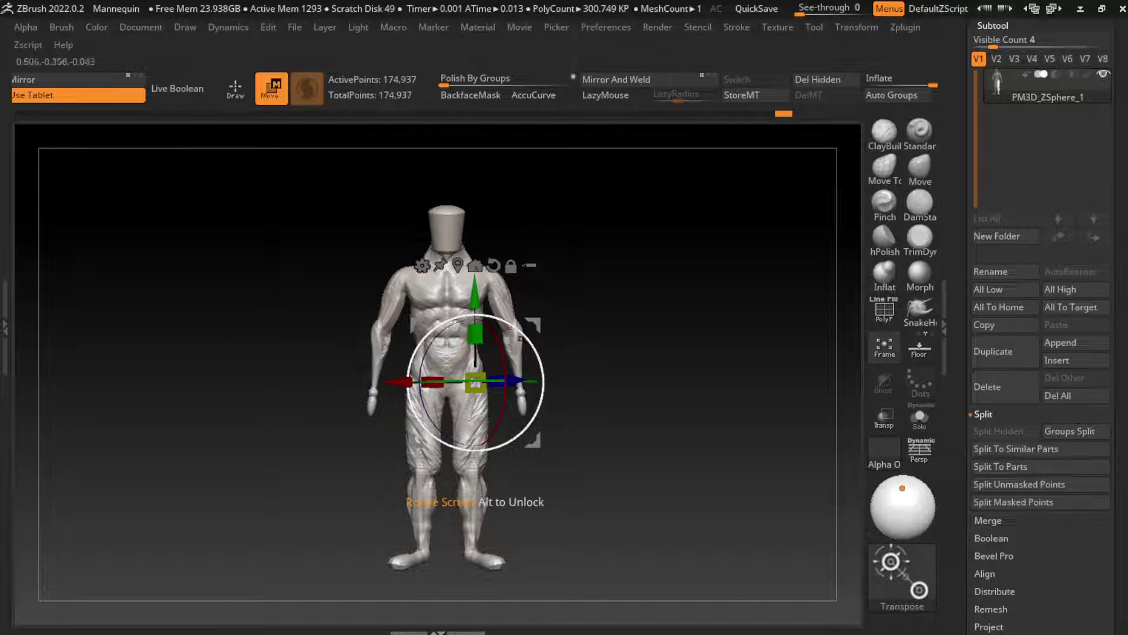
left_click(475, 266)
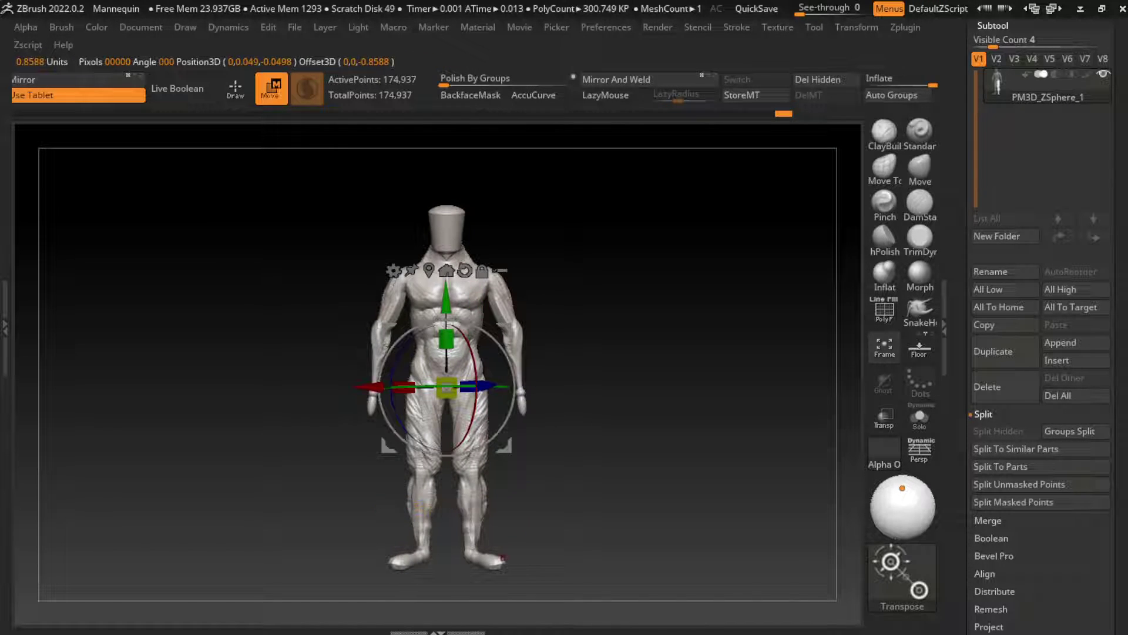
left_click_drag(520, 382, 369, 379, "ctrl")
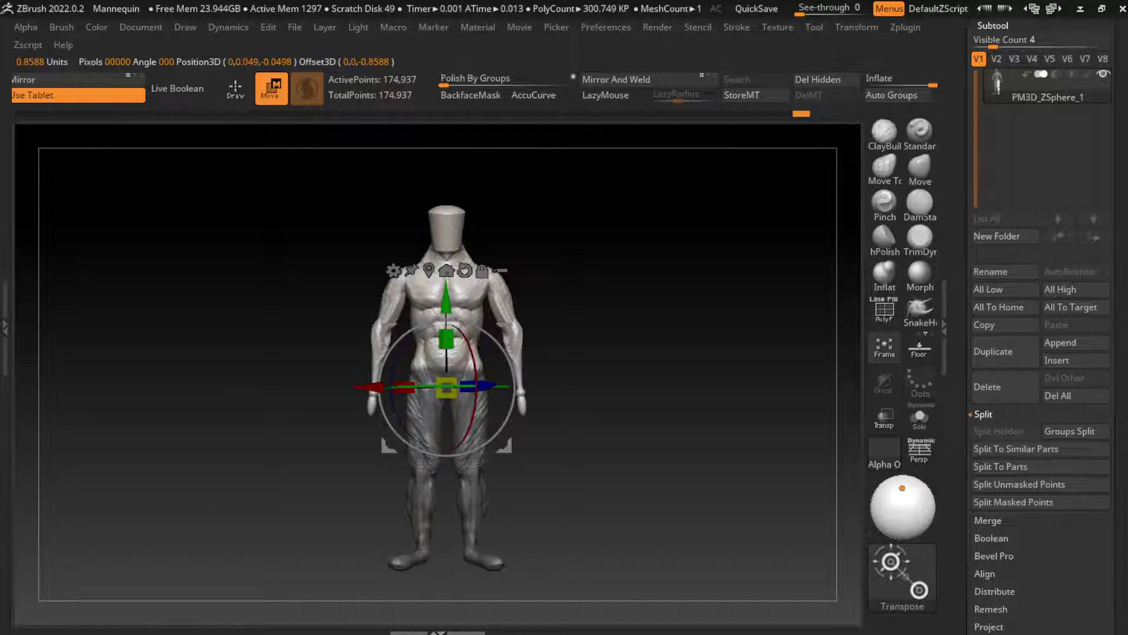
left_click(465, 270)
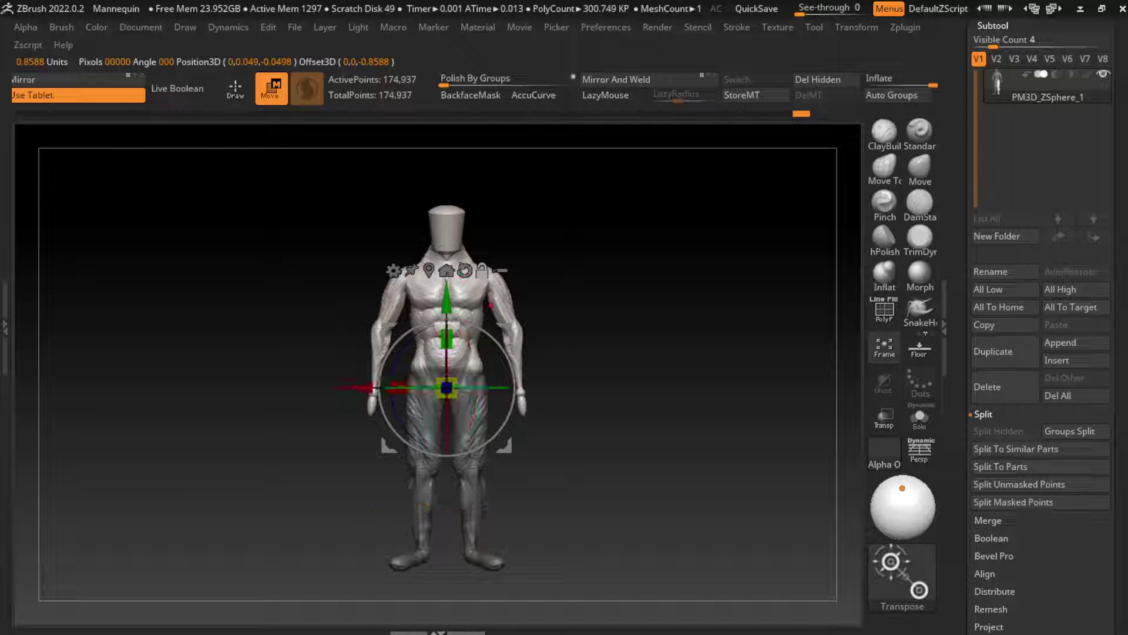
left_click_drag(458, 389, 506, 391)
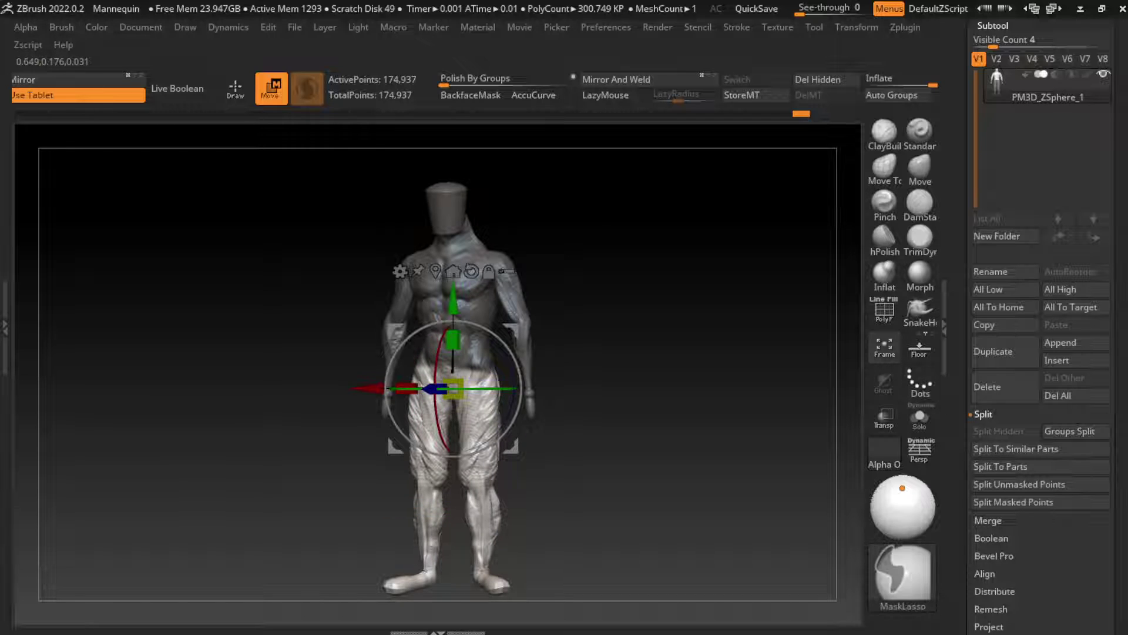
Lasso-mask the leg, invert the mask and set the Transpose pivot at the hip
key("q")
key("ctrl")
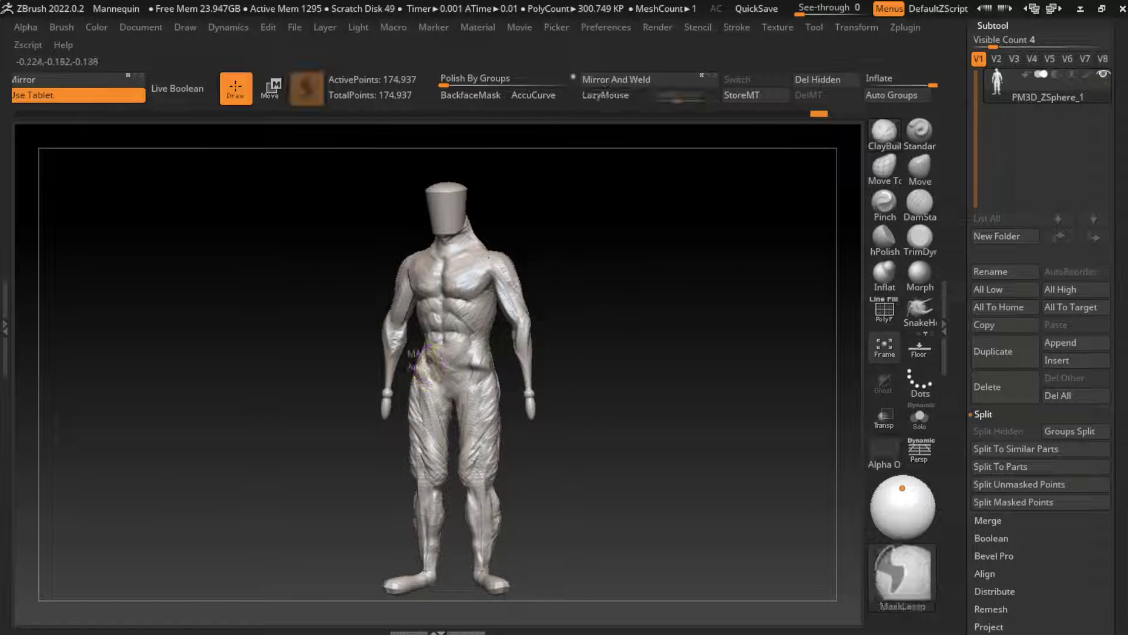
left_click_drag(405, 350, 365, 579, "ctrl")
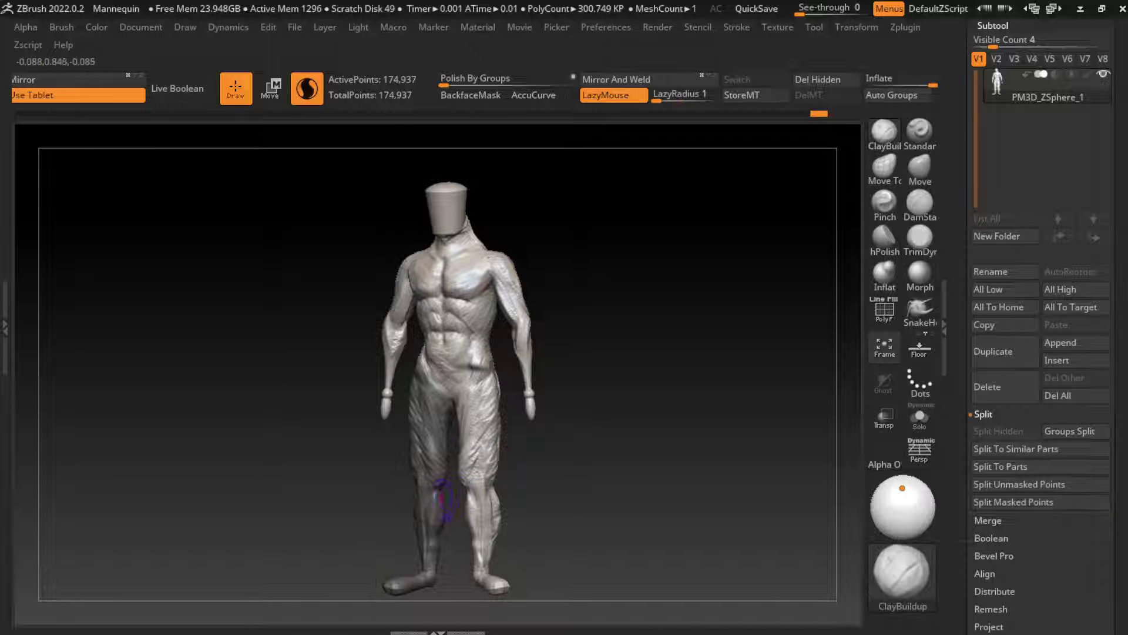
left_click(515, 472, "ctrl")
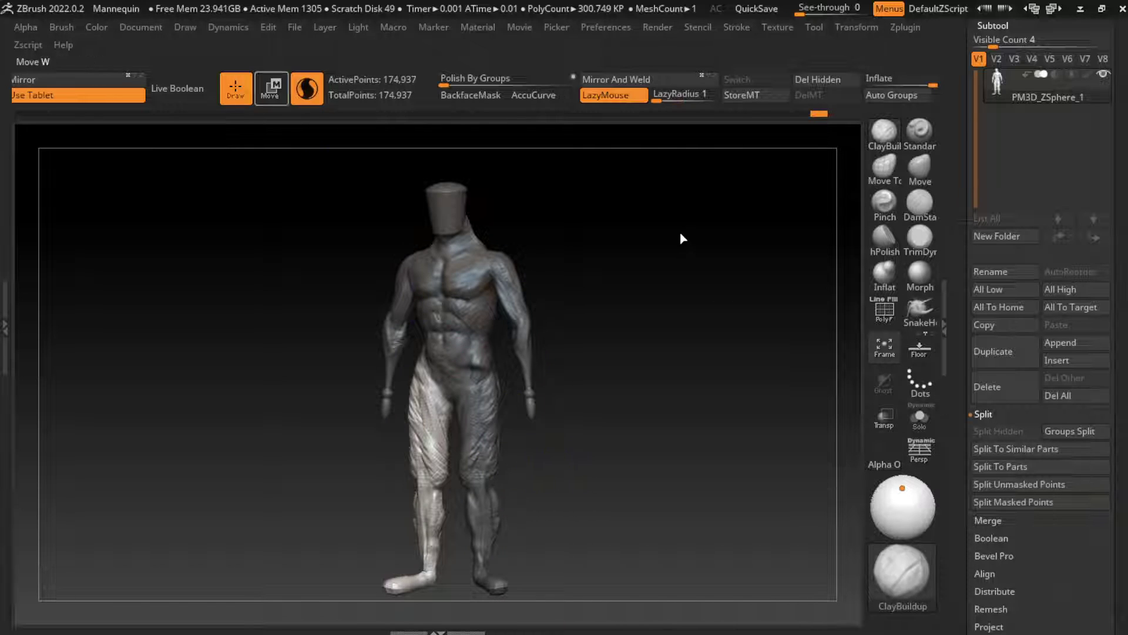
key("w")
left_click_drag(646, 294, 681, 294)
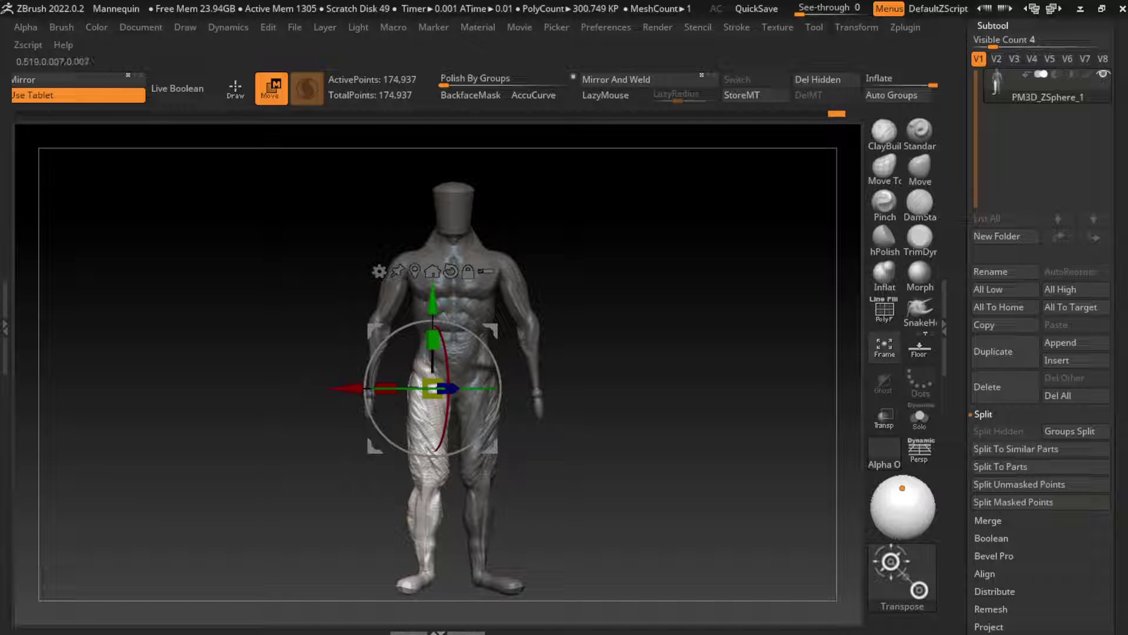
Swing the freed leg outward at the hip with the Transpose gizmo
left_click(141, 27)
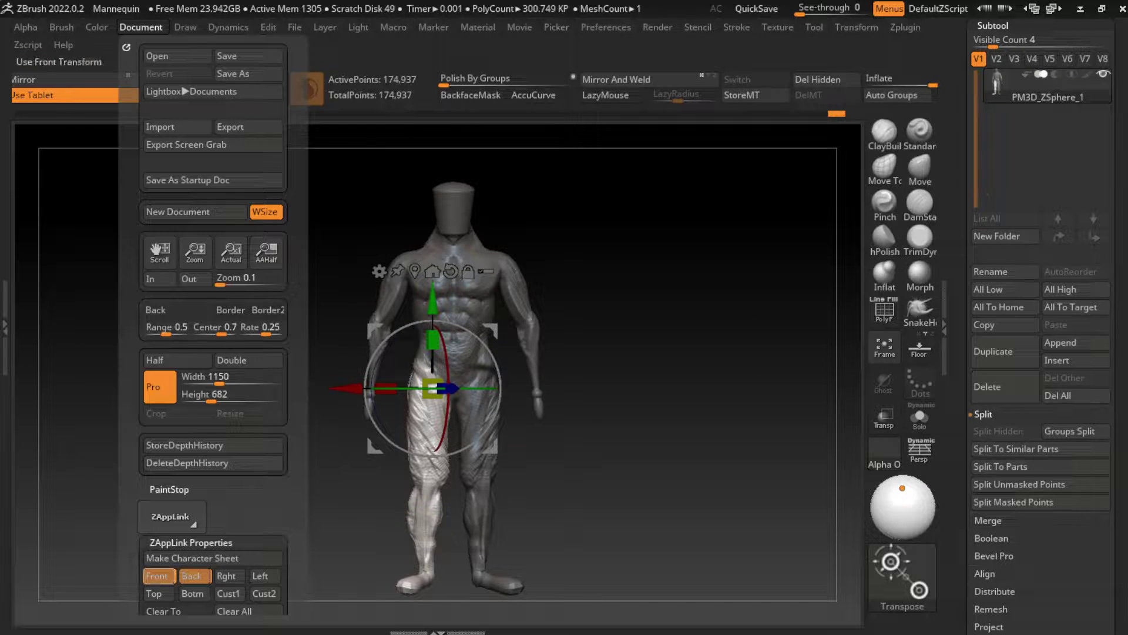
left_click_drag(647, 329, 433, 292)
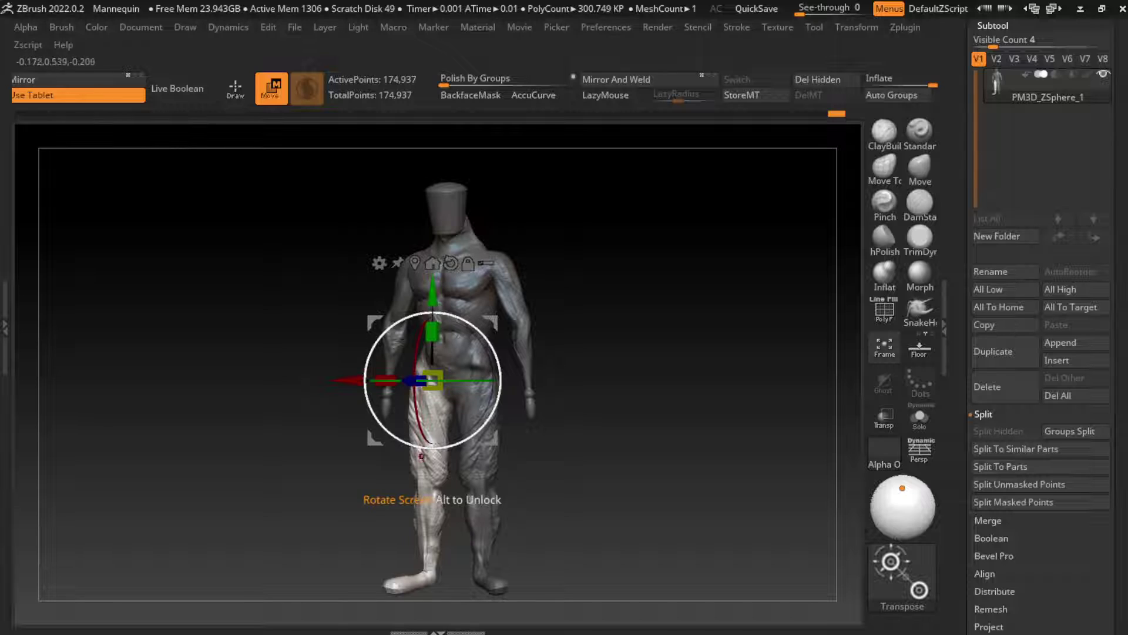
left_click_drag(417, 426, 416, 438)
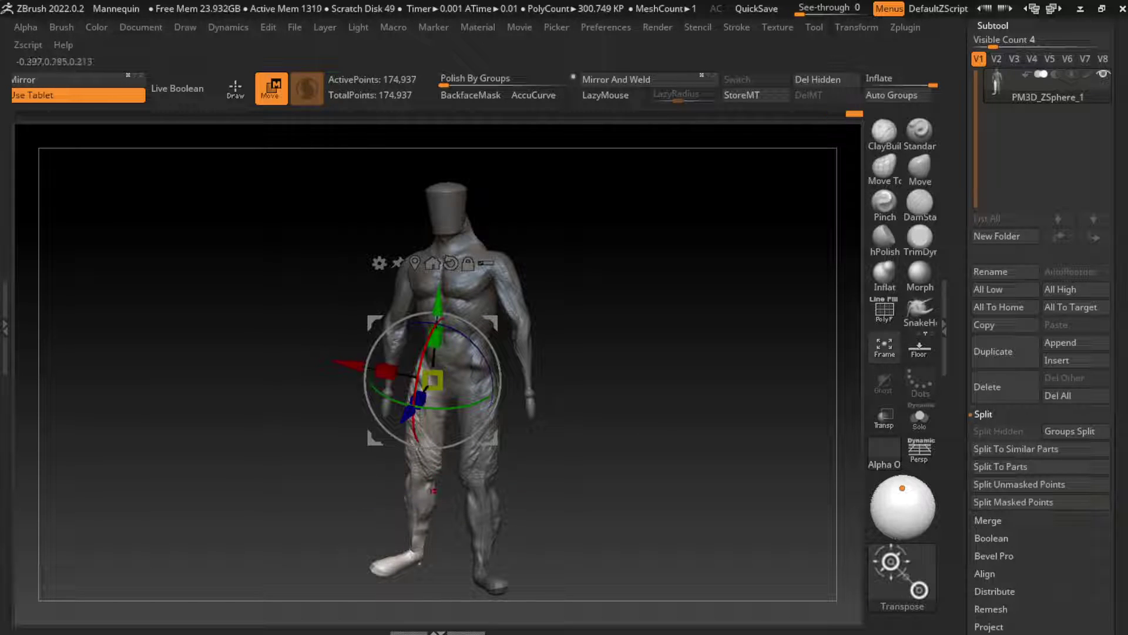
left_click_drag(416, 439, 415, 437)
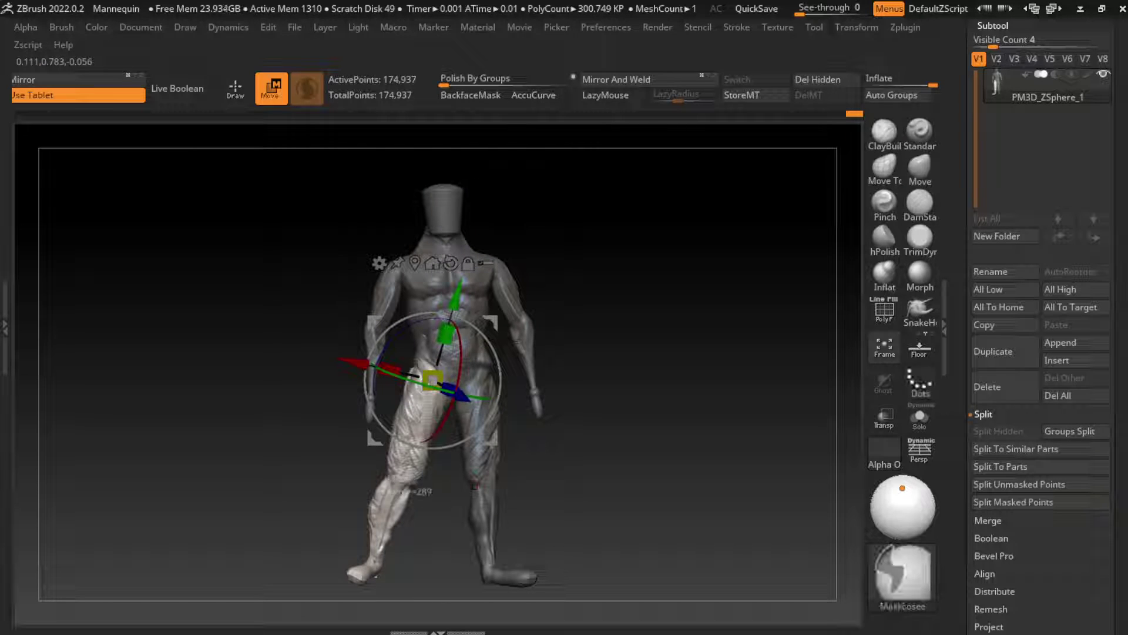
Mask the thigh and move the rotation pivot down to the knee
left_click_drag(392, 478, 458, 318, "ctrl")
left_click_drag(432, 379, 405, 477, "alt")
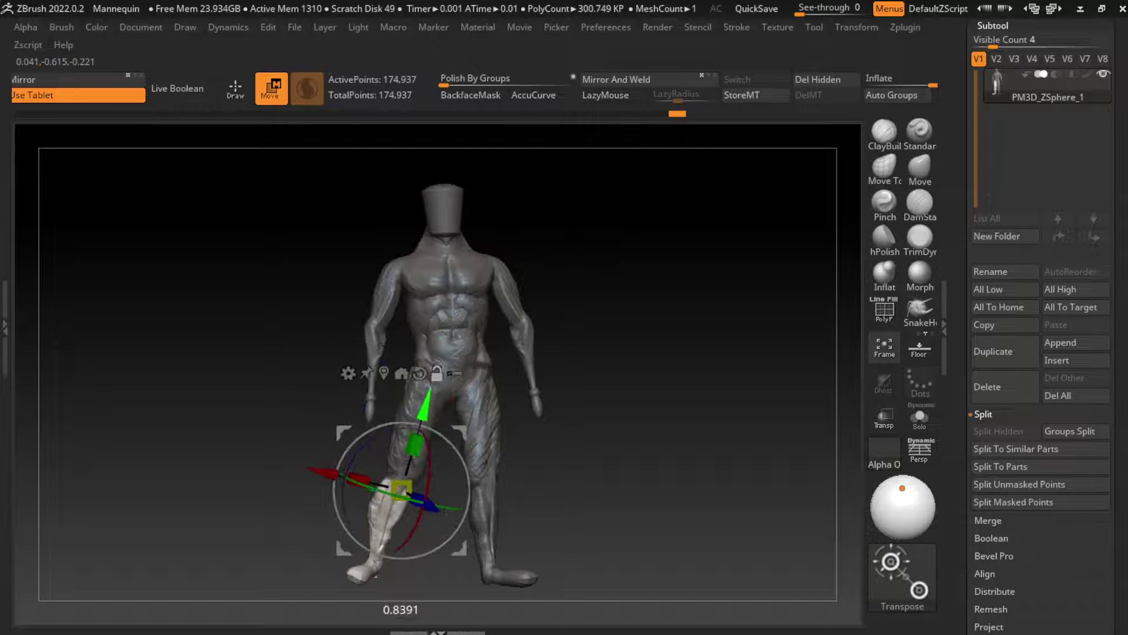
right_click_drag(476, 382, 494, 385)
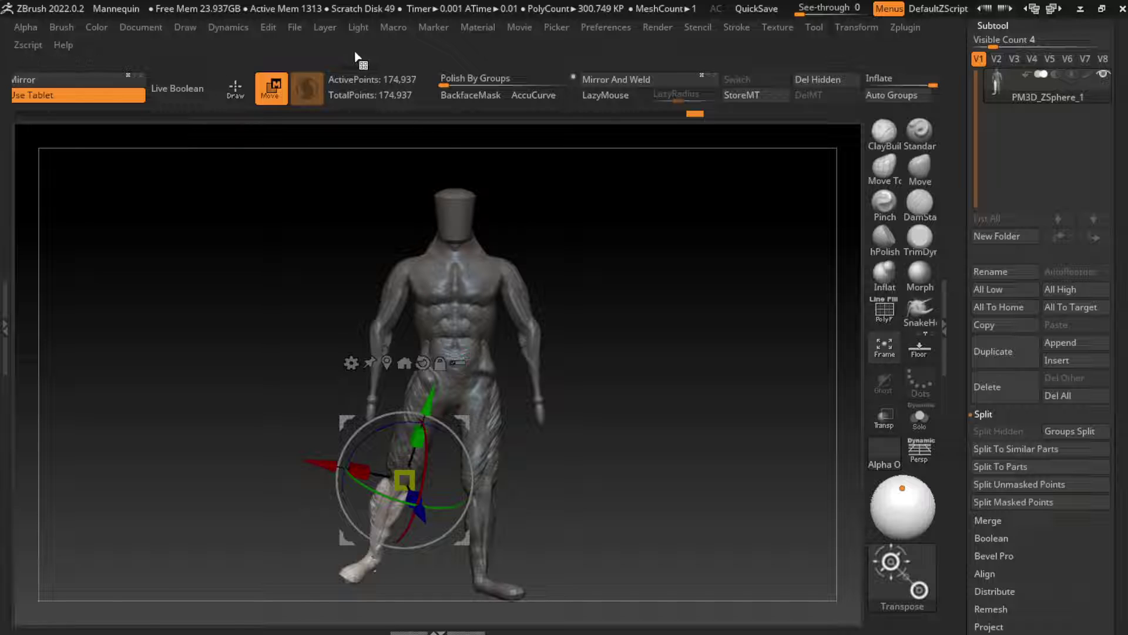
Bend the lower leg at the knee with the Transpose gizmo
left_click(141, 27)
right_click_drag(235, 353, 259, 353)
left_click_drag(418, 563, 424, 556)
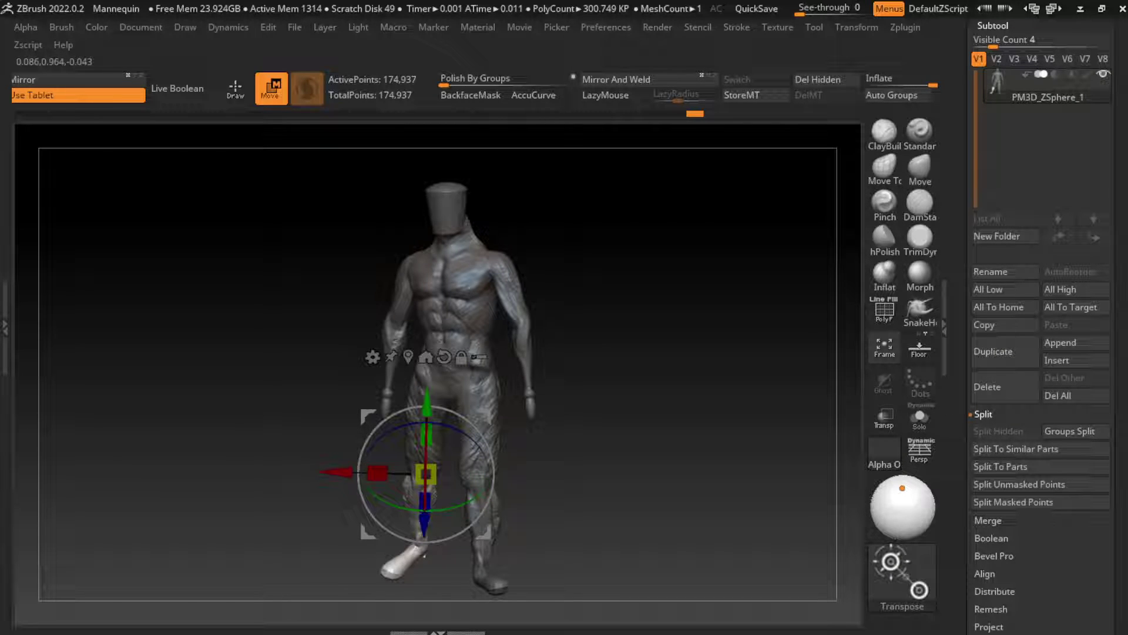
mouse_move(424, 555)
left_mouse_down()
mouse_move(435, 566)
mouse_move(432, 623)
left_mouse_up()
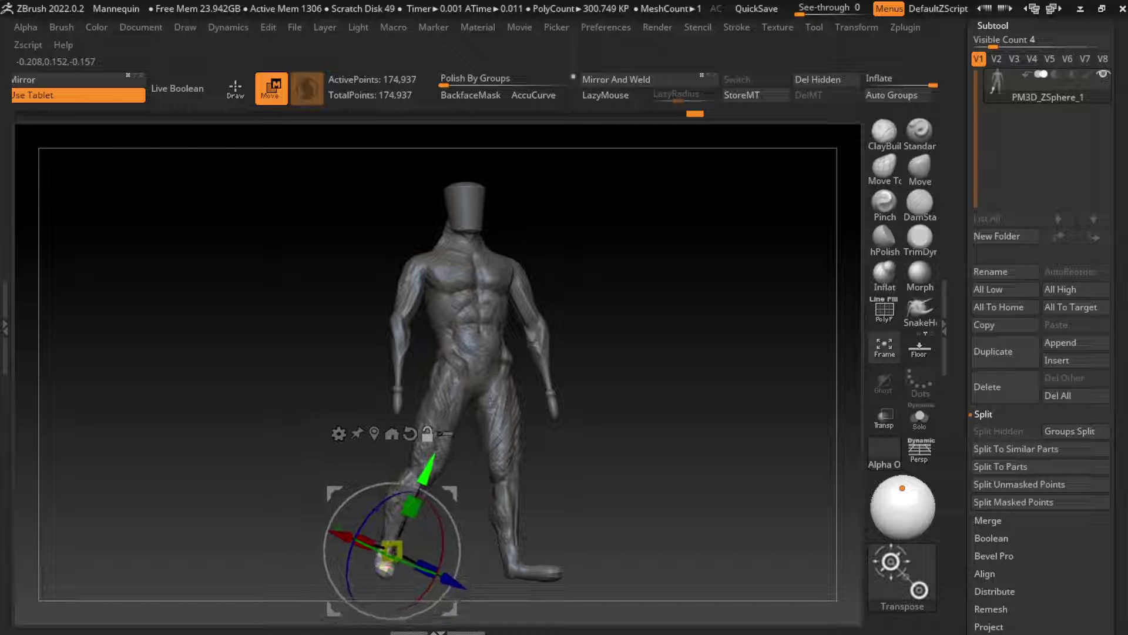
Turn the foot at the ankle, clear the mask and recall the stored front view
left_click_drag(393, 550, 384, 553)
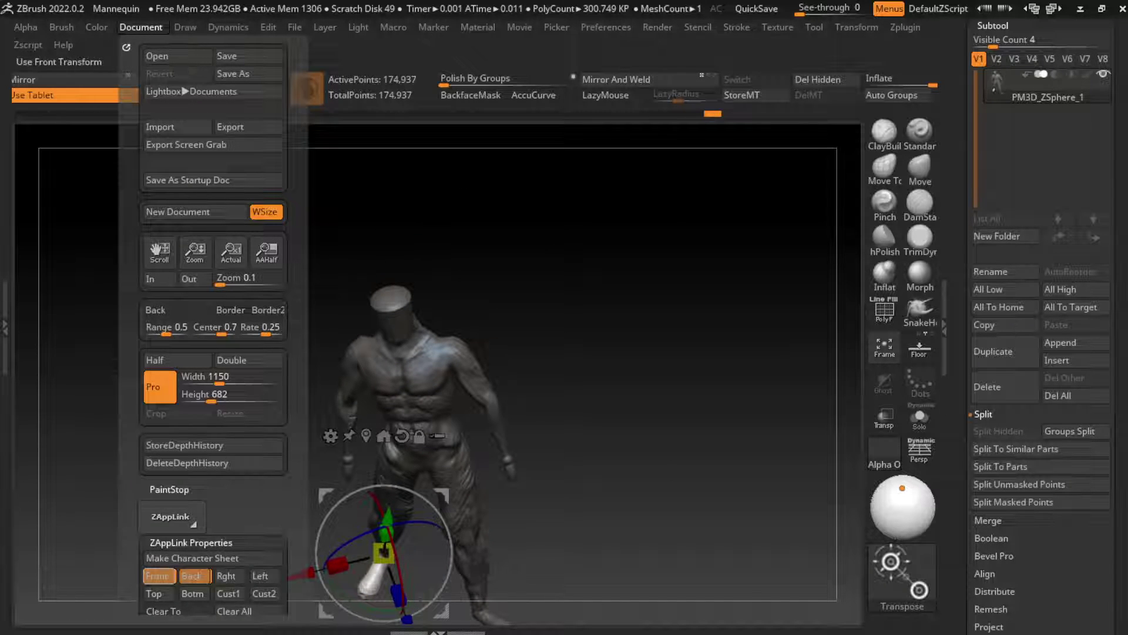
left_click_drag(423, 554, 475, 553)
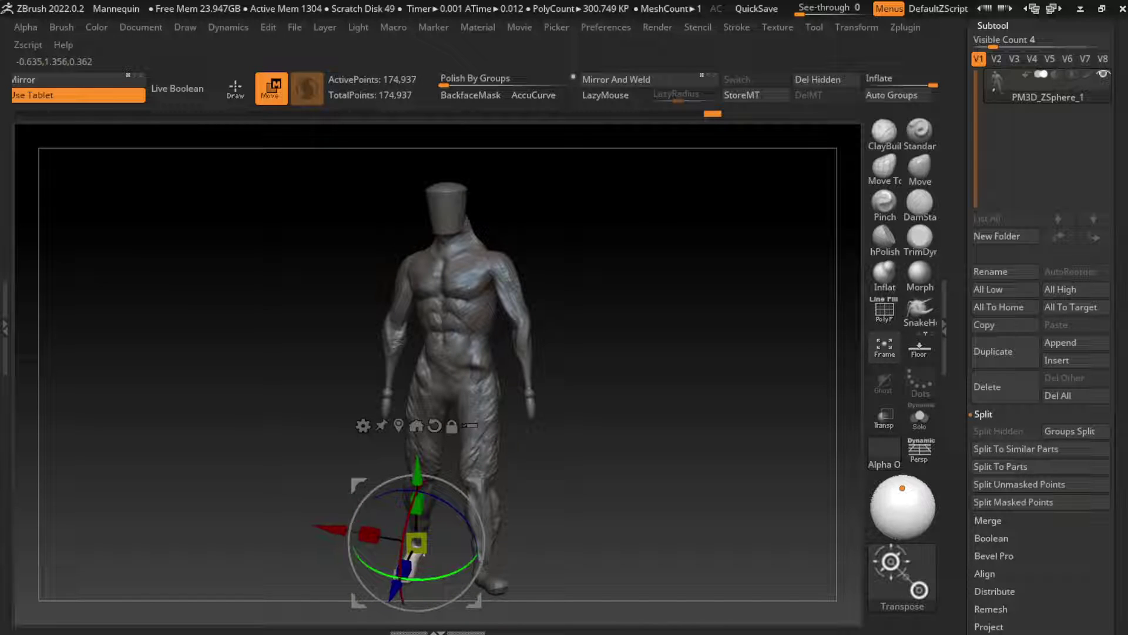
left_click_drag(475, 553, 475, 483)
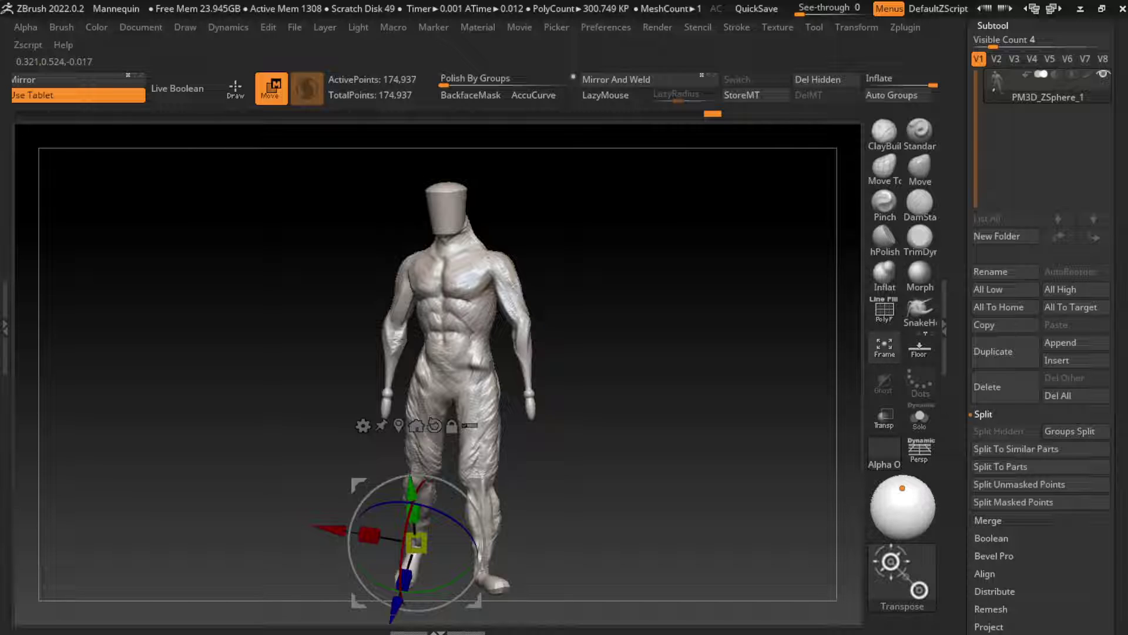
left_click_drag(676, 353, 558, 347)
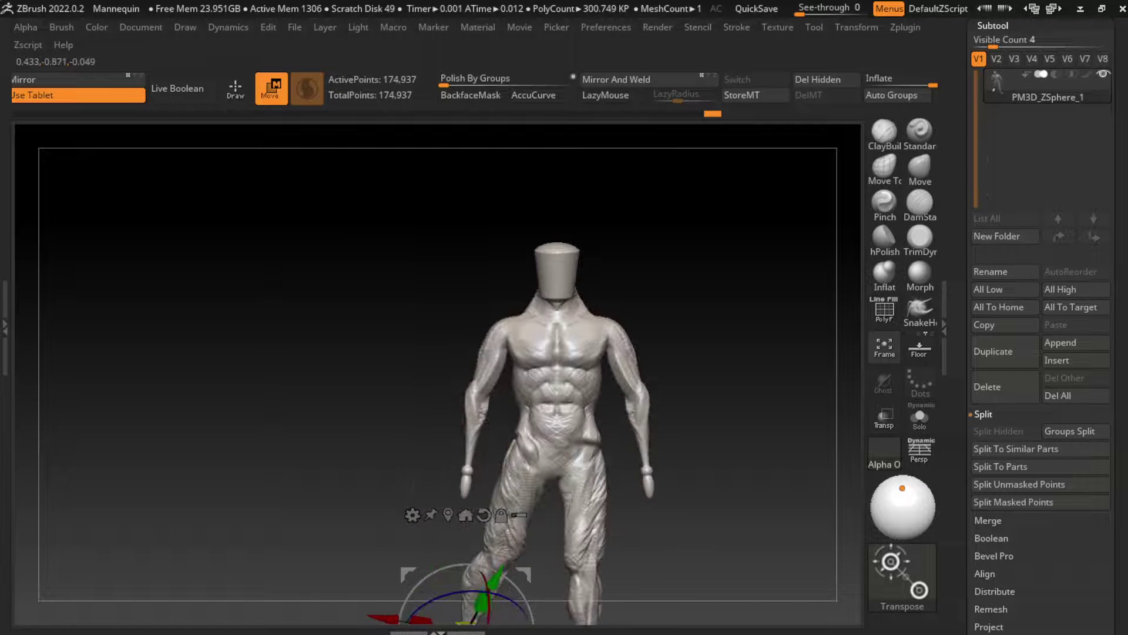
left_click(141, 27)
left_click(157, 576)
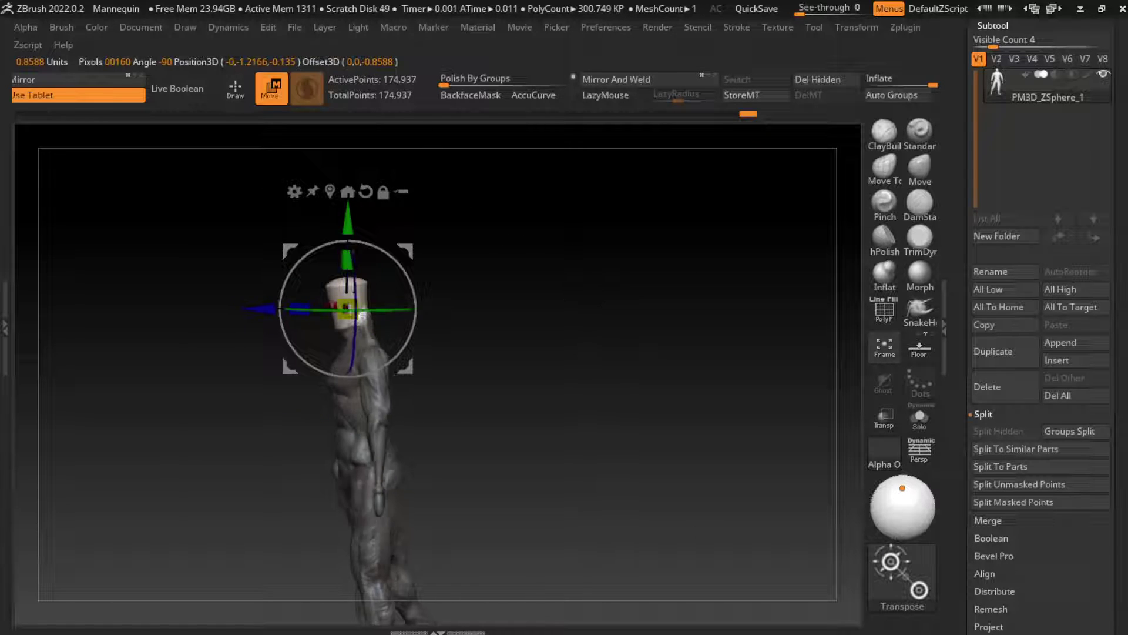
Mask the body below the head and shift the head block slightly sideways
left_click_drag(596, 304, 594, 247)
left_click_drag(329, 428, 356, 428)
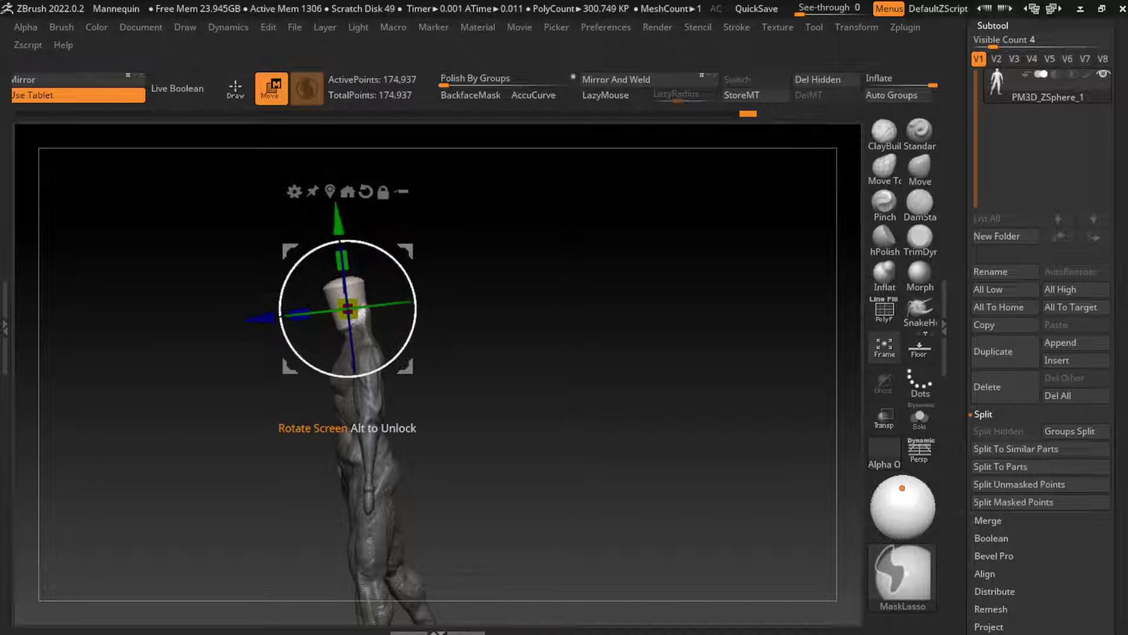
left_click_drag(315, 357, 429, 310, "ctrl")
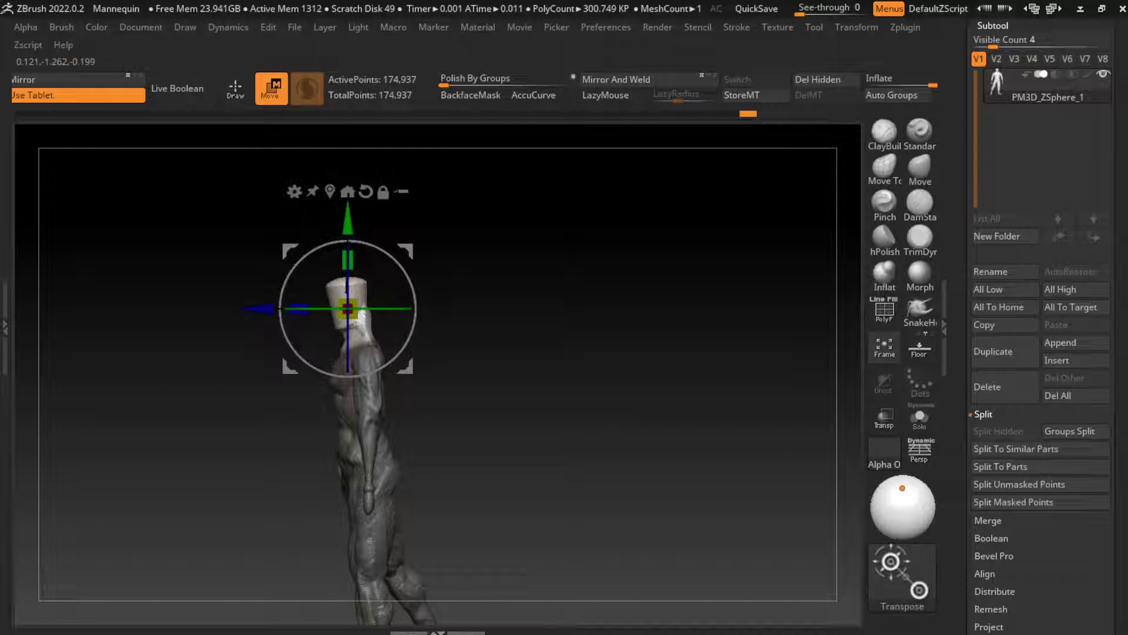
left_click_drag(348, 308, 359, 308)
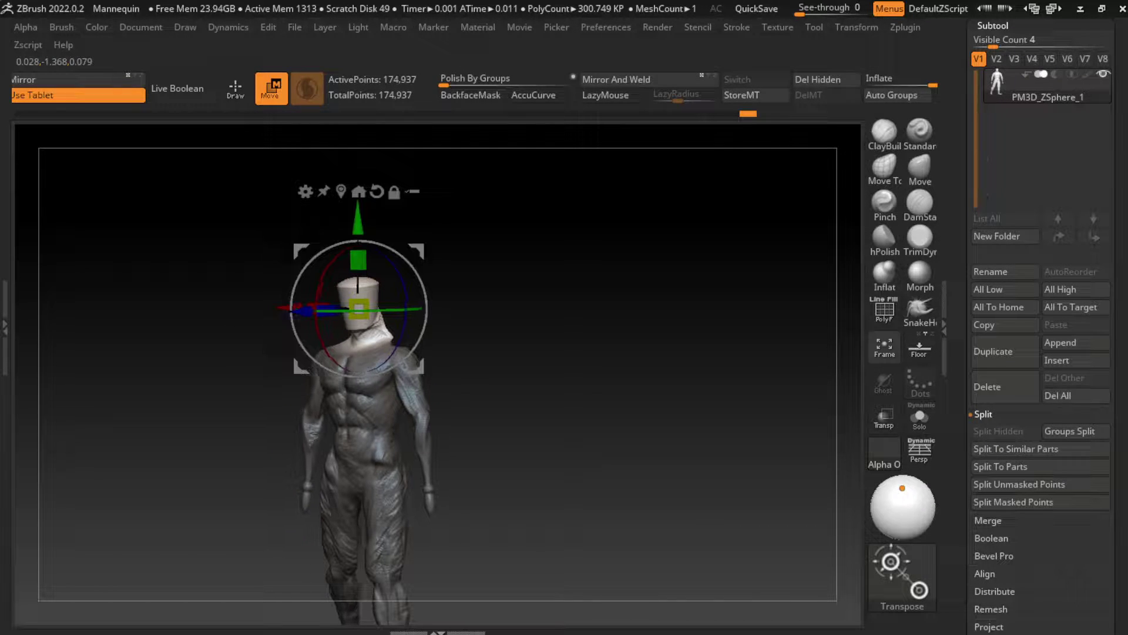
key("f")
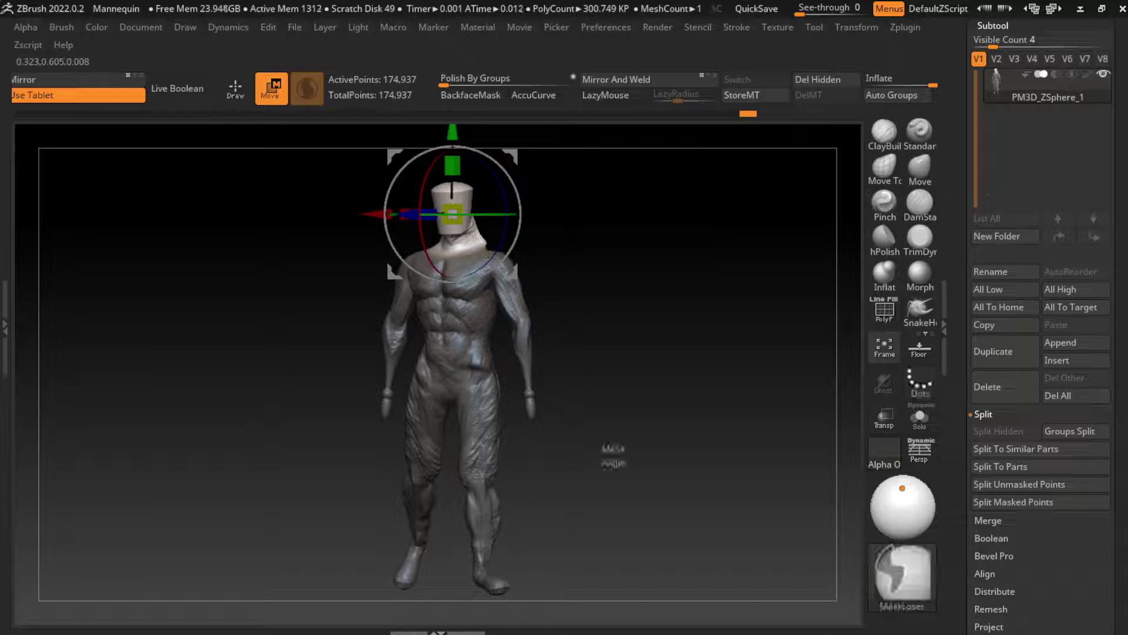
Clear the mask and return to sculpting with ClayBuildup and LazyMouse on
left_click_drag(623, 353, 626, 359, "ctrl")
key("q")
key("b")
key("c")
key("b")
left_click_drag(518, 216, 462, 267)
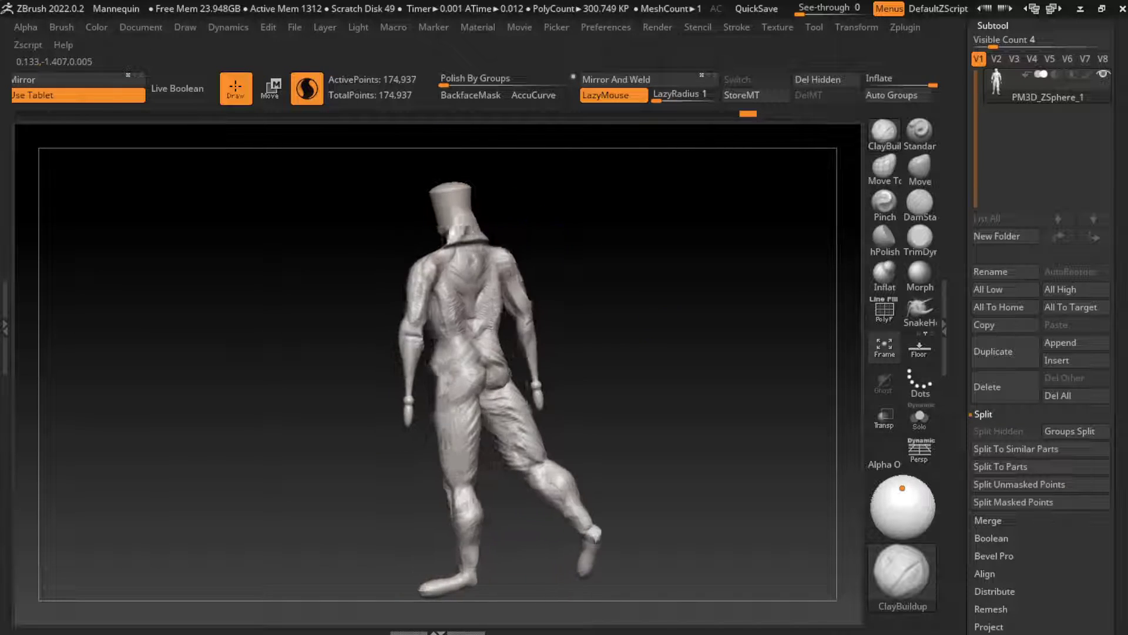
key("s")
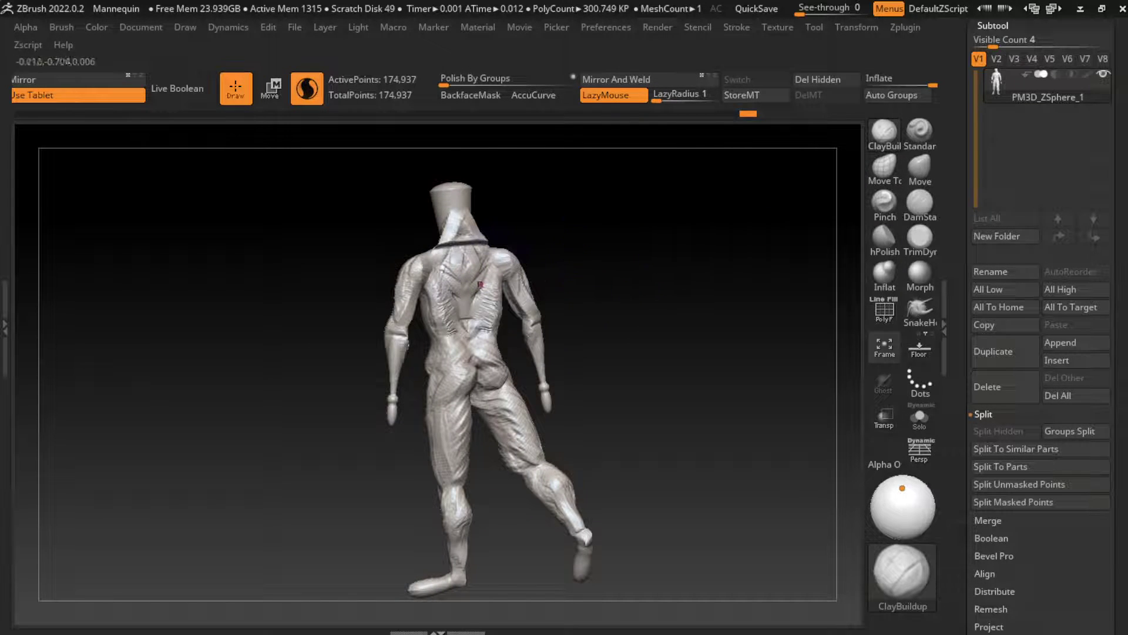
mouse_move(464, 279)
left_mouse_down()
mouse_move(444, 256)
mouse_move(488, 294)
left_mouse_up()
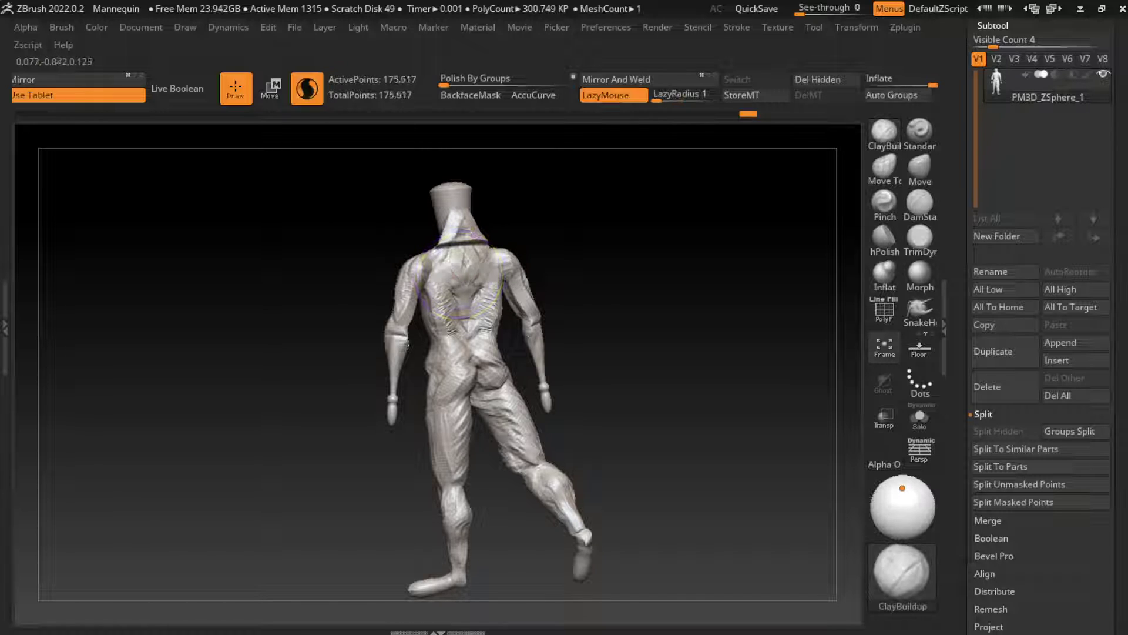
mouse_move(447, 241)
left_mouse_down()
mouse_move(482, 270)
mouse_move(459, 235)
left_mouse_up()
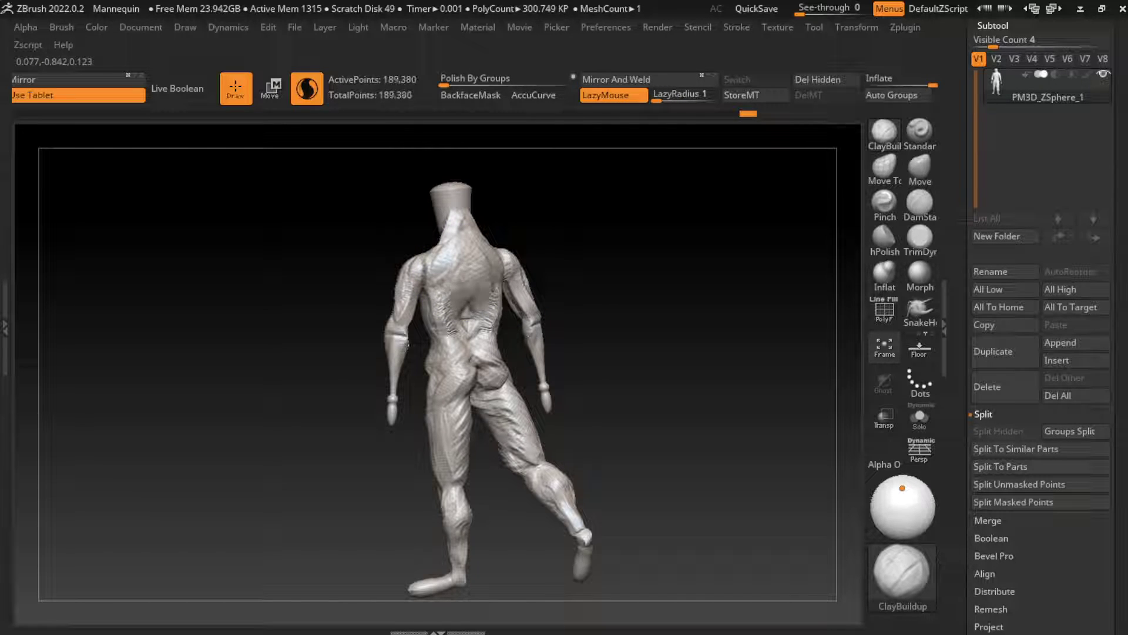
mouse_move(437, 312)
left_mouse_down()
mouse_move(454, 295)
mouse_move(436, 268)
mouse_move(503, 264)
left_mouse_up()
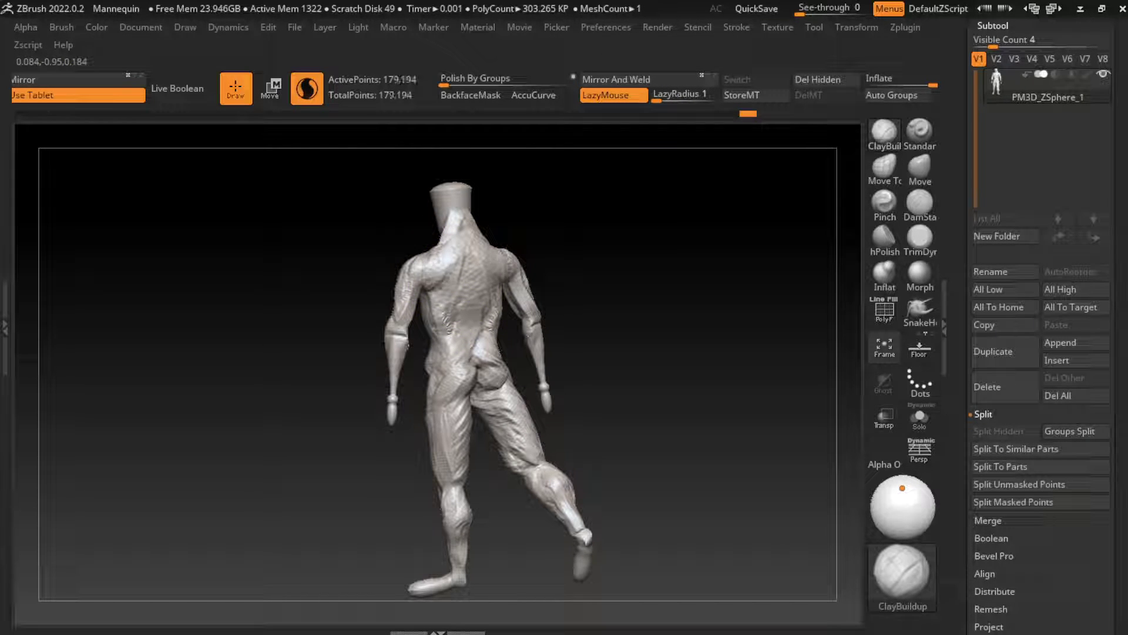
mouse_move(435, 277)
left_mouse_down()
mouse_move(440, 311)
mouse_move(488, 347)
left_mouse_up()
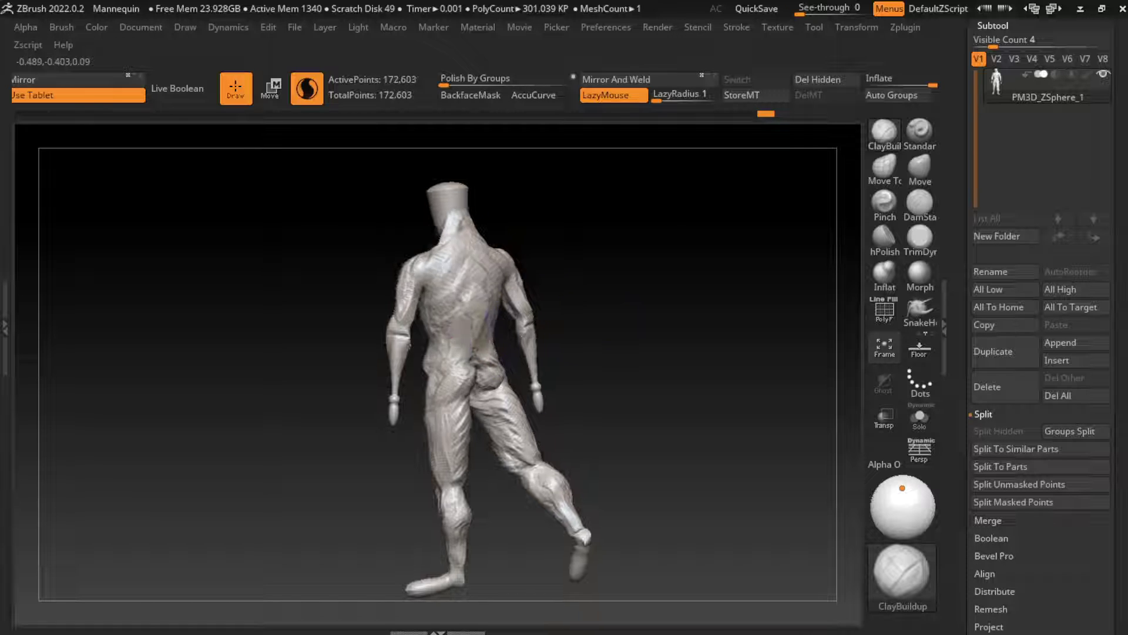
mouse_move(705, 353)
left_mouse_down()
mouse_move(588, 352)
mouse_move(555, 341)
left_mouse_up()
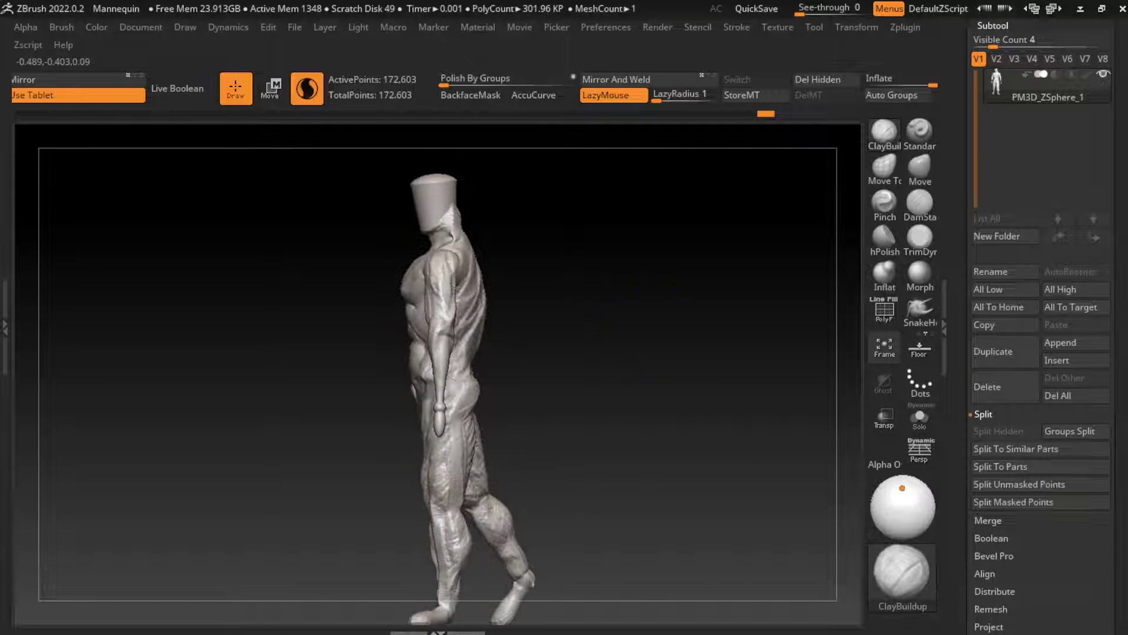
left_click_drag(470, 306, 473, 353)
mouse_move(587, 353)
left_mouse_down()
mouse_move(493, 313)
mouse_move(488, 352)
left_mouse_up()
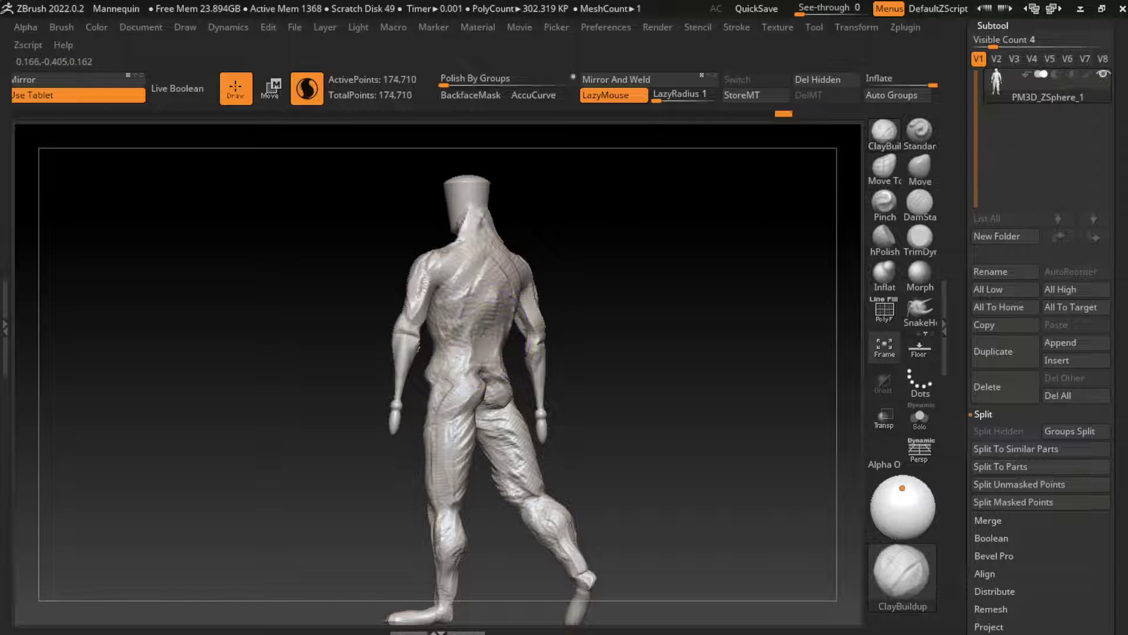
left_click_drag(623, 341, 582, 312)
left_click_drag(470, 283, 447, 212, "shift")
left_click_drag(617, 323, 706, 323)
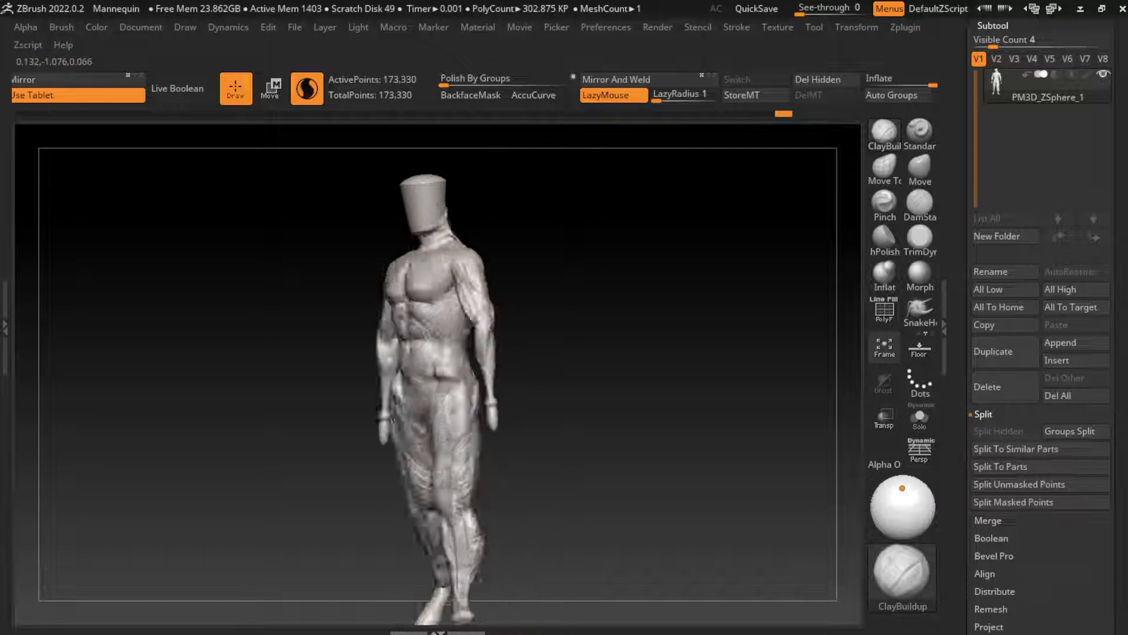
left_click_drag(471, 226, 459, 238, "shift")
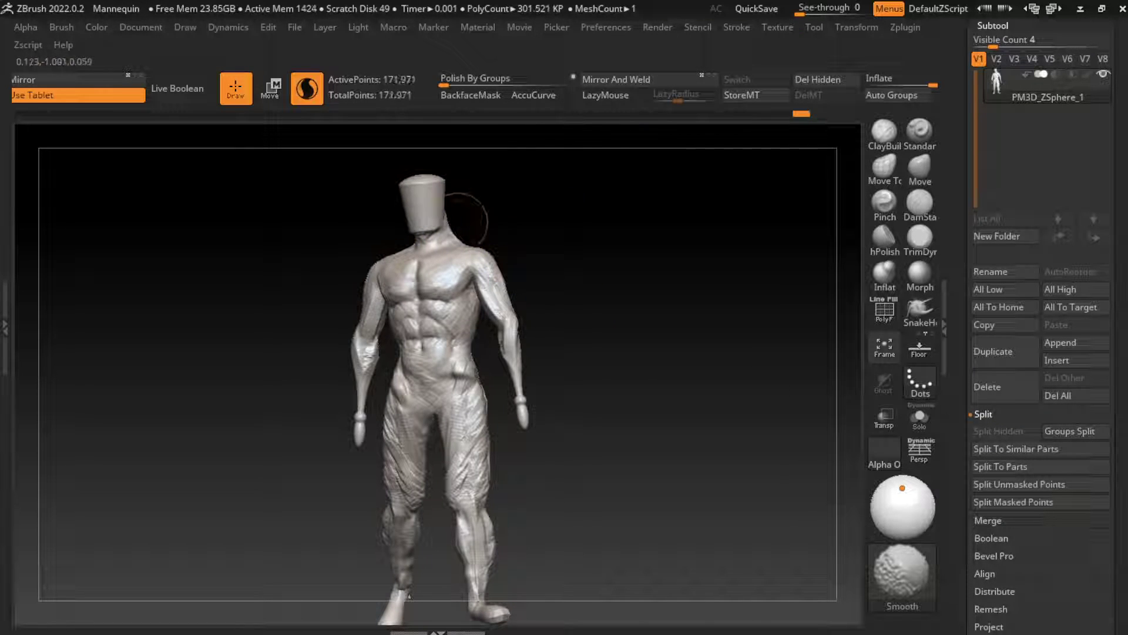
left_click(140, 27)
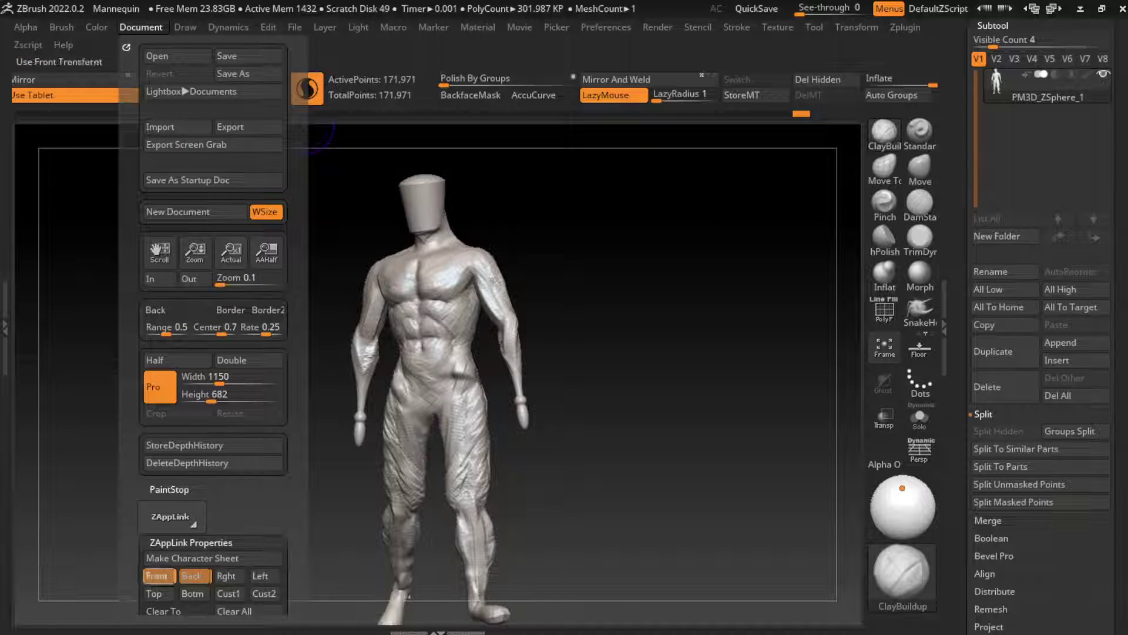
left_click_drag(611, 376, 641, 388)
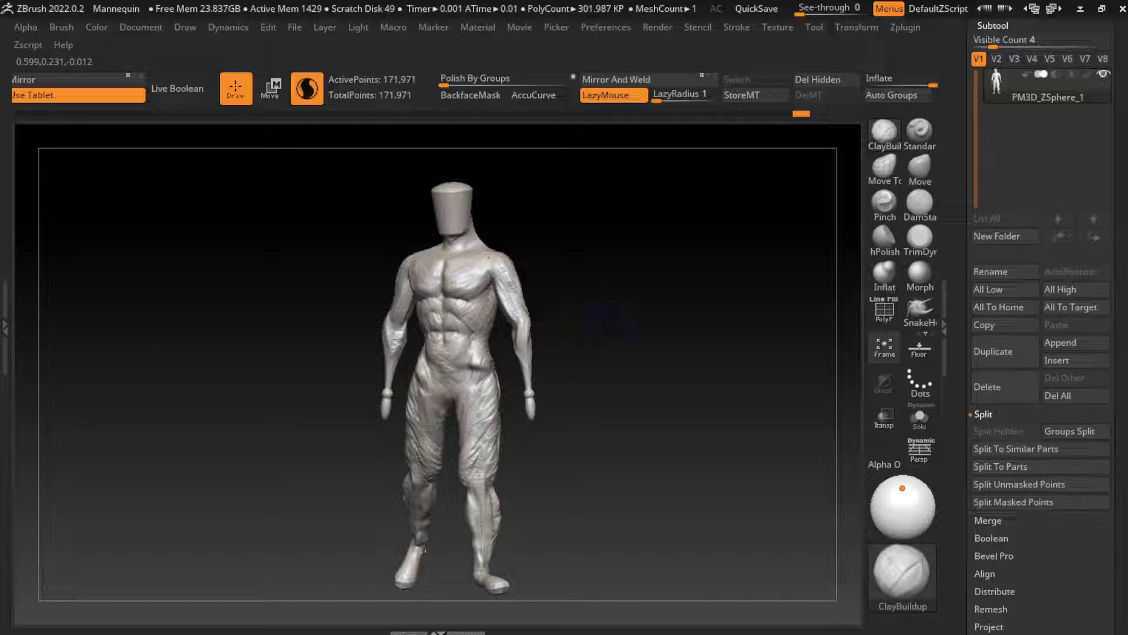
mouse_move(606, 331)
left_mouse_down()
mouse_move(537, 244)
mouse_move(710, 378)
mouse_move(466, 308)
left_mouse_up()
Frame the torso and select the Move brush with a larger Draw Size
left_click(146, 27)
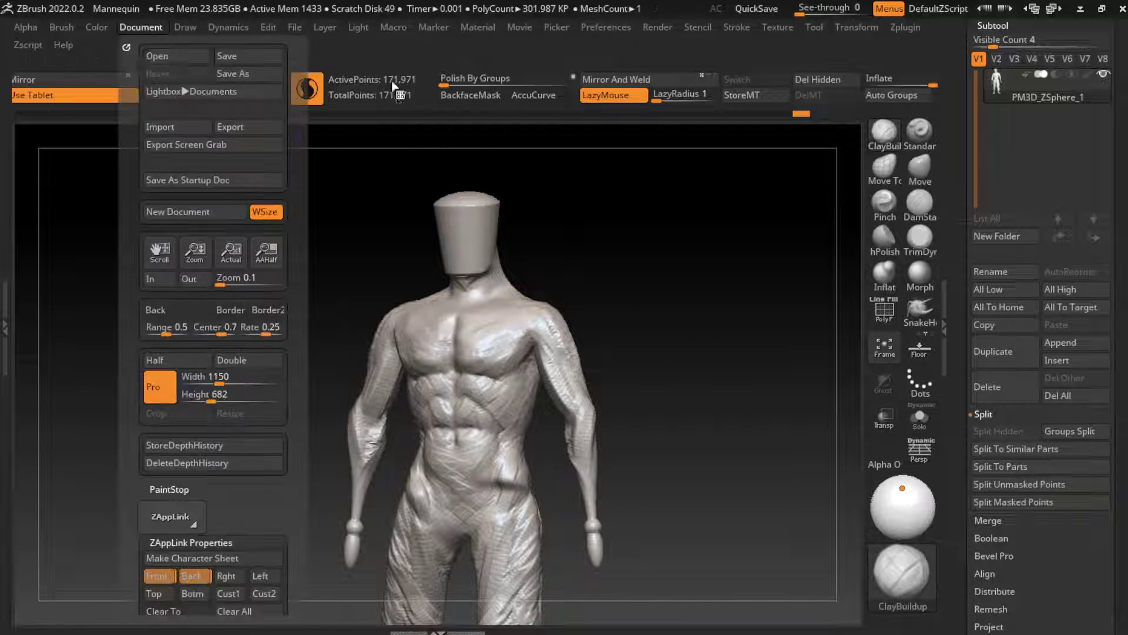
key("f")
left_click_drag(650, 276, 650, 320, "alt")
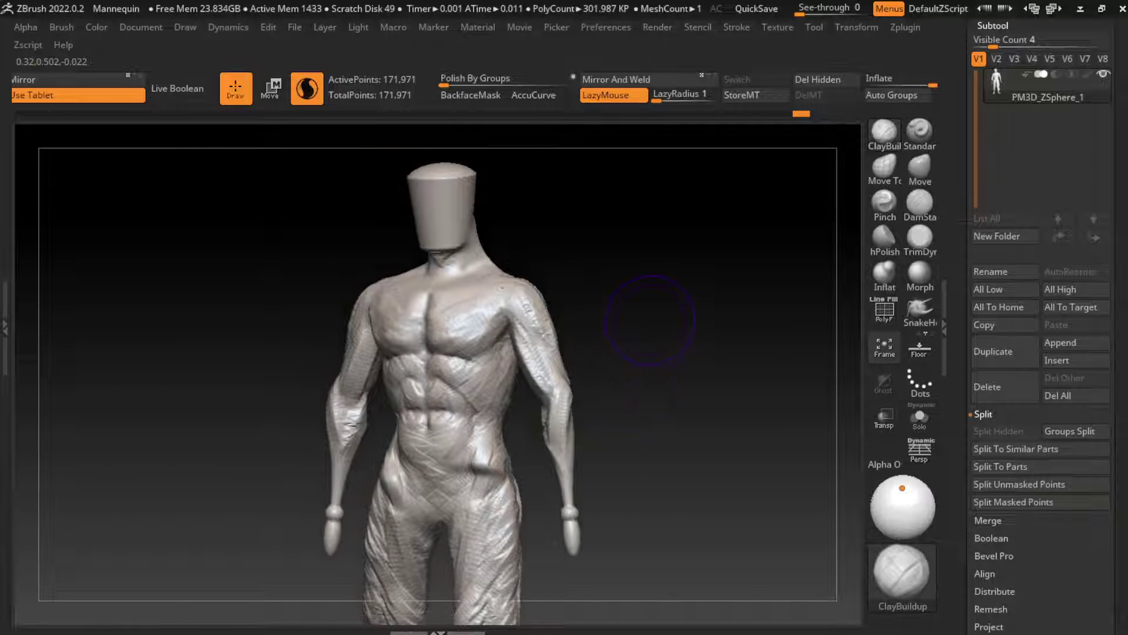
key("b")
key("m")
key("v")
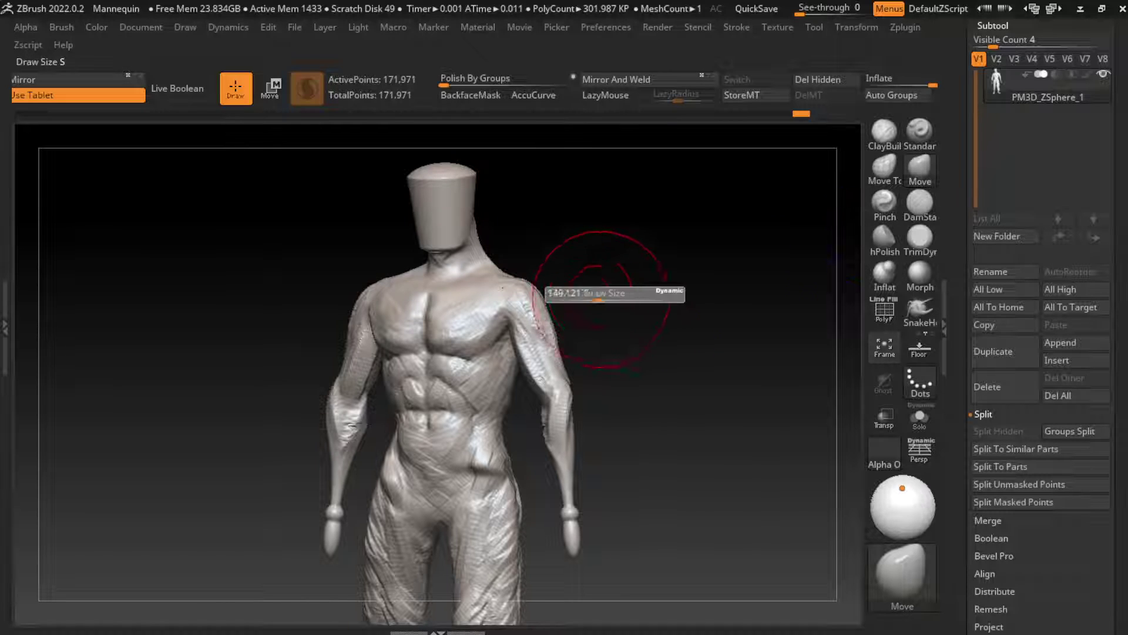
left_click_drag(605, 264, 414, 306)
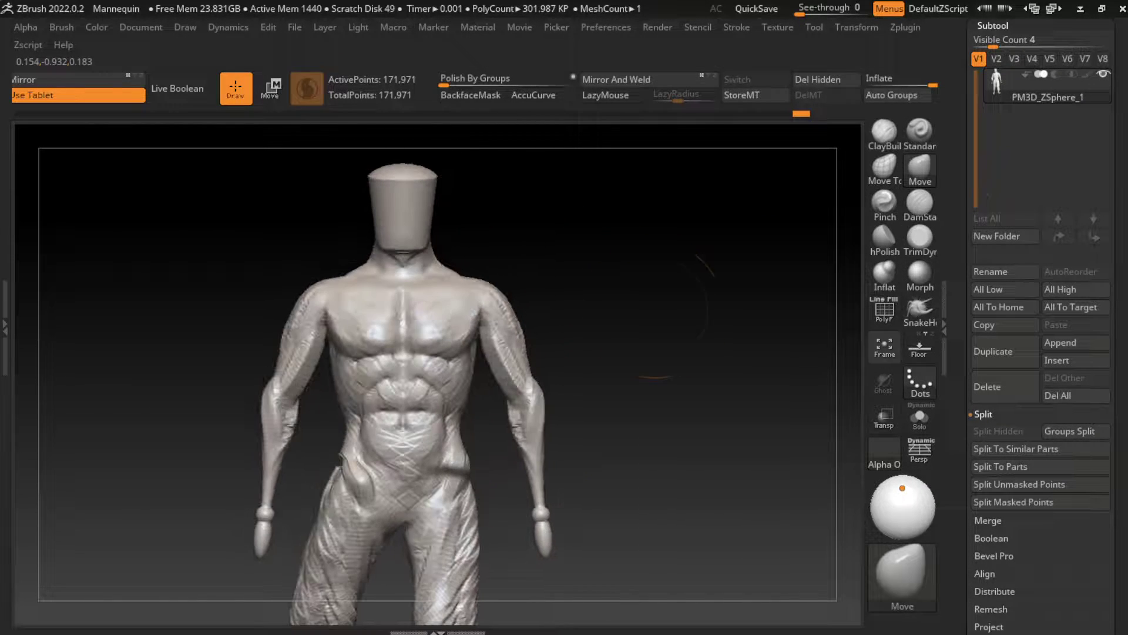
Push the upper body into shape with Move, then nudge the head and arm right with Transpose
left_click_drag(676, 352, 735, 353, "shift")
mouse_move(478, 258)
left_mouse_down()
mouse_move(636, 327)
mouse_move(541, 327)
mouse_move(554, 327)
mouse_move(567, 252)
left_mouse_up()
key("w")
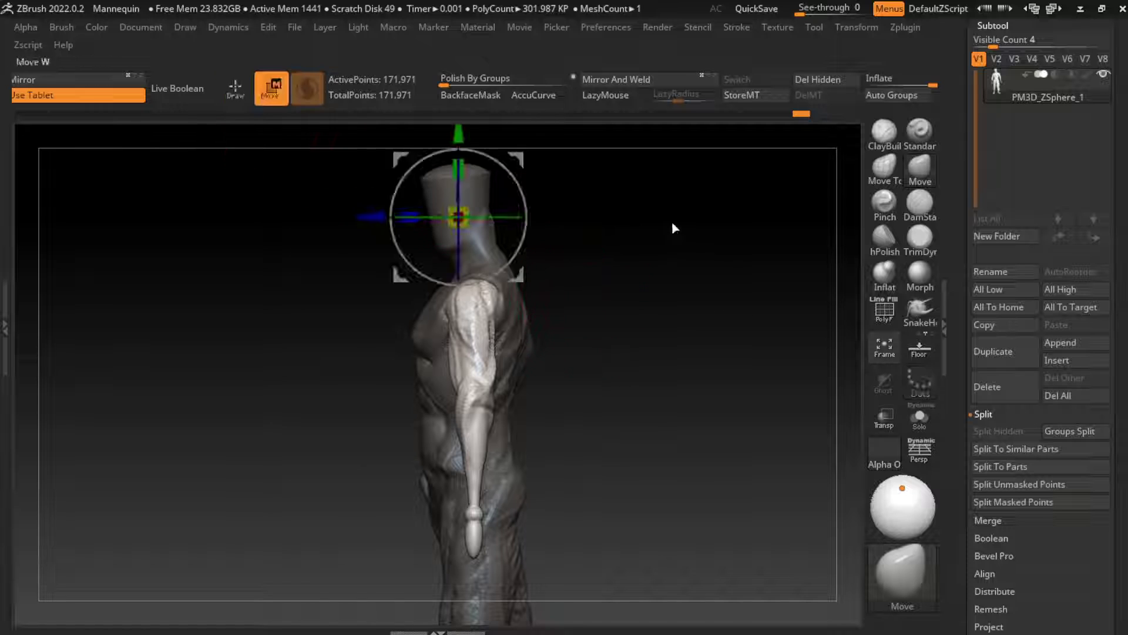
left_click_drag(499, 216, 512, 217)
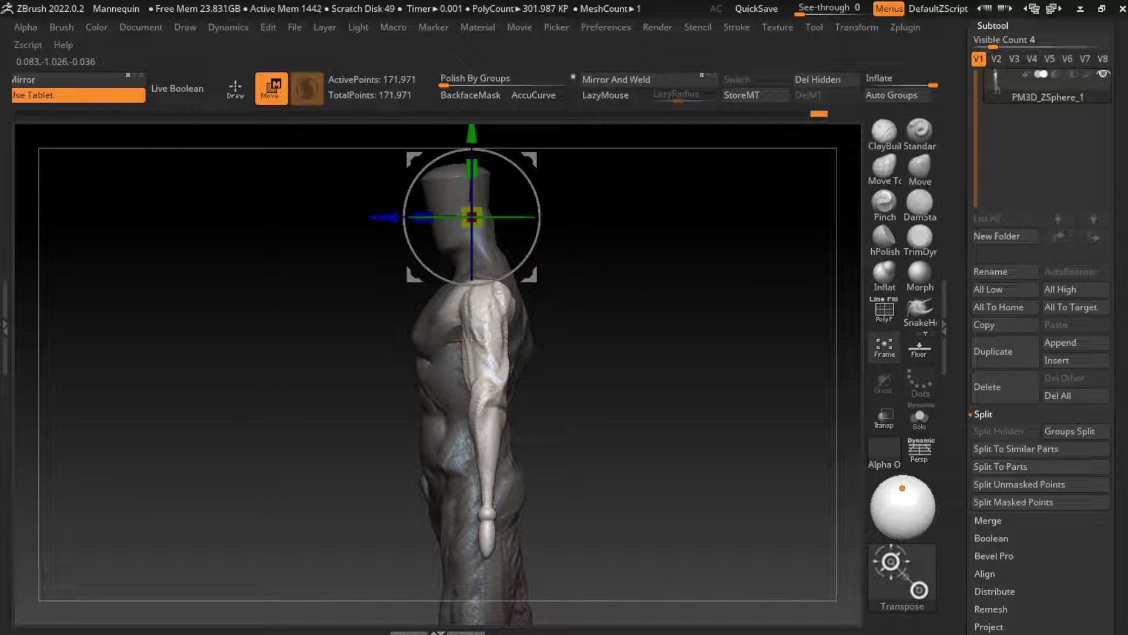
left_click_drag(587, 176, 411, 117)
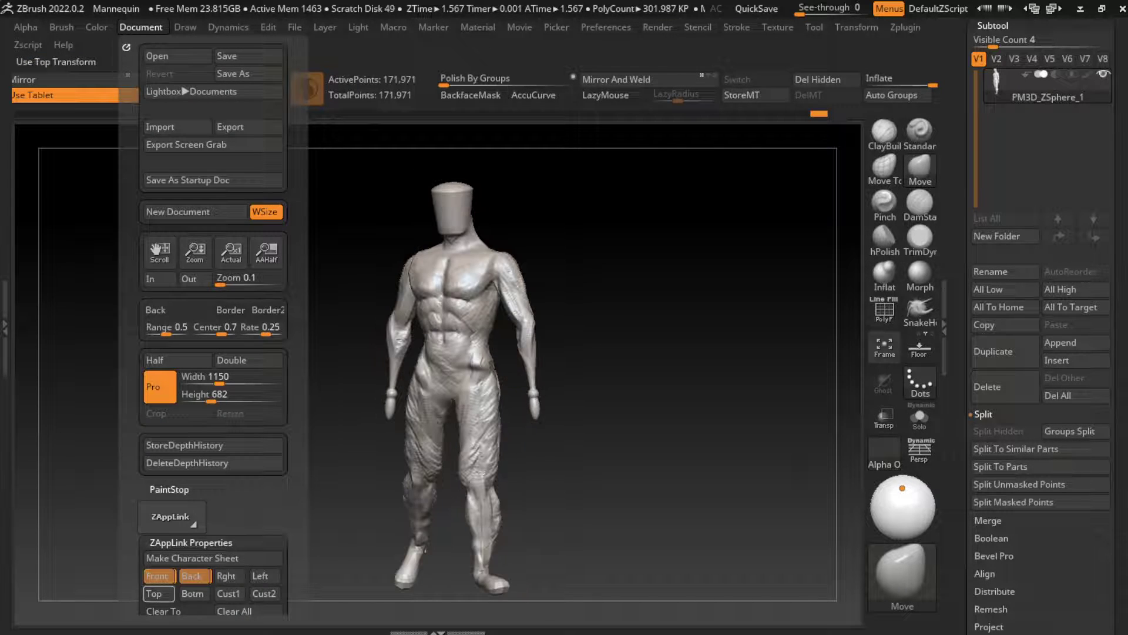
left_click(920, 235)
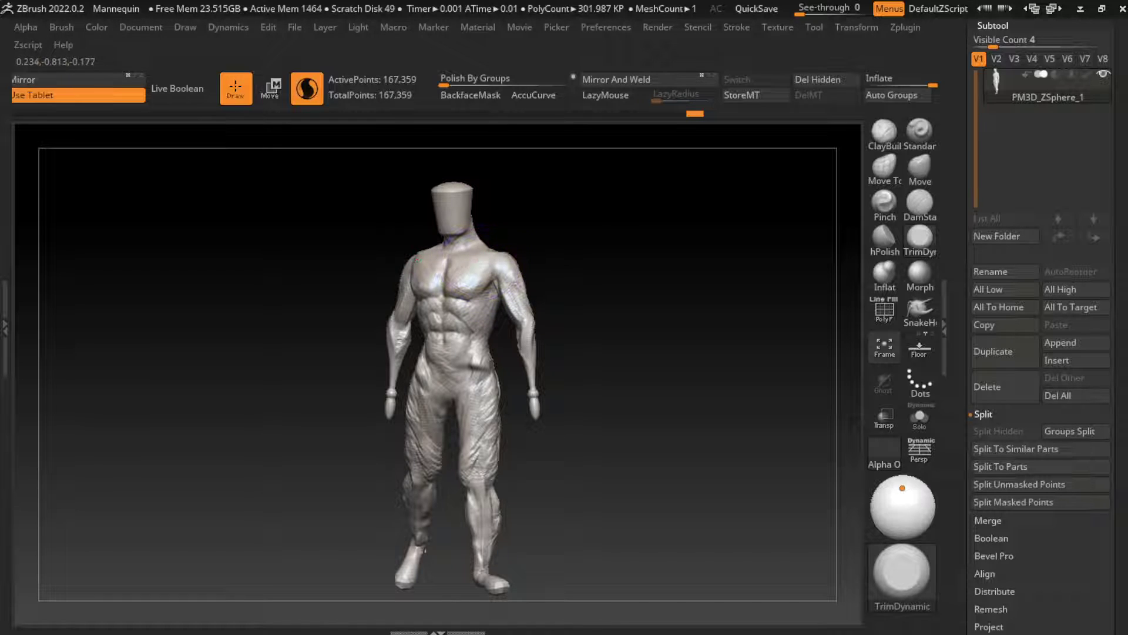
Flatten the chest surface with the TrimDynamic brush
left_click_drag(481, 260, 464, 273)
key("s")
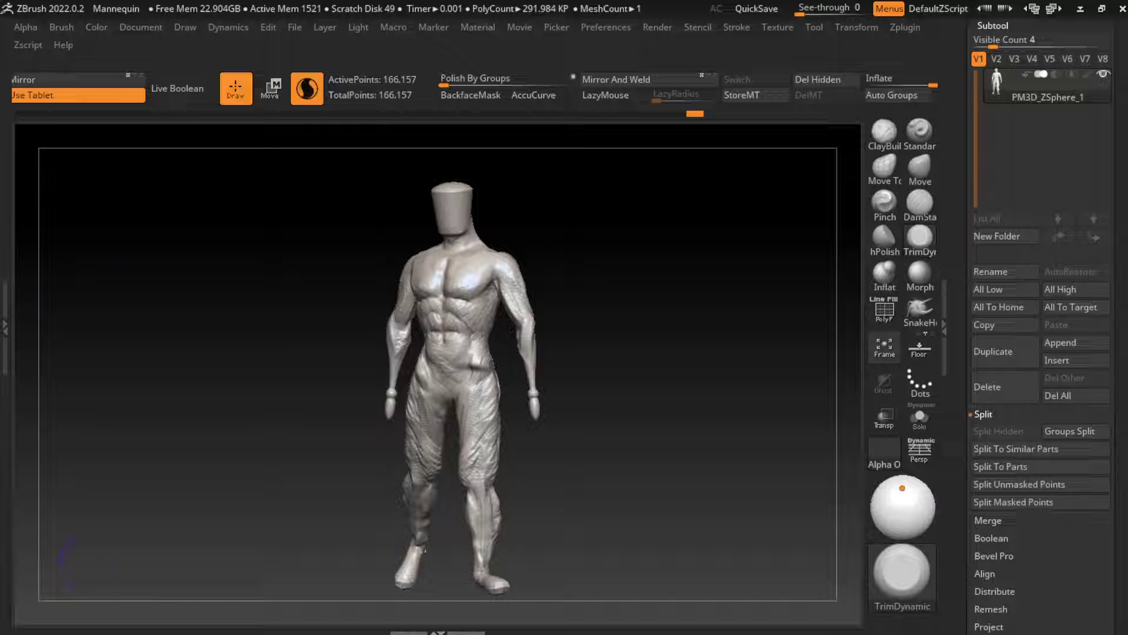
left_click_drag(56, 279, 648, 360)
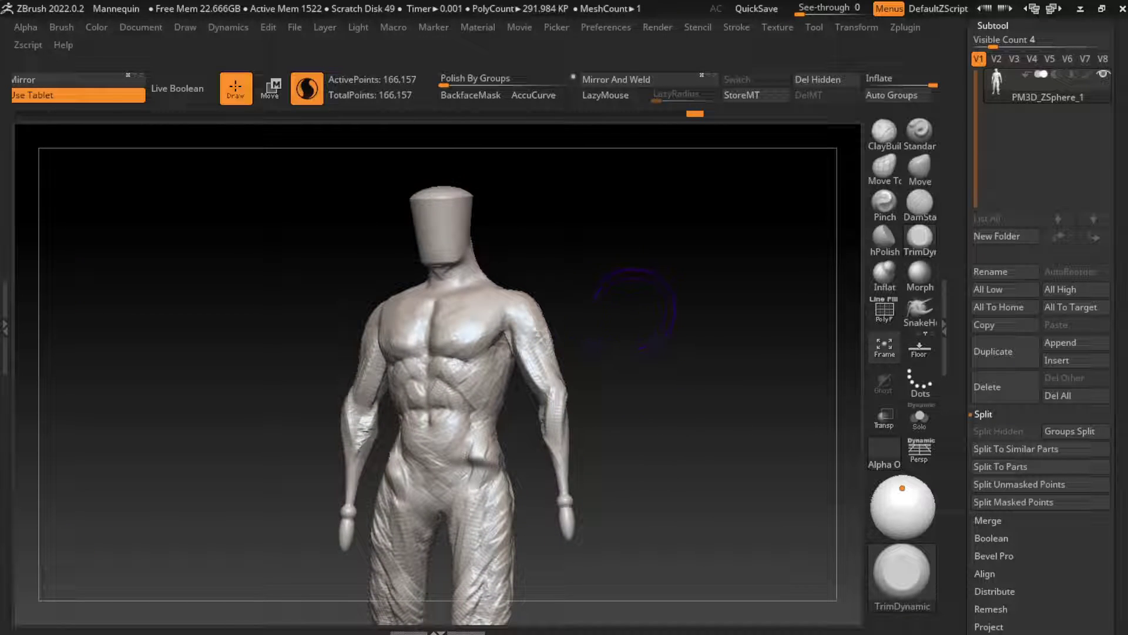
Build up clay on the figure's back with ClayBuildup, viewed from above
left_click(884, 131)
left_click_drag(706, 264, 524, 292)
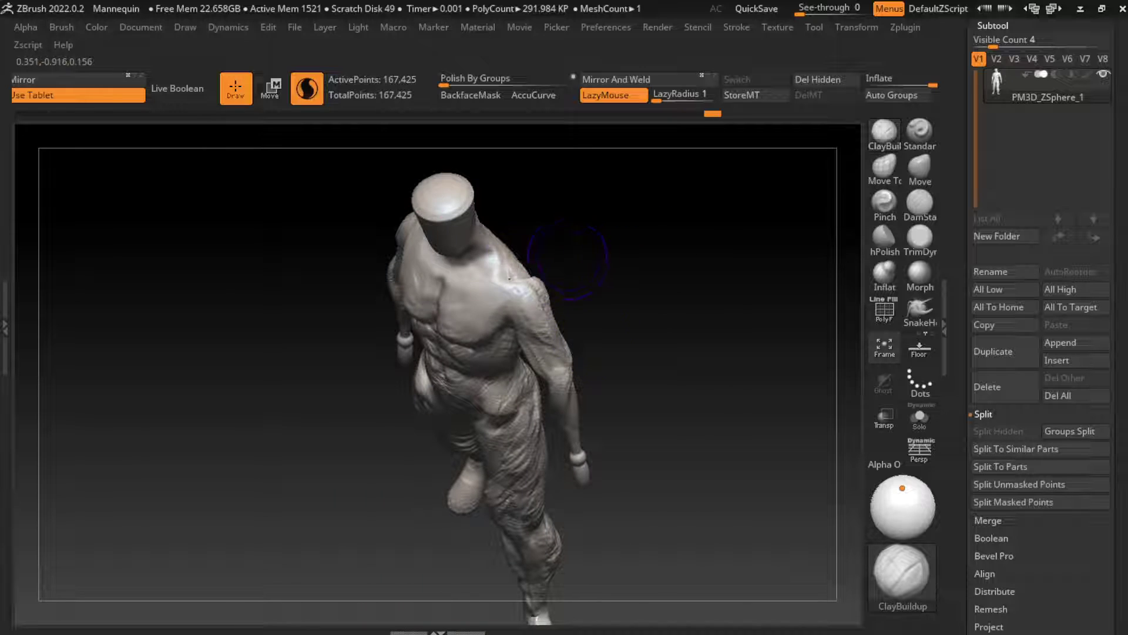
left_click_drag(567, 259, 547, 276)
mouse_move(497, 238)
left_mouse_down()
mouse_move(536, 249)
mouse_move(645, 209)
mouse_move(517, 240)
left_mouse_up()
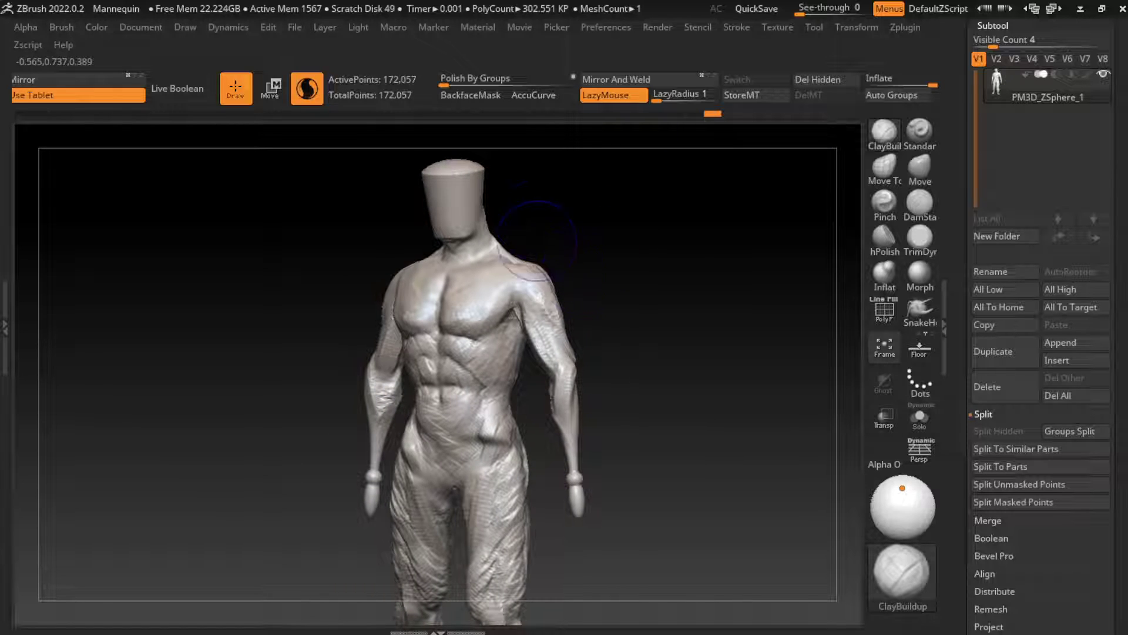
Carve DamStandard lines into the right shoulder, neck crease and upper arm
left_click(919, 204)
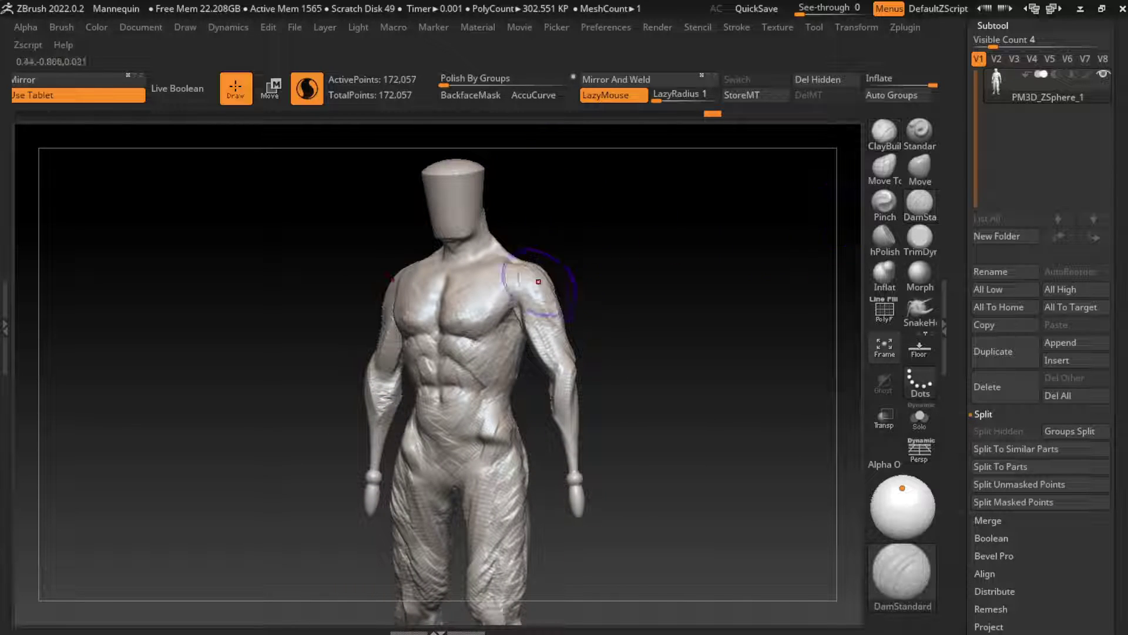
left_click_drag(482, 276, 513, 302)
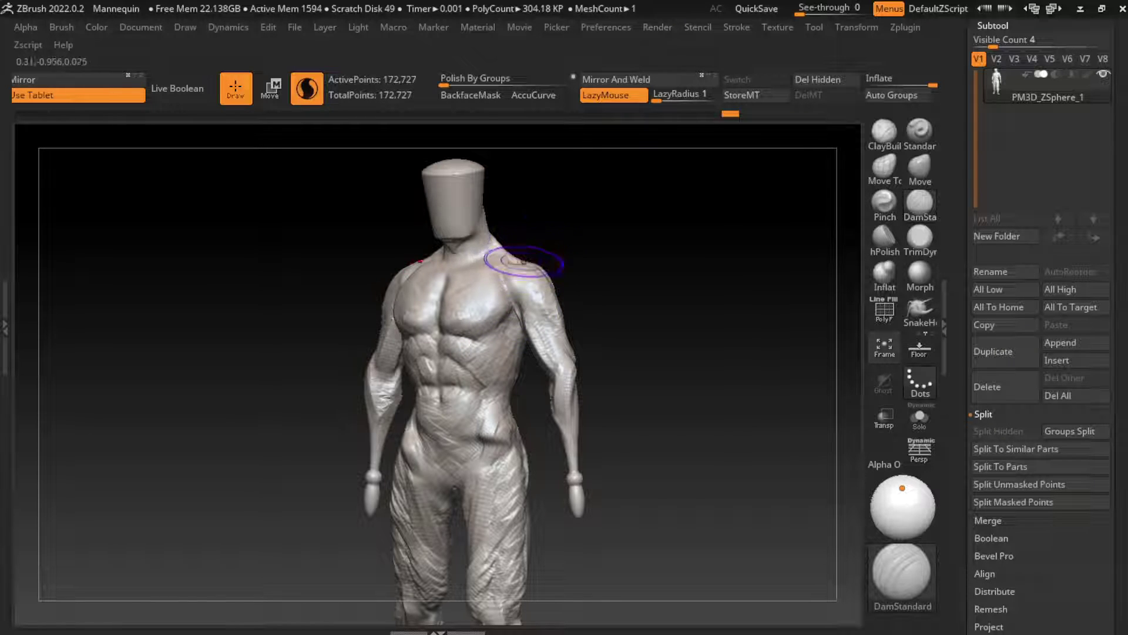
mouse_move(450, 275)
left_mouse_down()
mouse_move(464, 265)
mouse_move(538, 276)
left_mouse_up()
left_click_drag(664, 329, 635, 282)
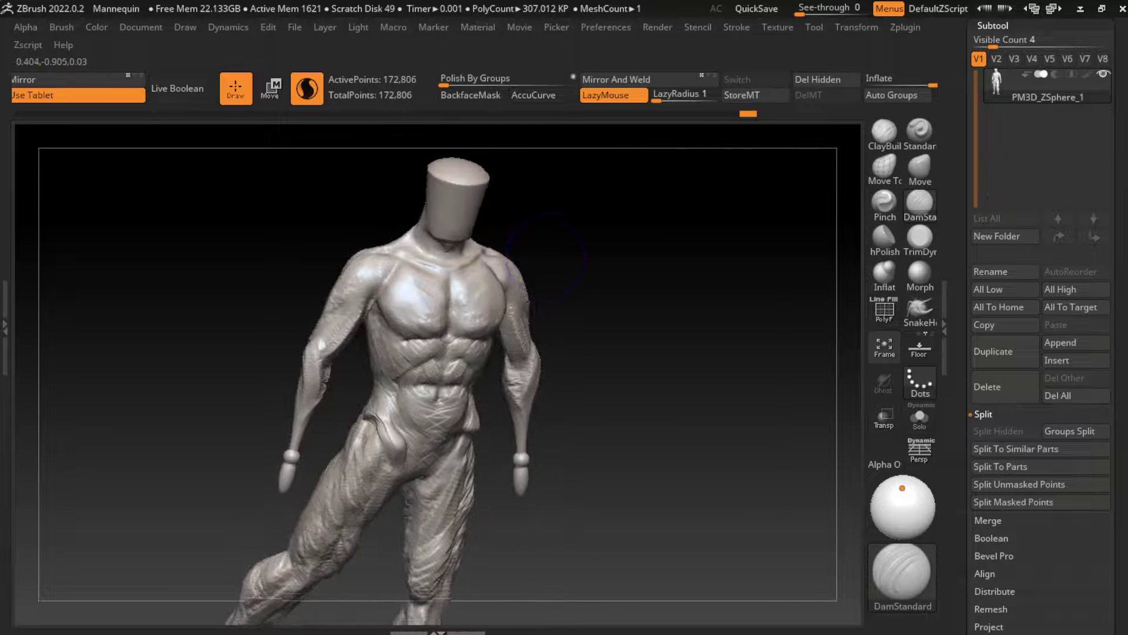
mouse_move(497, 248)
left_mouse_down()
mouse_move(471, 262)
mouse_move(512, 238)
mouse_move(482, 276)
mouse_move(464, 267)
mouse_move(439, 329)
left_mouse_up()
left_click_drag(675, 365, 675, 317)
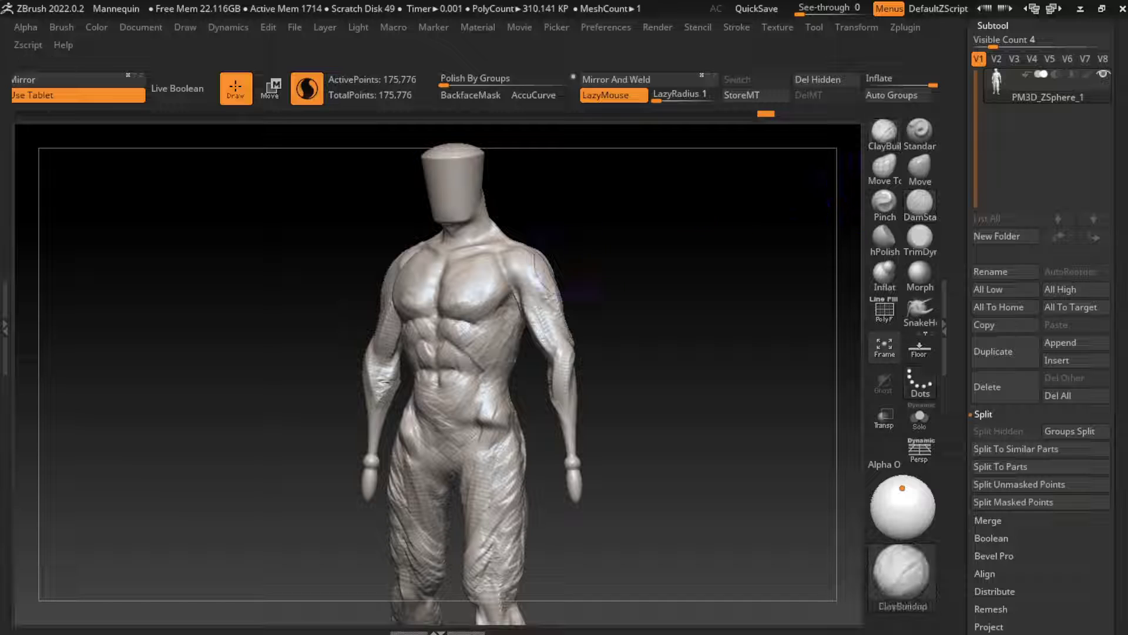
left_click_drag(502, 279, 501, 326)
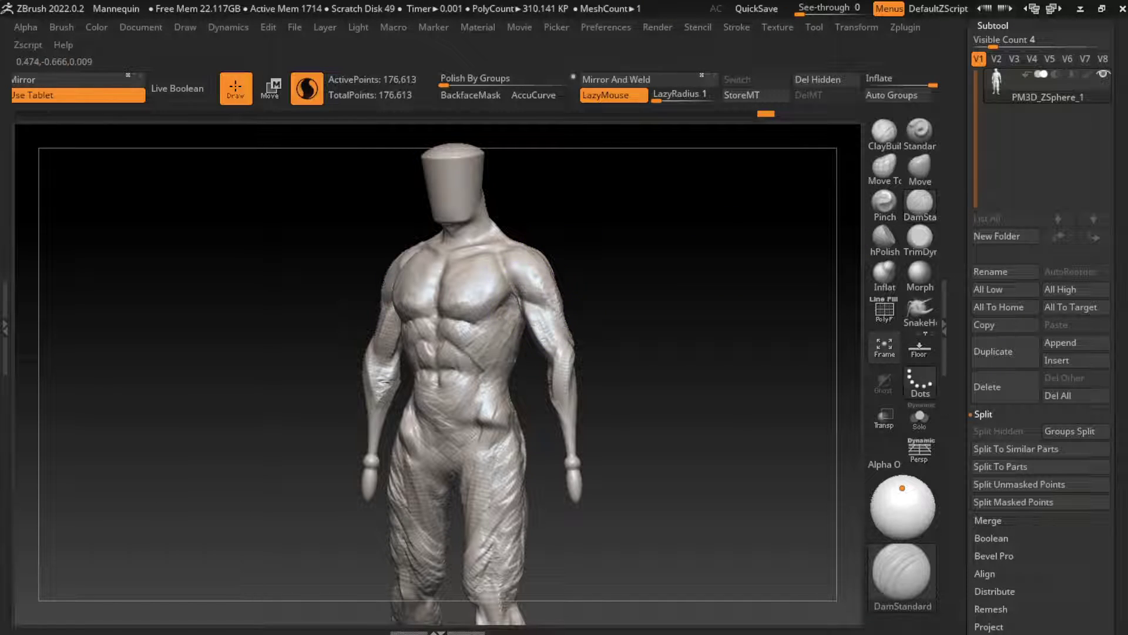
mouse_move(558, 350)
left_mouse_down()
mouse_move(550, 313)
mouse_move(579, 332)
left_mouse_up()
Build up the right shoulder, trapezius and upper arm mass with ClayBuildup
left_click(884, 130)
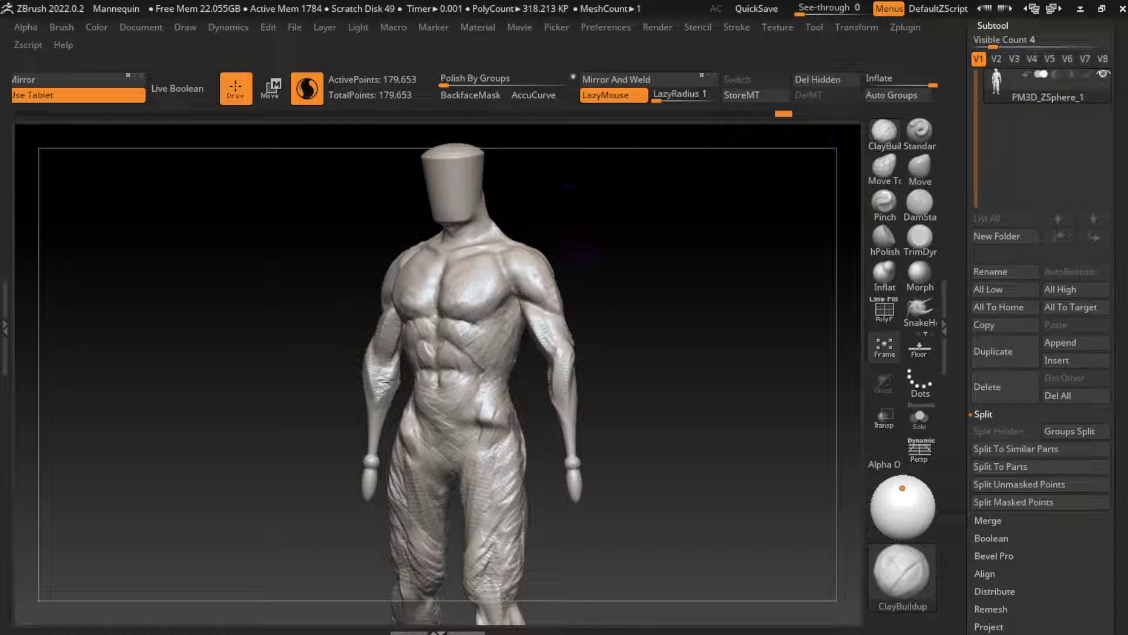
left_click_drag(570, 282, 547, 292)
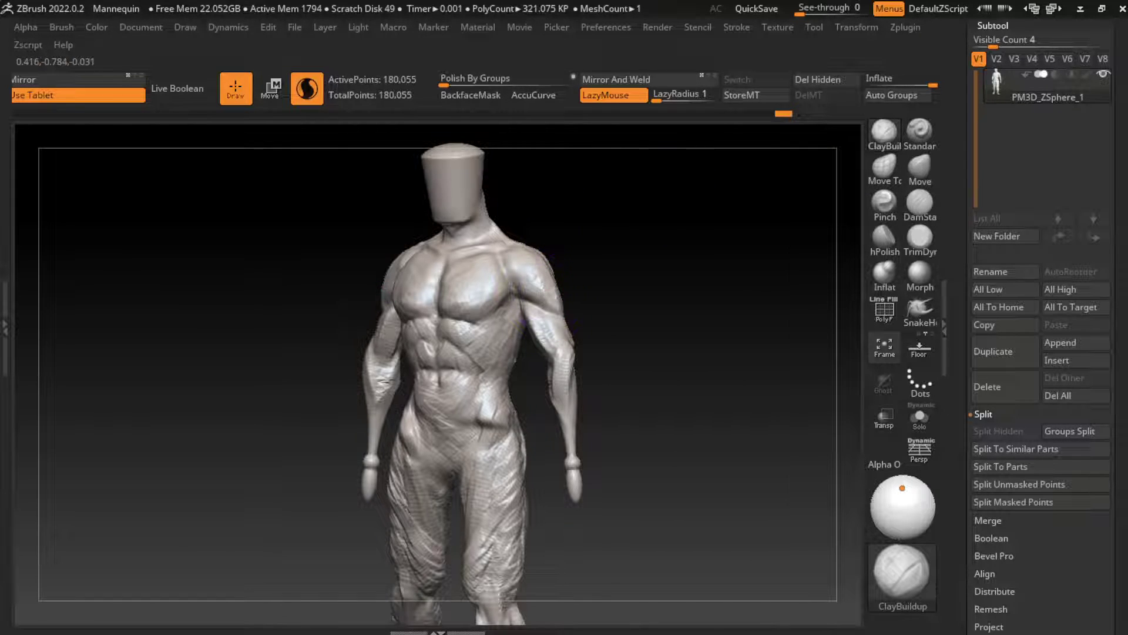
left_click_drag(494, 241, 537, 253)
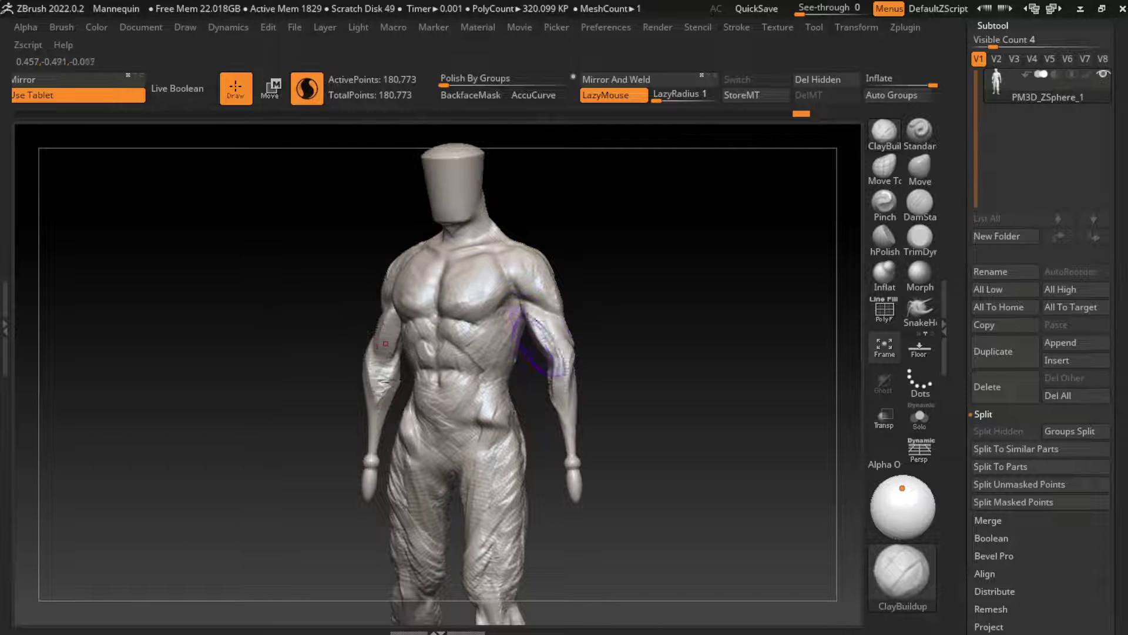
left_click_drag(544, 351, 559, 373)
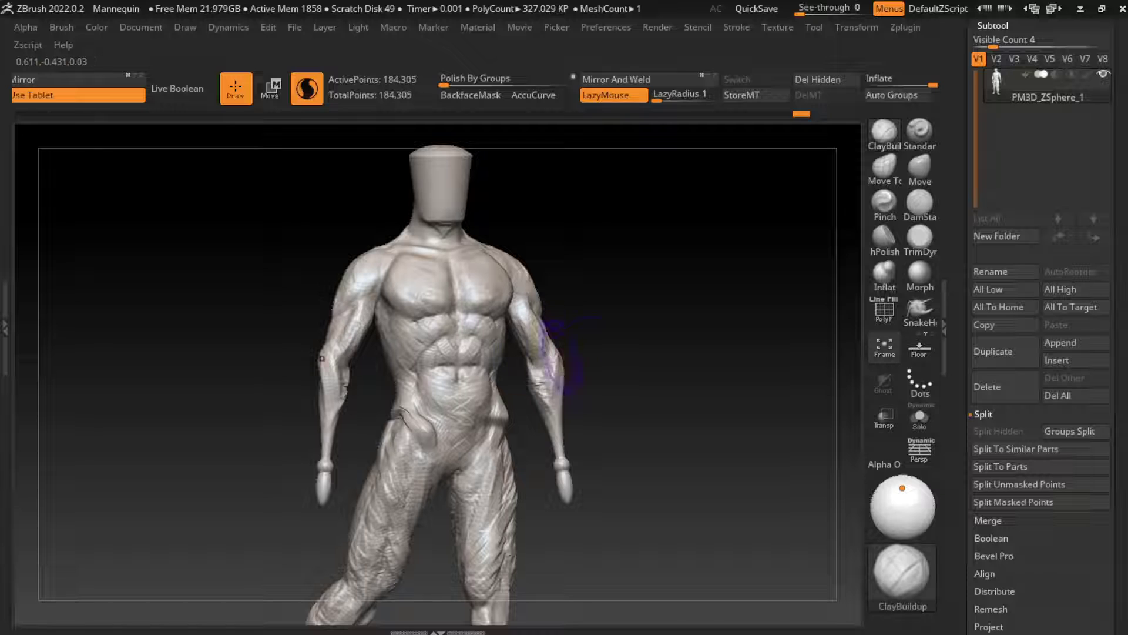
Inflate both hands into larger fists with the Inflat brush, then undo it
key("s")
left_click(884, 274)
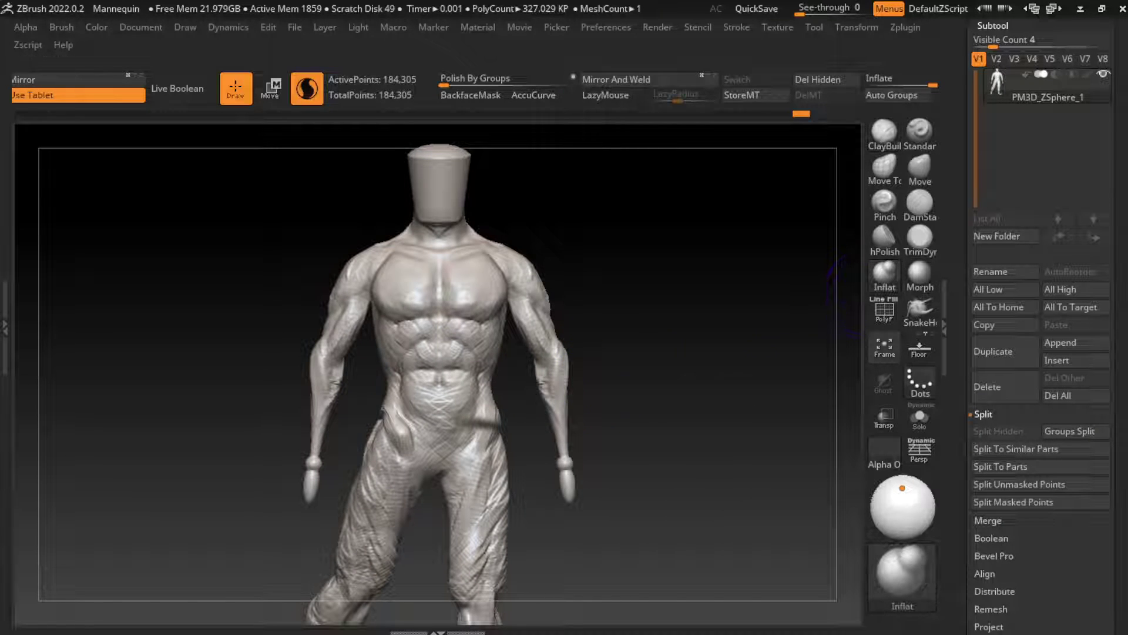
key("s")
left_click_drag(565, 446, 568, 493)
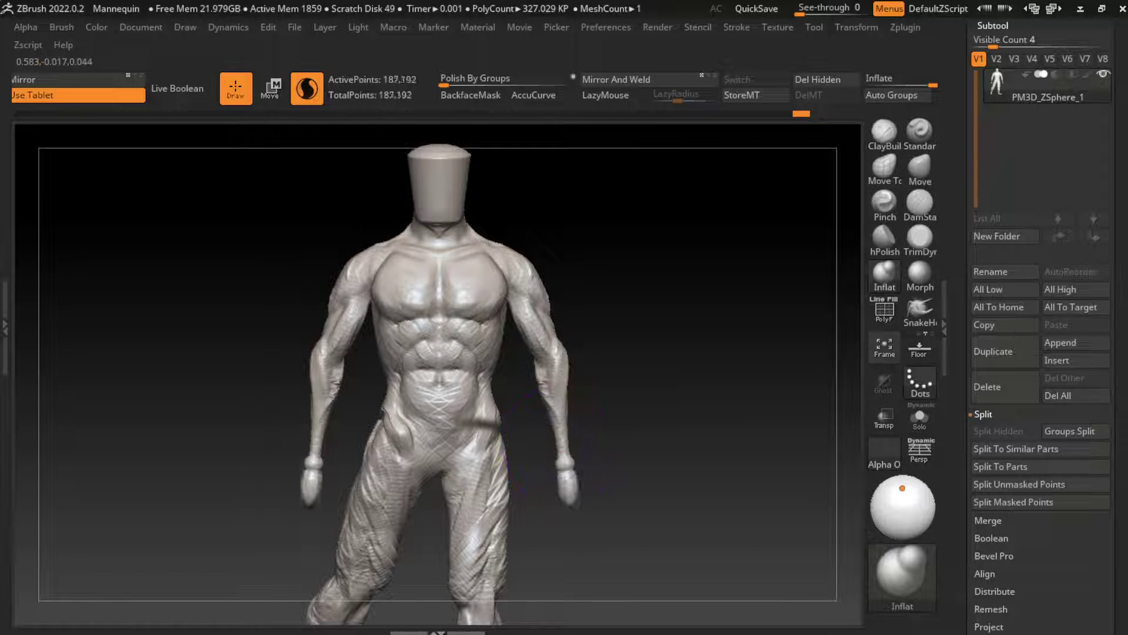
key("ctrl+z")
key("ctrl+z")
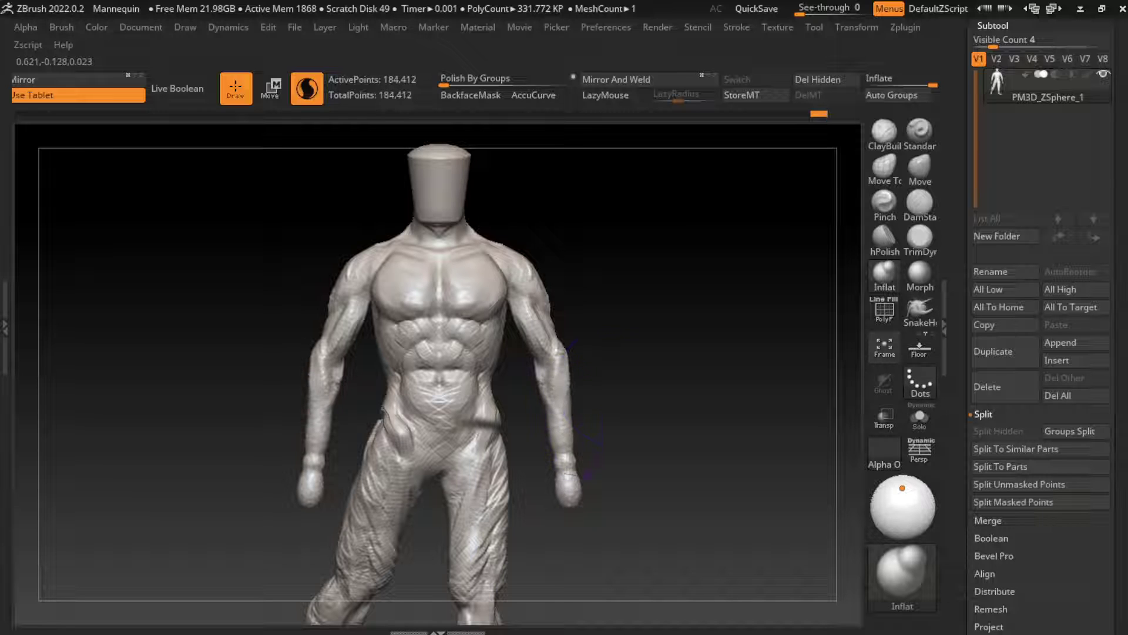
Frame the figure in side profile and redo the hand inflation
left_click(885, 132)
left_click(141, 27)
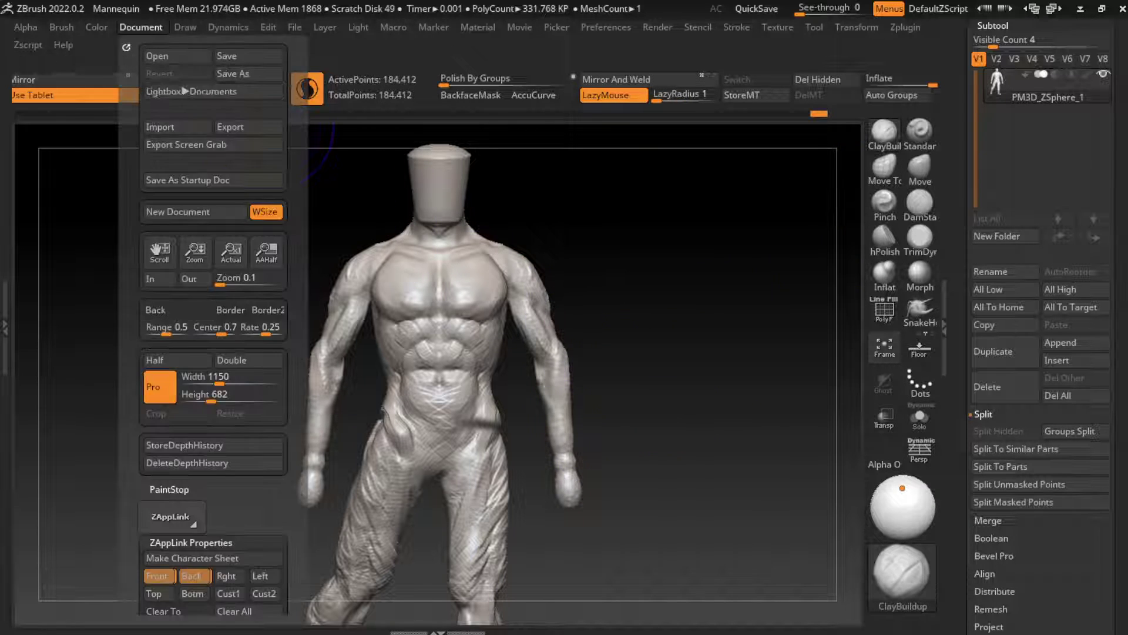
key("f")
key("s")
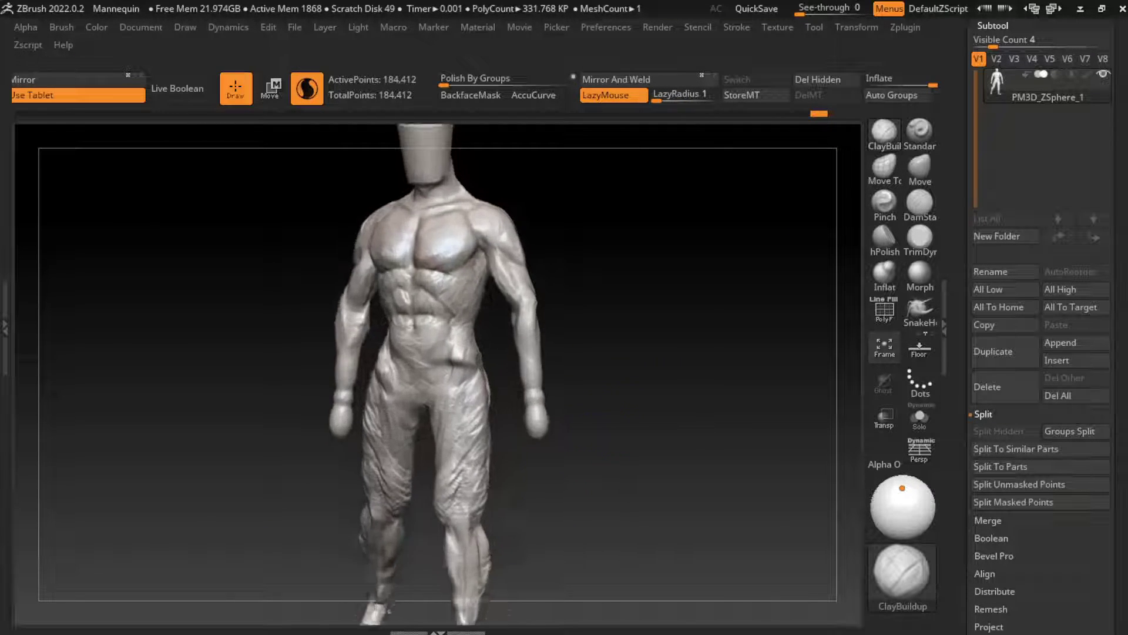
left_click_drag(606, 435, 735, 438)
key("ctrl+shift+z")
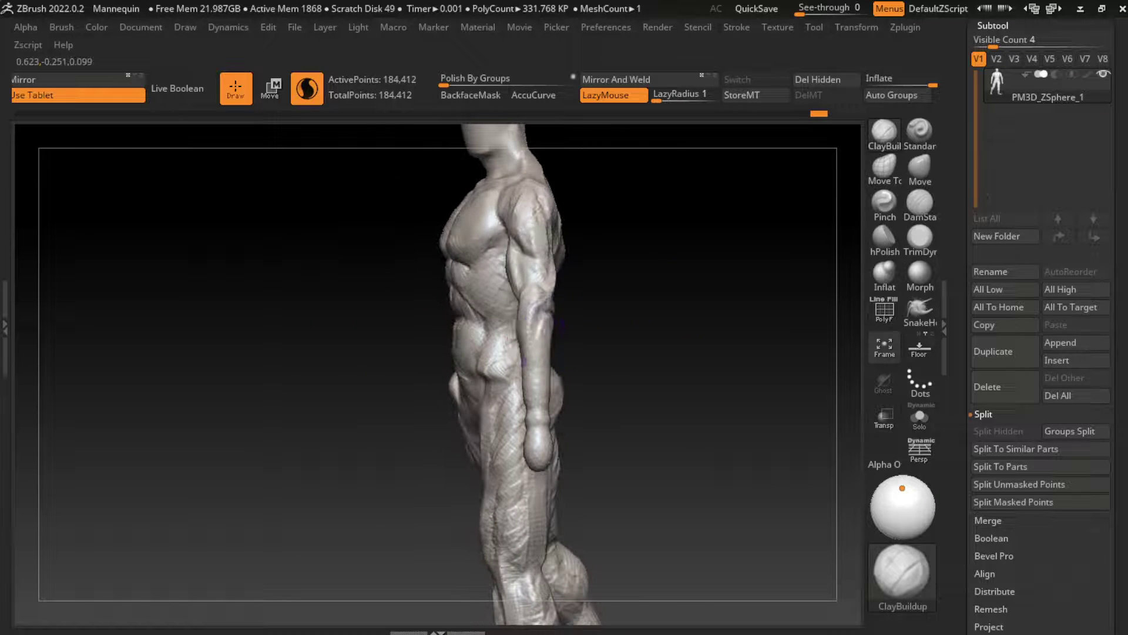
Add a ClayBuildup stroke along the forearm, then undo back to an earlier state
left_click_drag(544, 288, 549, 349)
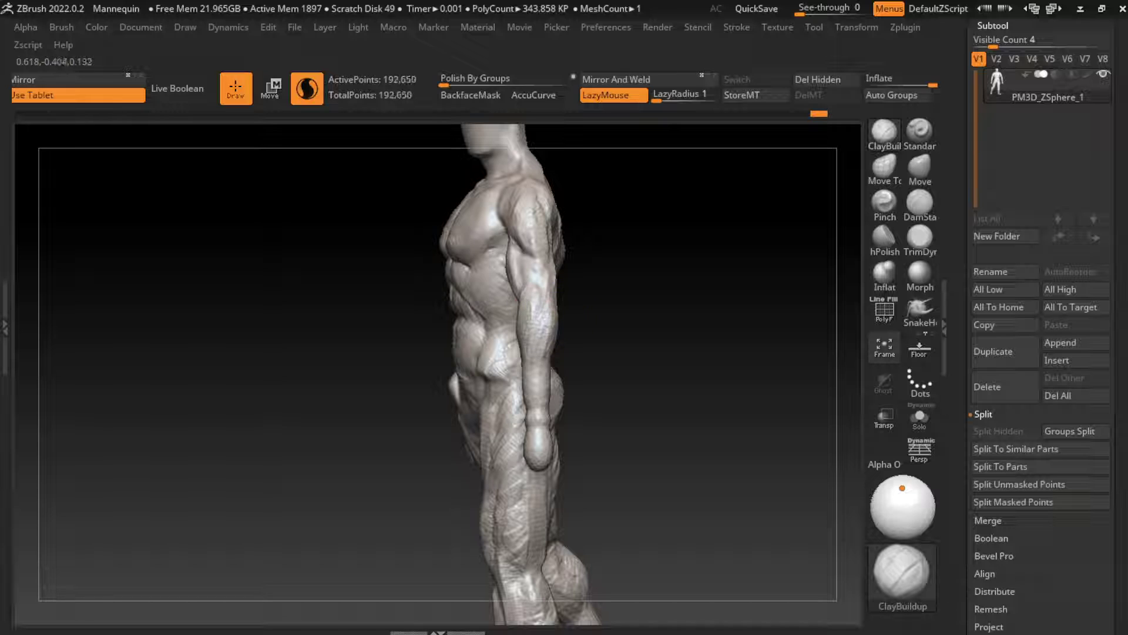
key("ctrl+z")
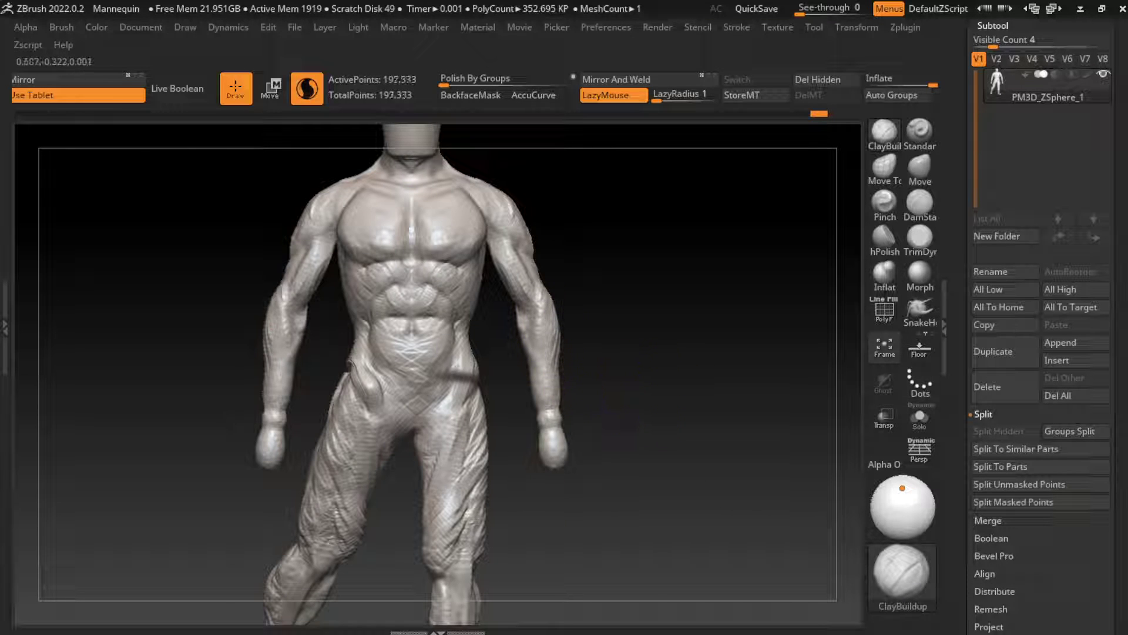
key("ctrl+z")
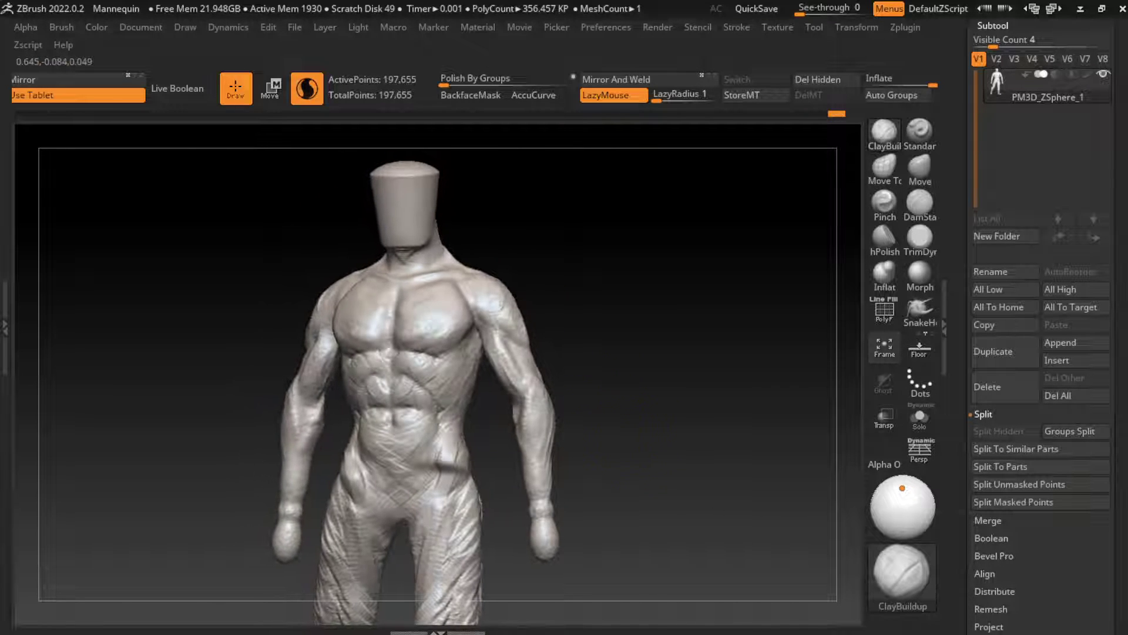
left_click(141, 27)
Undo a series of recent sculpting and hand-reshaping steps
key("ctrl+z")
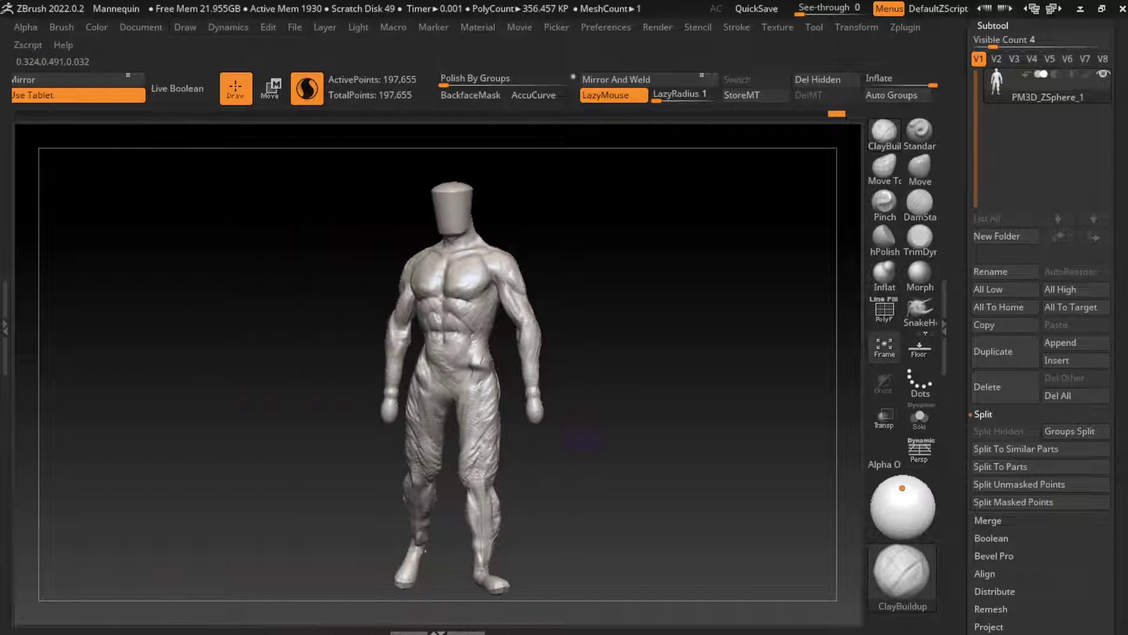
key("ctrl+z")
key("ctrl+z")
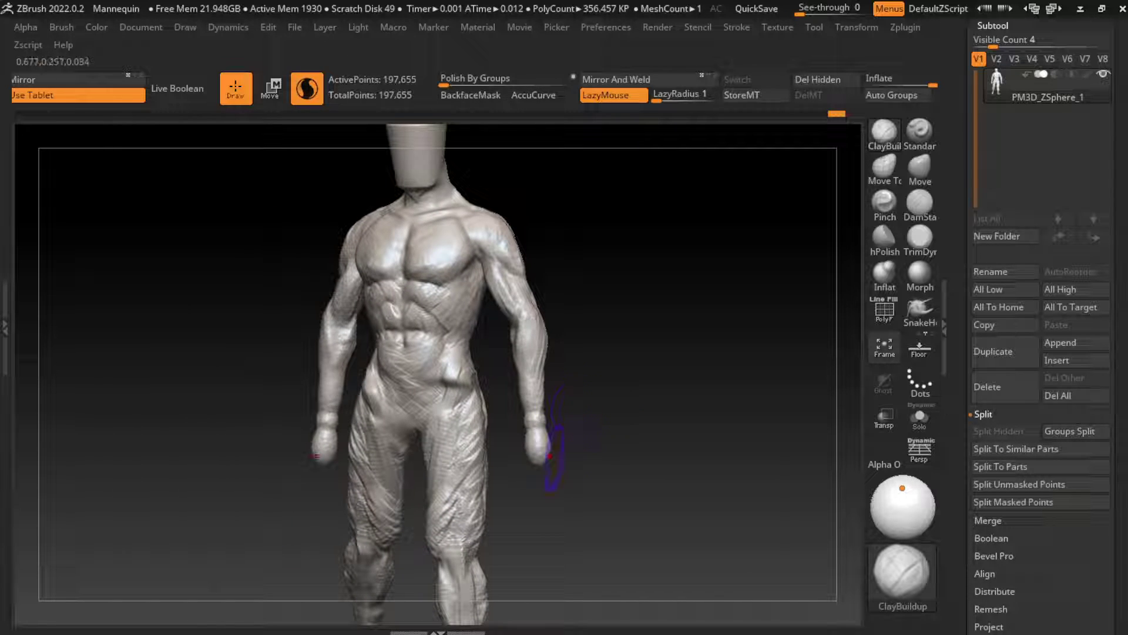
key("ctrl+z")
key("ctrl+z")
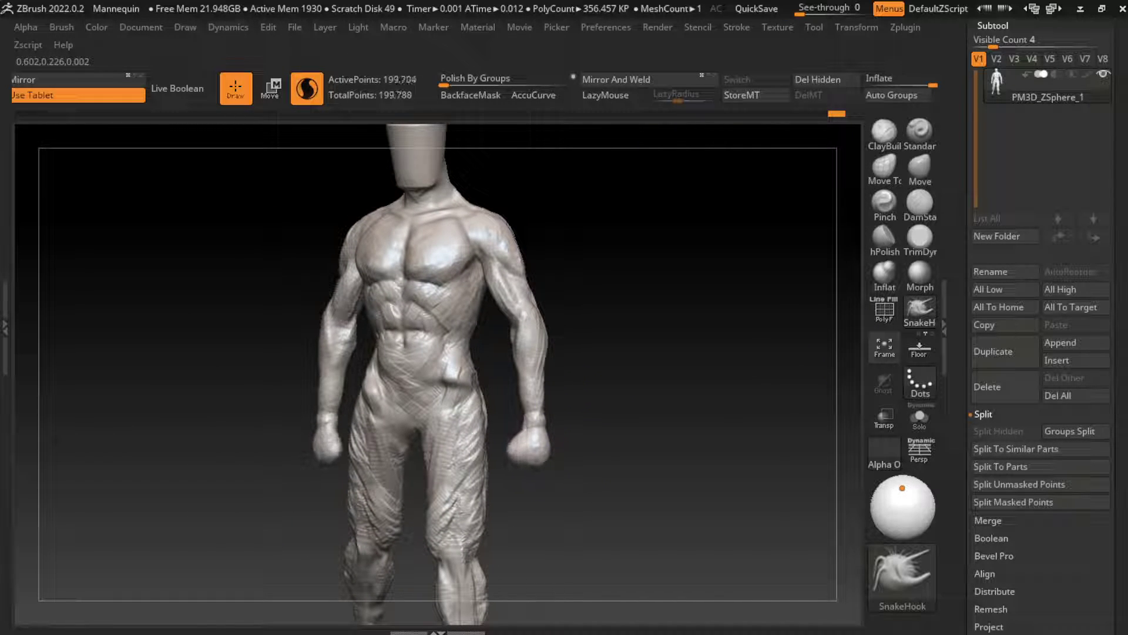
key("ctrl+z")
key("ctrl+z")
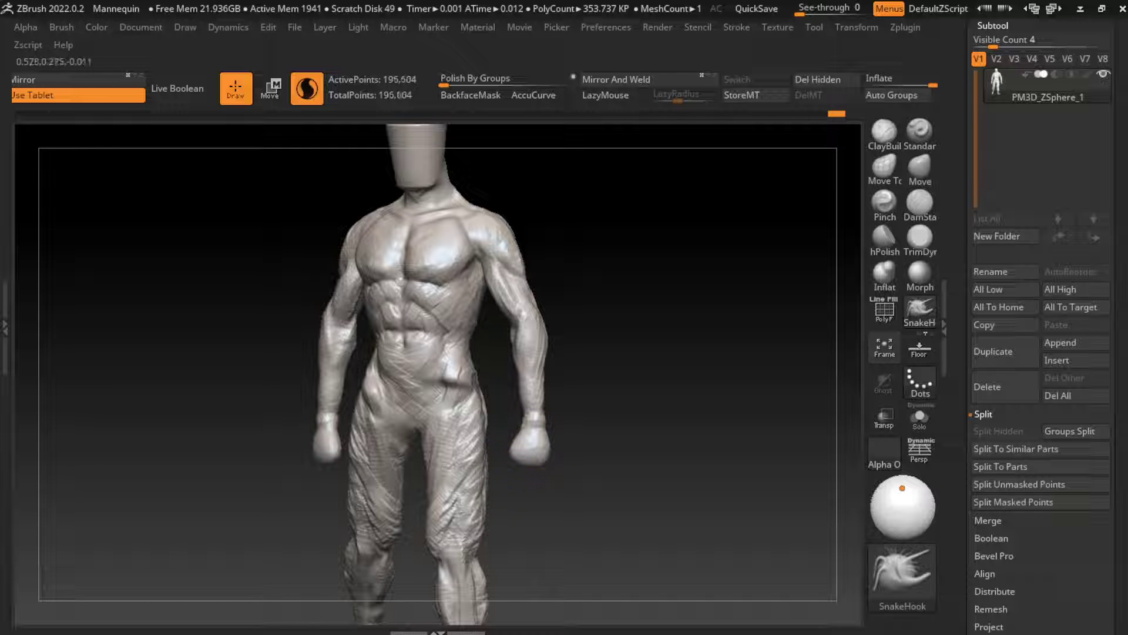
key("ctrl+z")
key("ctrl+z")
key("ctrl+z")
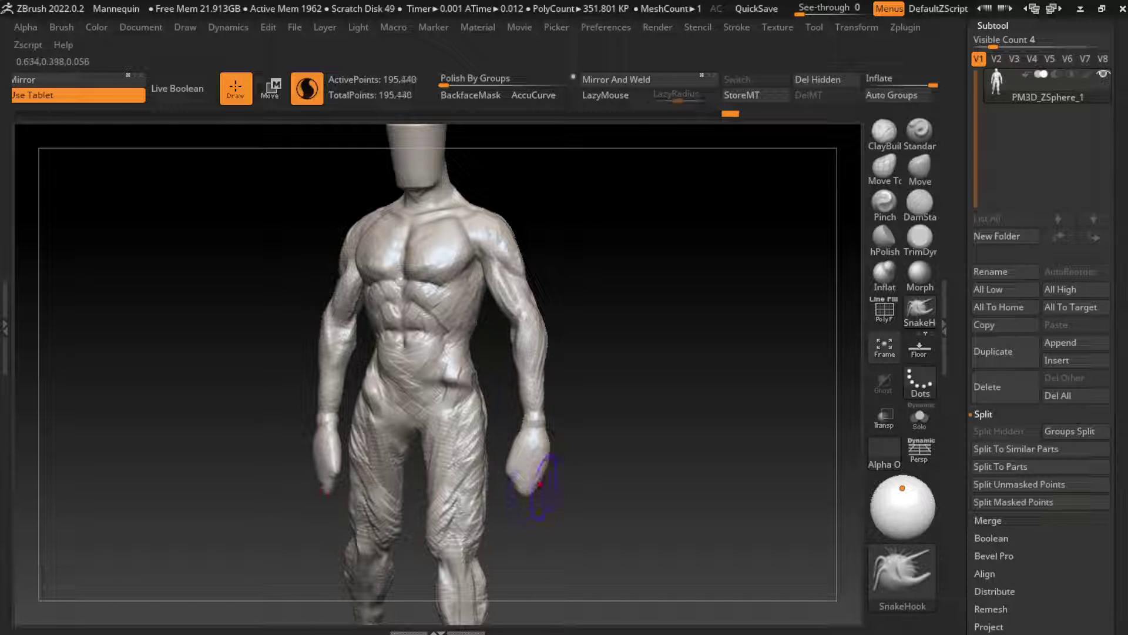
key("ctrl+z")
key("ctrl+z")
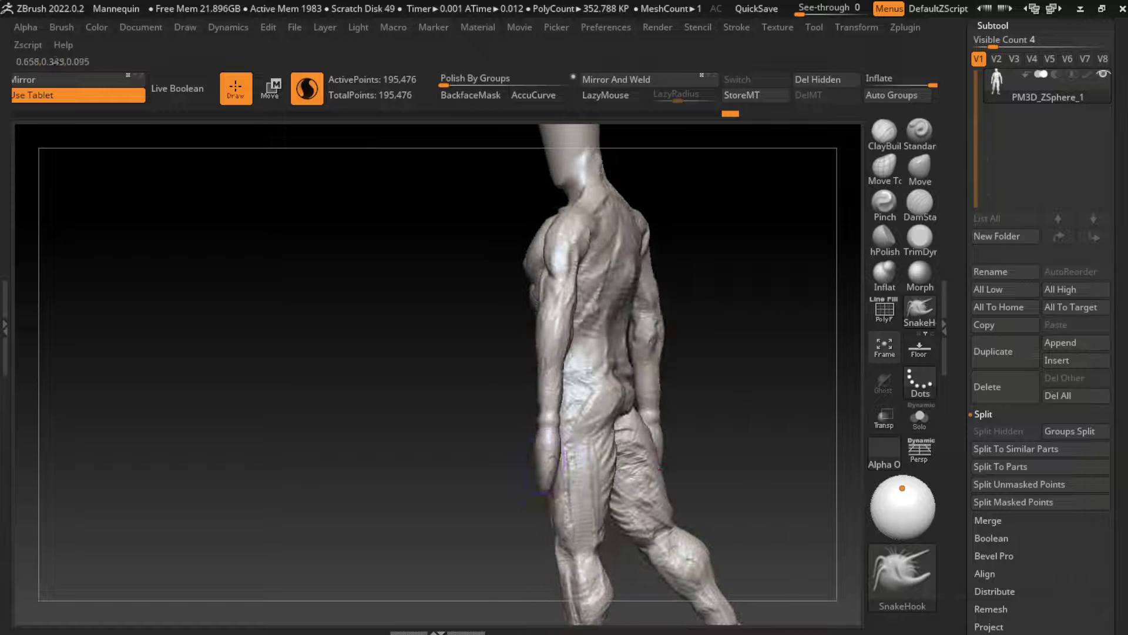
key("ctrl+z")
key("ctrl+z")
key("ctrl+z")
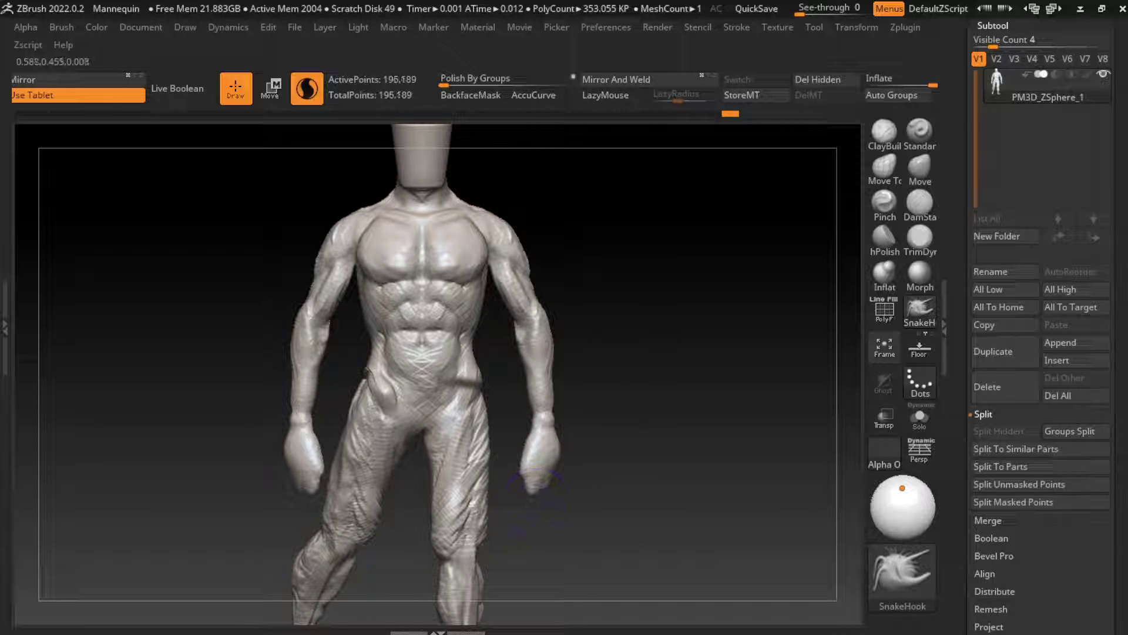
key("ctrl+z")
Try enlarging the fists with SnakeHook, undo it, and orbit to inspect the hands
left_click_drag(516, 491, 568, 499)
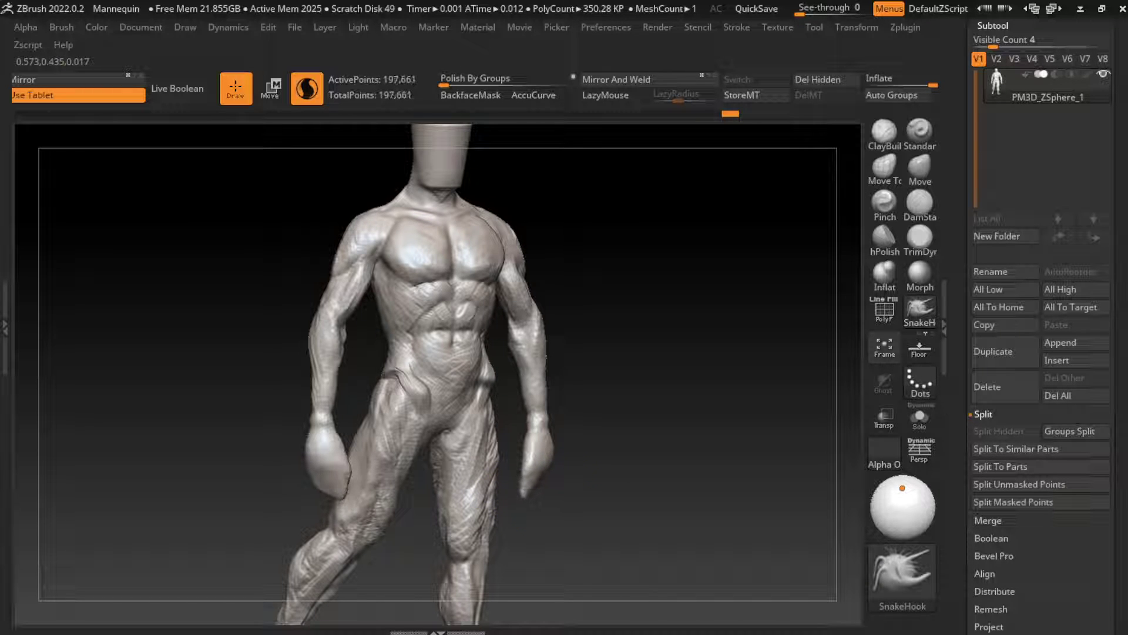
key("ctrl+z")
key("ctrl+z")
mouse_move(675, 529)
left_mouse_down()
mouse_move(551, 534)
mouse_move(562, 507)
mouse_move(551, 498)
mouse_move(596, 461)
left_mouse_up()
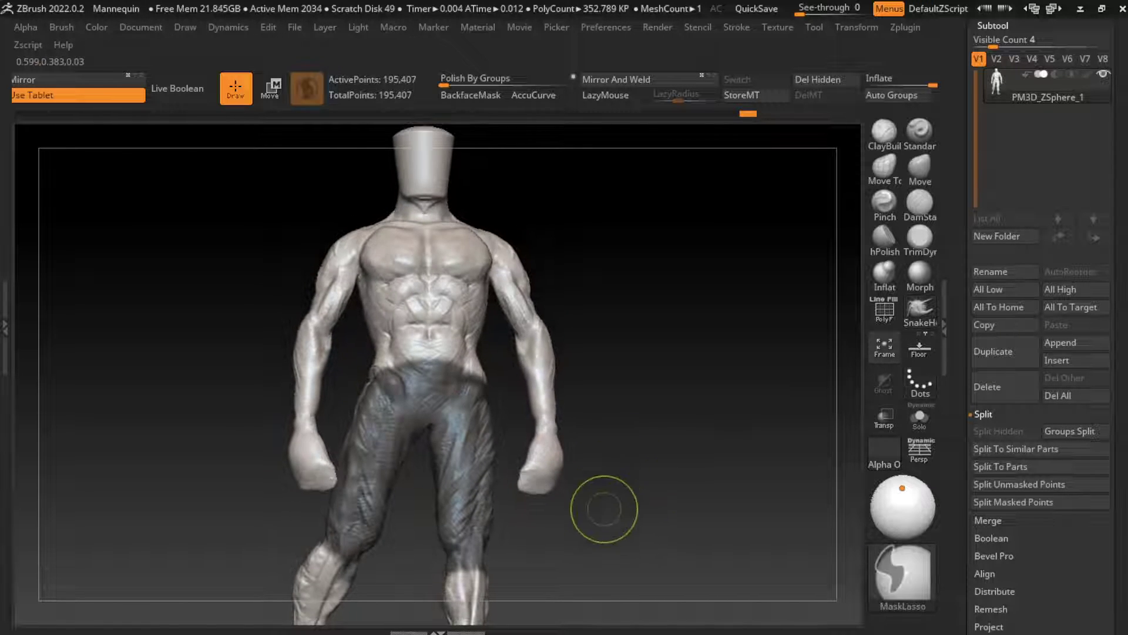
mouse_move(603, 515)
left_mouse_down()
mouse_move(578, 467)
mouse_move(630, 518)
left_mouse_up()
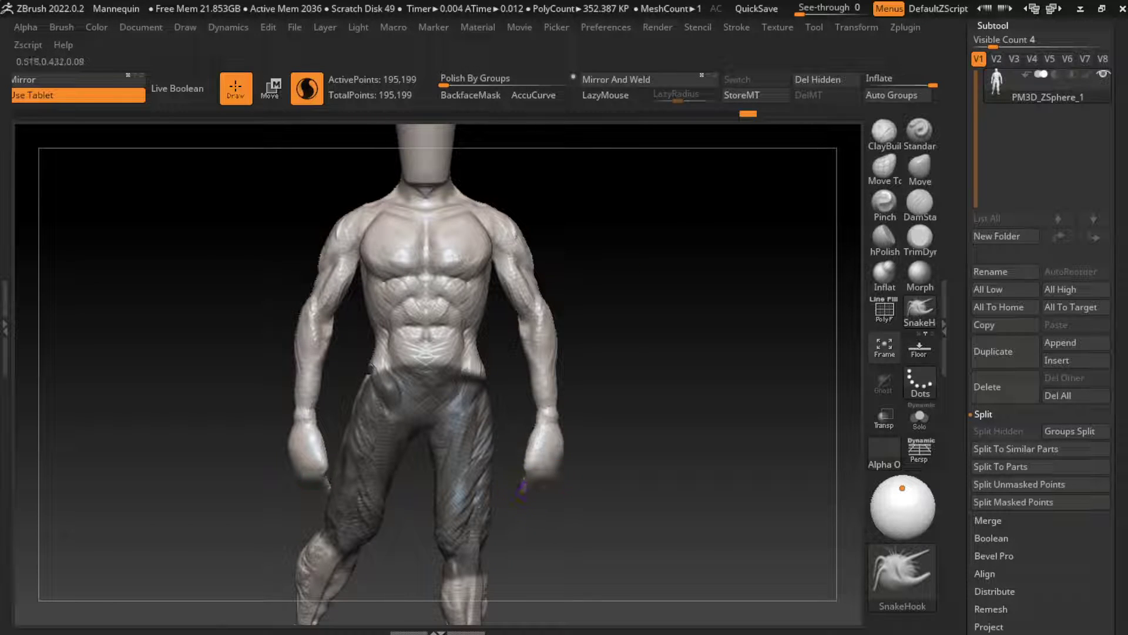
left_click_drag(522, 488, 653, 487)
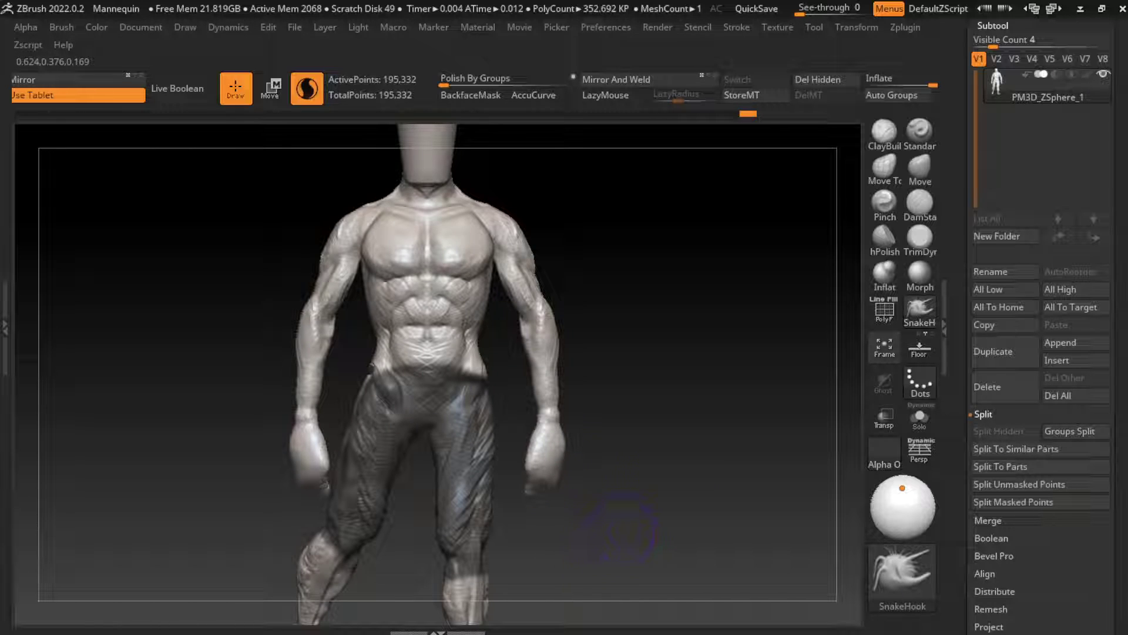
left_click_drag(652, 487, 764, 471)
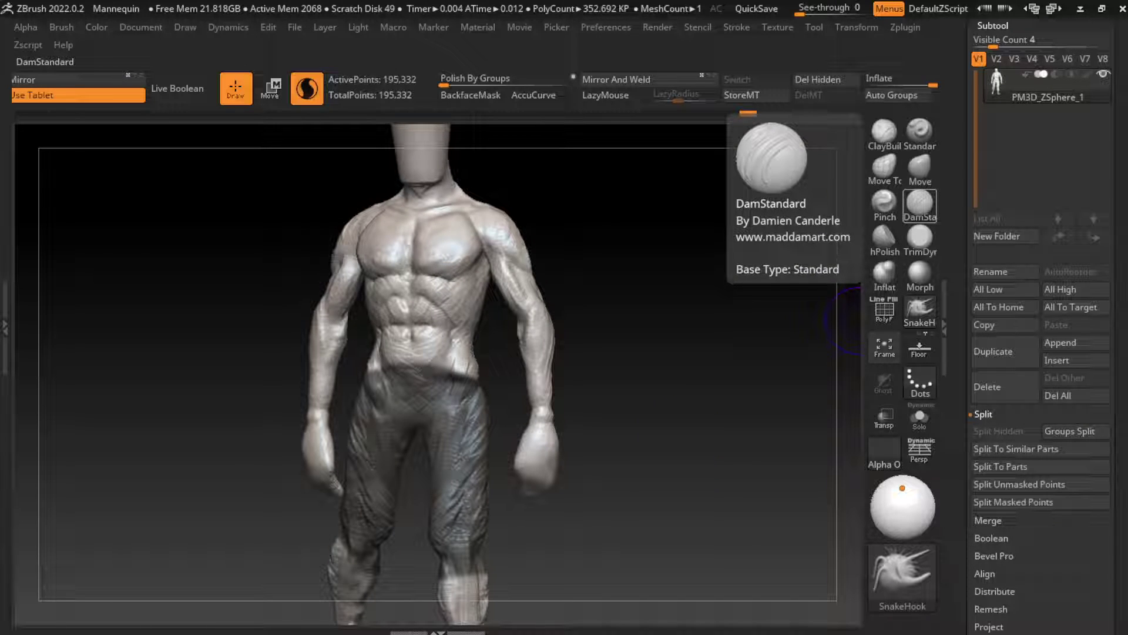
Carve detail into the left hand with DamStandard and lazy-mouse smoothing
key("l")
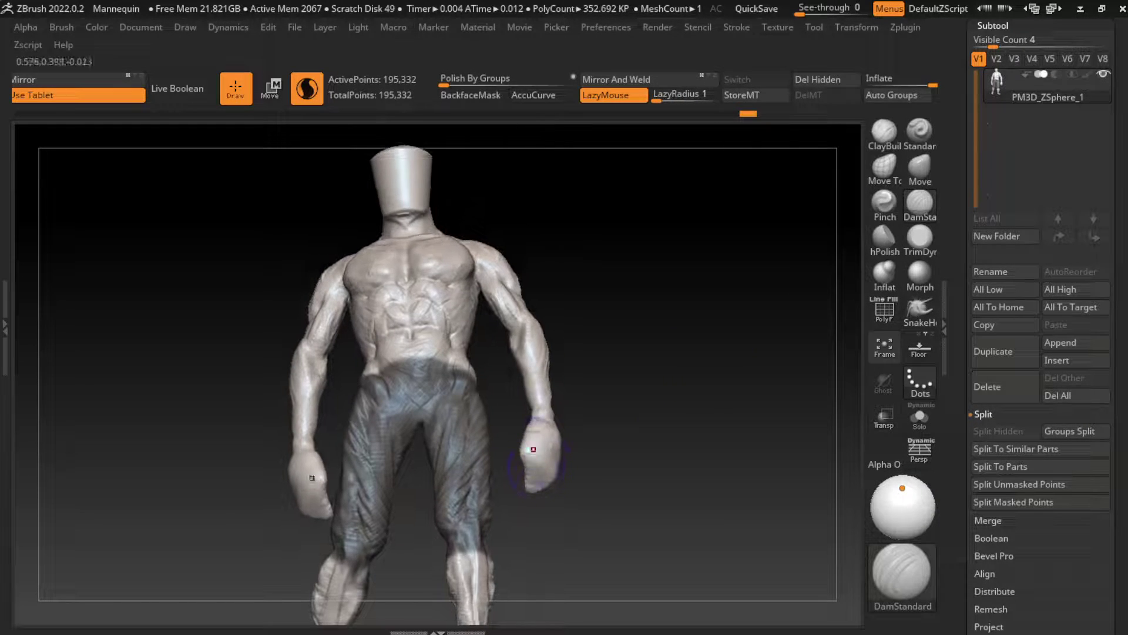
left_click_drag(311, 478, 320, 494)
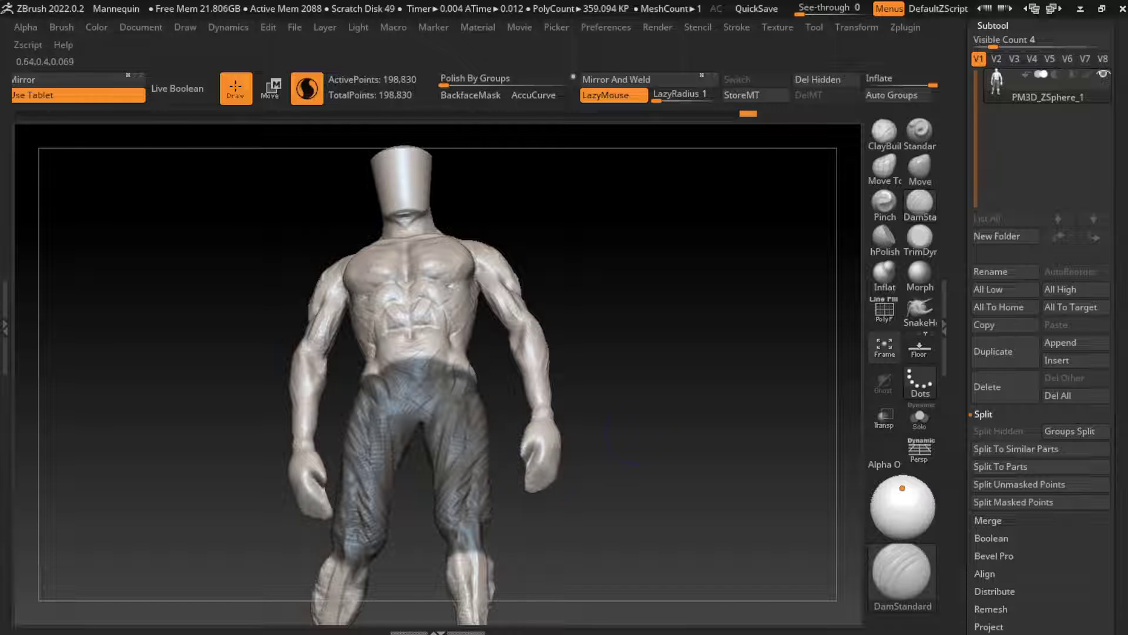
left_click_drag(622, 438, 529, 461)
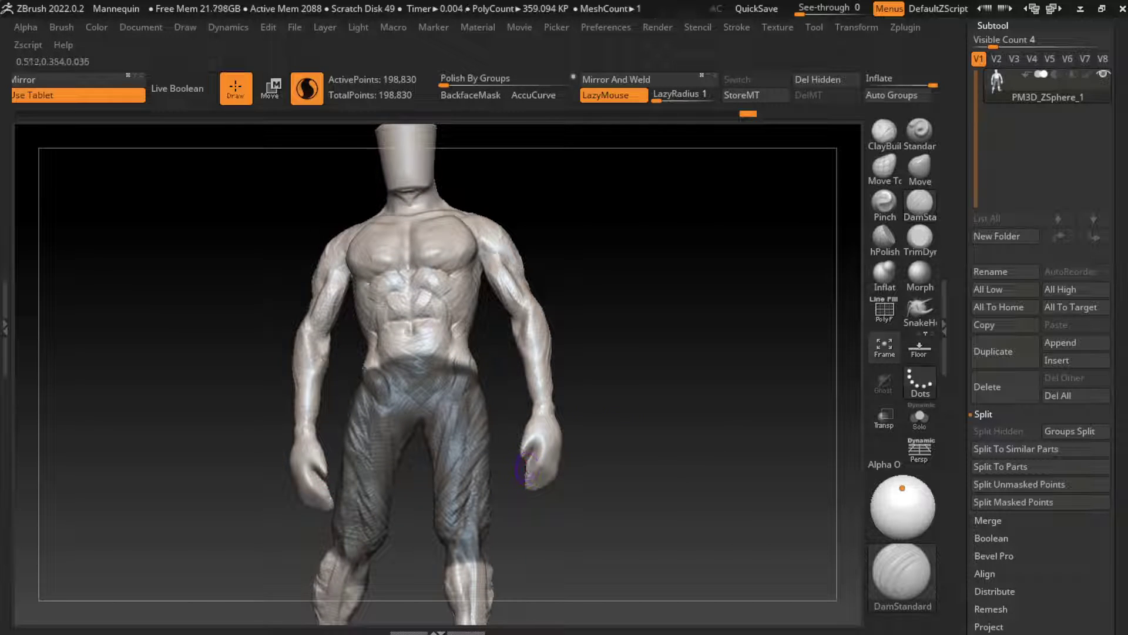
Pull and reshape the left hand with the SnakeHook brush
key("b")
key("s")
key("h")
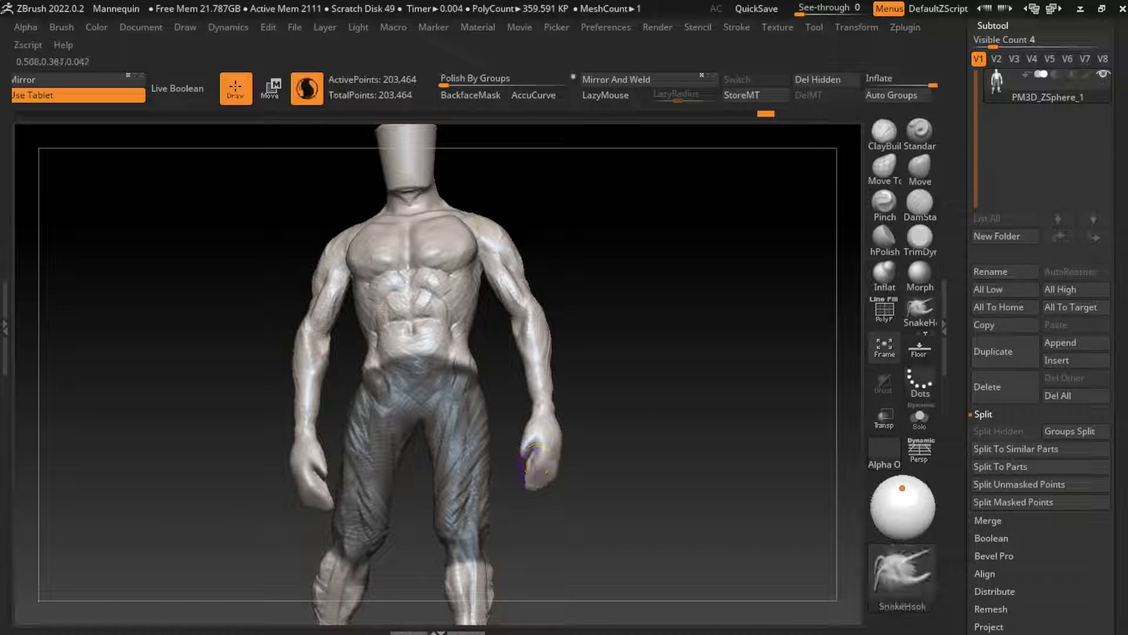
left_click_drag(321, 489, 310, 469)
left_click_drag(623, 435, 644, 410)
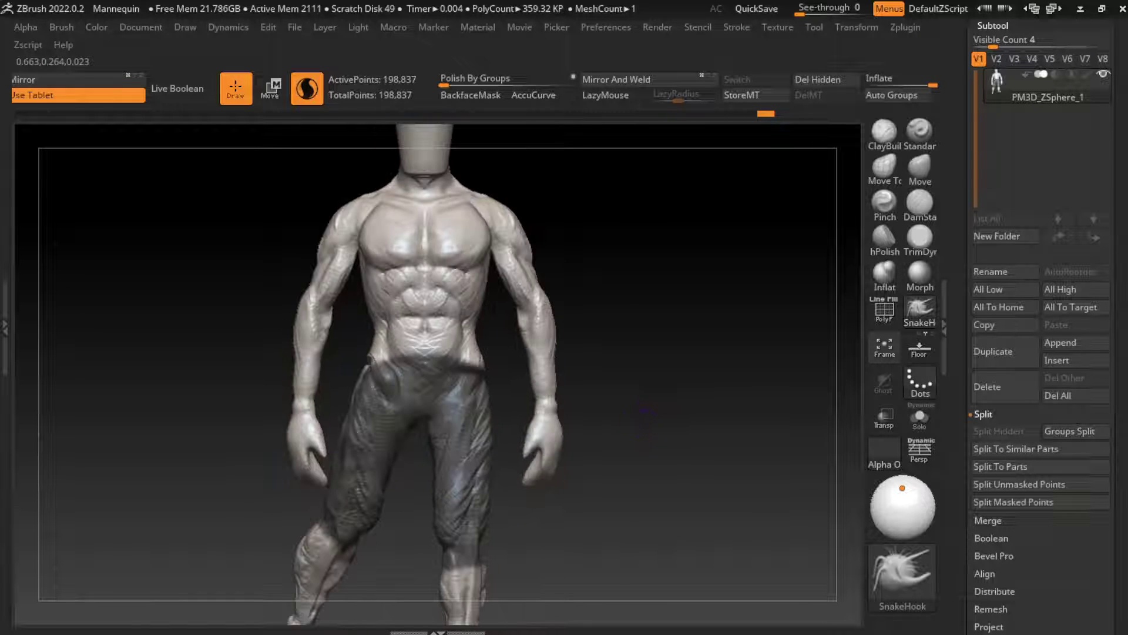
mouse_move(310, 465)
left_mouse_down()
mouse_move(609, 446)
mouse_move(365, 452)
mouse_move(527, 476)
left_mouse_up()
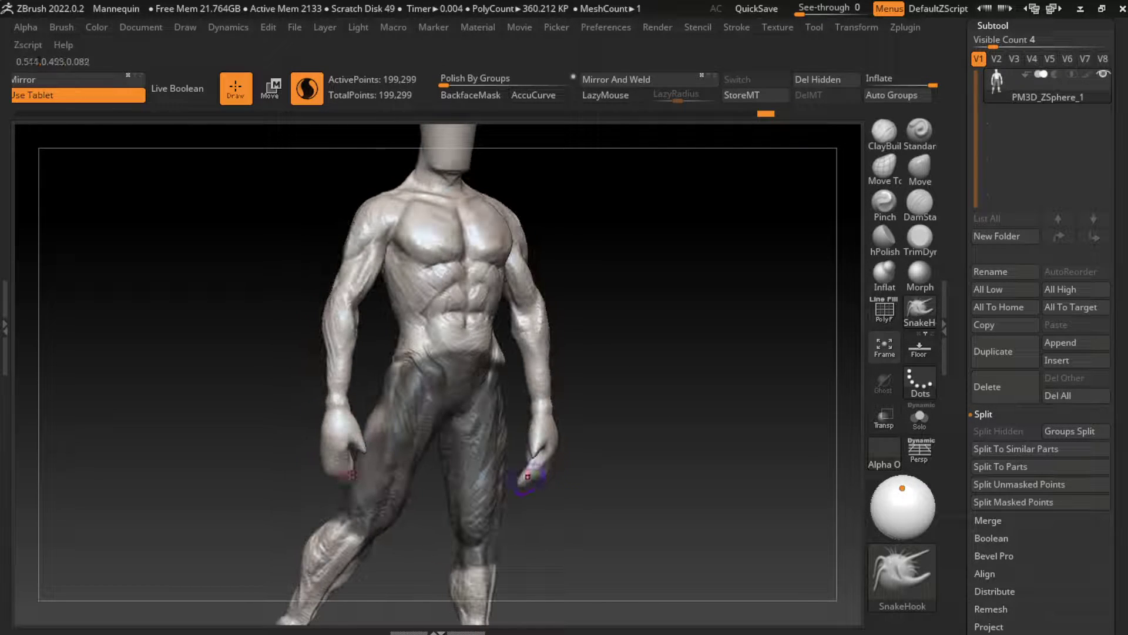
Try an Inflat stroke on the hand, undo it, and return to SnakeHook in front view
left_click_drag(626, 434, 658, 423)
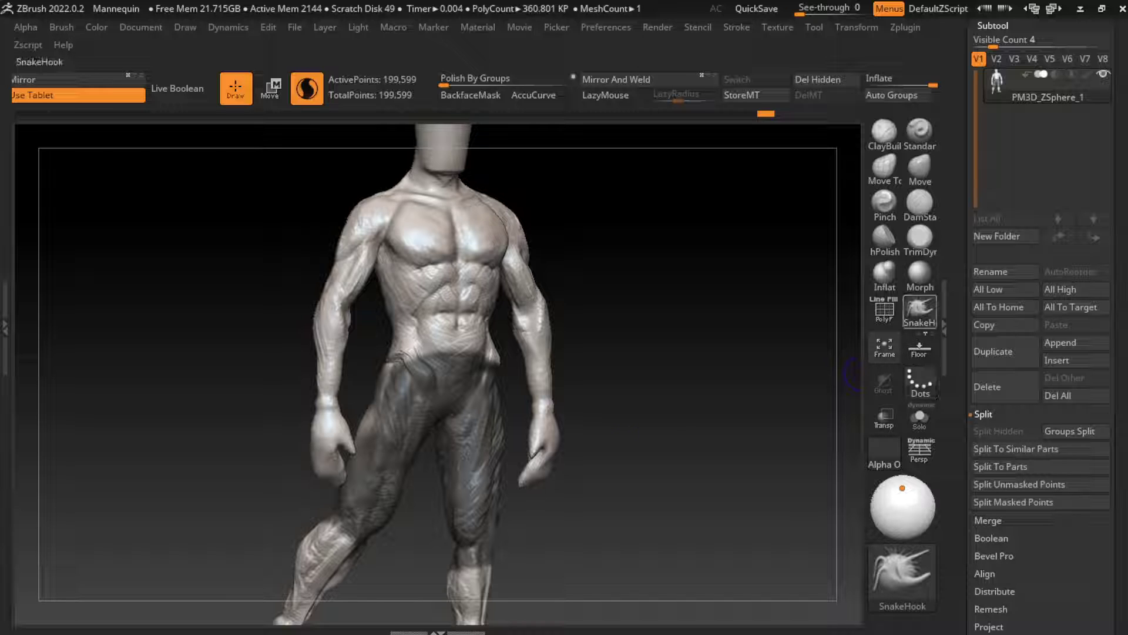
left_click(885, 274)
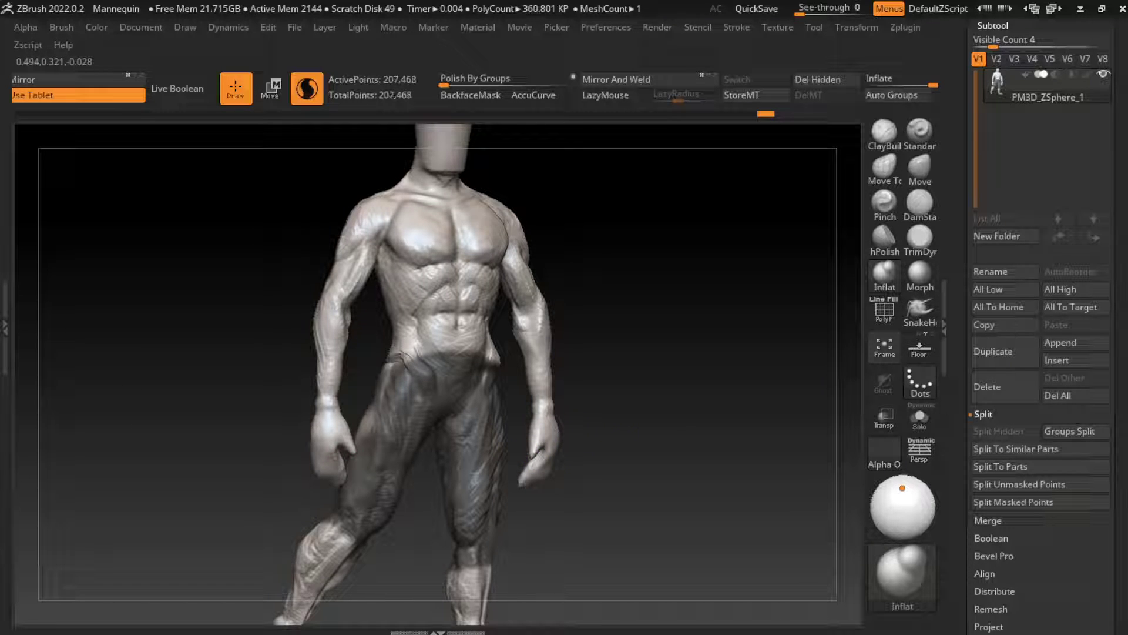
key("ctrl+z")
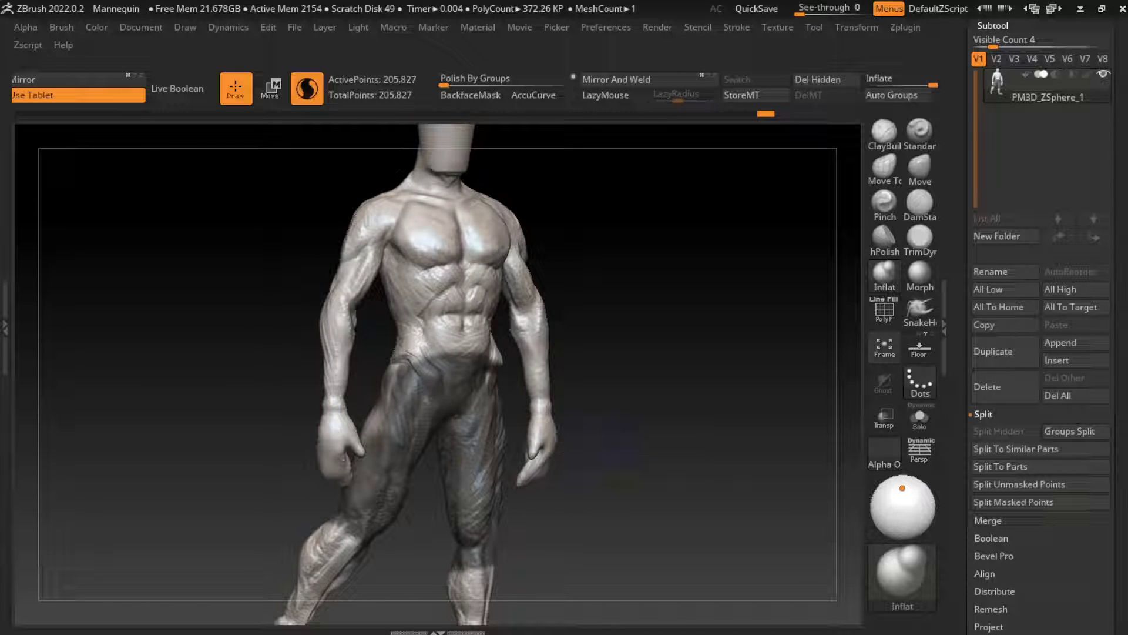
left_click(920, 309)
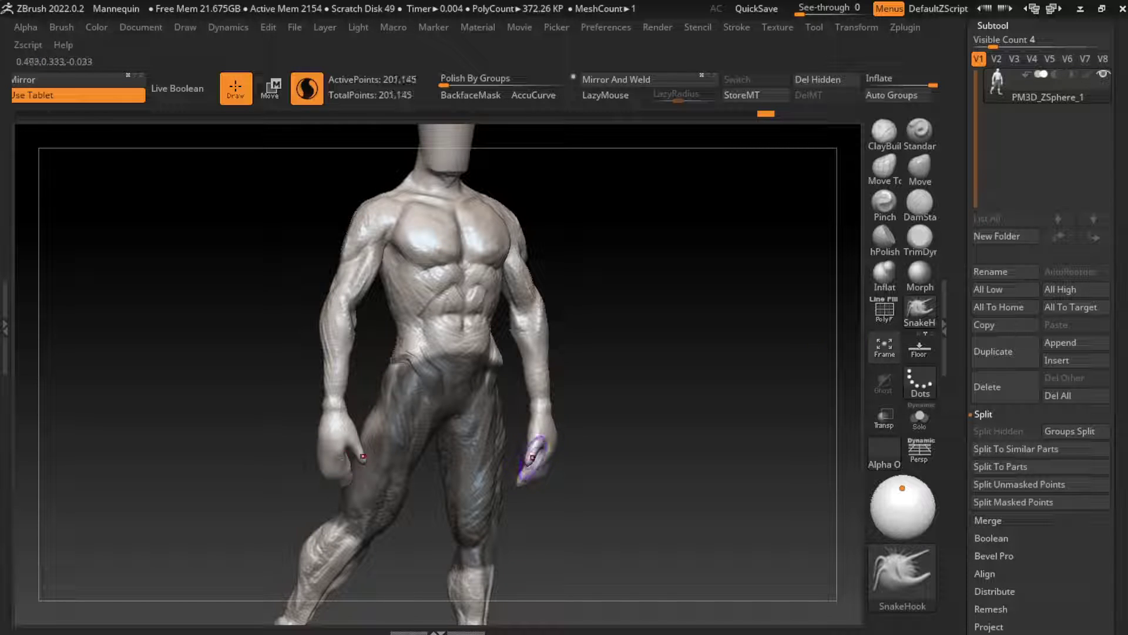
right_click_drag(532, 458, 576, 457)
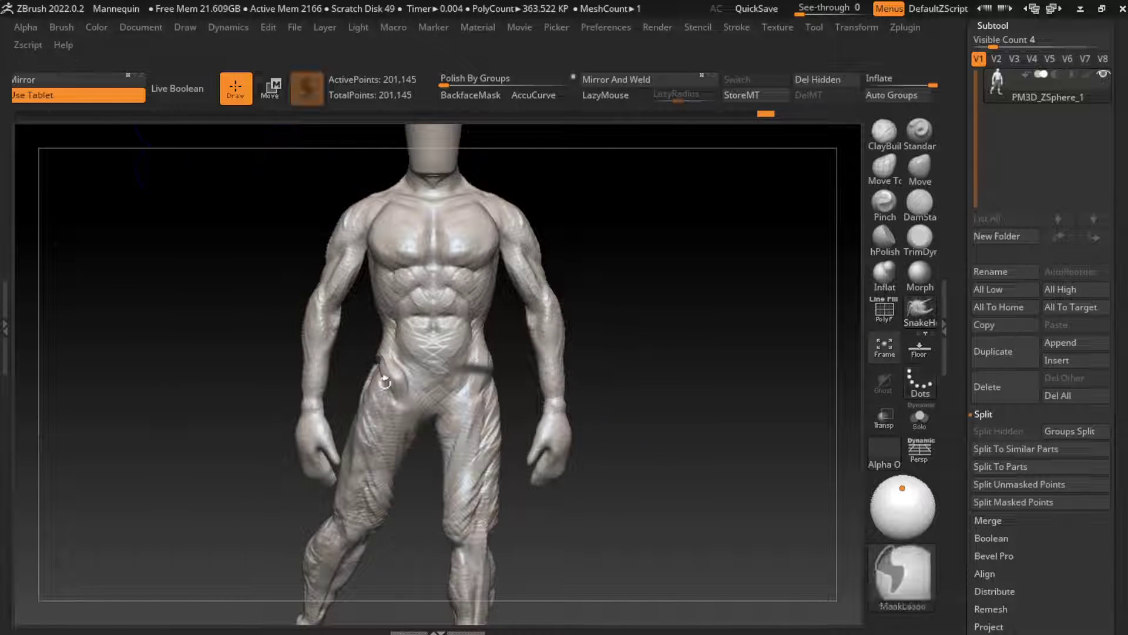
left_click(141, 27)
Build up clay on the hip and the abdomen-to-hip transition with ClayBuildup
scroll(621, 414, "up", 3)
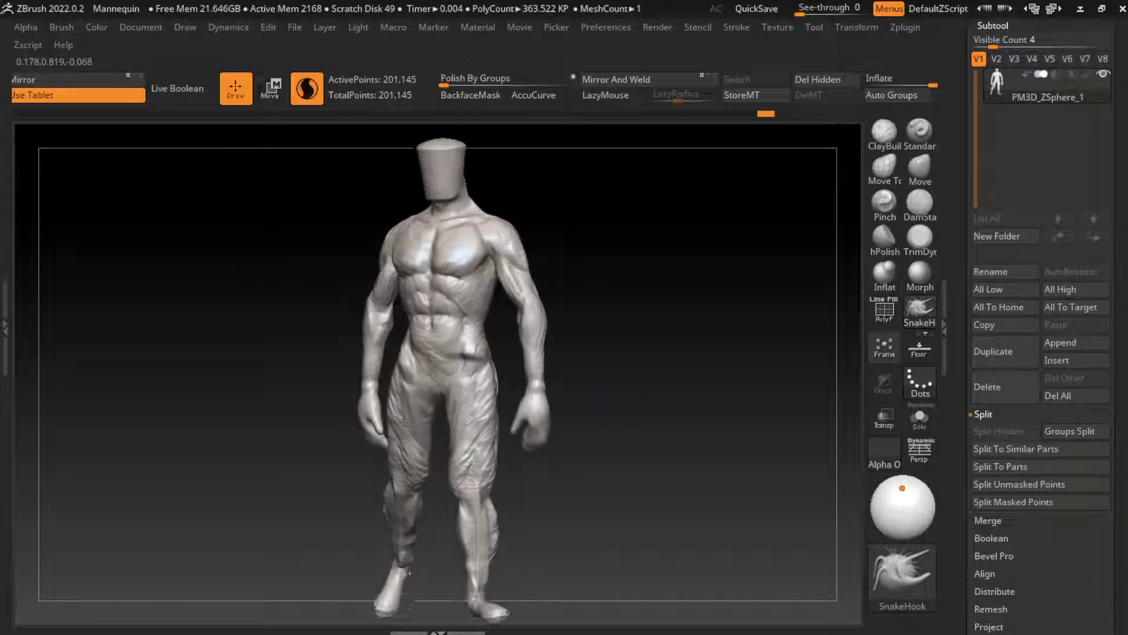
scroll(620, 413, "up", 2)
key("b")
key("c")
key("b")
key("l")
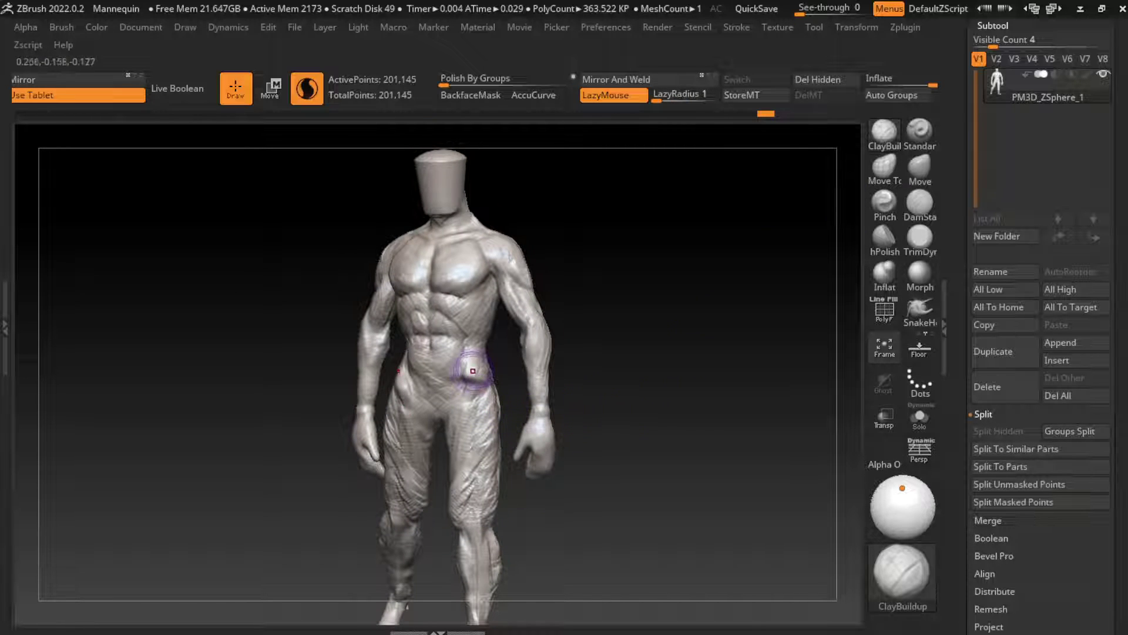
left_click_drag(476, 368, 487, 453)
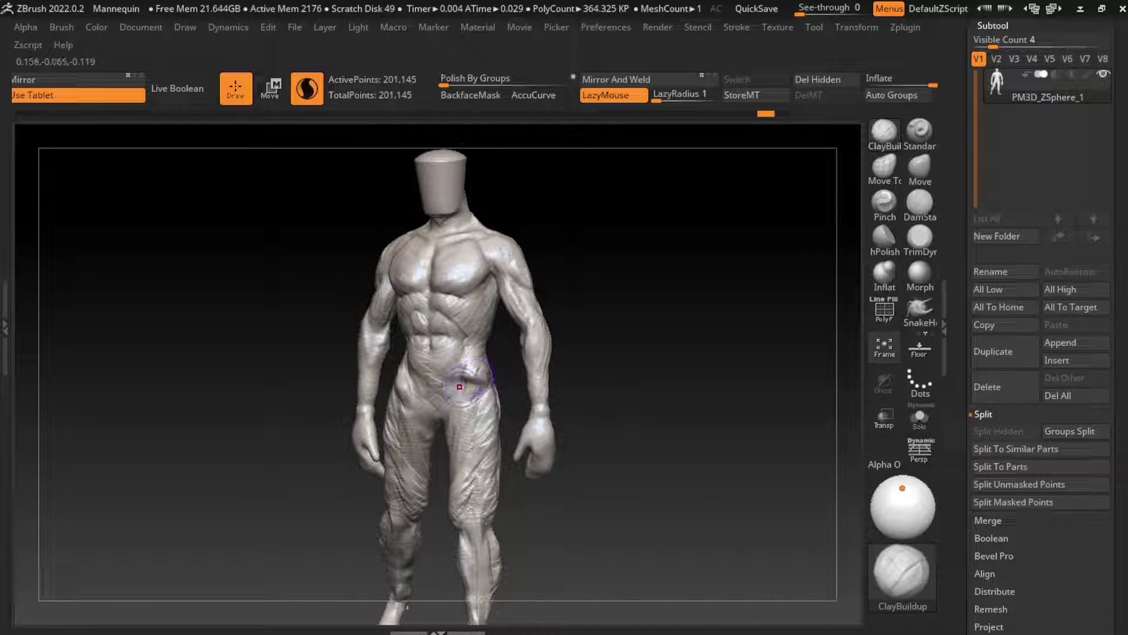
mouse_move(460, 387)
left_mouse_down()
mouse_move(480, 371)
mouse_move(529, 372)
left_mouse_up()
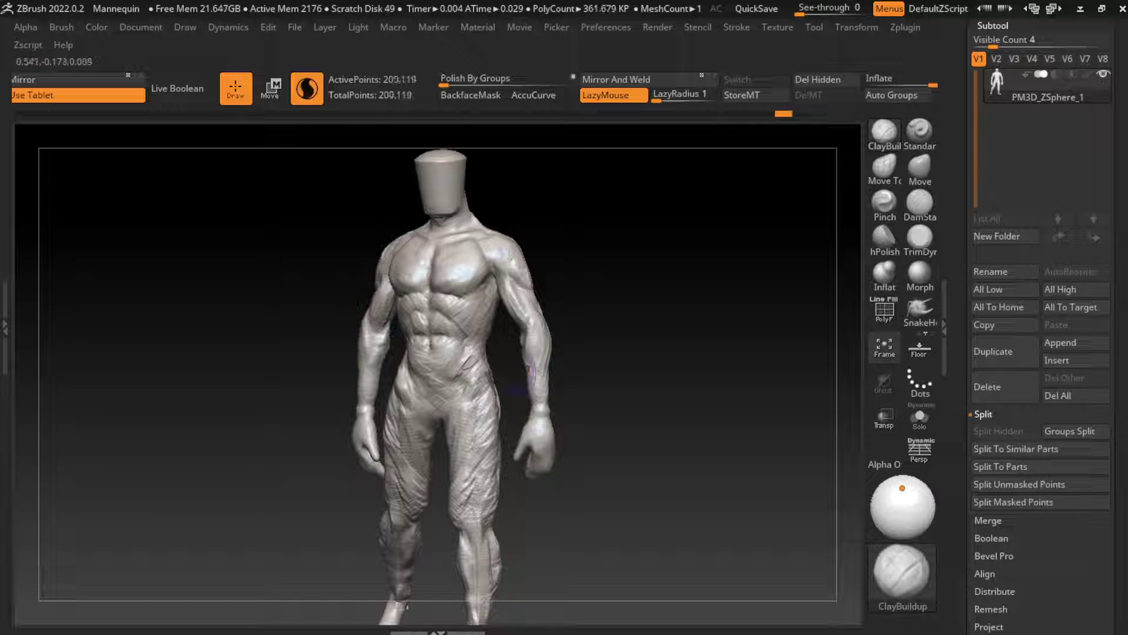
mouse_move(468, 344)
left_mouse_down()
mouse_move(483, 374)
mouse_move(487, 366)
left_mouse_up()
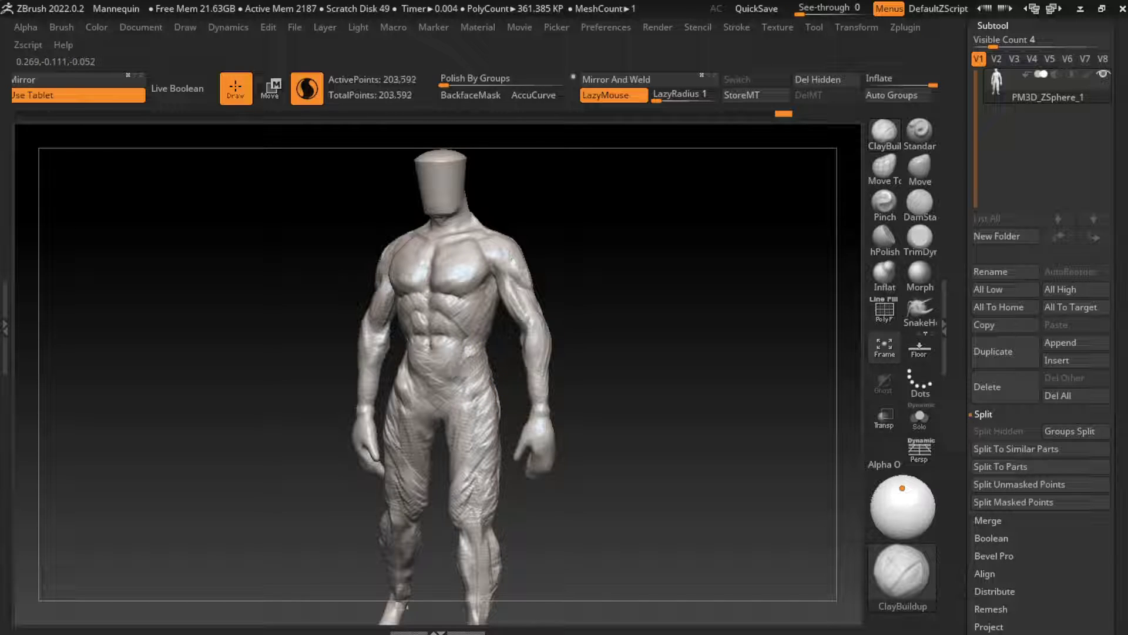
Sculpt the crotch, inner thigh, right hip and thigh muscles with ClayBuildup
left_click_drag(459, 411, 435, 362)
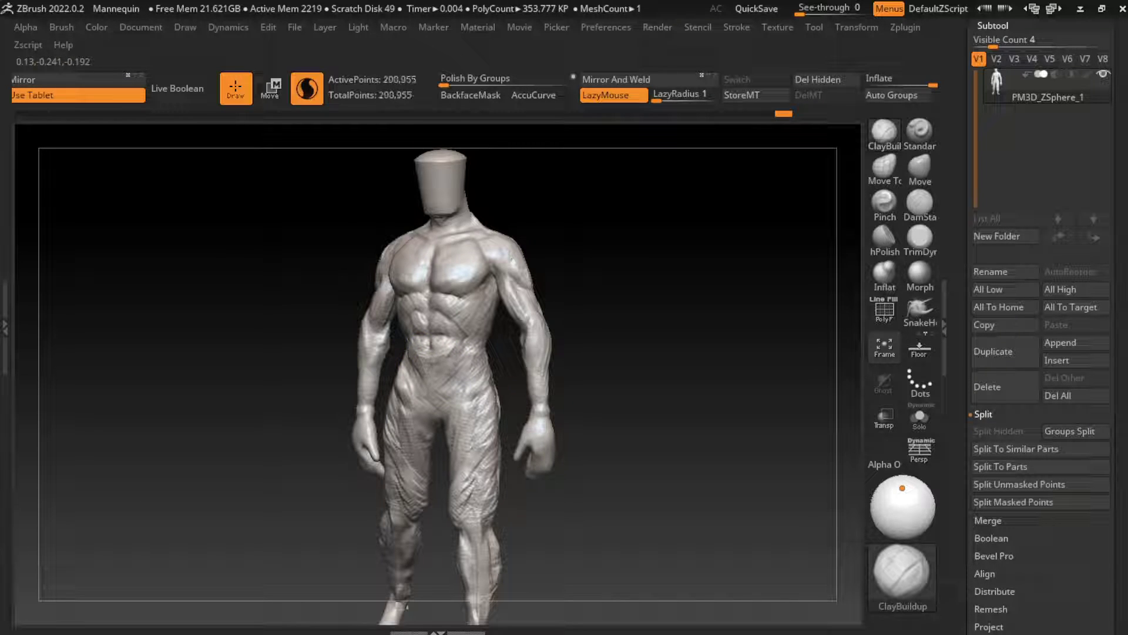
mouse_move(435, 405)
left_mouse_down()
mouse_move(420, 376)
mouse_move(399, 382)
mouse_move(395, 364)
mouse_move(393, 382)
mouse_move(414, 332)
left_mouse_up()
mouse_move(479, 379)
left_mouse_down()
mouse_move(480, 353)
mouse_move(491, 373)
mouse_move(487, 355)
left_mouse_up()
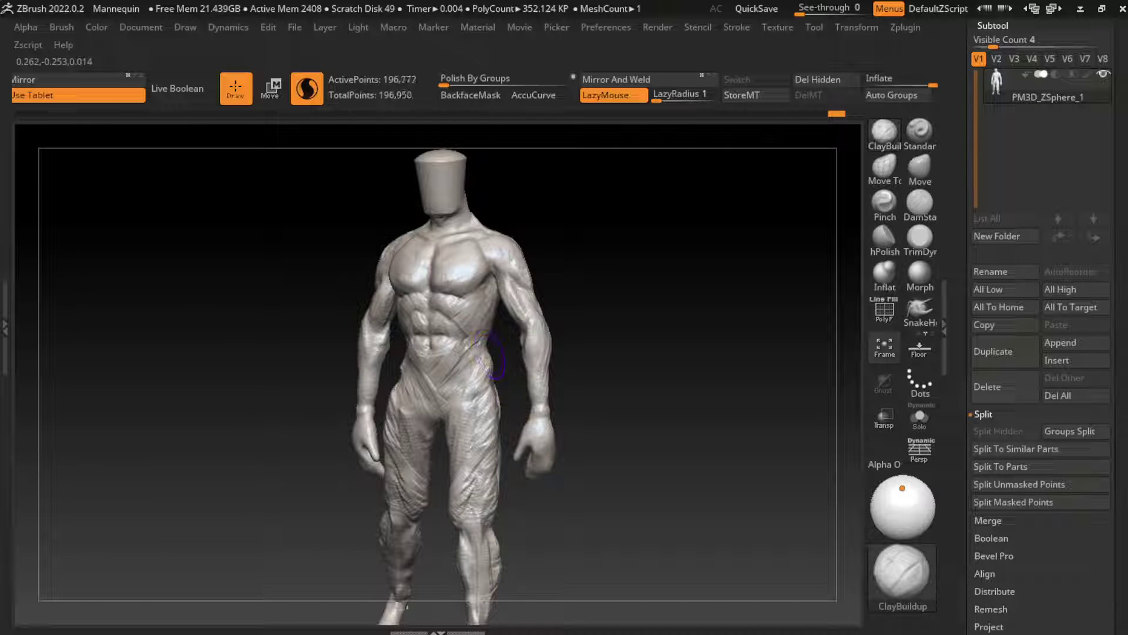
left_click_drag(484, 402, 470, 420)
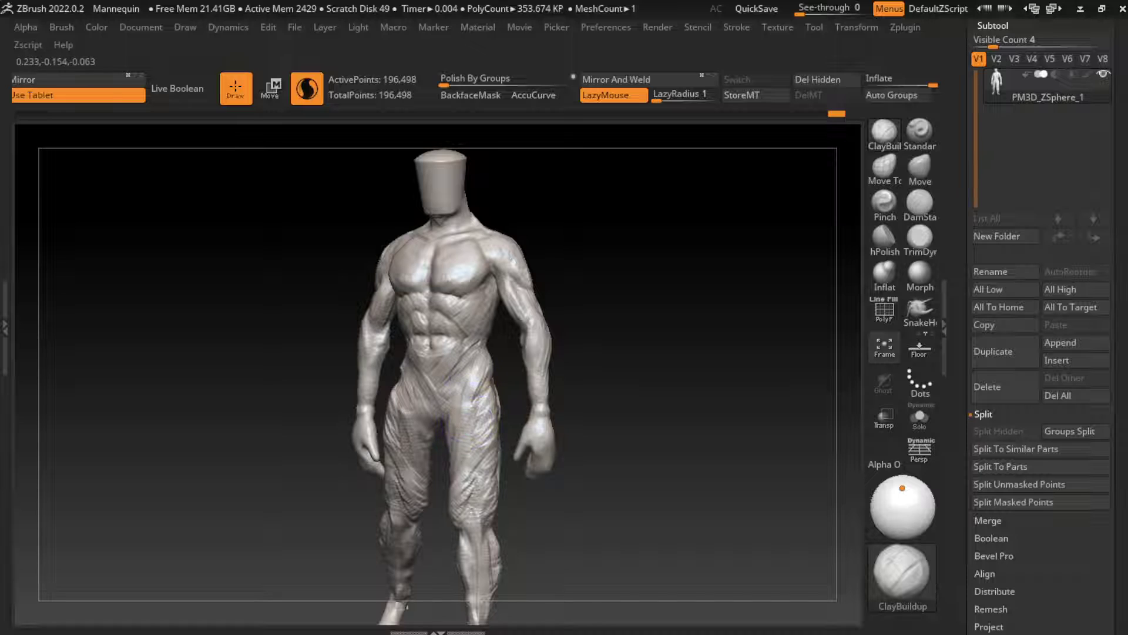
left_click_drag(482, 364, 471, 409)
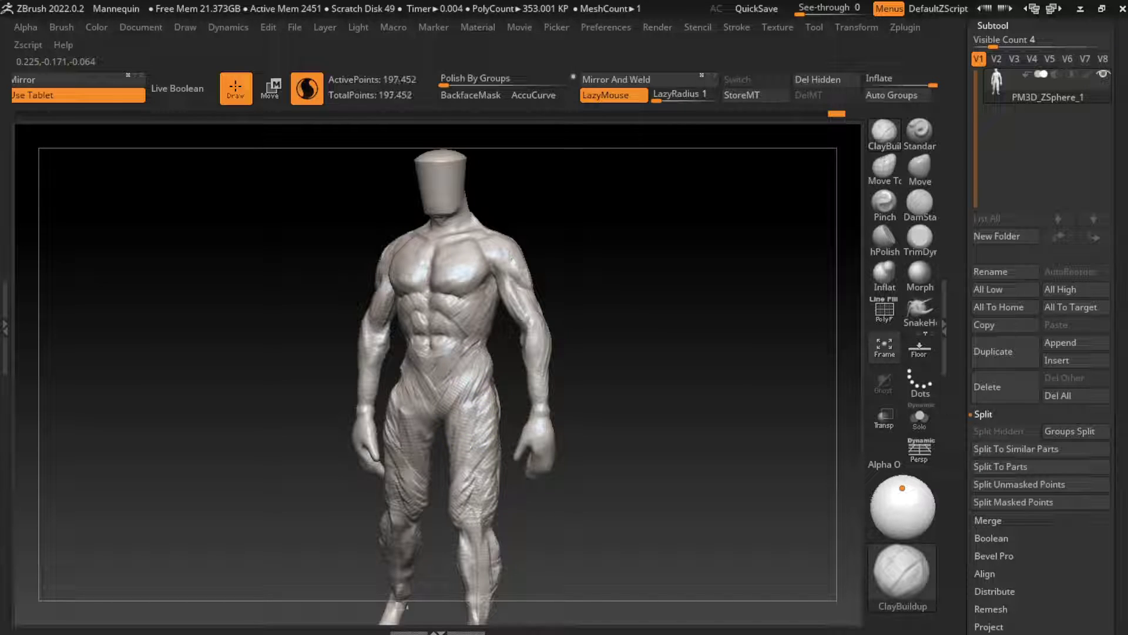
mouse_move(429, 370)
left_mouse_down()
mouse_move(420, 406)
mouse_move(432, 412)
left_mouse_up()
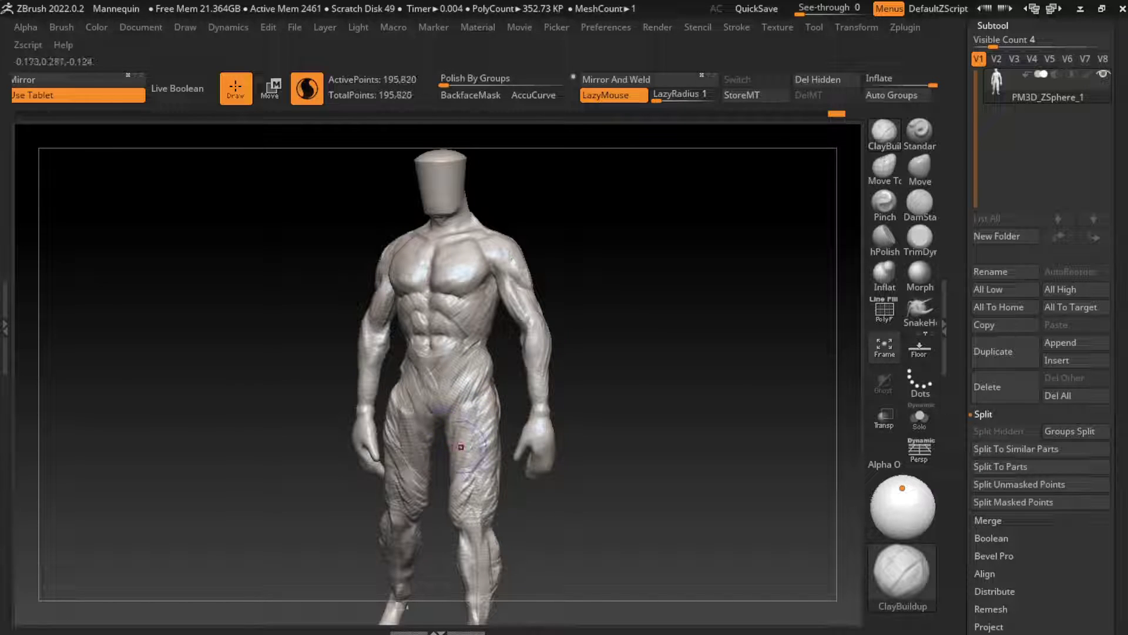
mouse_move(470, 464)
left_mouse_down()
mouse_move(480, 395)
mouse_move(470, 435)
left_mouse_up()
Carve DamStandard creases into the thigh and along the inner hip
left_click(920, 203)
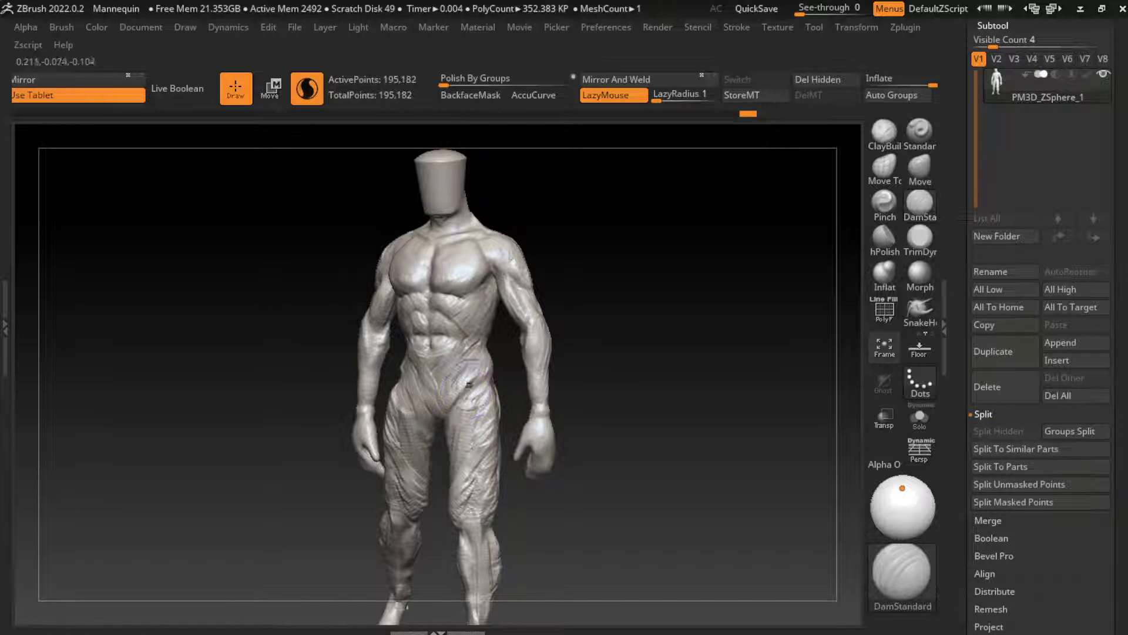
left_click_drag(487, 358, 493, 400)
mouse_move(423, 388)
left_mouse_down()
mouse_move(405, 420)
mouse_move(432, 387)
mouse_move(426, 370)
mouse_move(414, 376)
left_mouse_up()
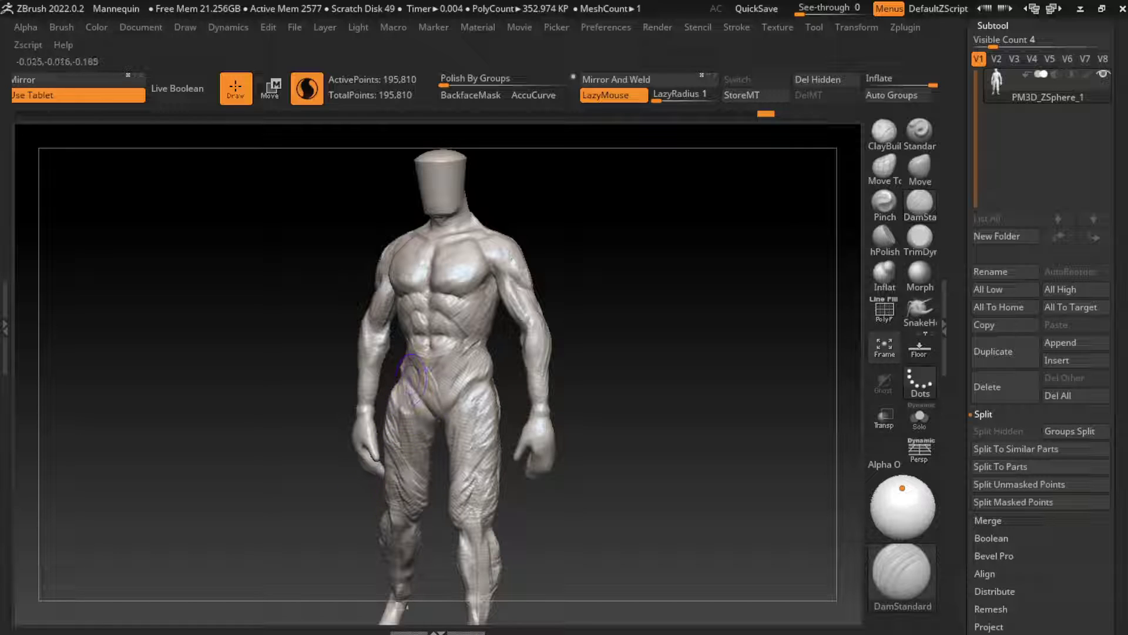
left_click_drag(675, 355, 793, 240)
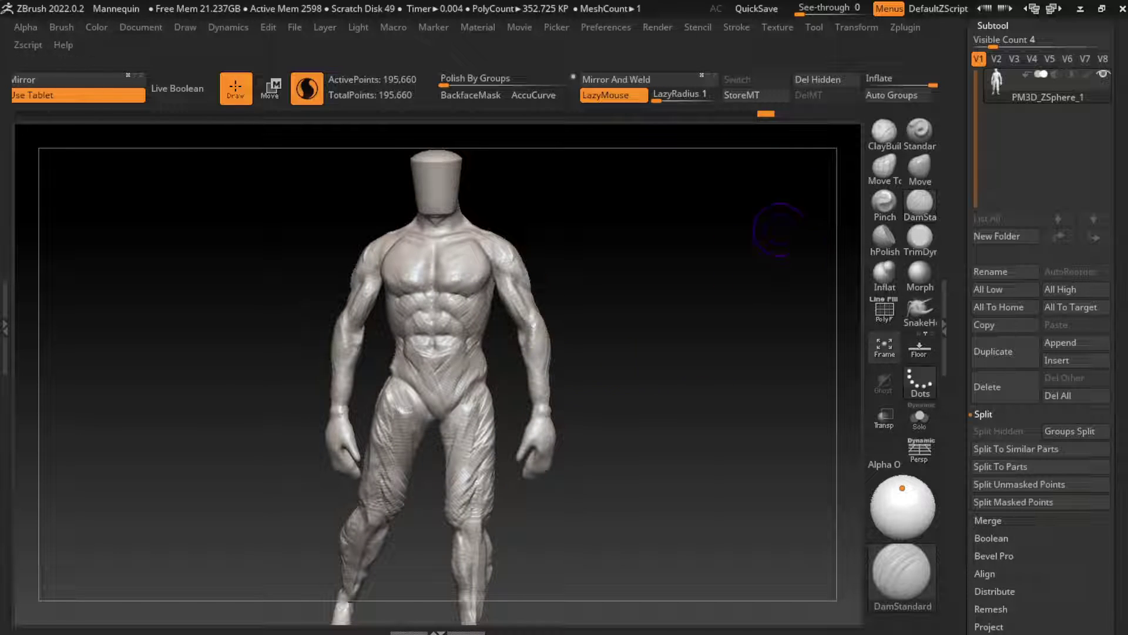
Build up the abdomen with ClayBuildup and Shift-smooth away the hip bulge
left_click(885, 132)
left_click_drag(734, 264, 705, 265)
mouse_move(411, 382)
left_mouse_down()
mouse_move(426, 353)
mouse_move(382, 349)
mouse_move(388, 399)
left_mouse_up()
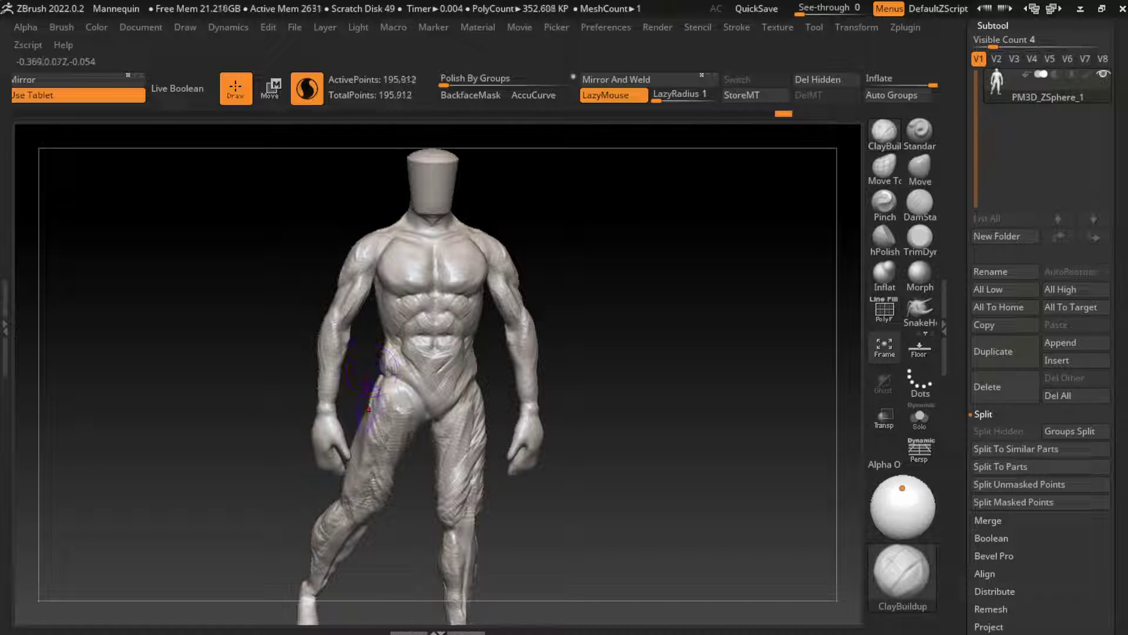
left_click_drag(382, 353, 374, 432, "shift")
left_click_drag(587, 411, 628, 393, "shift")
key("l")
left_click_drag(406, 365, 424, 412)
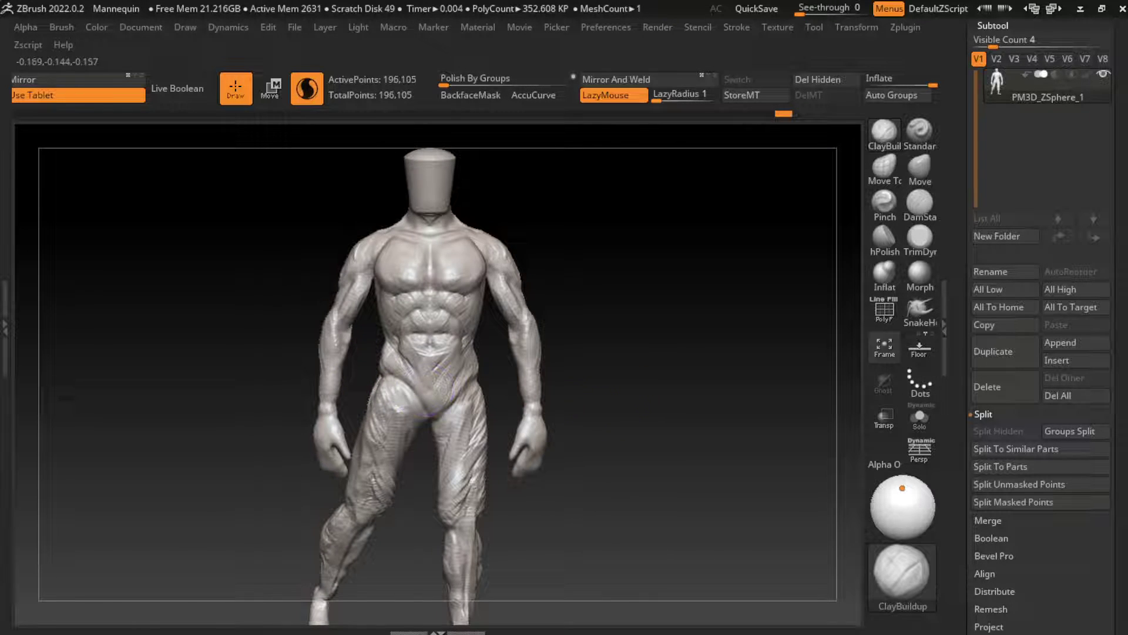
left_click(141, 27)
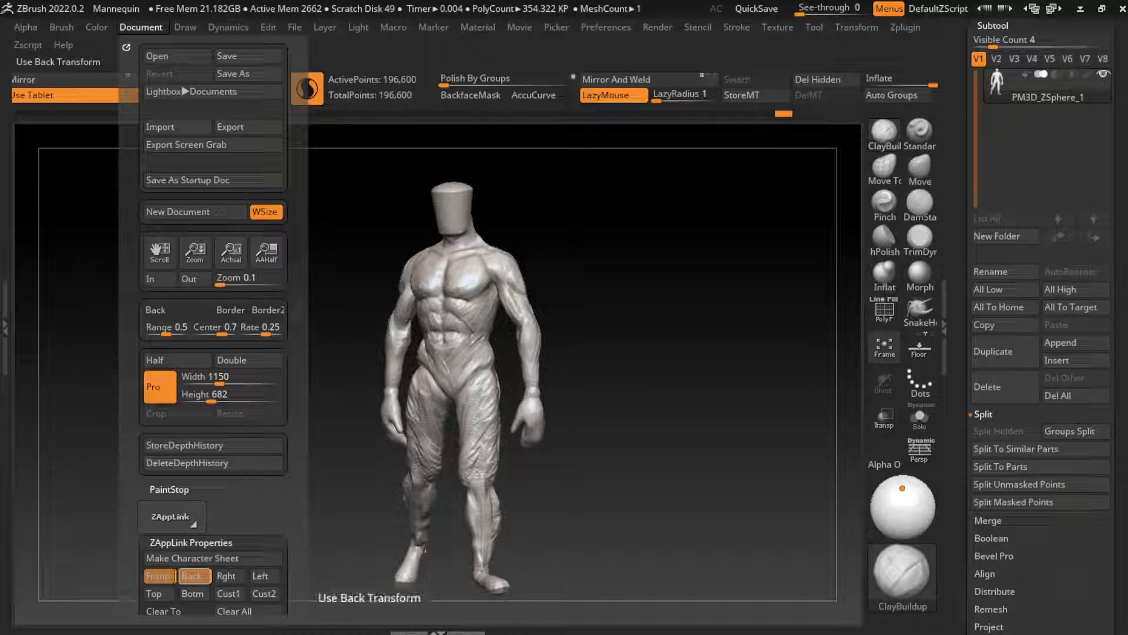
Build up and reshape the thigh muscles with ClayBuildup
left_click(194, 576)
mouse_move(470, 412)
left_mouse_down()
mouse_move(489, 411)
mouse_move(488, 506)
mouse_move(471, 466)
mouse_move(493, 412)
left_mouse_up()
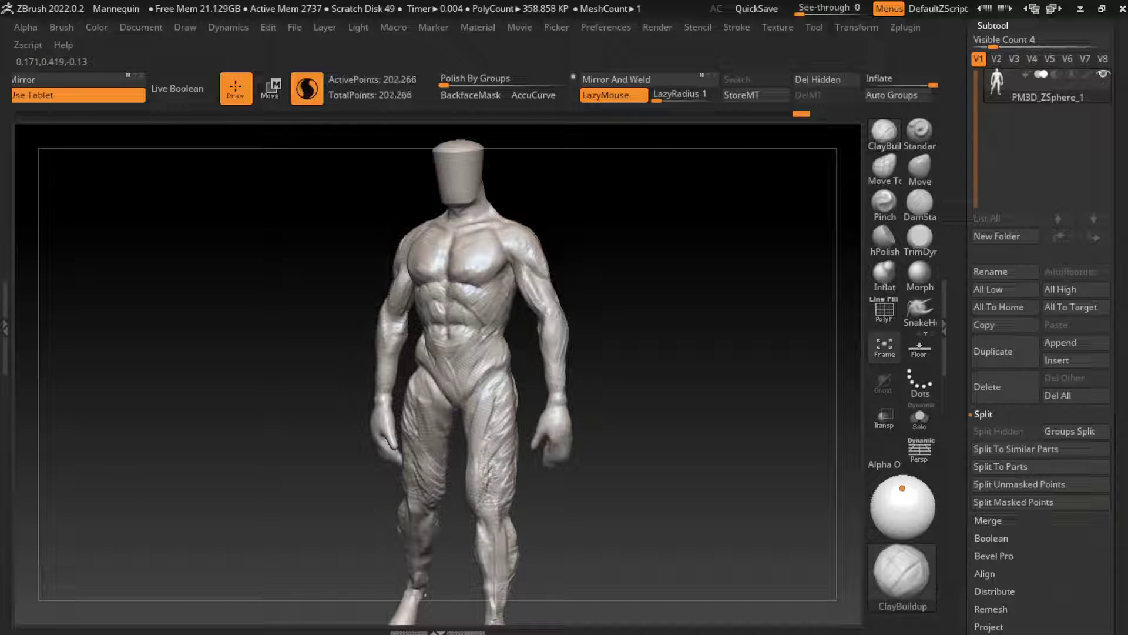
left_click_drag(481, 485, 473, 505)
mouse_move(479, 447)
left_mouse_down()
mouse_move(473, 421)
mouse_move(457, 438)
mouse_move(459, 498)
left_mouse_up()
key("b")
key("d")
key("s")
Add ClayBuildup form near the hip and on the thigh, orbiting between strokes
left_click_drag(764, 294, 819, 181)
key("b")
key("c")
key("b")
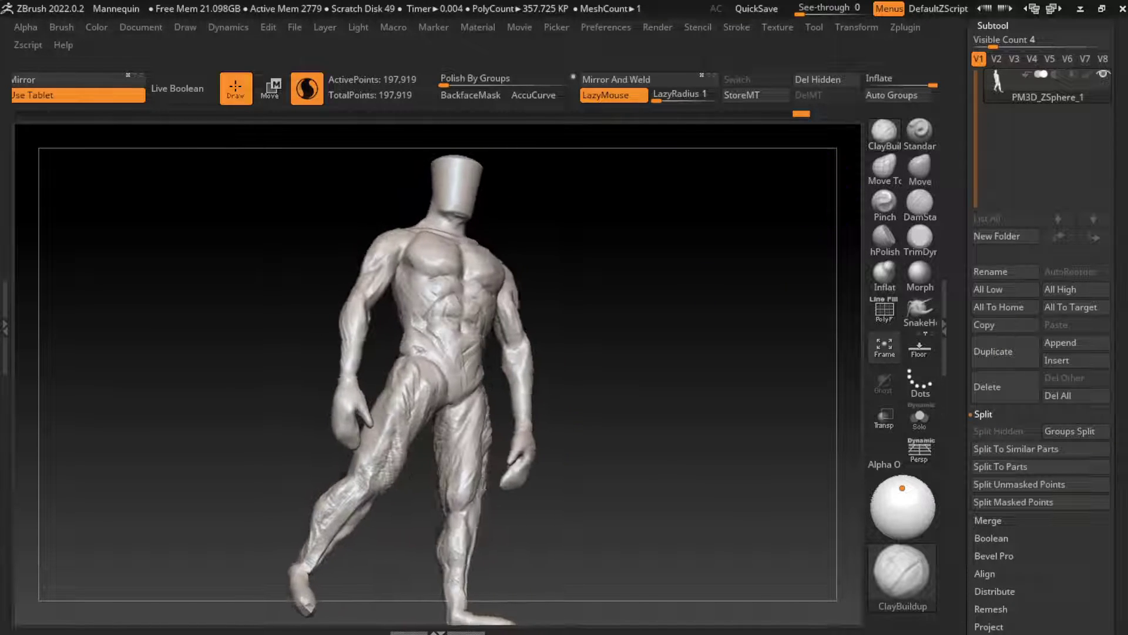
left_click_drag(529, 420, 445, 412)
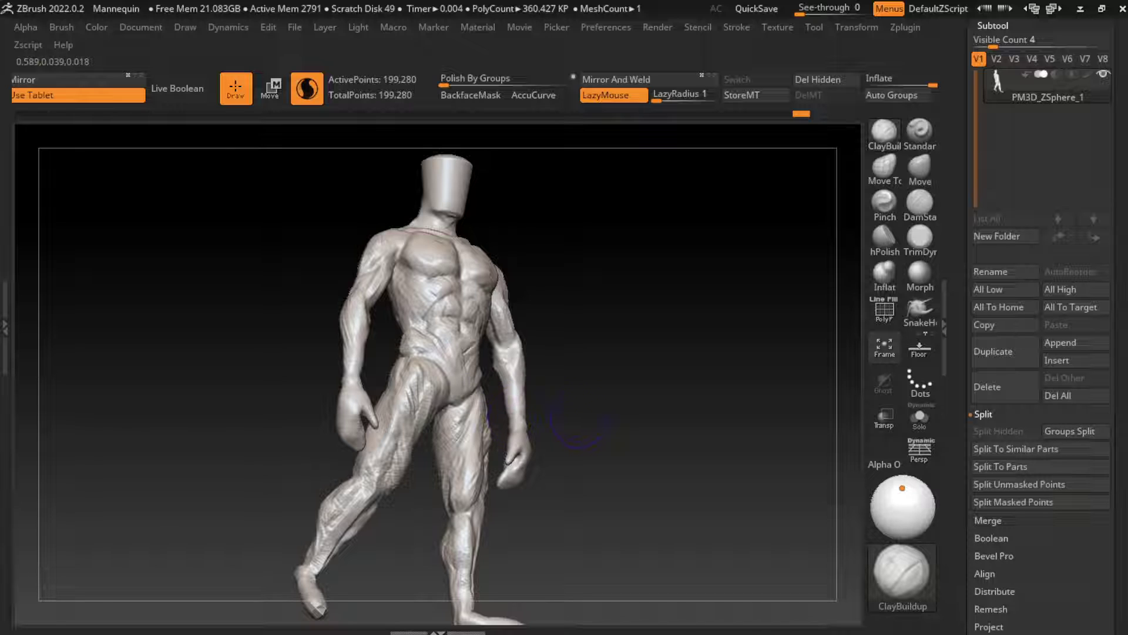
left_click_drag(579, 420, 552, 609)
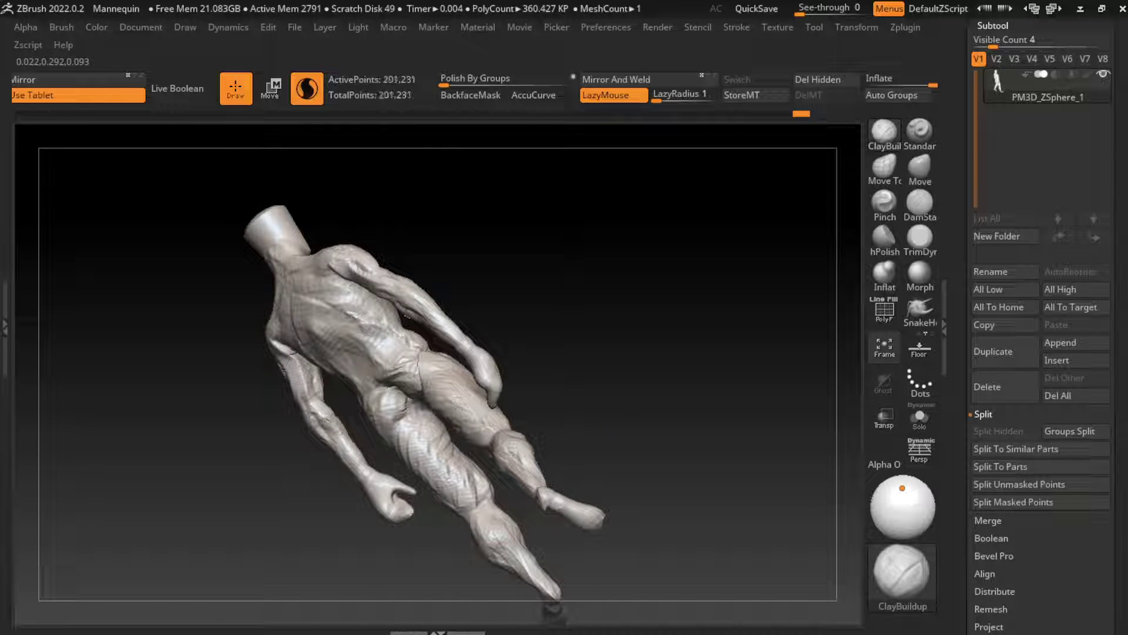
mouse_move(412, 402)
left_mouse_down()
mouse_move(415, 428)
mouse_move(434, 441)
left_mouse_up()
mouse_move(647, 353)
left_mouse_down()
mouse_move(517, 438)
mouse_move(558, 364)
mouse_move(635, 359)
left_mouse_up()
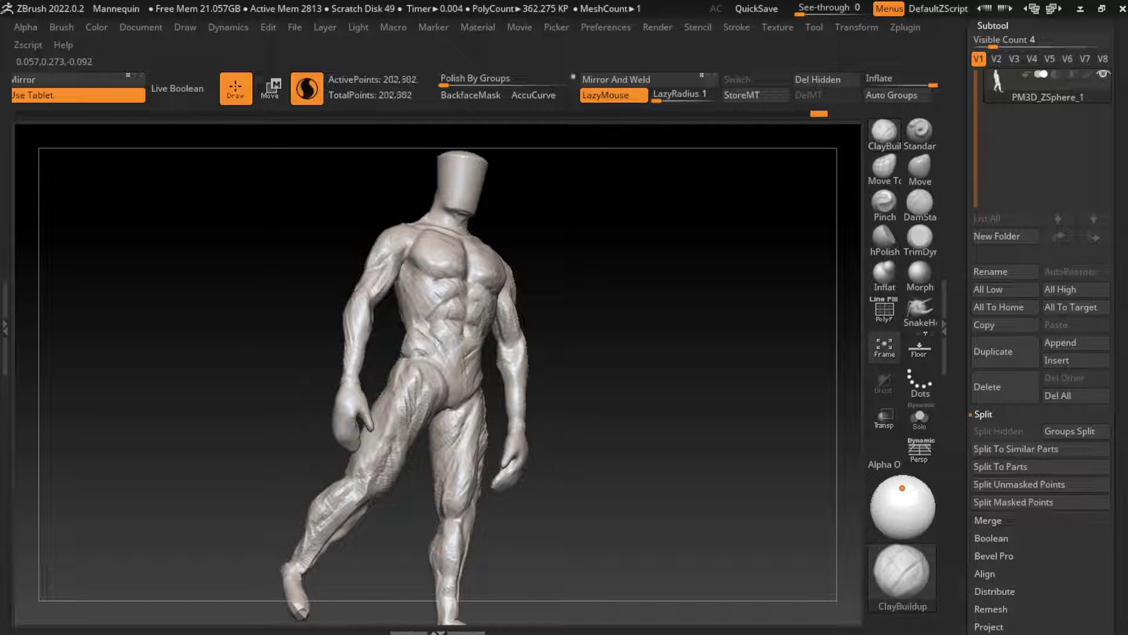
mouse_move(438, 496)
left_mouse_down()
mouse_move(443, 420)
mouse_move(447, 435)
mouse_move(459, 427)
mouse_move(455, 467)
left_mouse_up()
left_click_drag(592, 461, 646, 398)
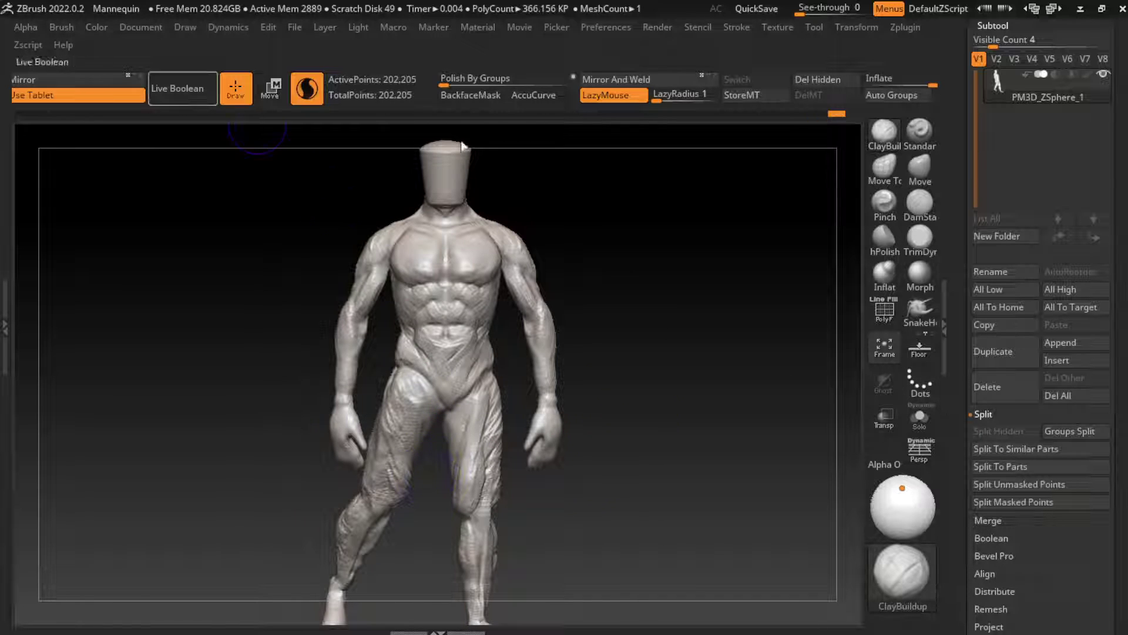
Hide the right-side forearm below the shoulder with a SelectRect box in front view
left_click(141, 27)
left_click(159, 575)
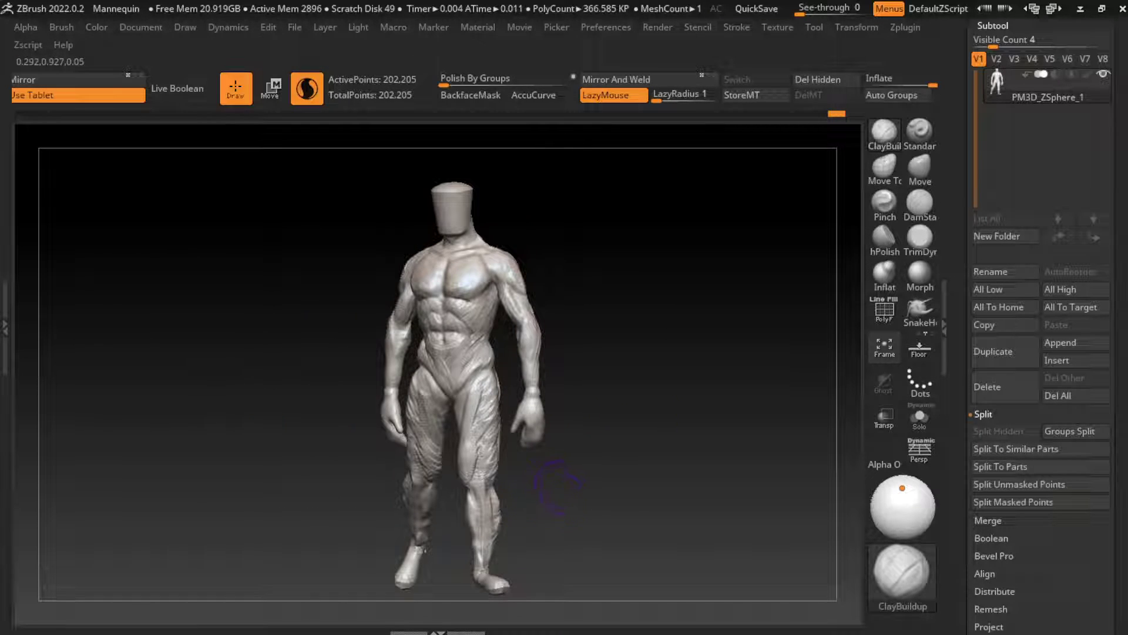
left_click_drag(559, 485, 586, 499, "alt")
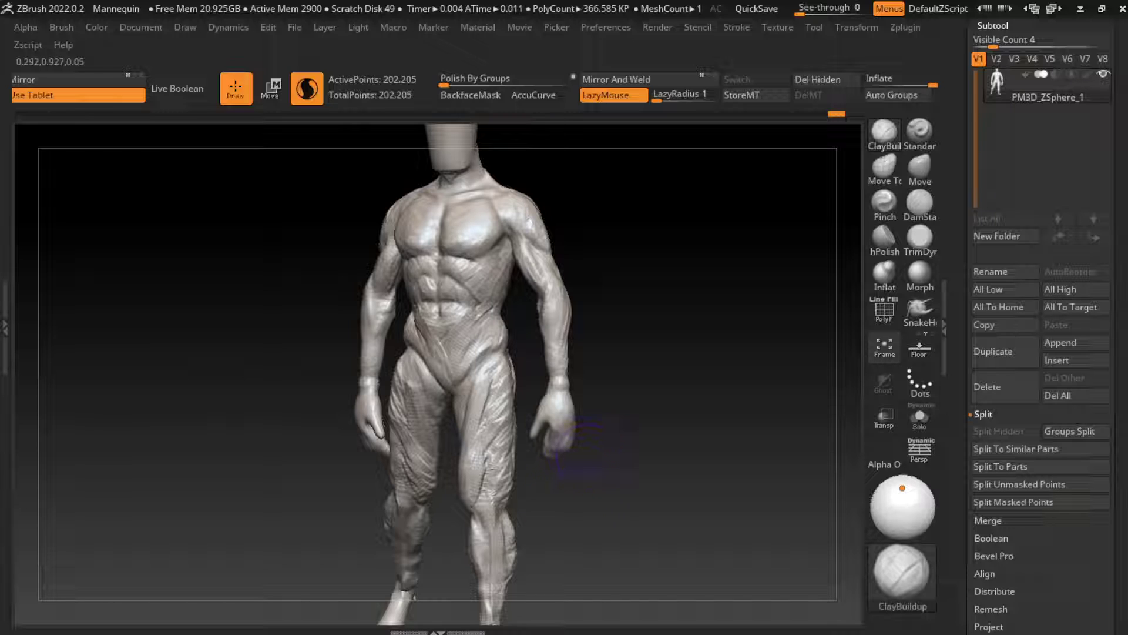
left_click_drag(588, 438, 643, 423, "shift")
left_click_drag(560, 268, 626, 495, "ctrl+shift")
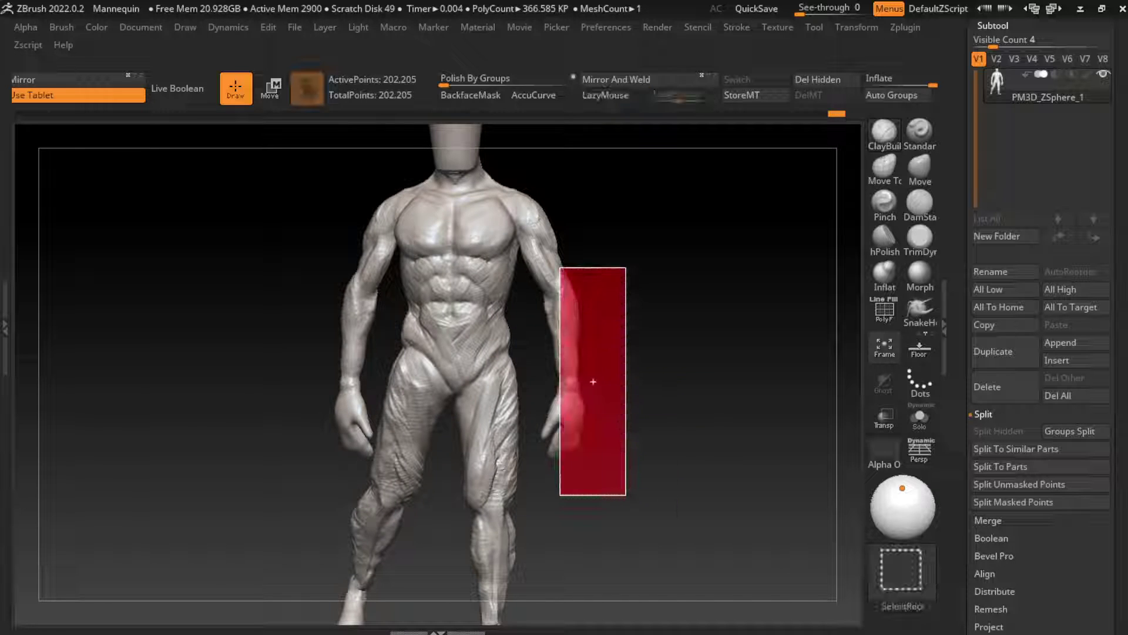
left_click_drag(593, 406, 617, 420)
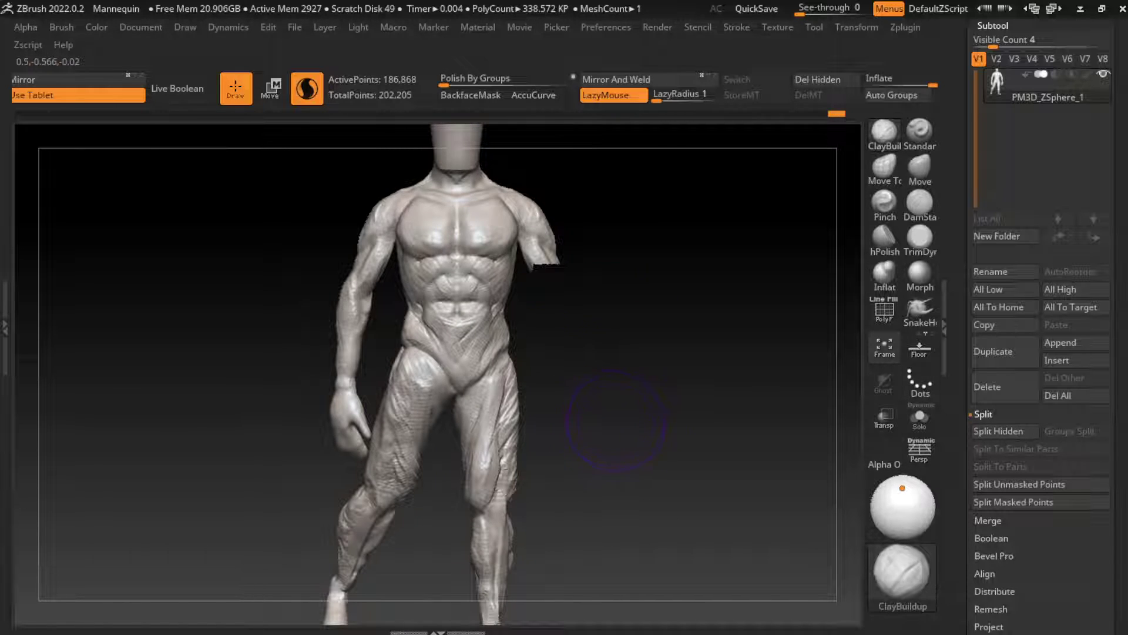
Push the thigh's outer contour outward with the Move brush
left_click(141, 27)
key("f")
key("s")
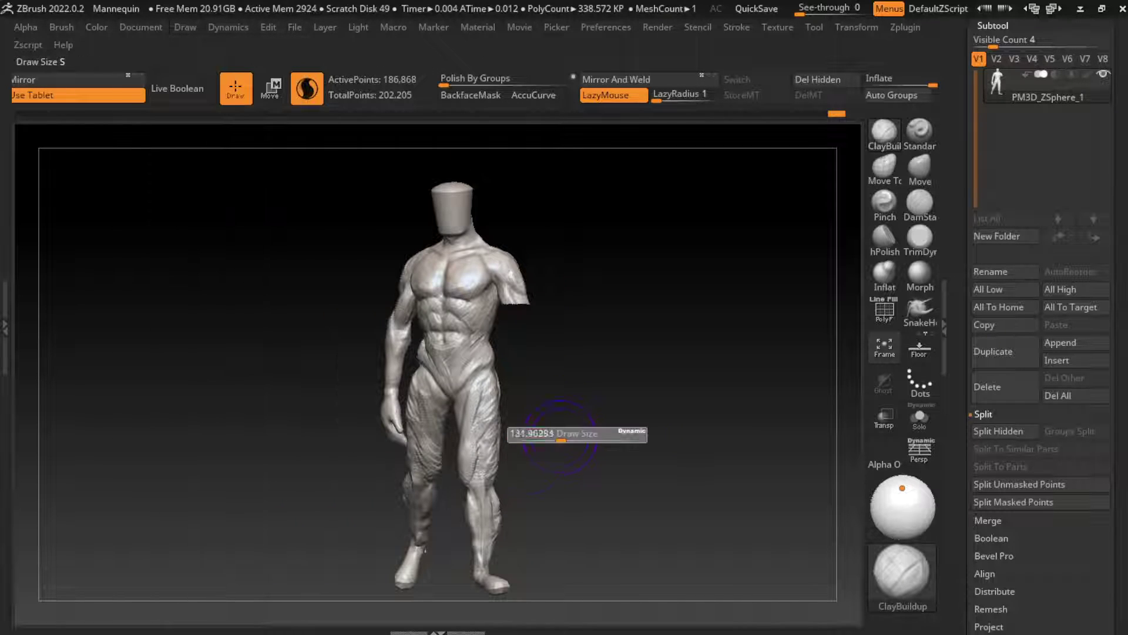
key("b")
key("m")
key("v")
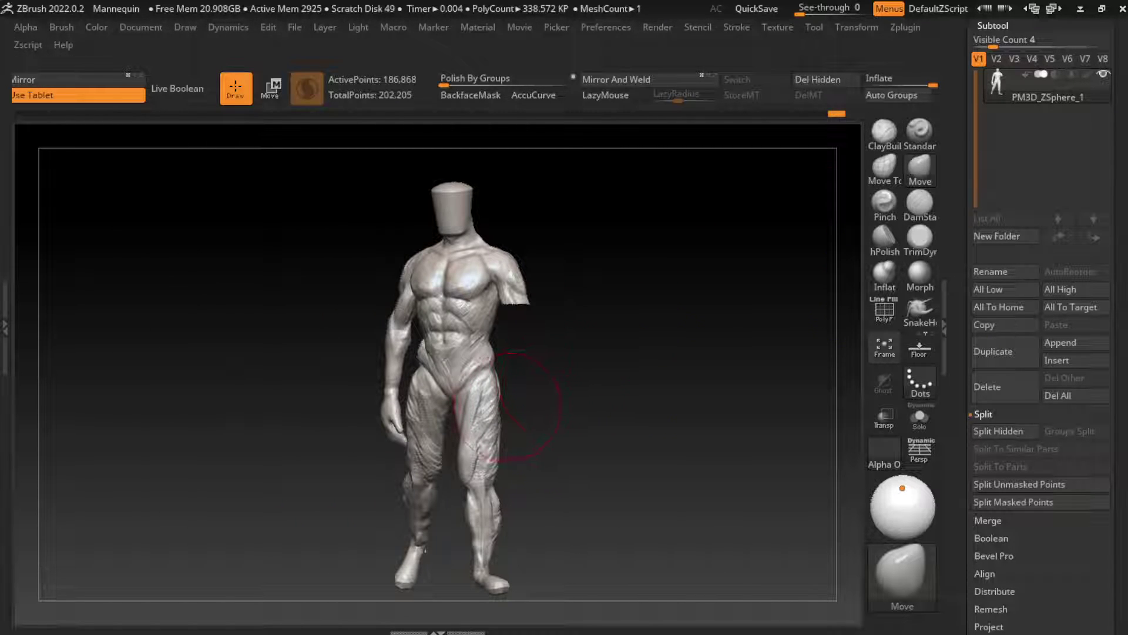
left_click_drag(529, 406, 536, 405)
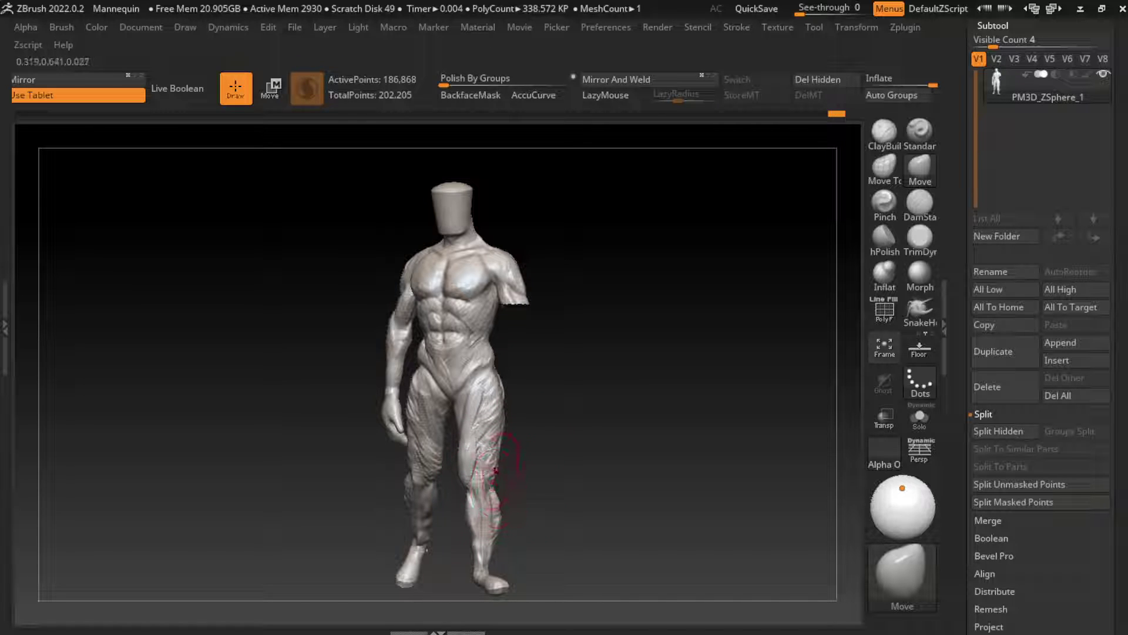
Reshape and smooth the calf contour, then build up the thigh with ClayBuildup
key("b")
key("c")
key("b")
scroll(496, 476, "up", 2)
scroll(496, 481, "up", 1)
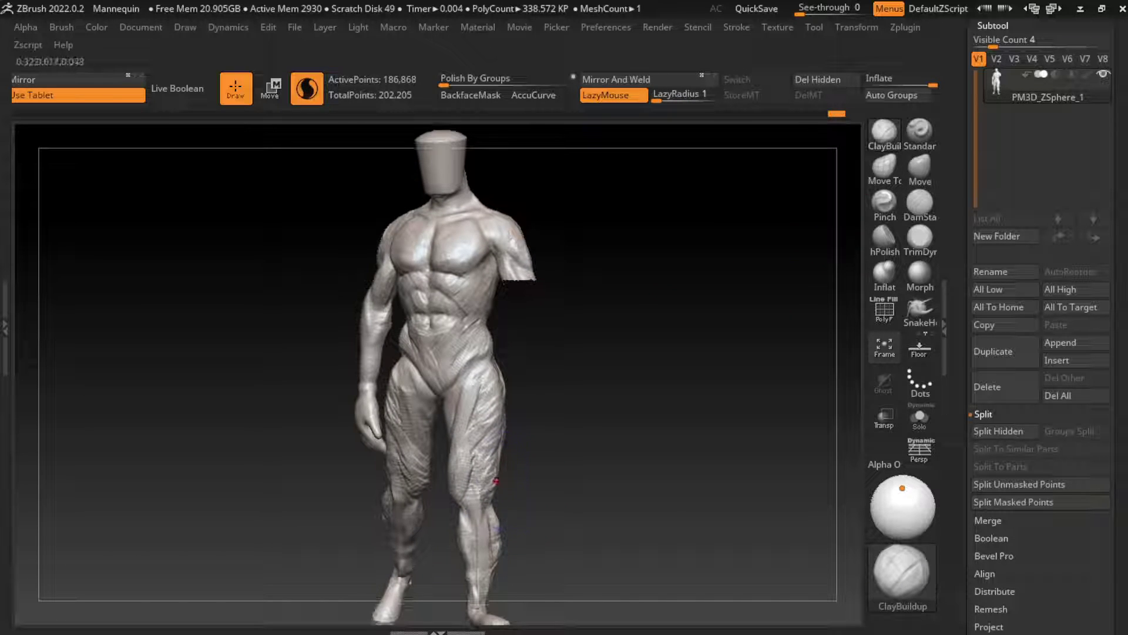
mouse_move(496, 480)
left_mouse_down()
mouse_move(495, 492)
mouse_move(499, 467)
left_mouse_up()
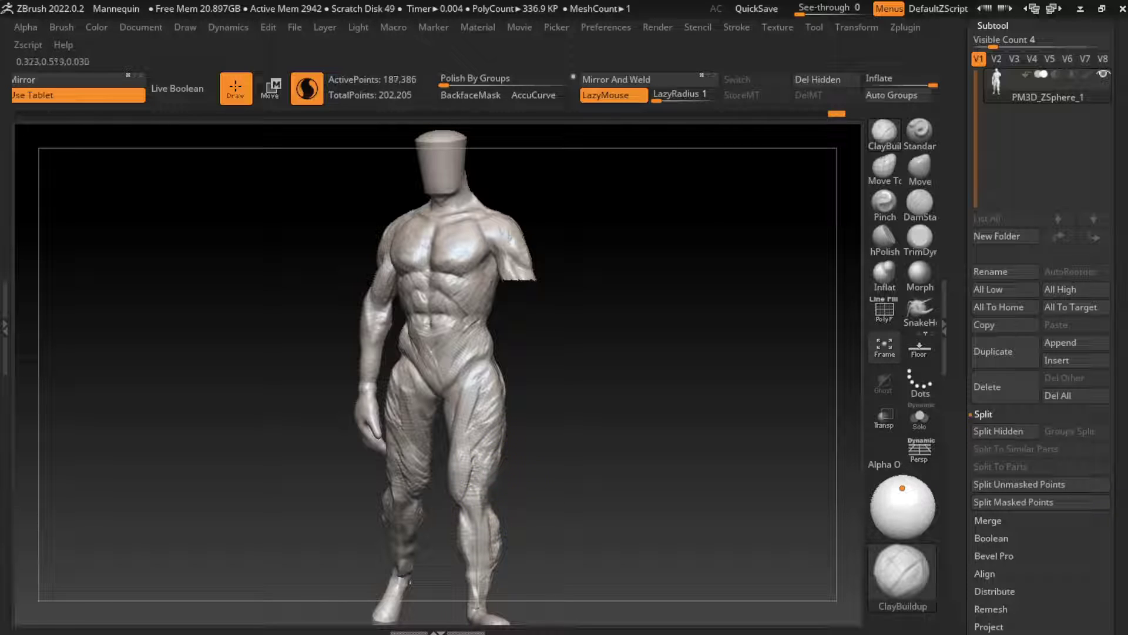
mouse_move(488, 500)
left_mouse_down()
mouse_move(470, 447)
mouse_move(480, 475)
left_mouse_up()
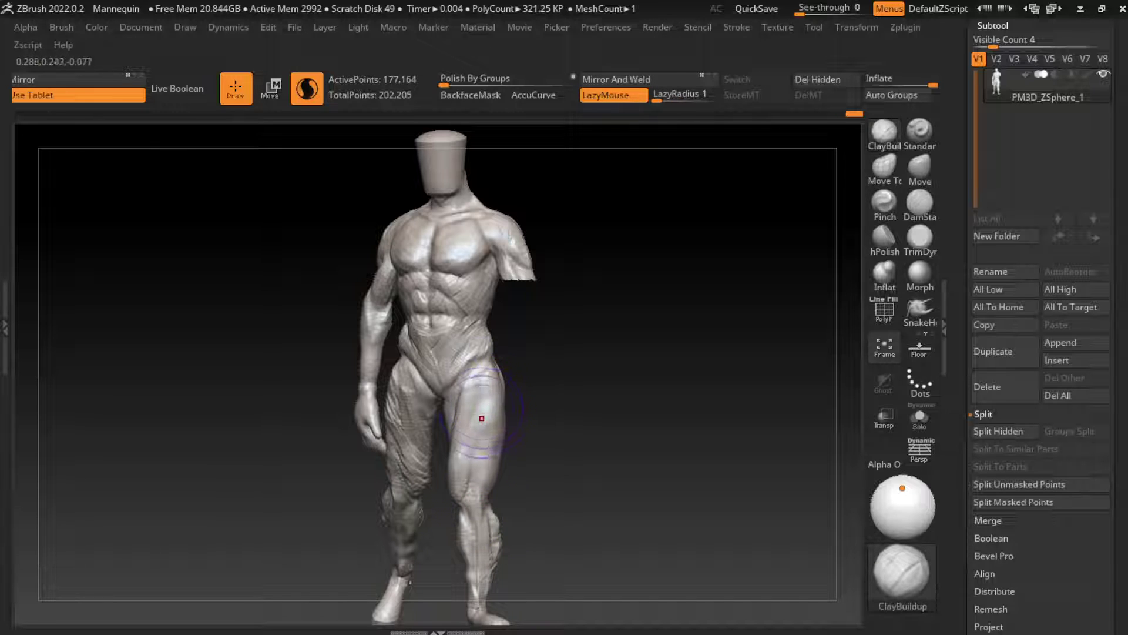
left_click_drag(473, 400, 483, 423)
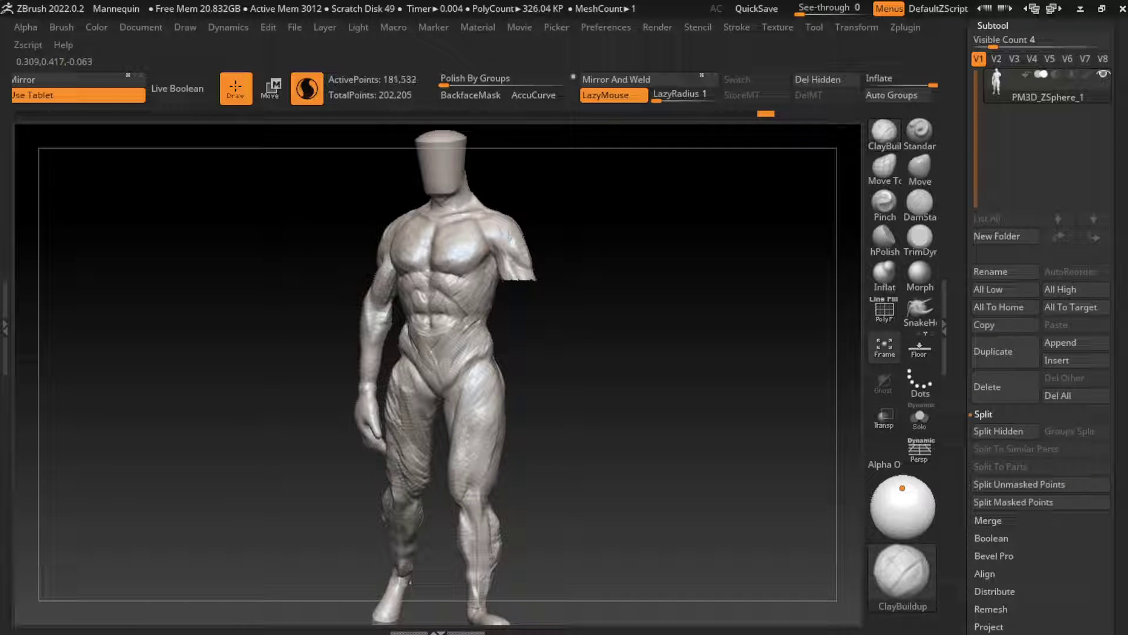
mouse_move(479, 376)
left_mouse_down()
mouse_move(491, 514)
mouse_move(504, 479)
left_mouse_up()
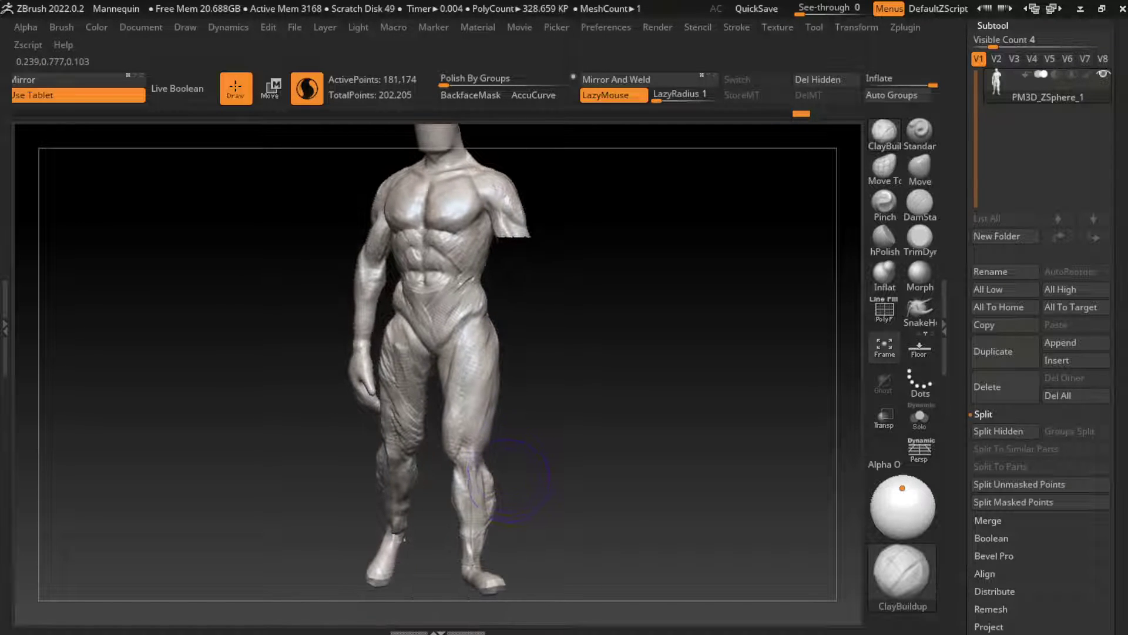
Carve a thin DamStandard crease on the thigh
key("s")
left_click(920, 202)
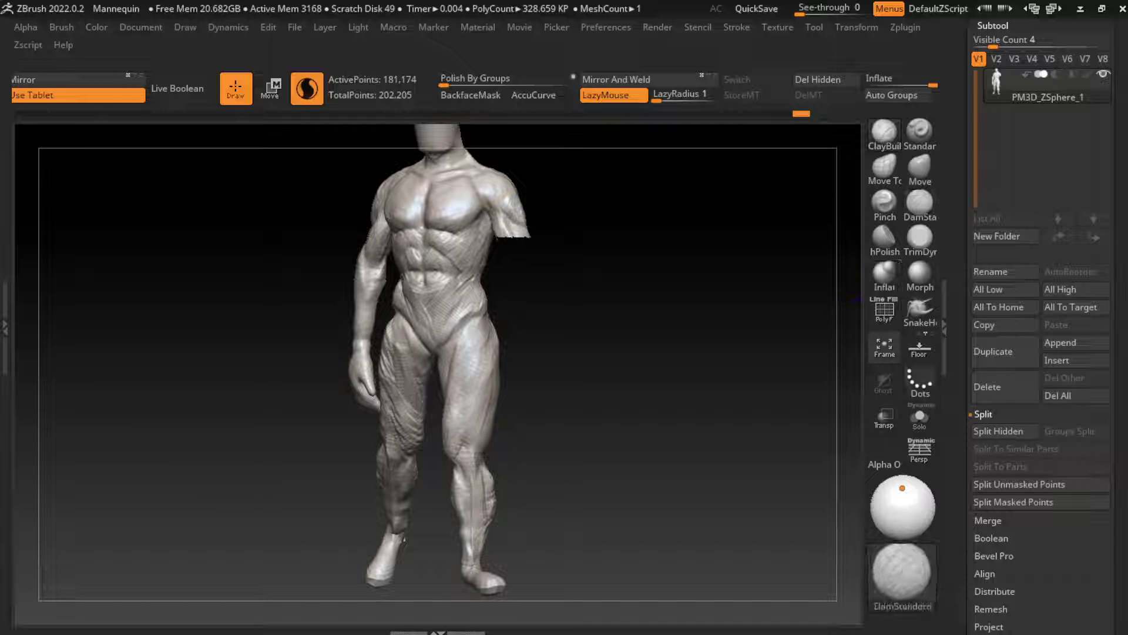
left_click_drag(468, 433, 468, 434)
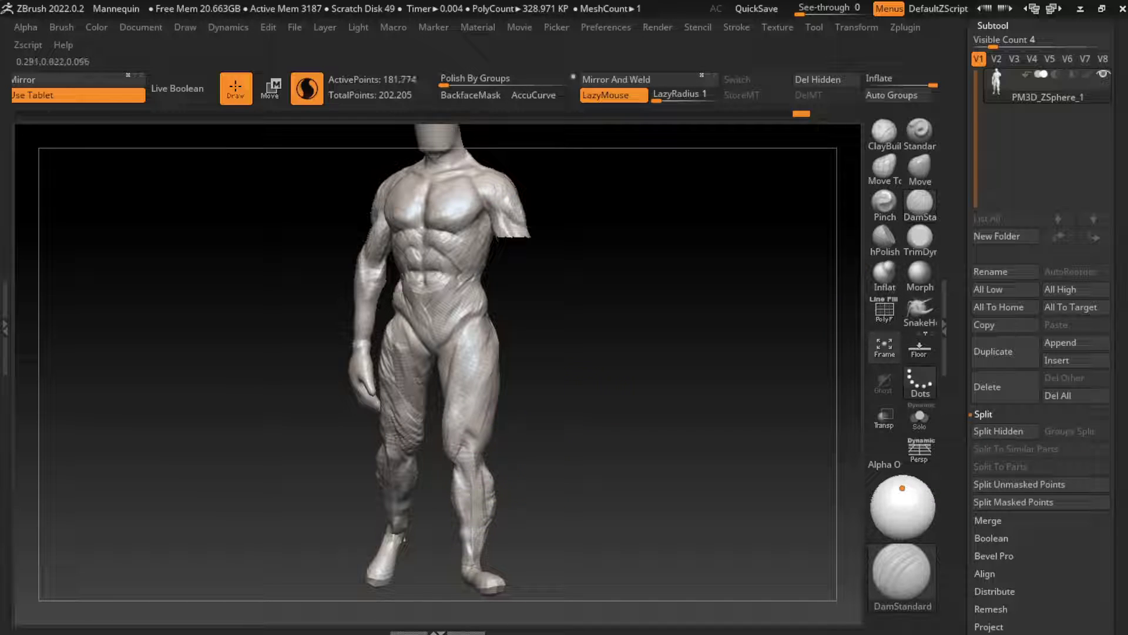
left_click(884, 131)
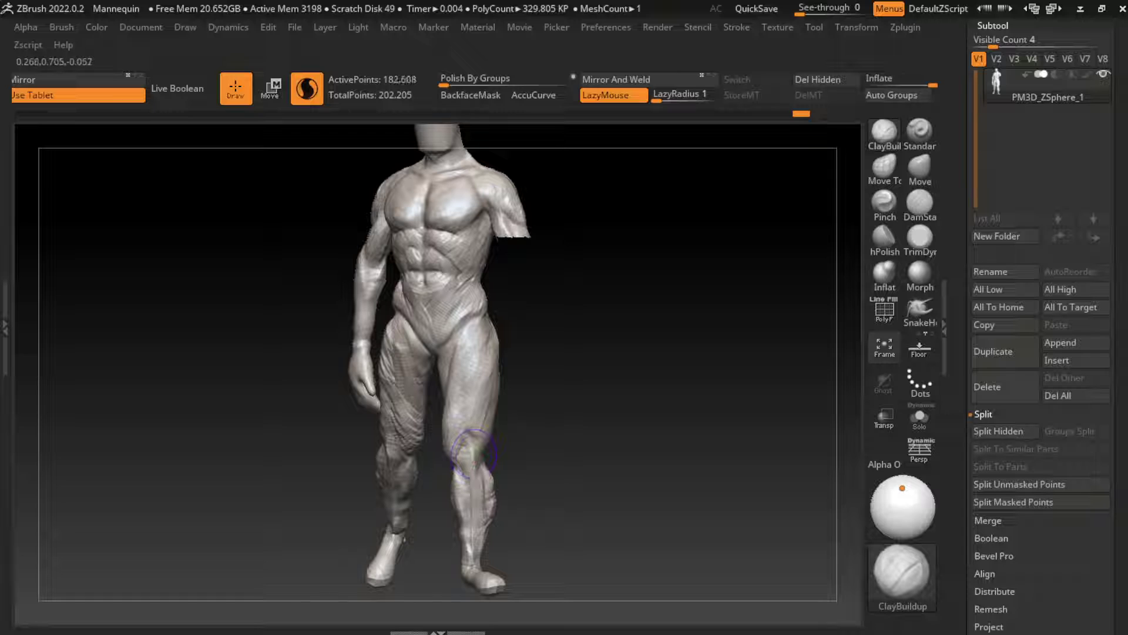
Build up ClayBuildup strokes around the left knee and along the shin, rotating between strokes
left_click_drag(467, 453, 477, 515)
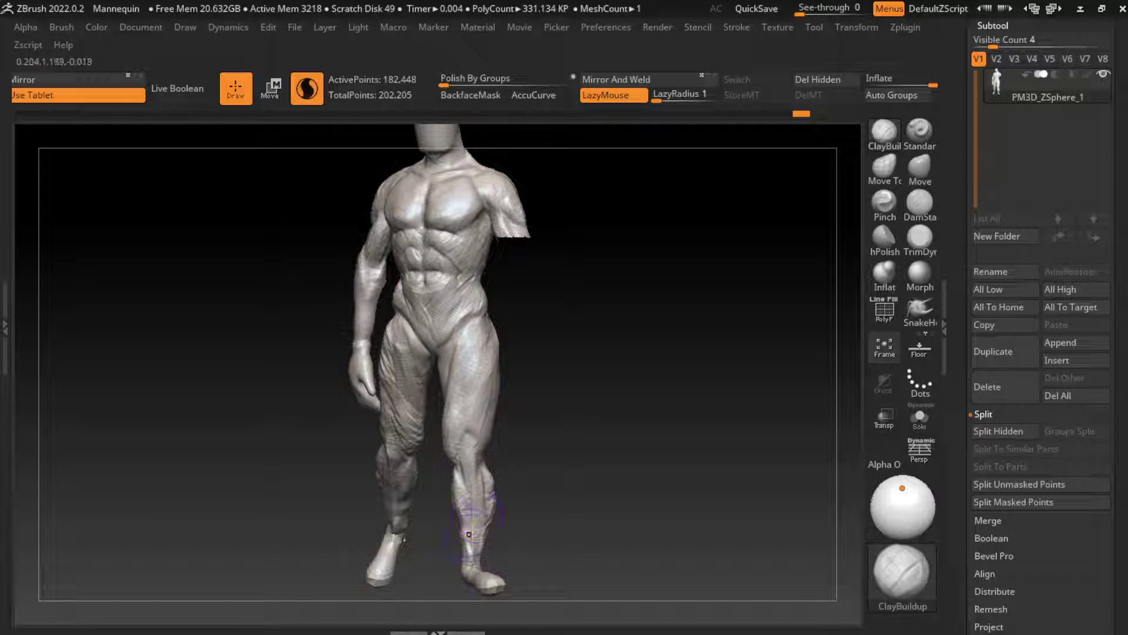
right_click_drag(468, 533, 499, 455)
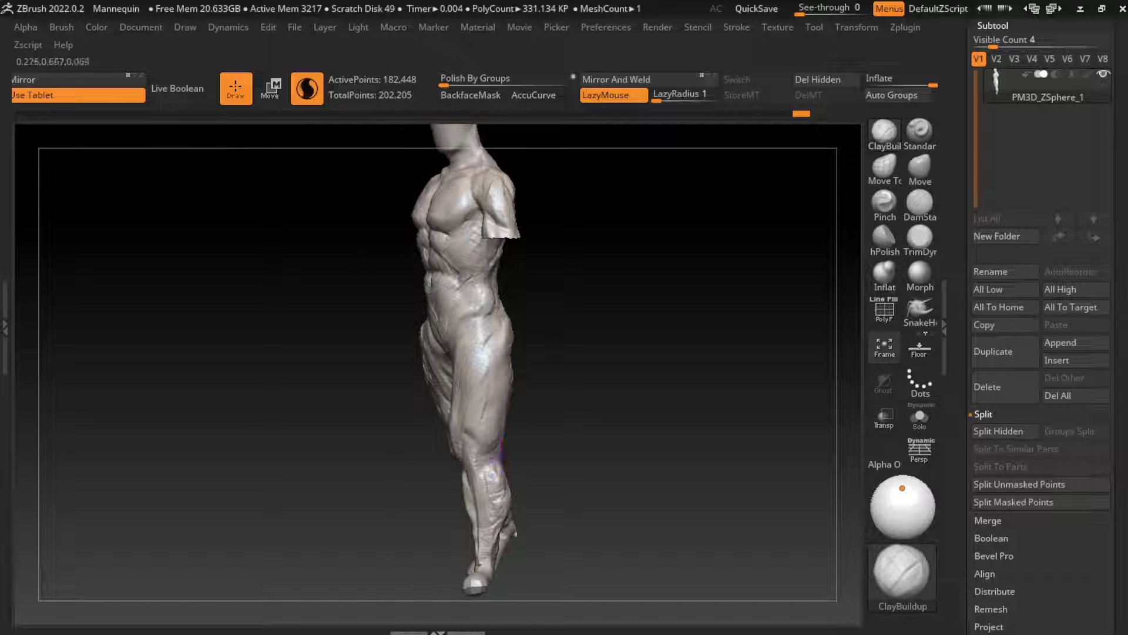
left_click_drag(493, 433, 488, 440)
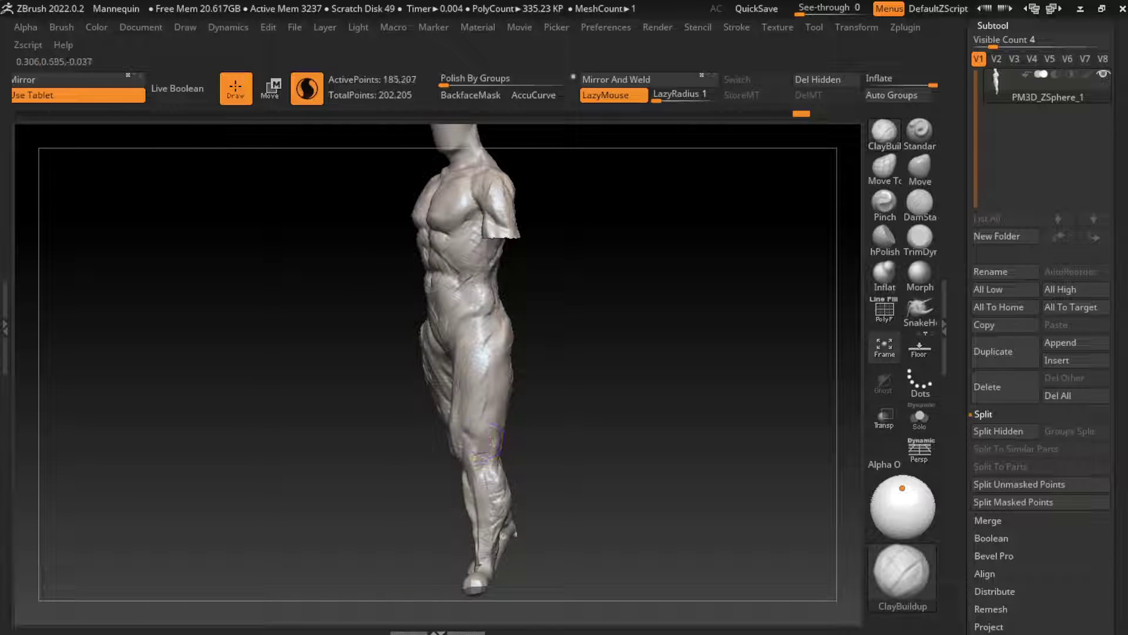
right_click_drag(488, 441, 532, 436)
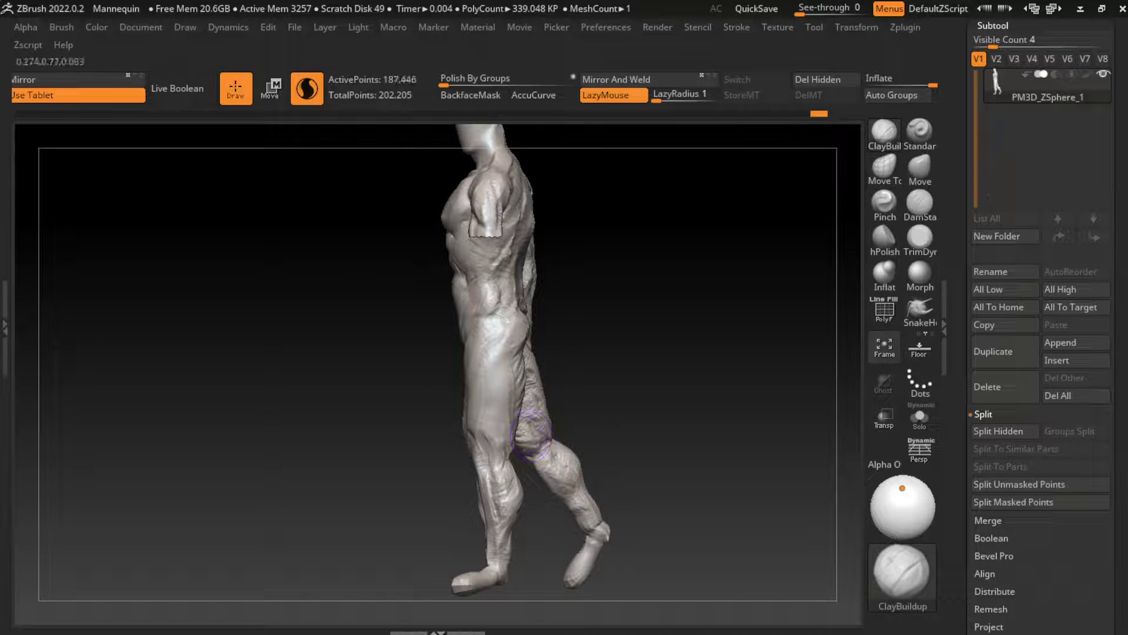
left_click_drag(511, 432, 499, 462)
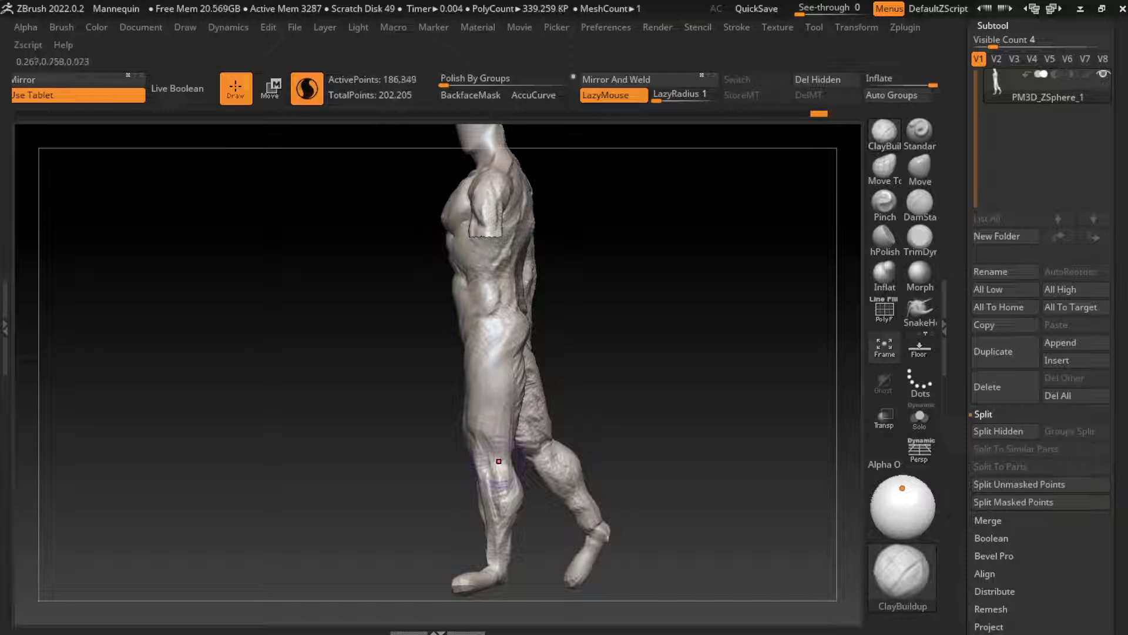
right_click_drag(515, 499, 644, 423)
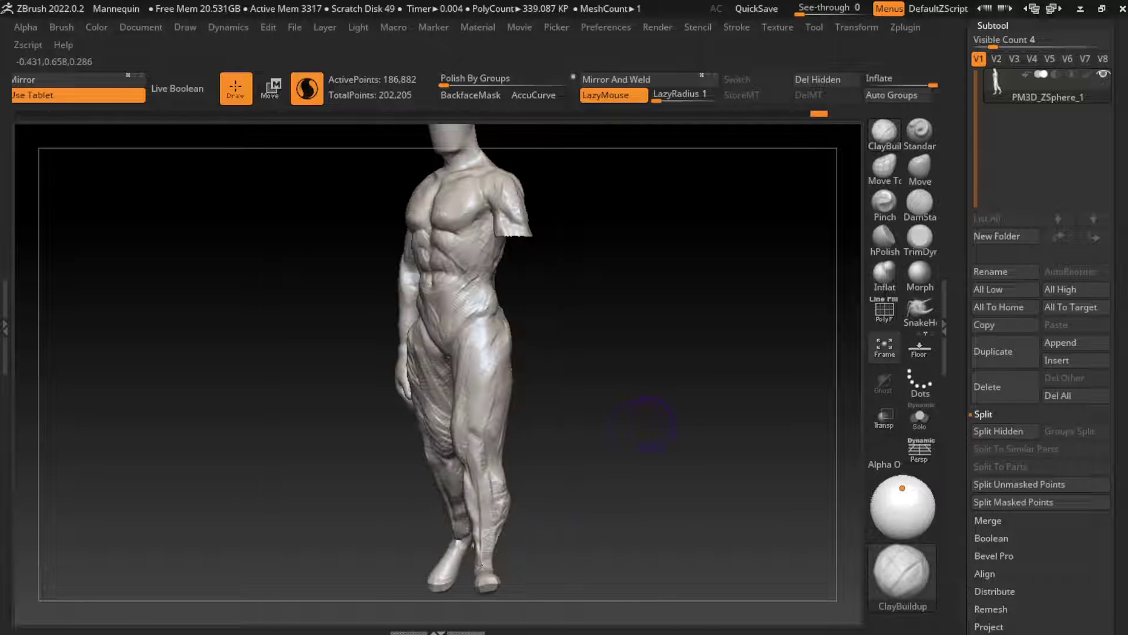
left_click_drag(497, 477, 493, 514)
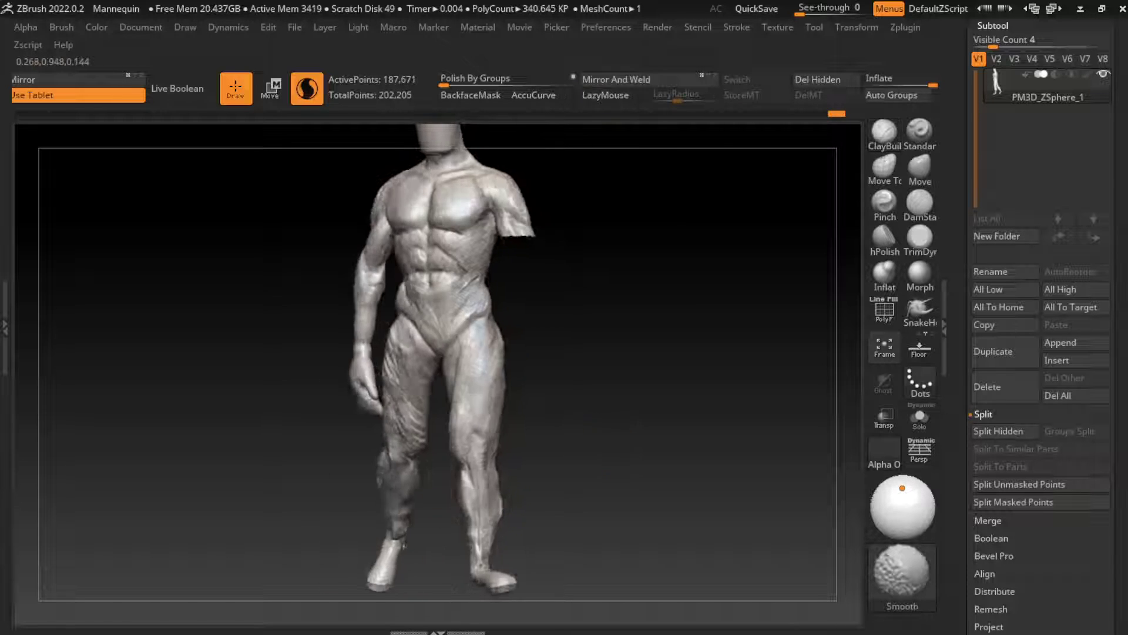
Re-sculpt the right shin, undo one unwanted stroke, and smooth the shin surface
left_click(141, 27)
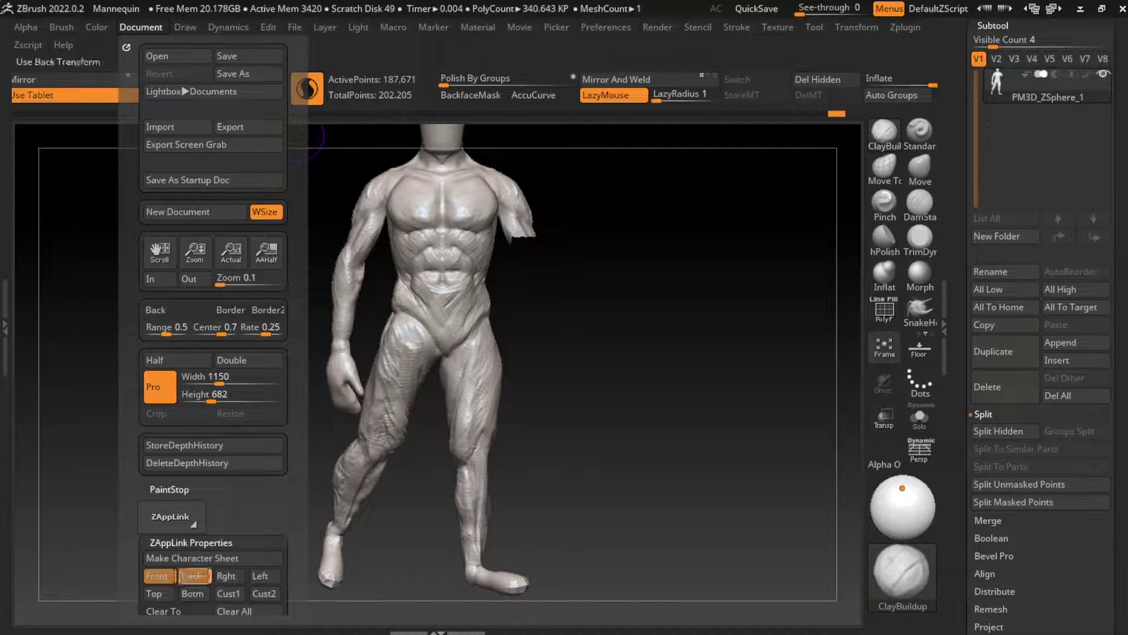
mouse_move(617, 382)
right_mouse_down()
mouse_move(565, 464)
mouse_move(511, 441)
mouse_move(504, 460)
right_mouse_up()
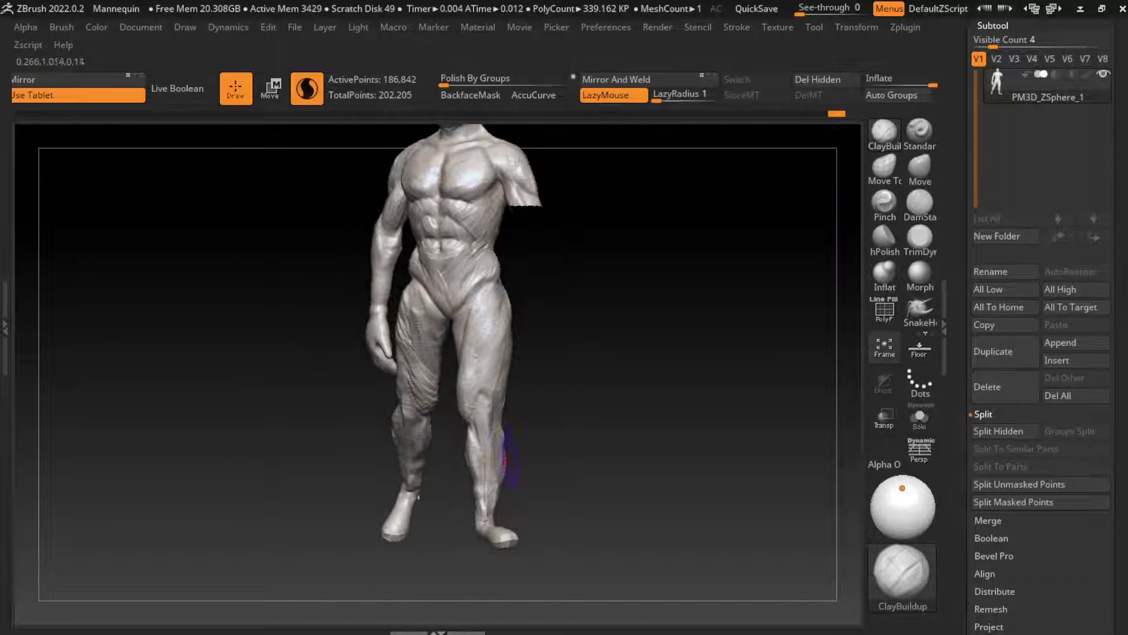
left_click_drag(504, 460, 500, 467)
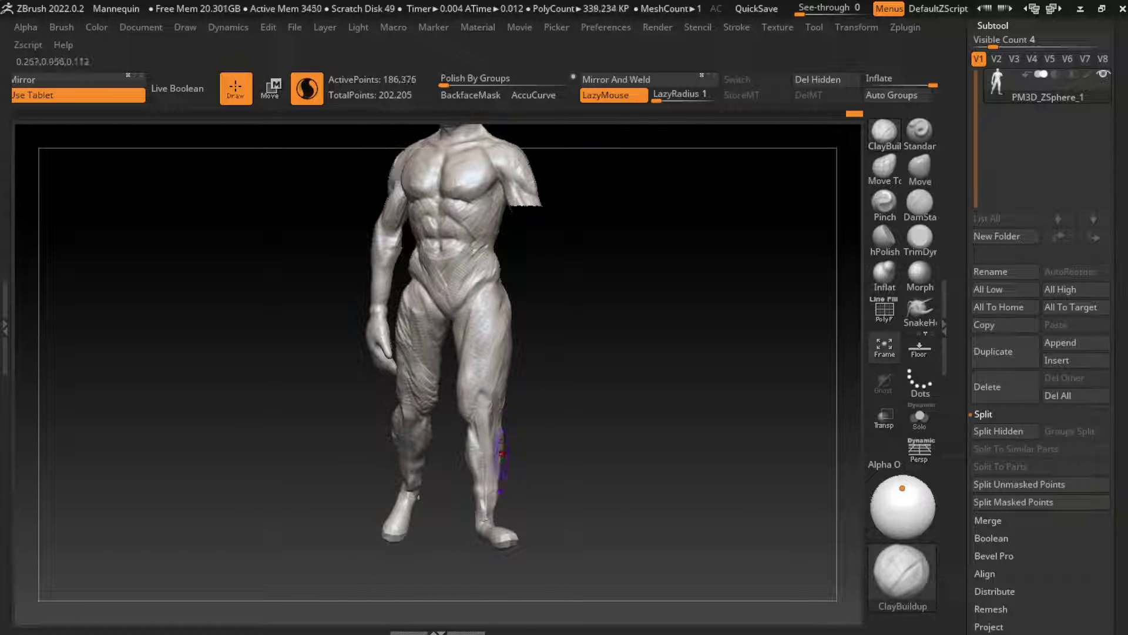
mouse_move(500, 455)
right_mouse_down()
mouse_move(509, 453)
mouse_move(506, 475)
right_mouse_up()
key("ctrl+z")
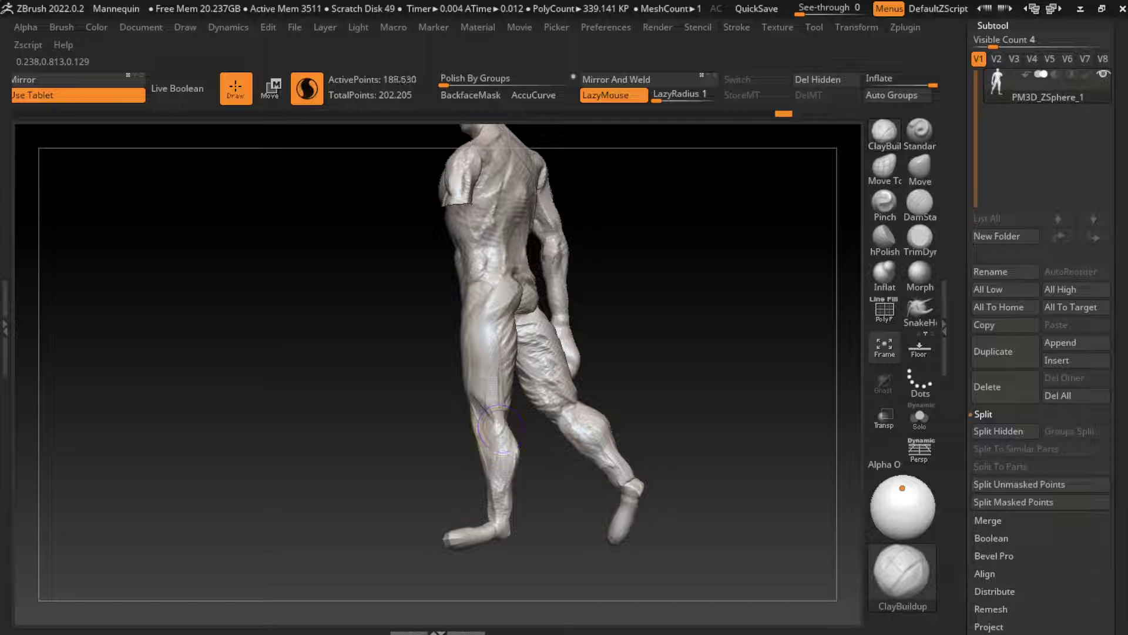
left_click_drag(499, 428, 507, 492, "shift")
Rotate to a front view and pan up to frame the legs
right_click_drag(531, 467, 637, 414)
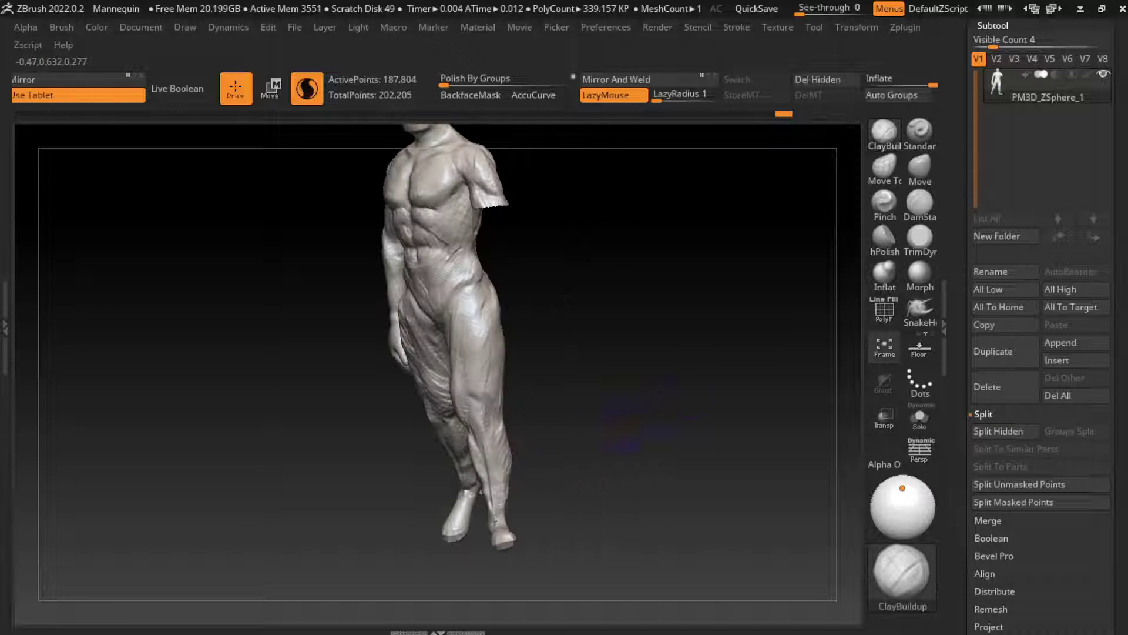
right_click_drag(504, 497, 582, 493)
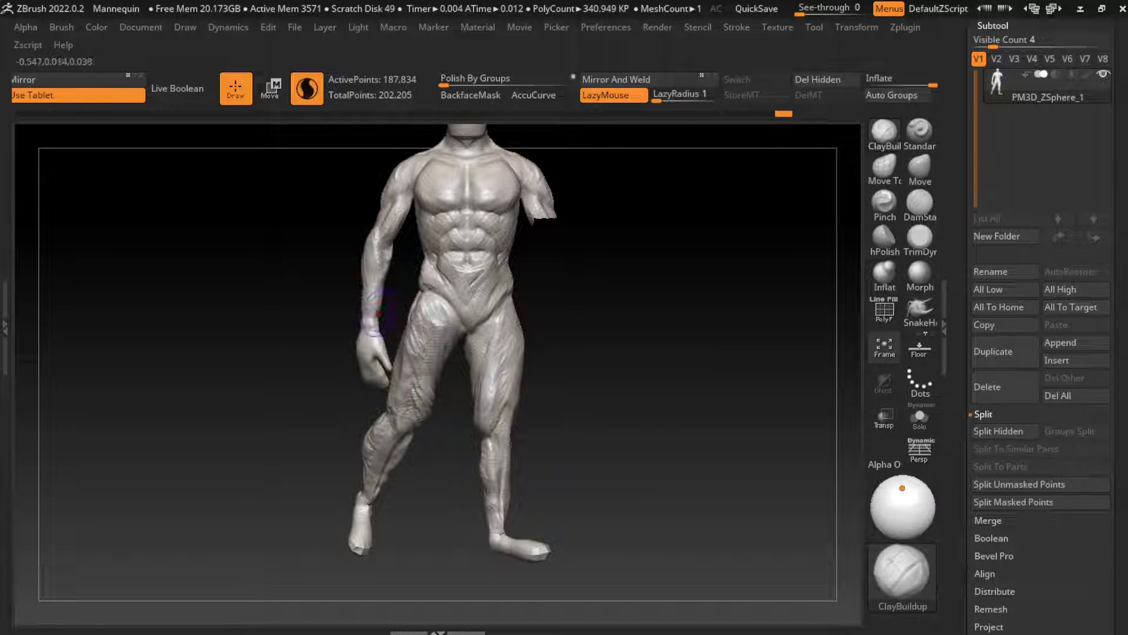
left_click(141, 27)
right_click_drag(542, 517, 576, 512)
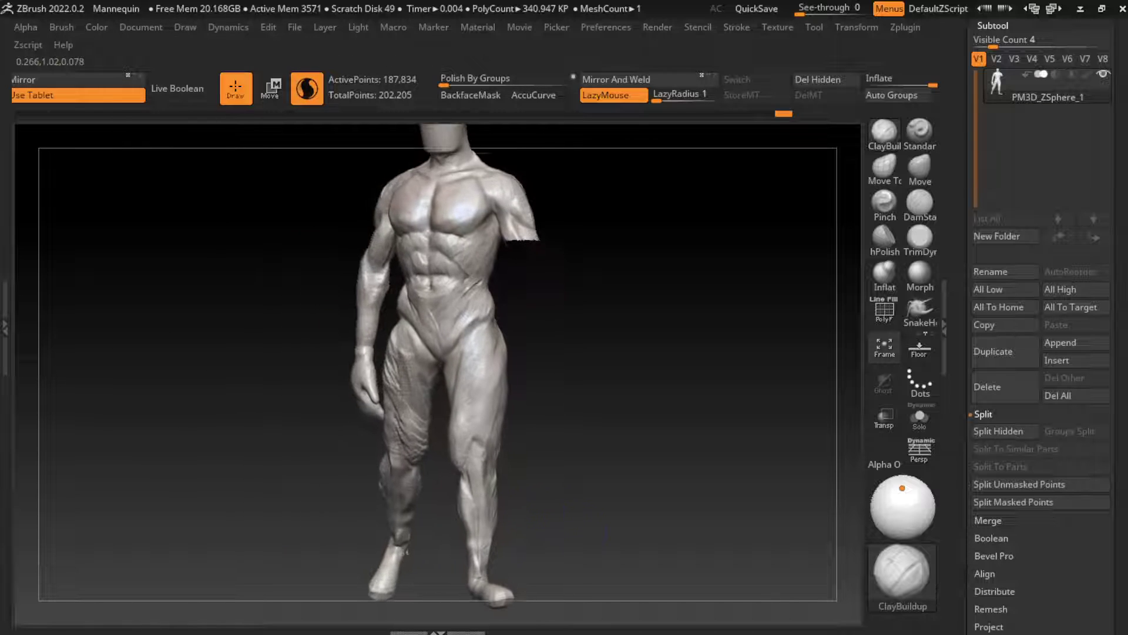
right_click_drag(795, 375, 784, 318, "alt")
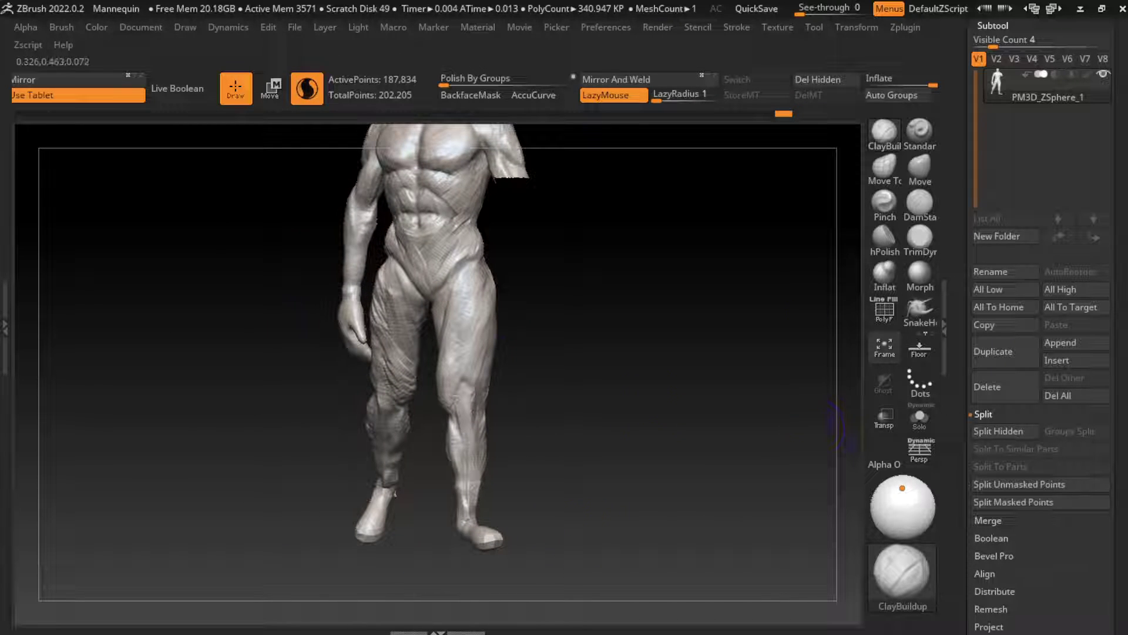
Resize the brush and build up clay on the right lower shin and ankle
right_click_drag(481, 483, 517, 475, "ctrl")
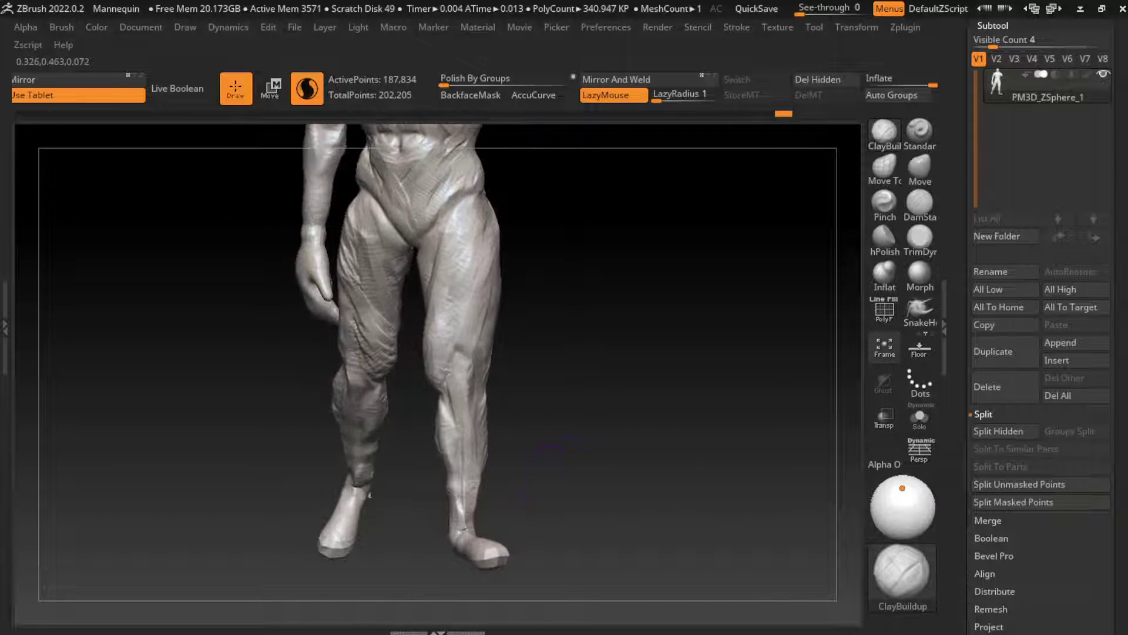
key("s")
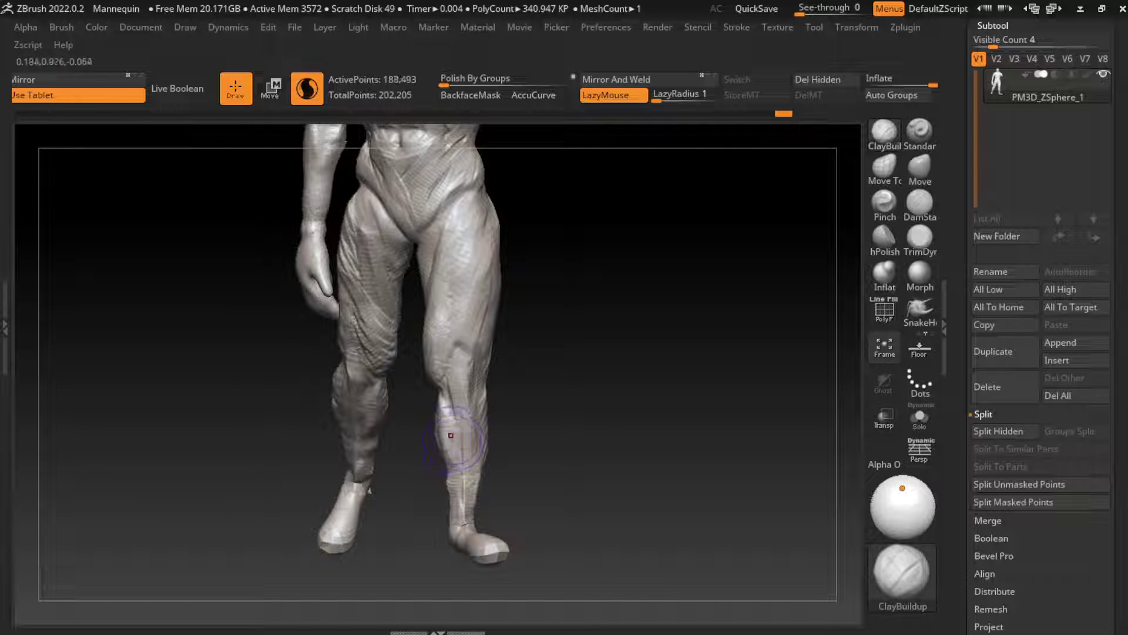
mouse_move(445, 422)
left_mouse_down()
mouse_move(450, 430)
mouse_move(453, 411)
mouse_move(464, 470)
mouse_move(447, 472)
left_mouse_up()
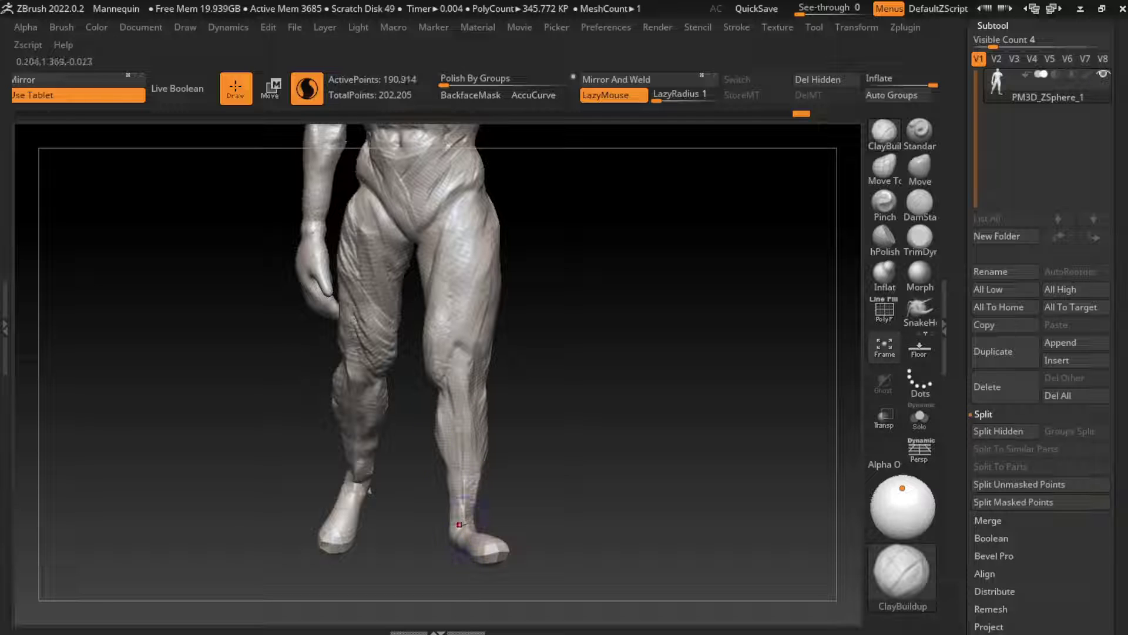
mouse_move(459, 524)
left_mouse_down()
mouse_move(461, 489)
mouse_move(462, 520)
mouse_move(464, 499)
left_mouse_up()
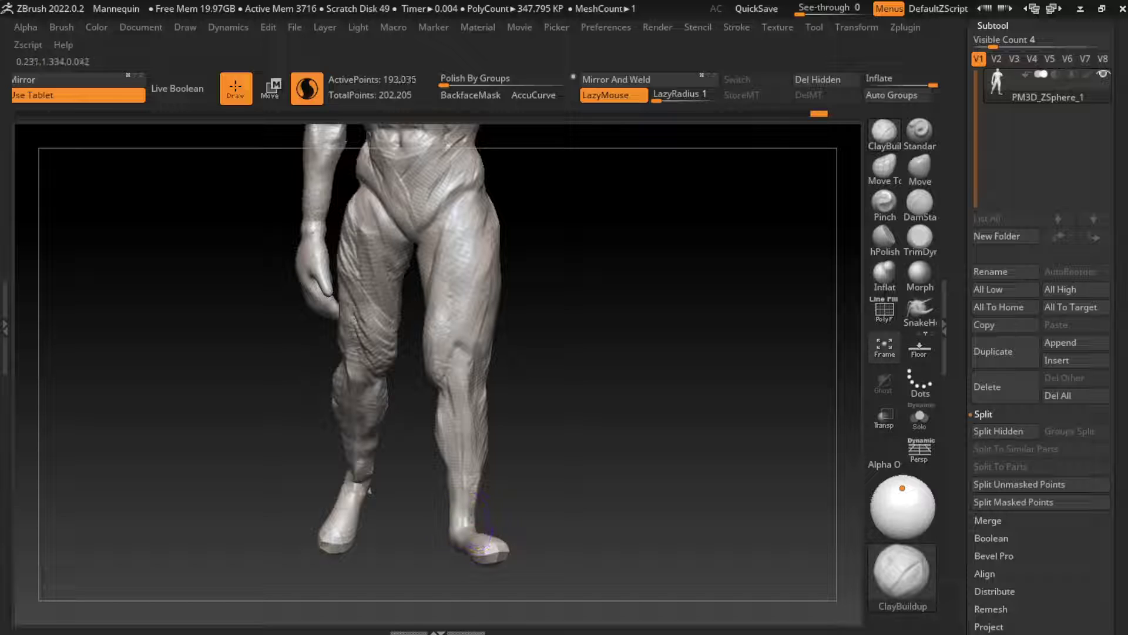
right_click_drag(464, 505, 485, 529)
left_click_drag(486, 529, 487, 518)
mouse_move(487, 517)
right_mouse_down()
mouse_move(504, 554)
mouse_move(520, 532)
mouse_move(532, 553)
mouse_move(495, 534)
right_mouse_up()
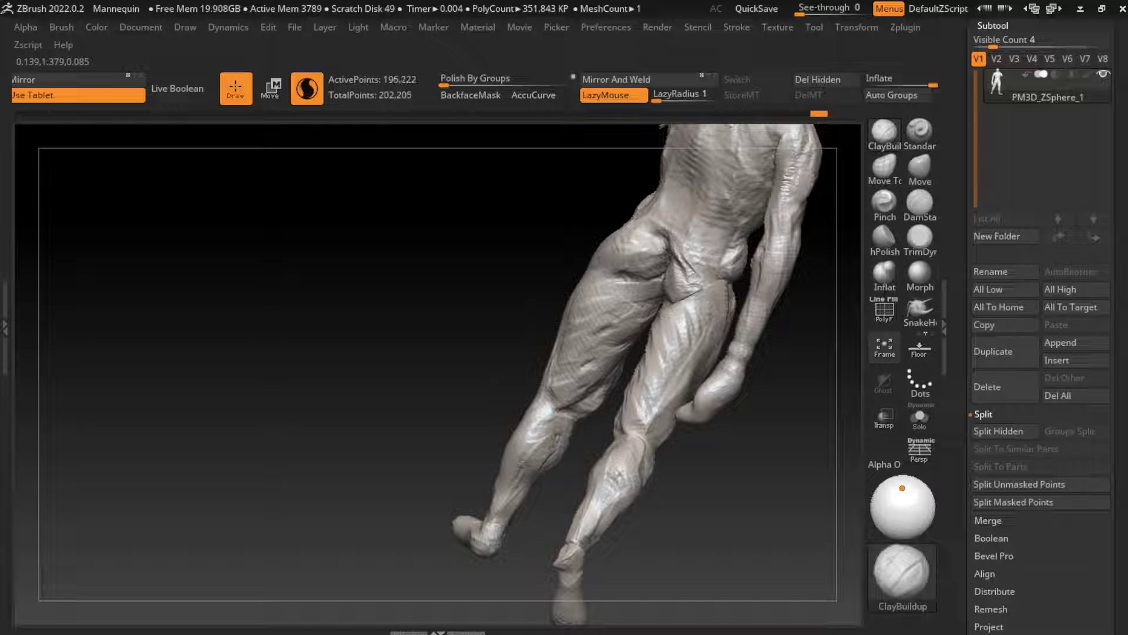
Build up clay on the left and right calves from back and side views
mouse_move(522, 567)
right_mouse_down()
mouse_move(541, 524)
mouse_move(500, 435)
right_mouse_up()
left_click_drag(506, 465, 509, 426)
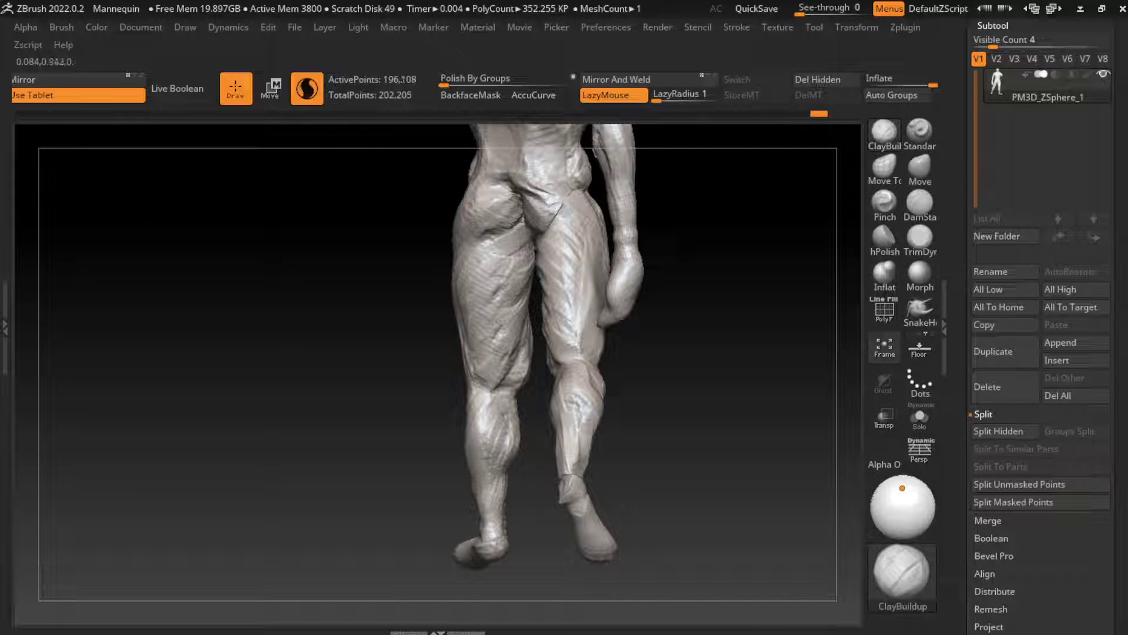
mouse_move(501, 500)
right_mouse_down()
mouse_move(482, 488)
mouse_move(483, 573)
mouse_move(525, 417)
right_mouse_up()
left_click_drag(524, 417, 499, 406)
mouse_move(500, 459)
left_mouse_down()
mouse_move(521, 455)
mouse_move(507, 419)
mouse_move(510, 438)
left_mouse_up()
mouse_move(705, 435)
left_mouse_down()
mouse_move(588, 435)
mouse_move(623, 329)
left_mouse_up()
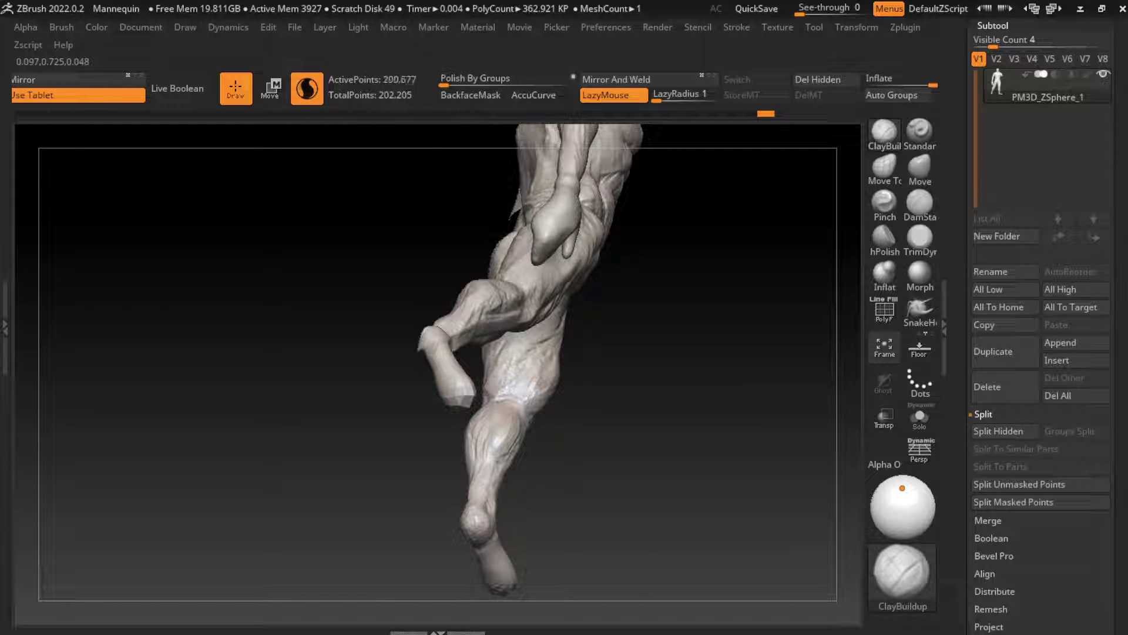
Refine the lower legs and build up the inner thigh near the knee
mouse_move(540, 397)
left_mouse_down()
mouse_move(537, 388)
mouse_move(512, 444)
mouse_move(528, 435)
left_mouse_up()
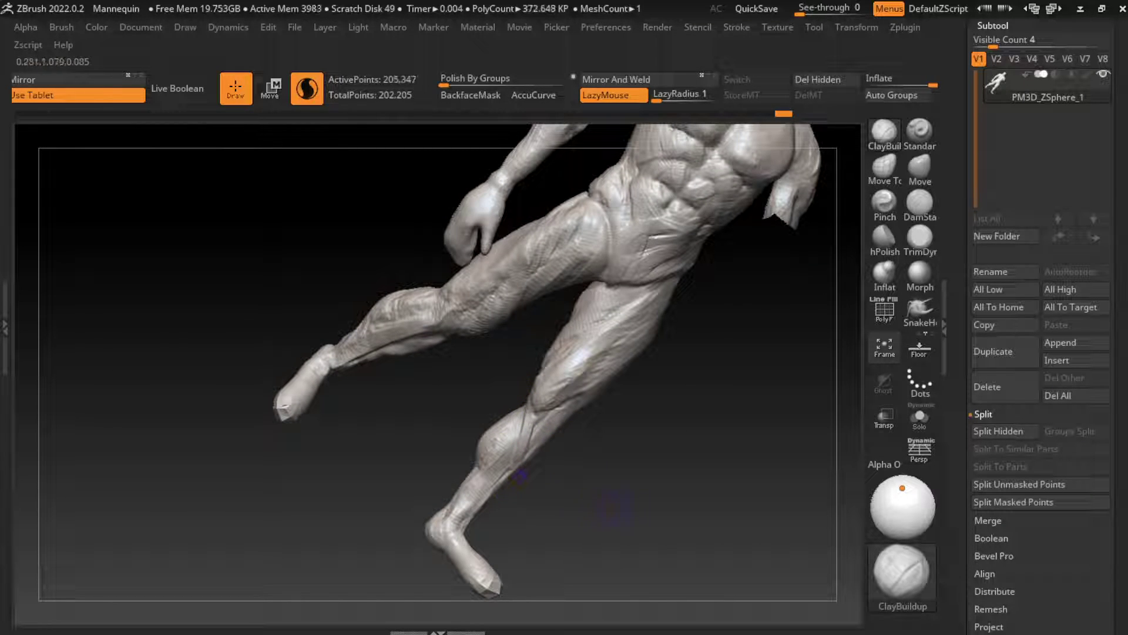
mouse_move(512, 453)
left_mouse_down()
mouse_move(532, 401)
mouse_move(543, 432)
left_mouse_up()
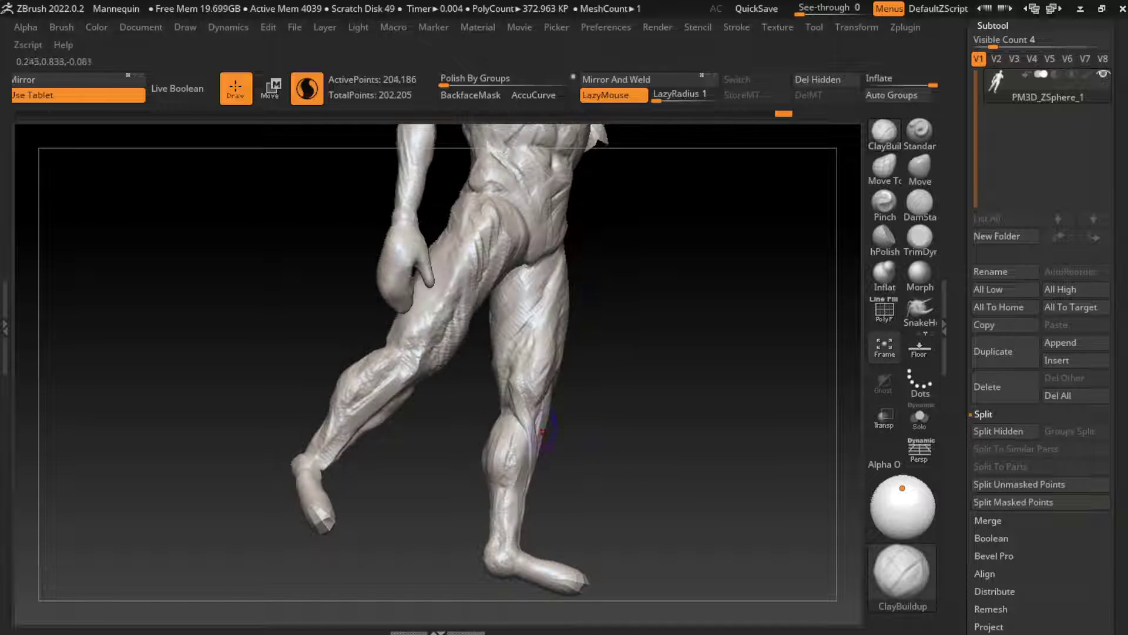
left_click_drag(517, 352, 505, 401)
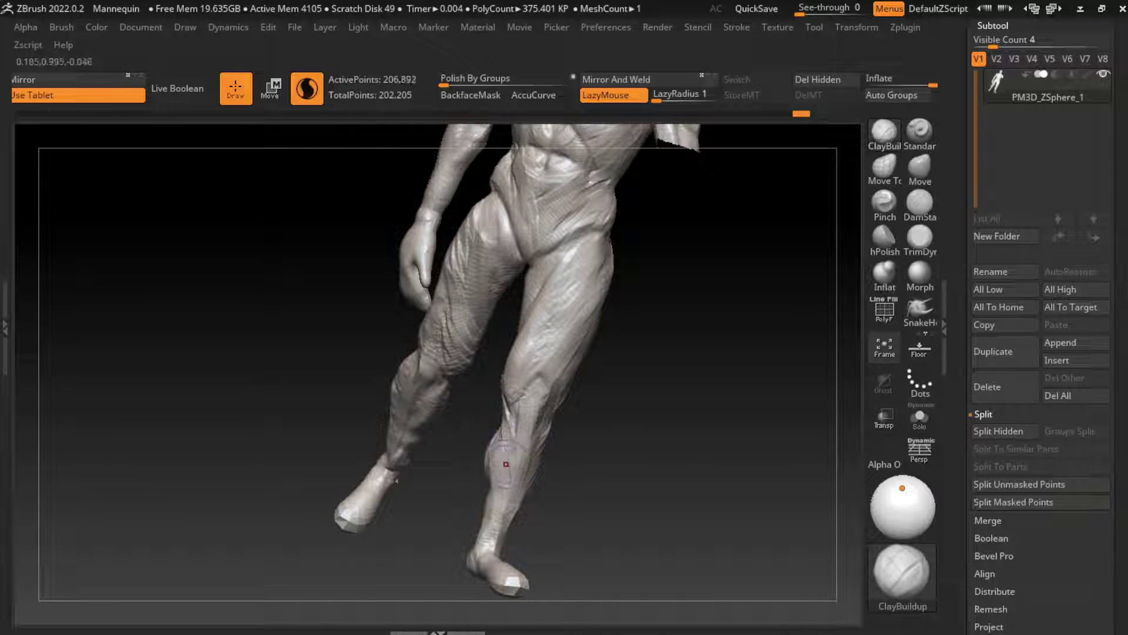
mouse_move(512, 447)
left_mouse_down()
mouse_move(517, 461)
mouse_move(565, 464)
left_mouse_up()
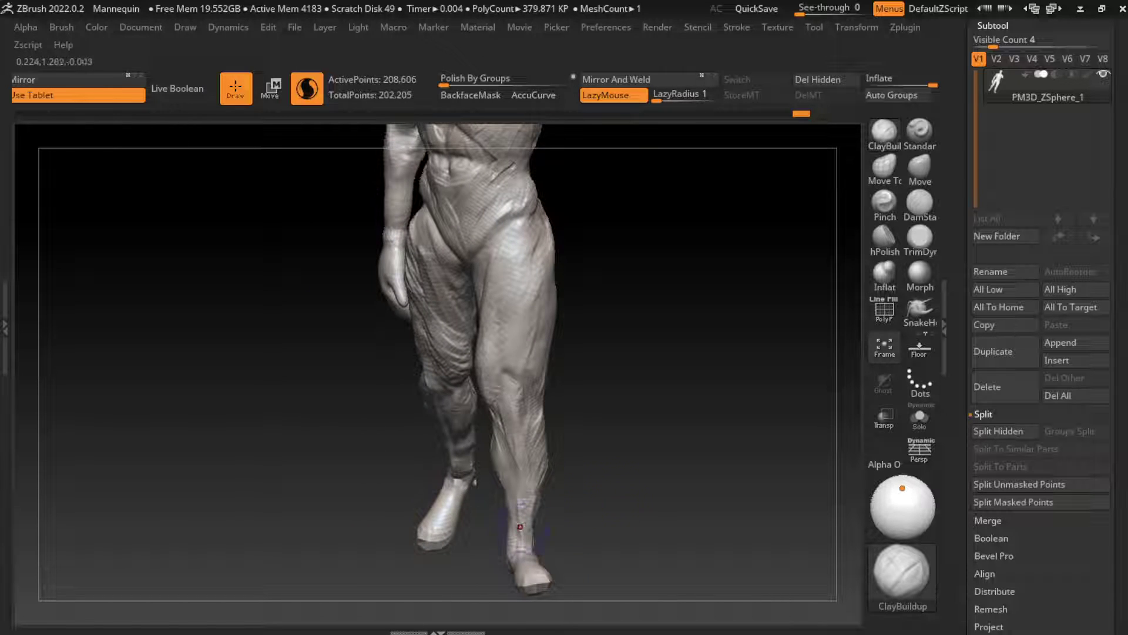
left_click_drag(511, 547, 579, 513)
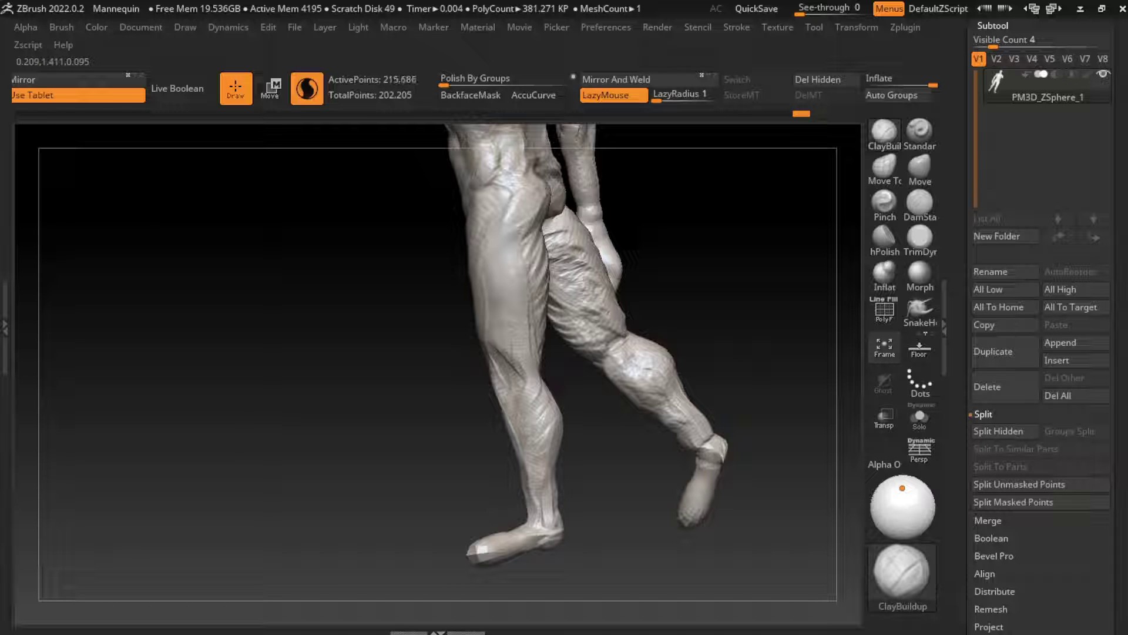
mouse_move(544, 479)
left_mouse_down()
mouse_move(556, 548)
mouse_move(646, 513)
mouse_move(694, 559)
left_mouse_up()
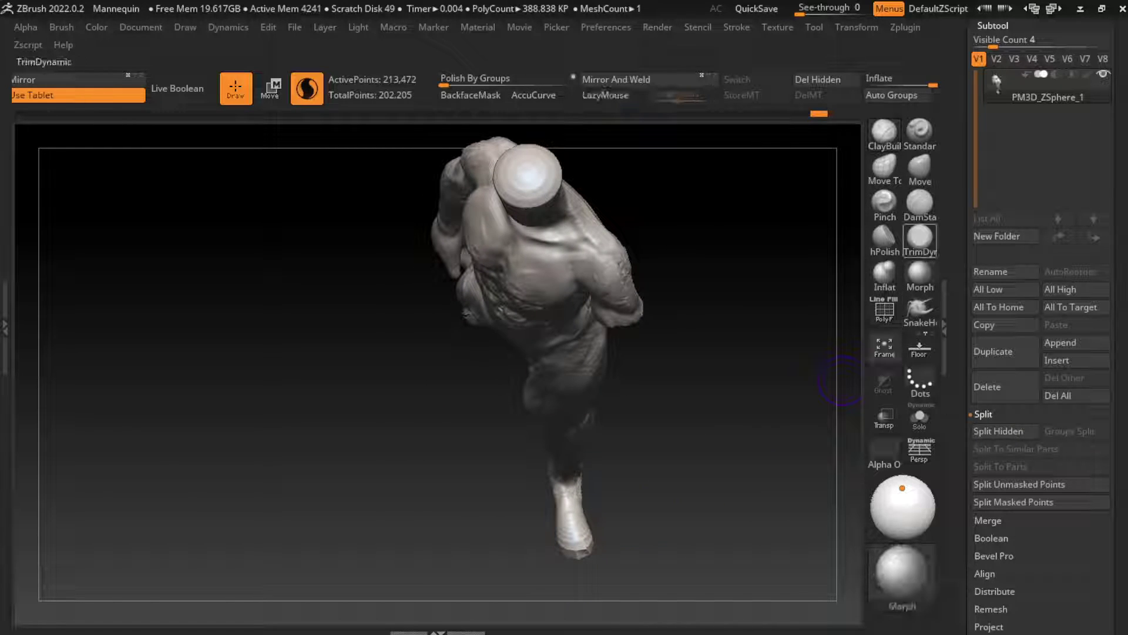
Widen the right foot toward the right and down with the Move brush
left_click(919, 169)
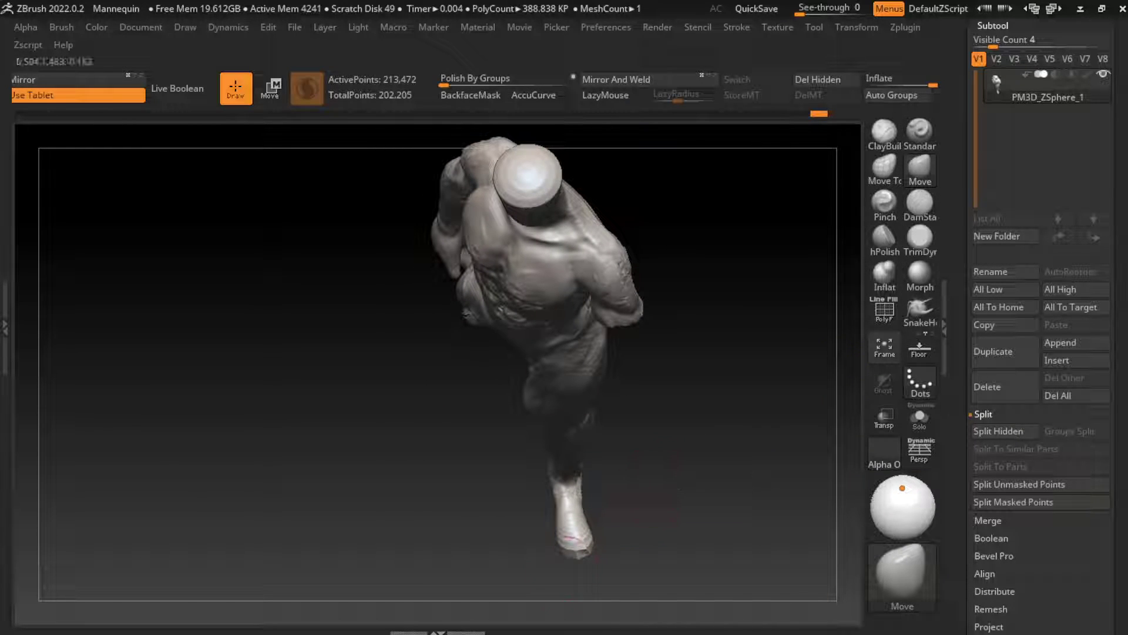
left_click_drag(586, 546, 599, 550)
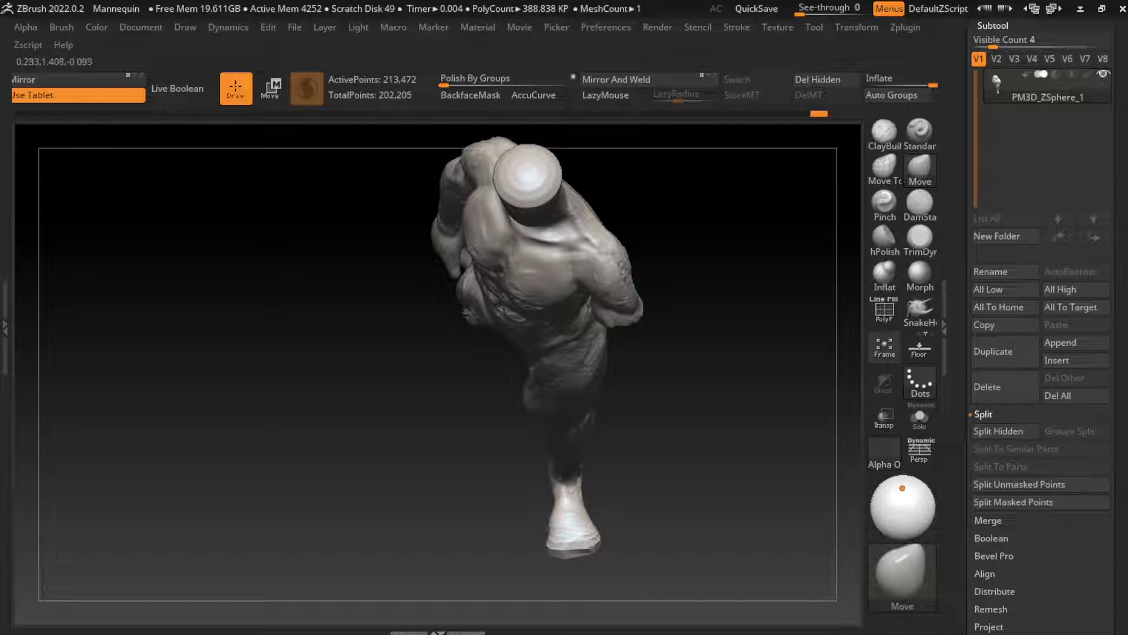
mouse_move(591, 550)
left_mouse_down()
mouse_move(669, 561)
mouse_move(650, 567)
left_mouse_up()
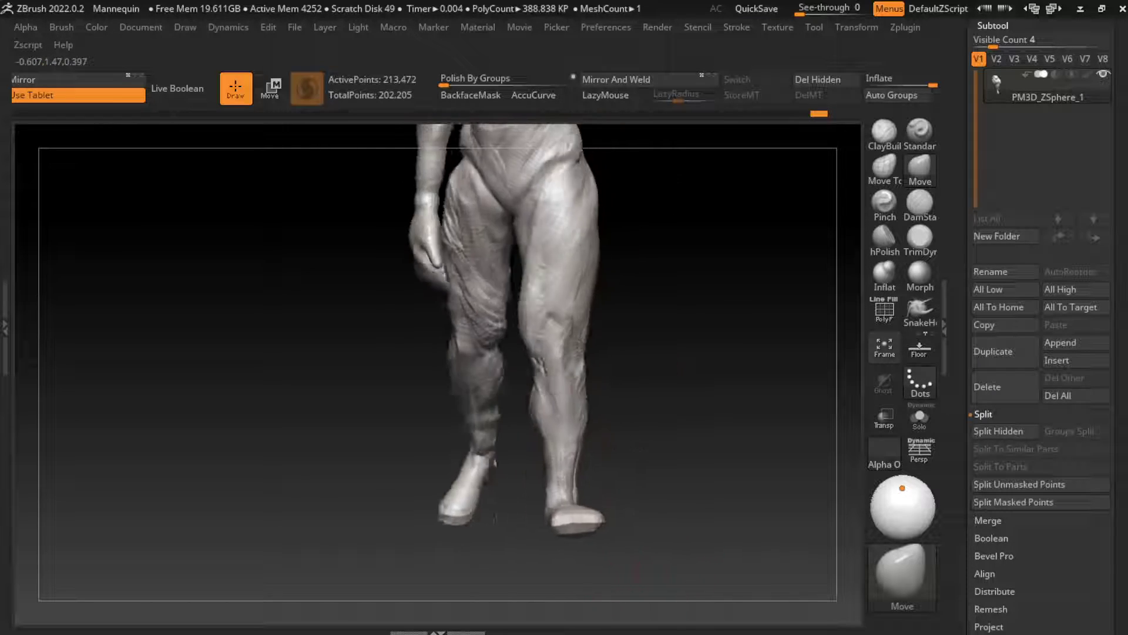
left_click(141, 28)
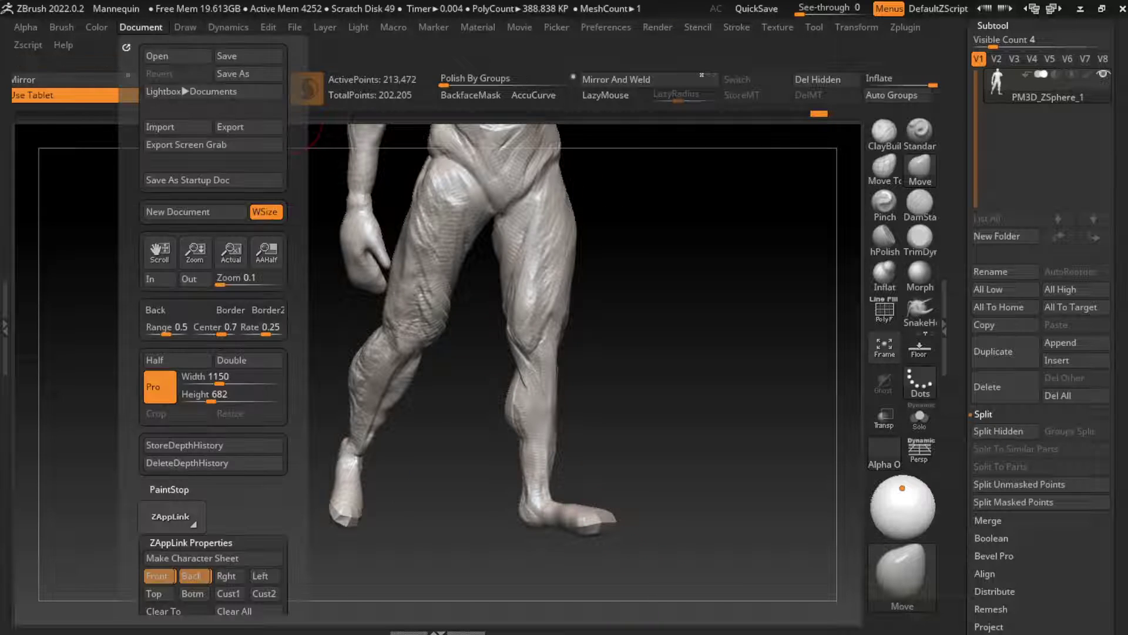
Reframe the figure, pull the right foot down and forward, then return to ClayBuildup
key("f")
scroll(609, 536, "up", 2)
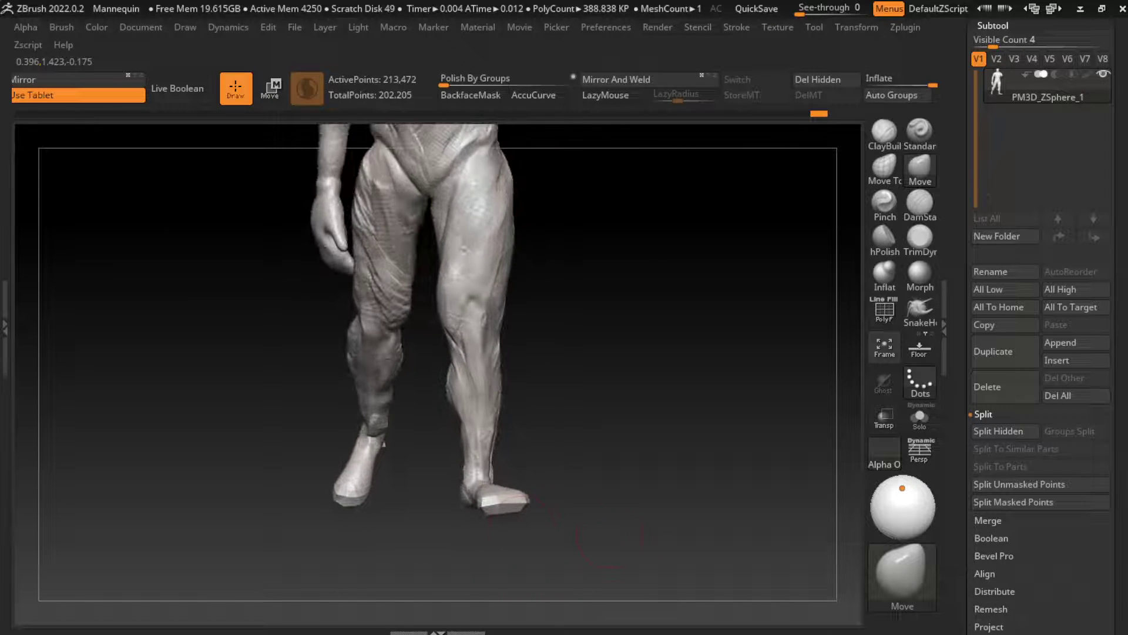
left_click_drag(500, 517, 531, 509)
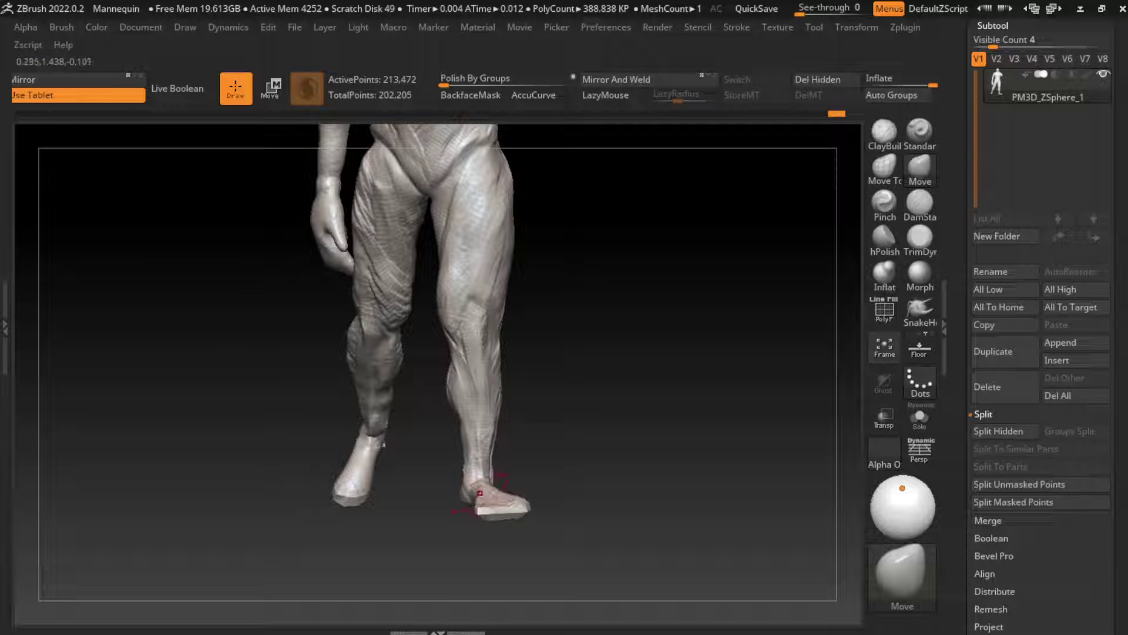
key("b")
key("c")
key("b")
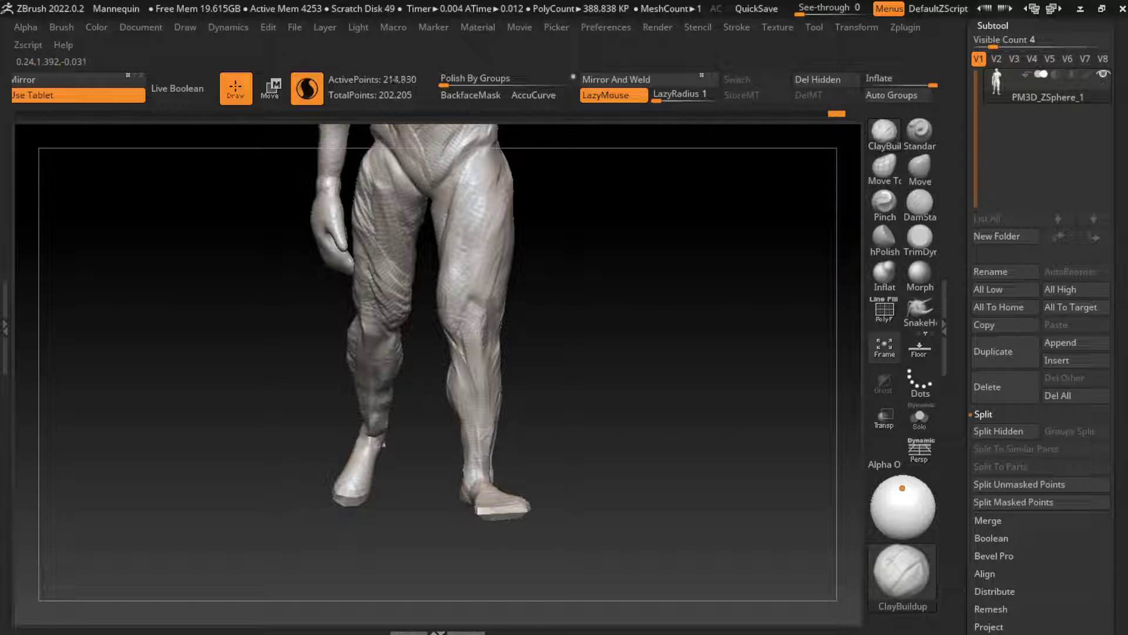
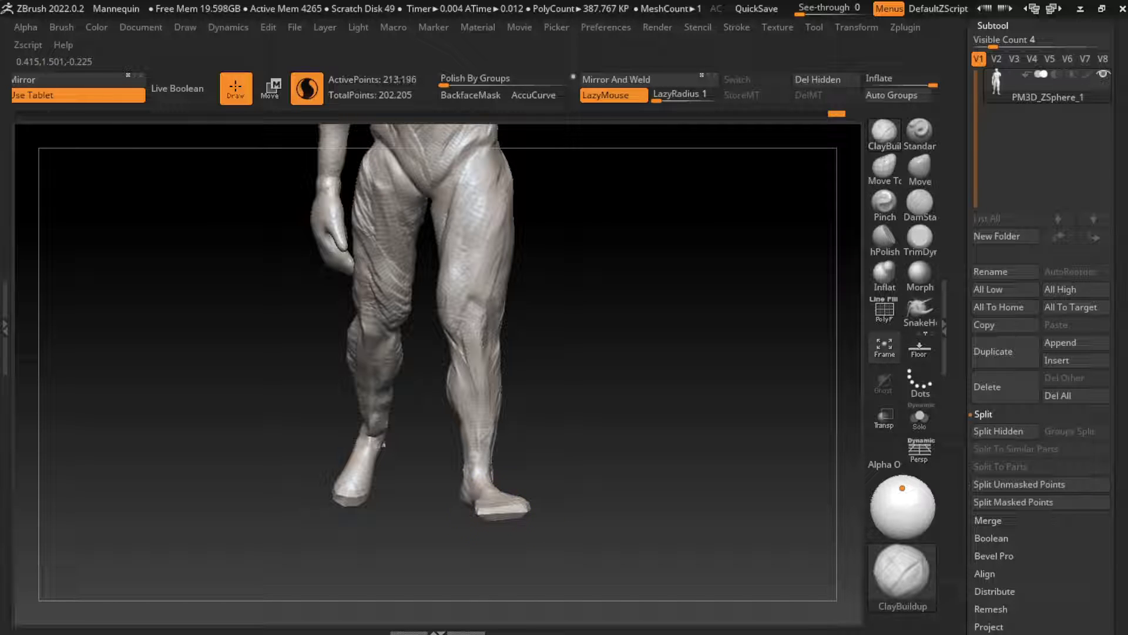
Build clay on the upper foot, undo one stroke, and smooth the ankle
mouse_move(566, 537)
left_mouse_down()
mouse_move(518, 495)
mouse_move(464, 496)
left_mouse_up()
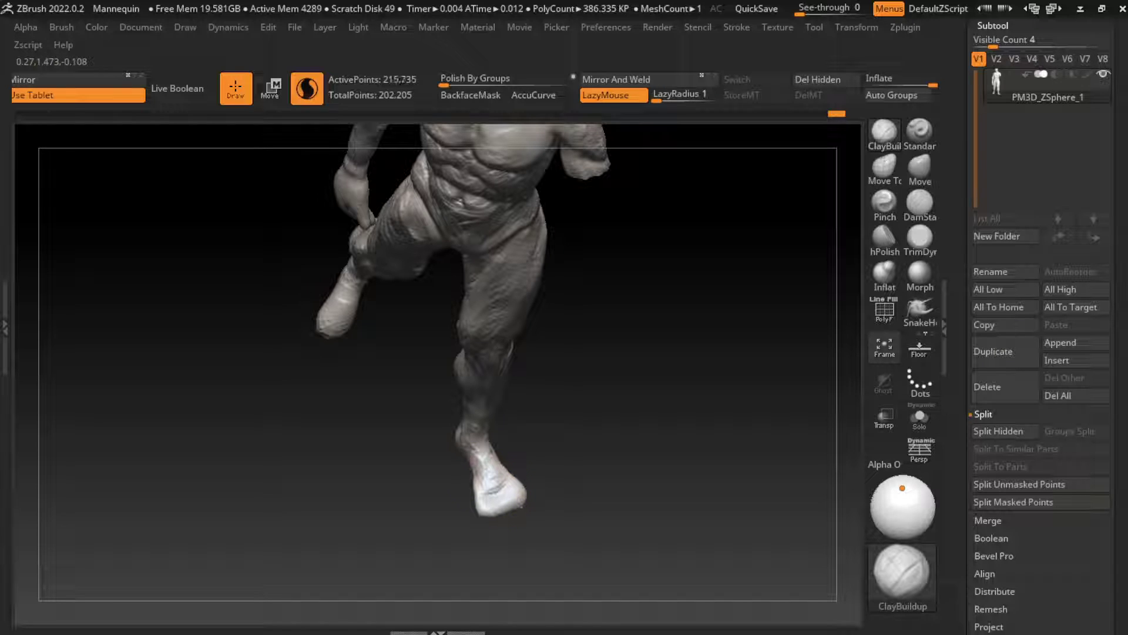
left_click_drag(470, 455, 481, 513)
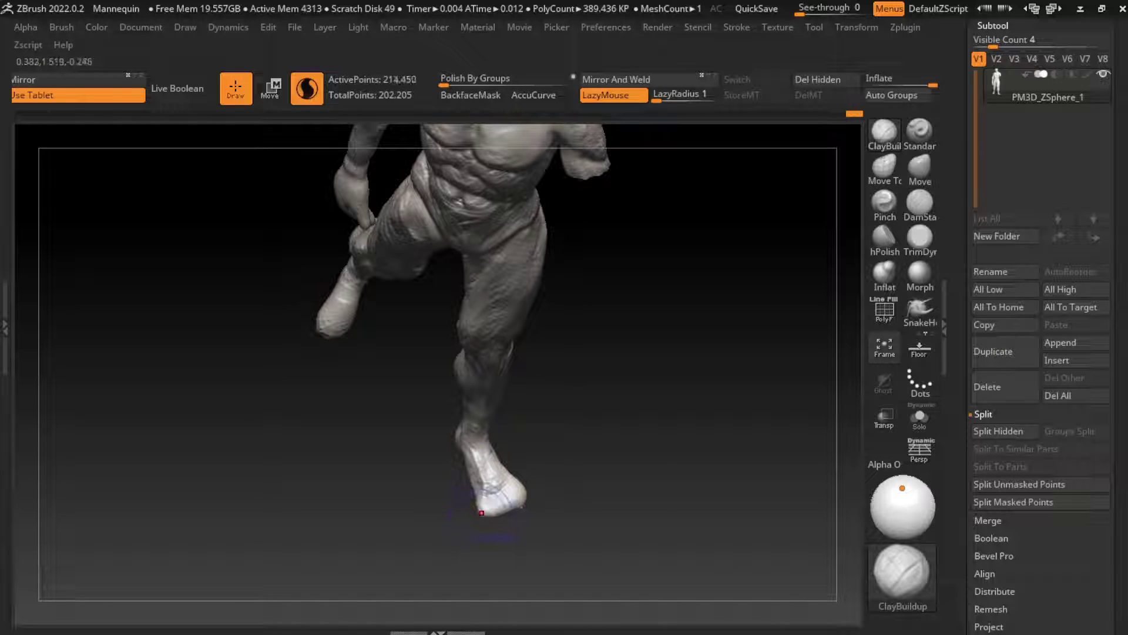
key("ctrl+z")
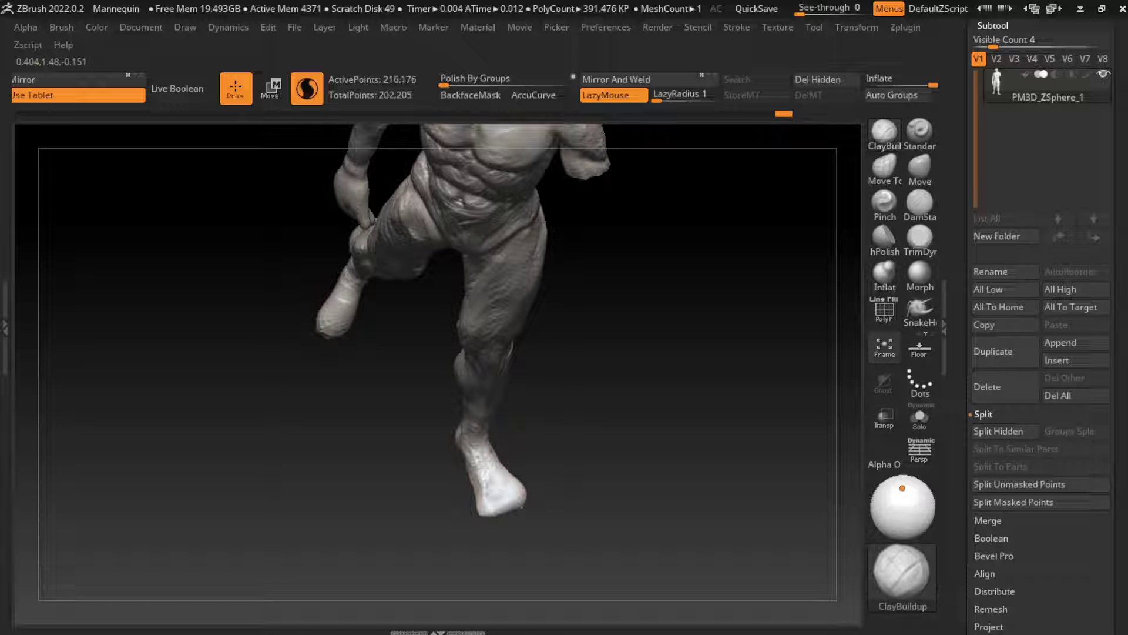
left_click_drag(473, 447, 502, 479)
Sculpt fresh detail on the outer thigh, then turn the full body slightly
mouse_move(586, 385)
left_mouse_down("shift")
mouse_move(630, 369)
mouse_move(605, 416)
left_mouse_up("shift")
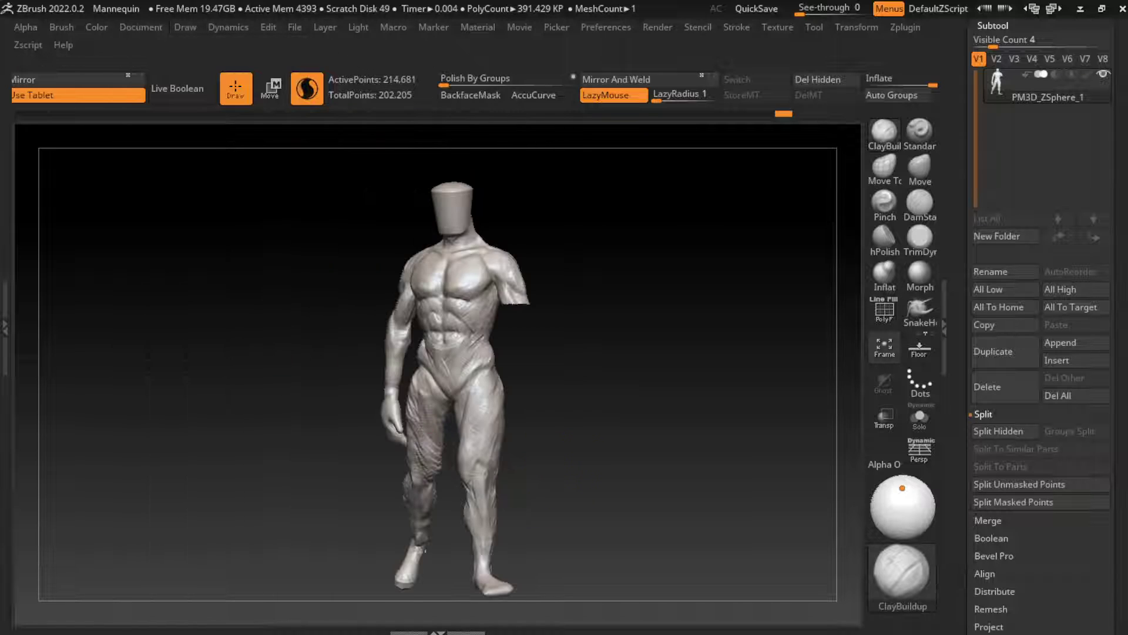
left_click_drag(603, 352, 603, 381, "alt")
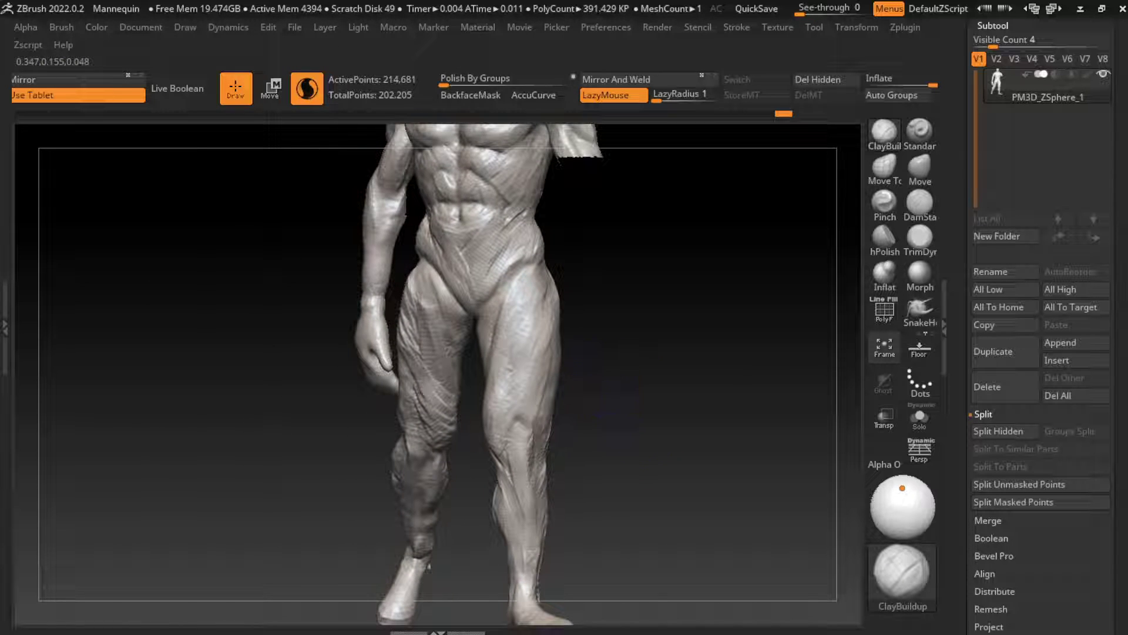
left_click_drag(531, 294, 516, 365)
left_click_drag(567, 412, 626, 403, "alt")
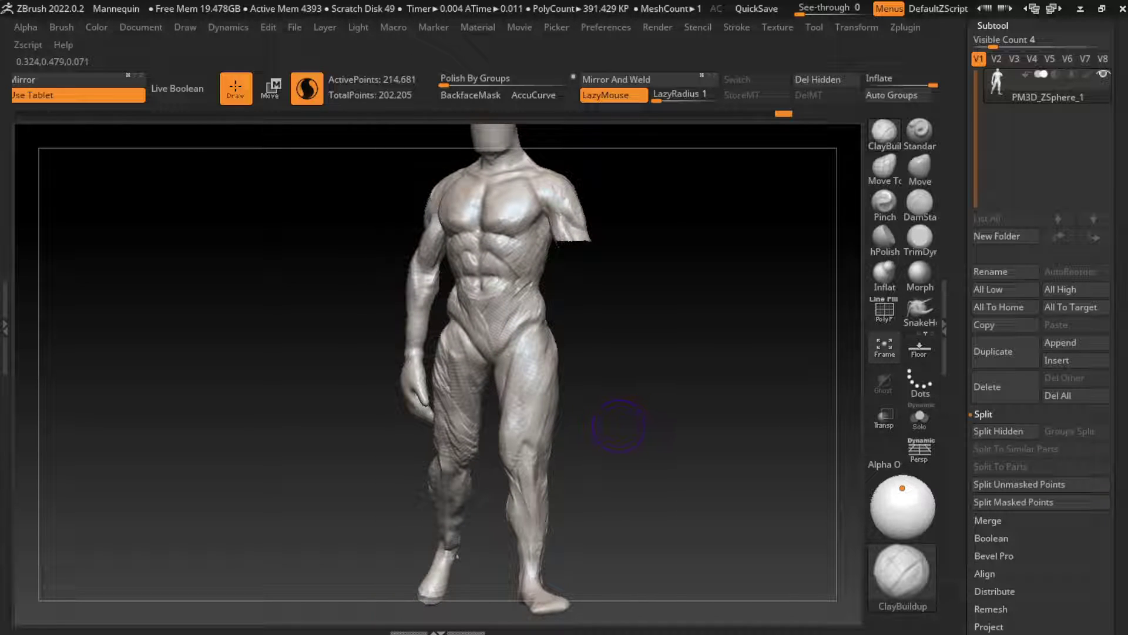
mouse_move(611, 421)
left_mouse_down()
mouse_move(435, 318)
mouse_move(376, 322)
mouse_move(405, 475)
mouse_move(353, 446)
mouse_move(406, 470)
mouse_move(376, 446)
left_mouse_up()
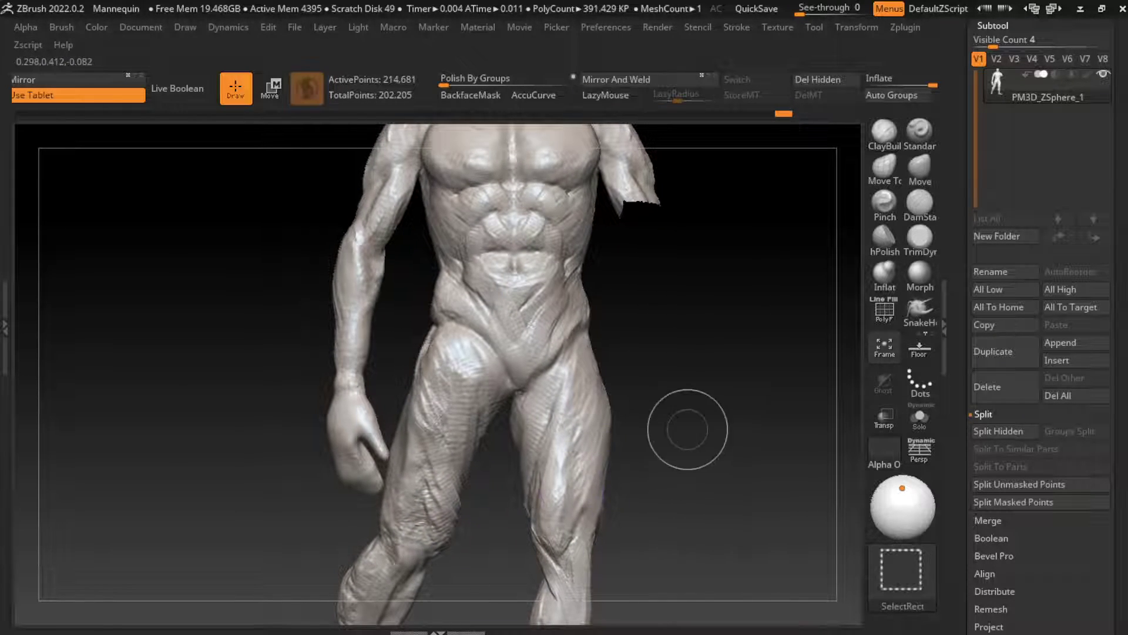
Unhide the hidden arm and frame the whole mannequin from the front
left_click(680, 491, "ctrl+shift")
left_click_drag(680, 492, 575, 227)
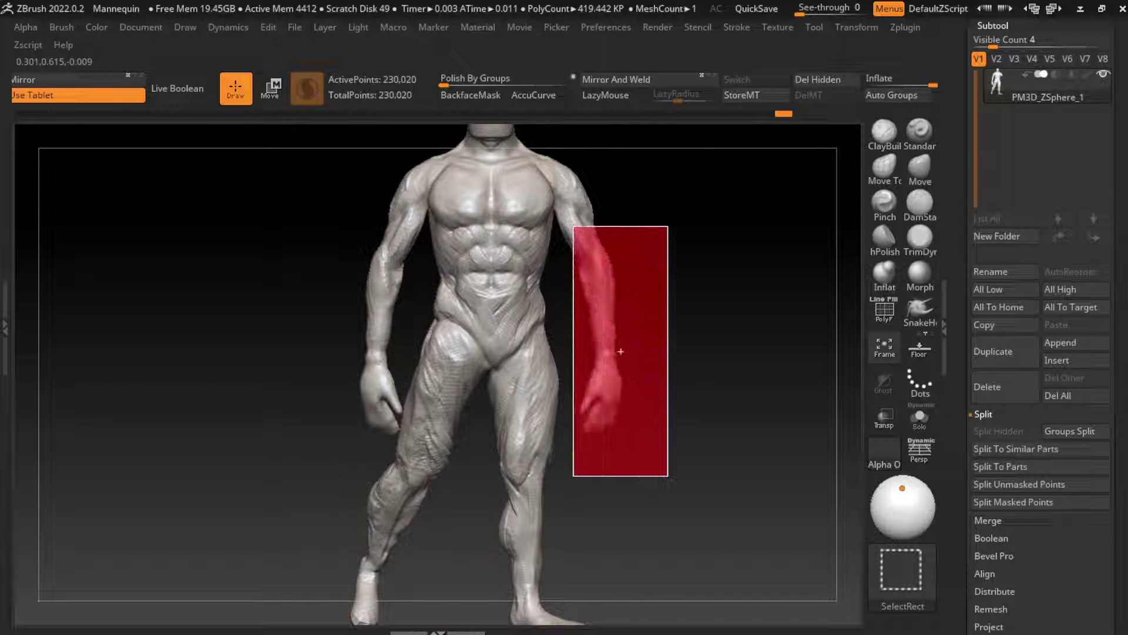
left_click(618, 399, "ctrl+shift")
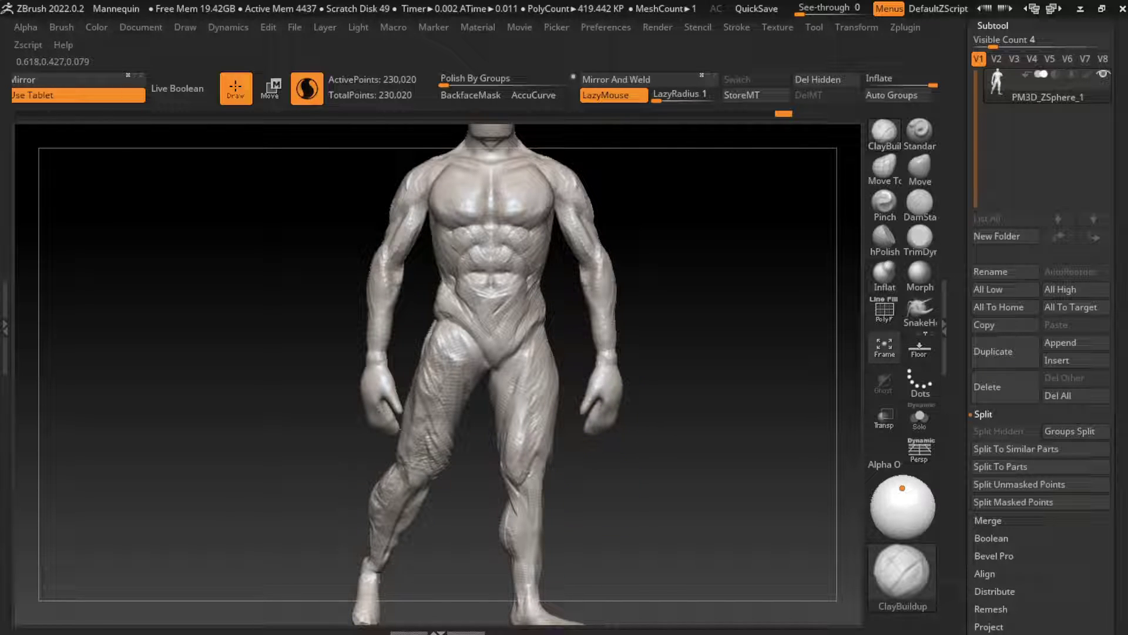
key("ctrl")
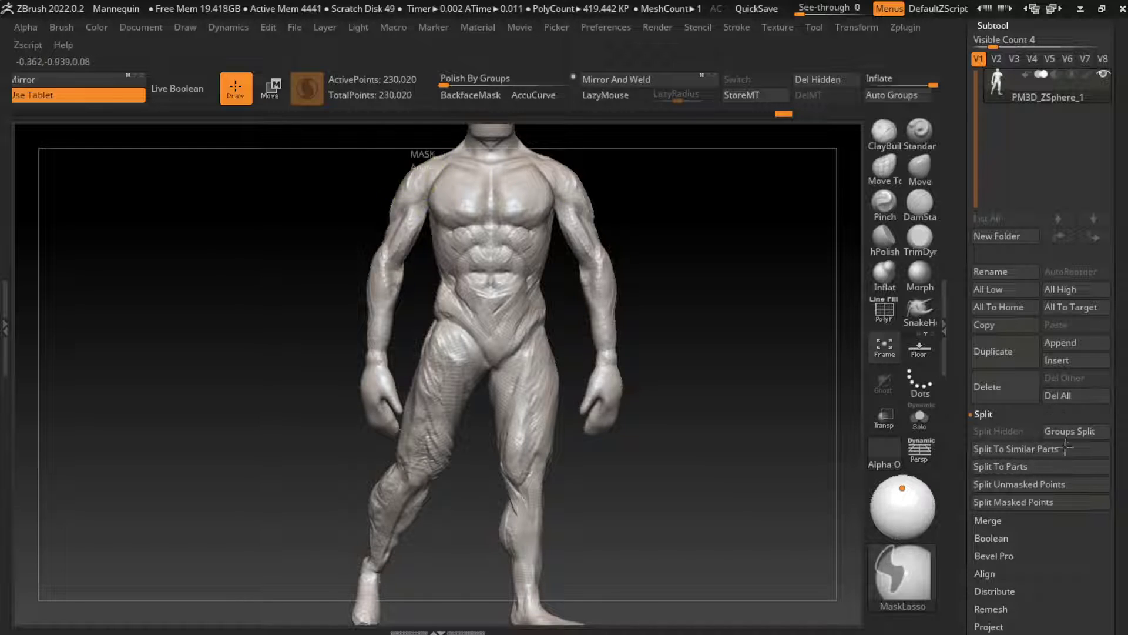
Lasso-mask both arms of the mannequin, then clear that mask
mouse_move(423, 165)
left_mouse_down("ctrl")
mouse_move(424, 222)
mouse_move(320, 315)
left_mouse_up("ctrl")
right_click_drag(319, 352, 331, 519, "ctrl")
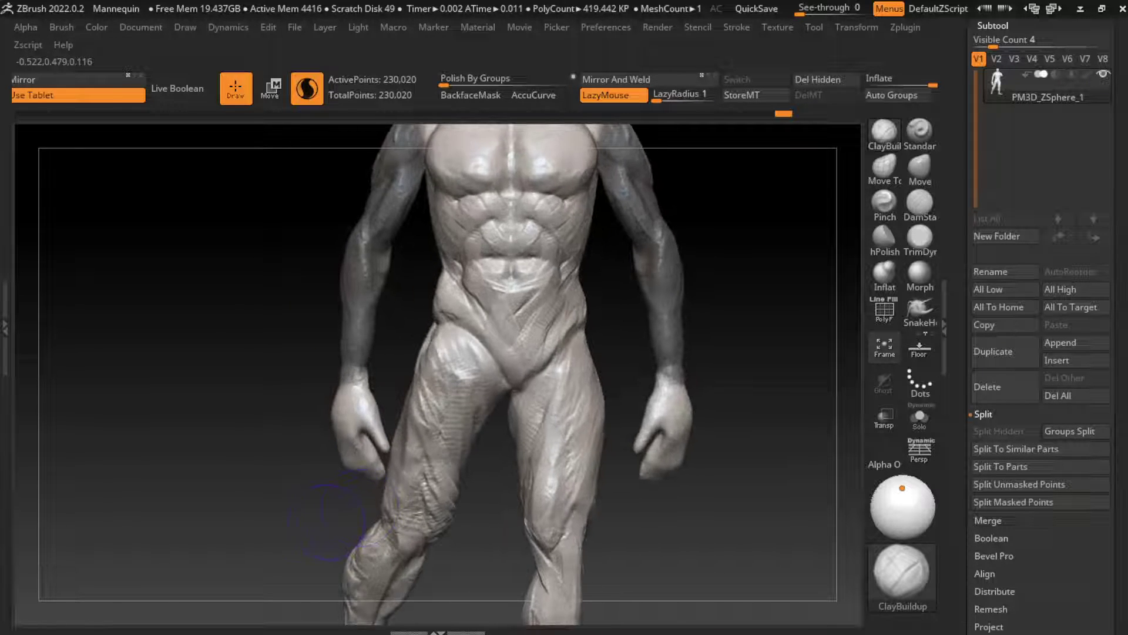
mouse_move(317, 519)
left_mouse_down("ctrl")
mouse_move(305, 529)
mouse_move(376, 505)
left_mouse_up("ctrl")
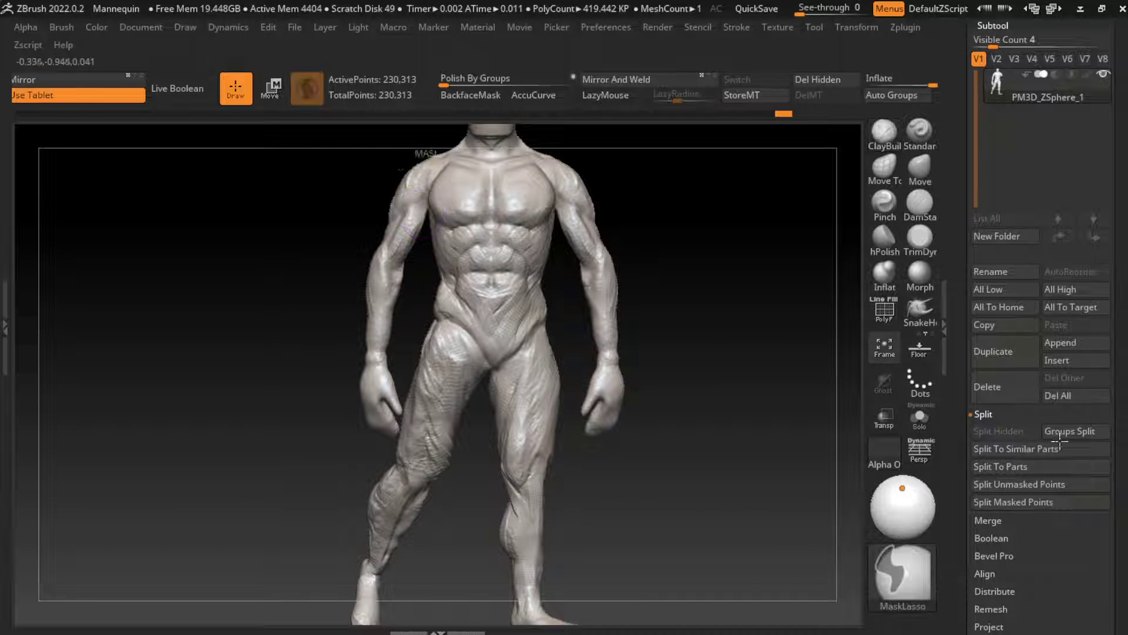
Zoom onto the legs and forearm and mask the body except one arm
mouse_move(376, 152)
left_mouse_down("alt")
mouse_move(411, 329)
mouse_move(446, 322)
mouse_move(429, 306)
left_mouse_up("alt")
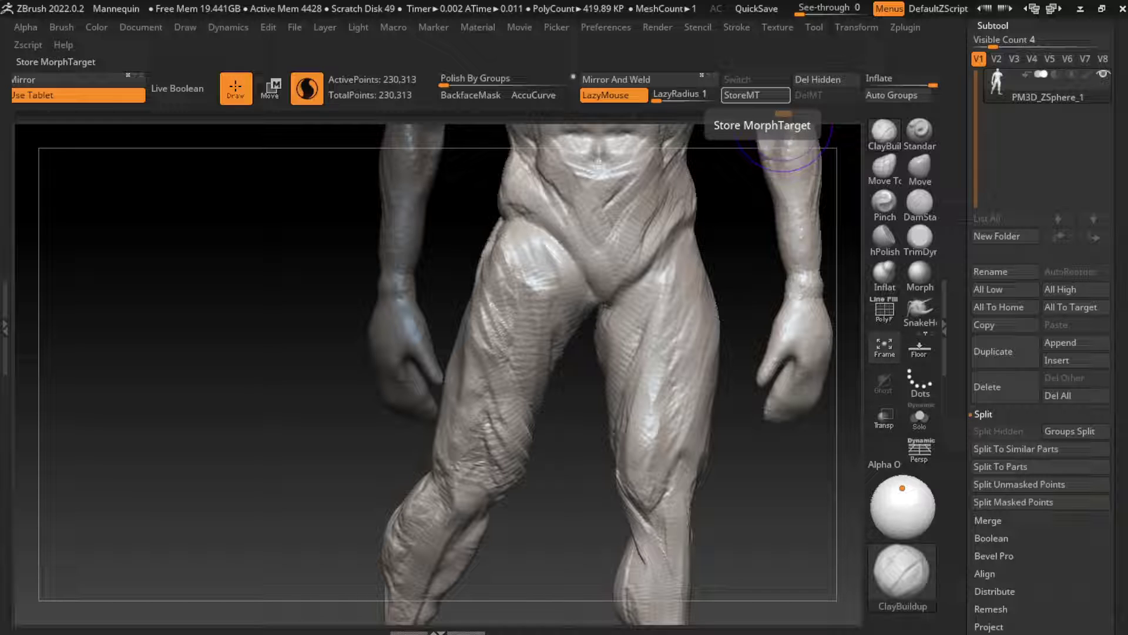
mouse_move(764, 235)
left_mouse_down("alt")
mouse_move(735, 352)
mouse_move(705, 264)
left_mouse_up("alt")
mouse_move(235, 352)
left_mouse_down()
mouse_move(294, 364)
mouse_move(340, 353)
left_mouse_up()
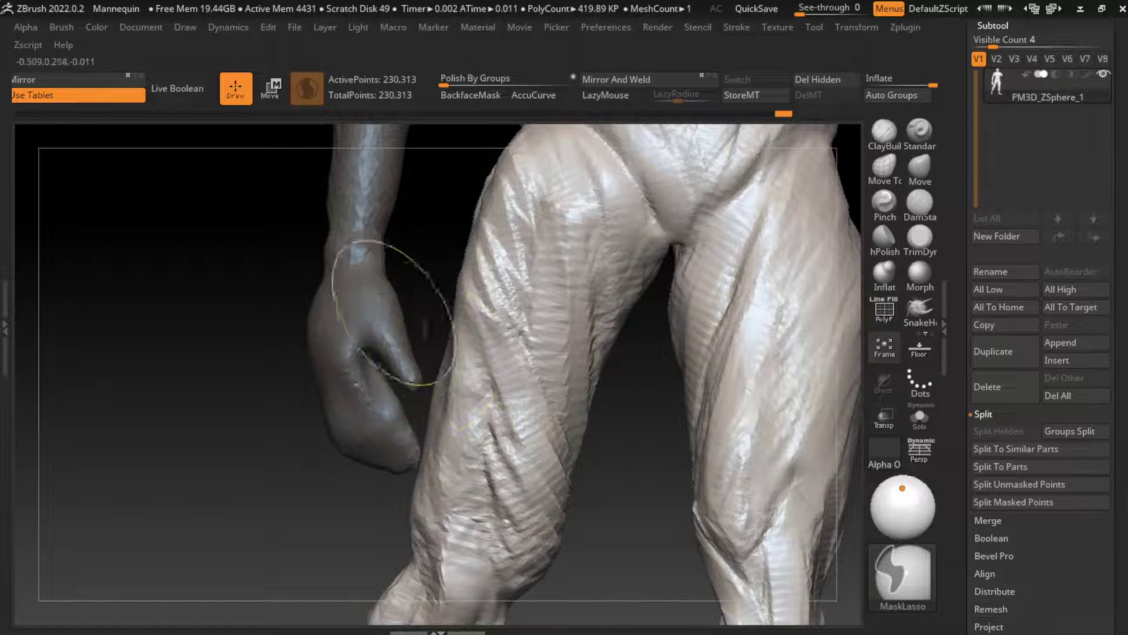
left_click_drag(353, 290, 423, 305, "alt")
mouse_move(458, 376)
left_mouse_down("alt")
mouse_move(441, 353)
mouse_move(482, 411)
mouse_move(562, 463)
mouse_move(587, 412)
mouse_move(646, 382)
left_mouse_up("alt")
key("ctrl")
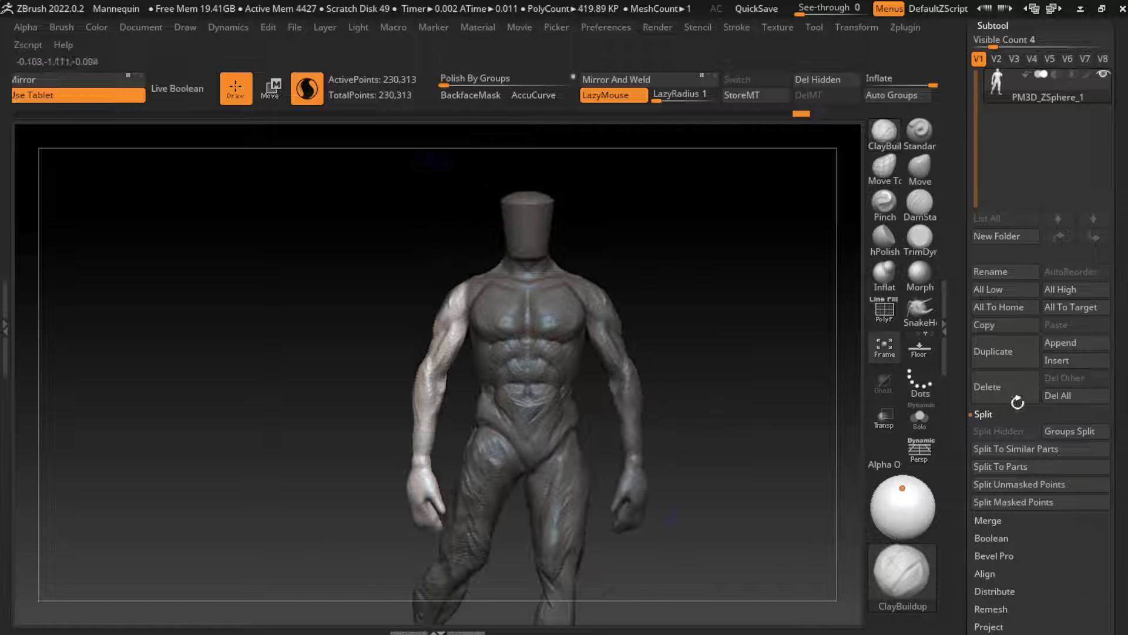
Rotate the right arm about 15.6 degrees outward around a shoulder pivot
key("w")
left_click(458, 306)
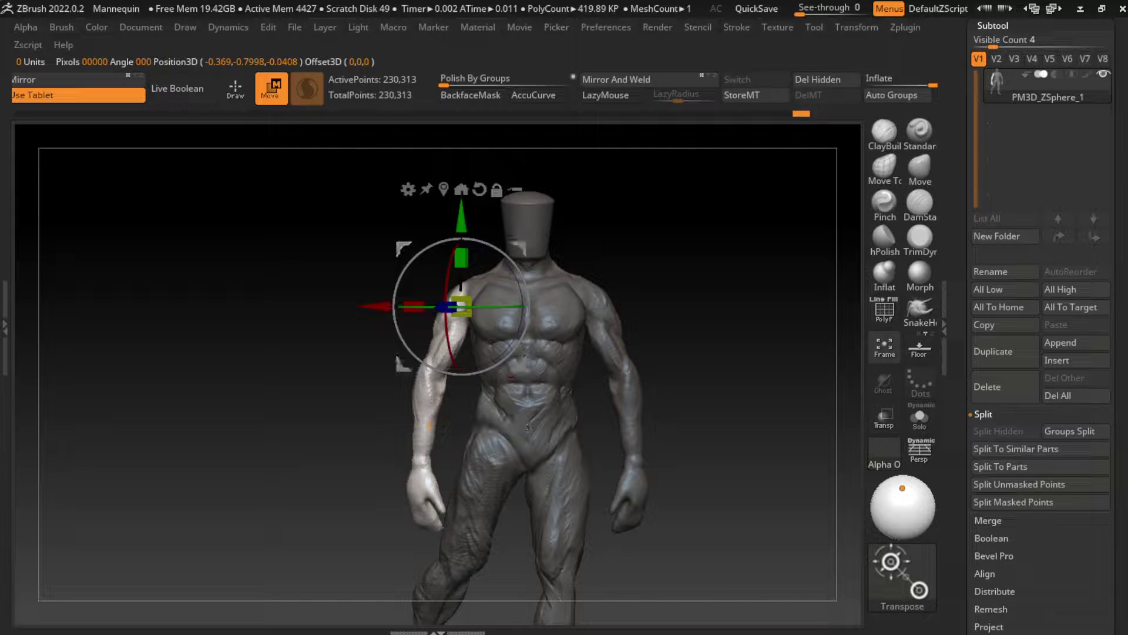
mouse_move(364, 411)
left_mouse_down()
mouse_move(392, 390)
mouse_move(376, 429)
left_mouse_up()
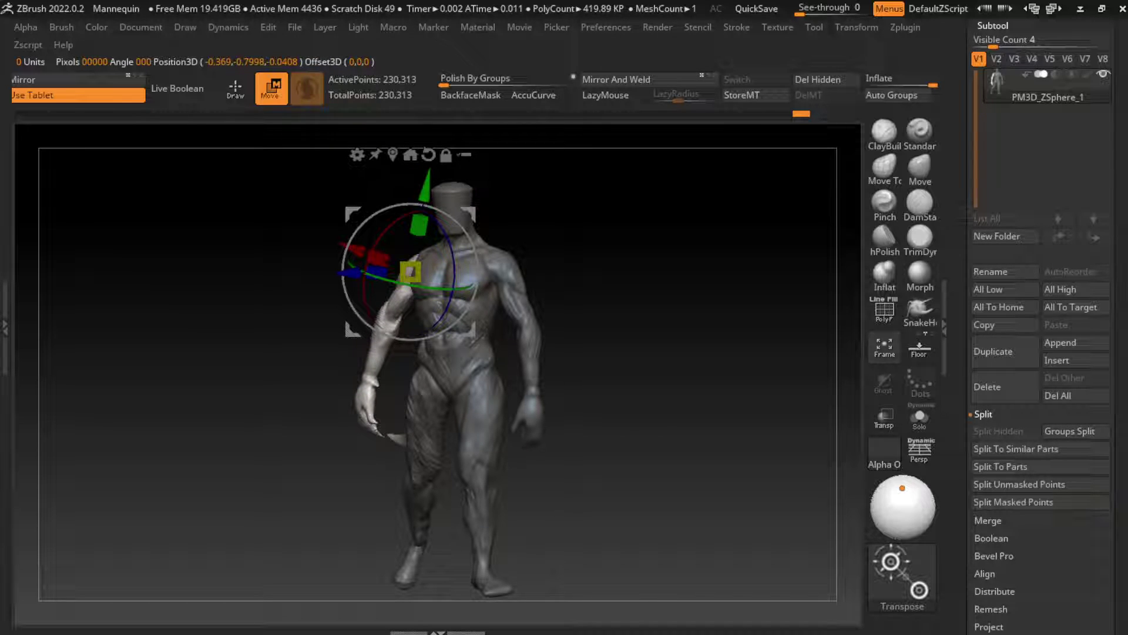
left_click_drag(588, 411, 349, 519)
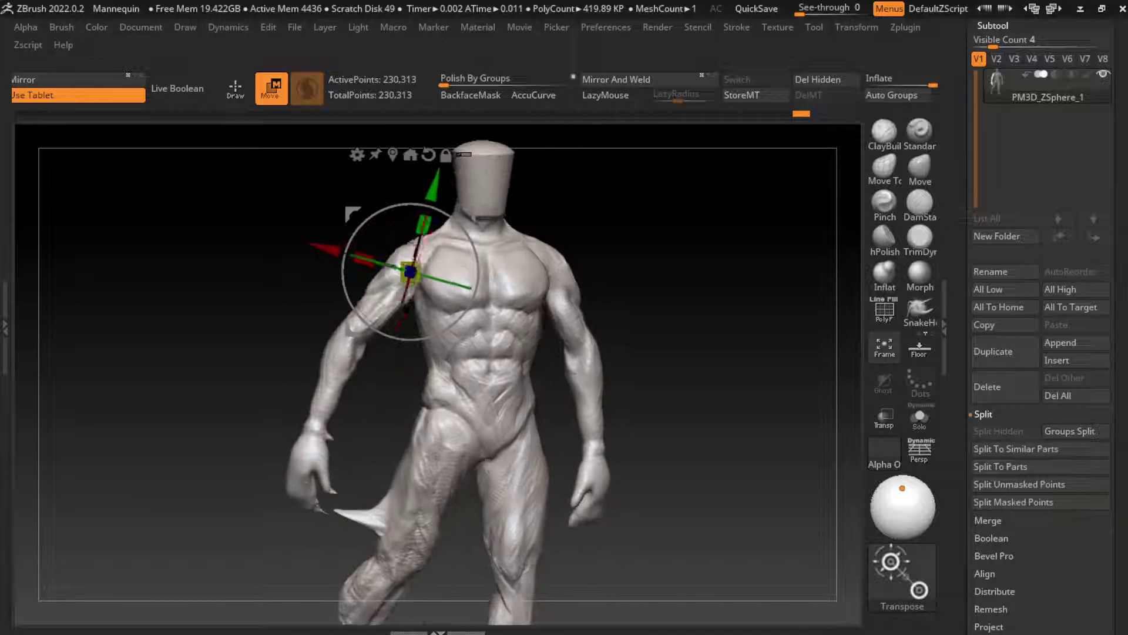
Smooth away the spike beside the raised arm's hand
key("q")
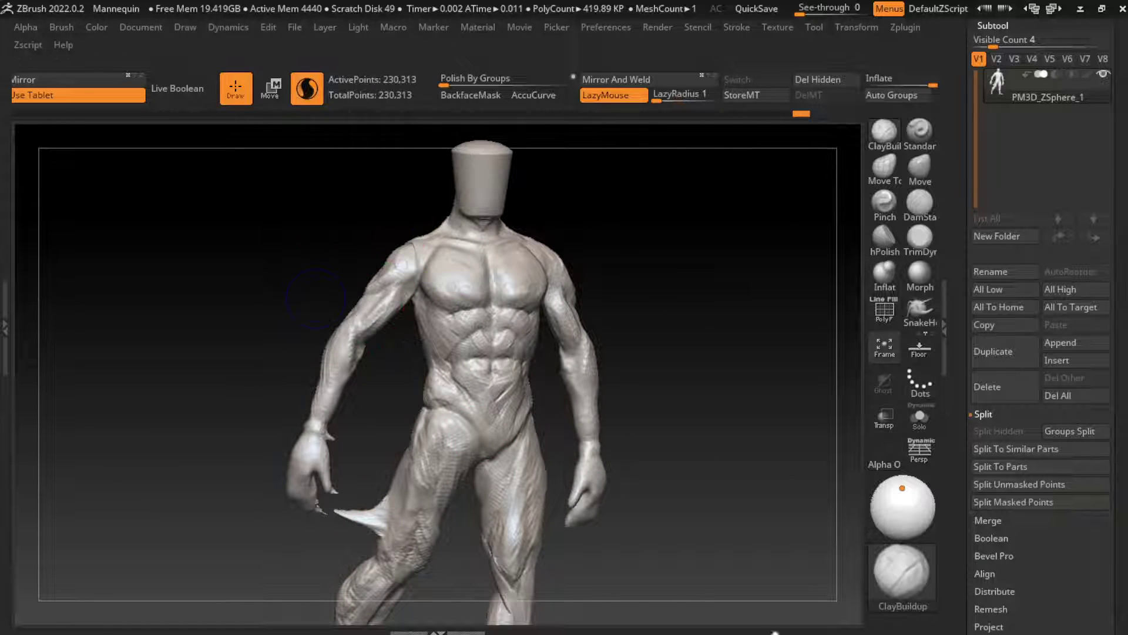
left_click_drag(338, 516, 370, 517, "shift")
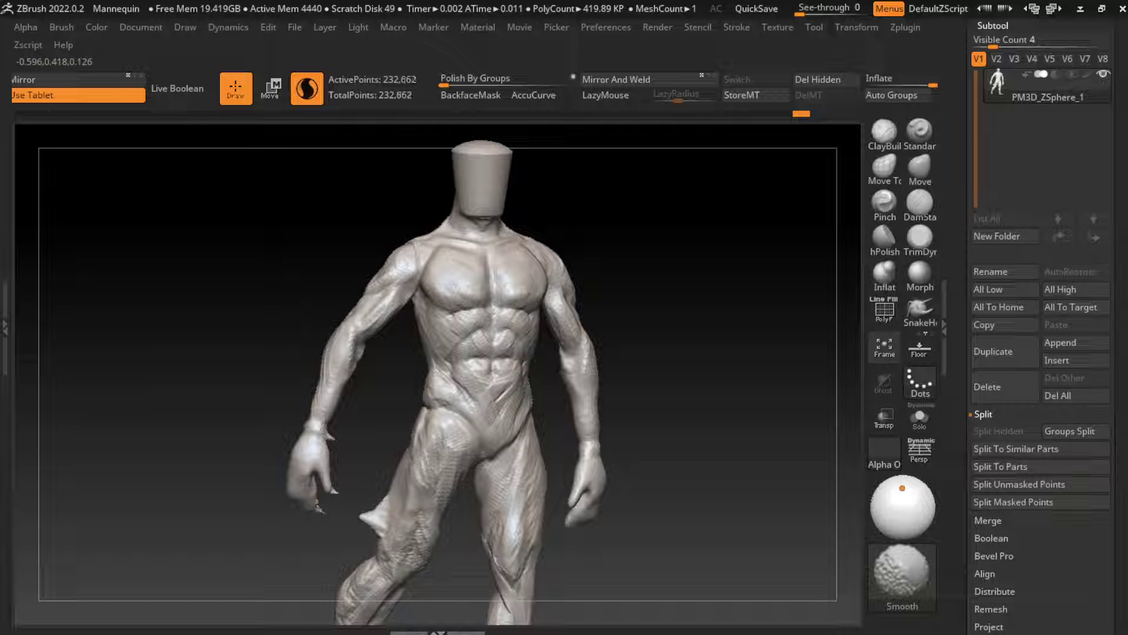
mouse_move(340, 473)
left_mouse_down()
mouse_move(343, 500)
mouse_move(341, 482)
left_mouse_up()
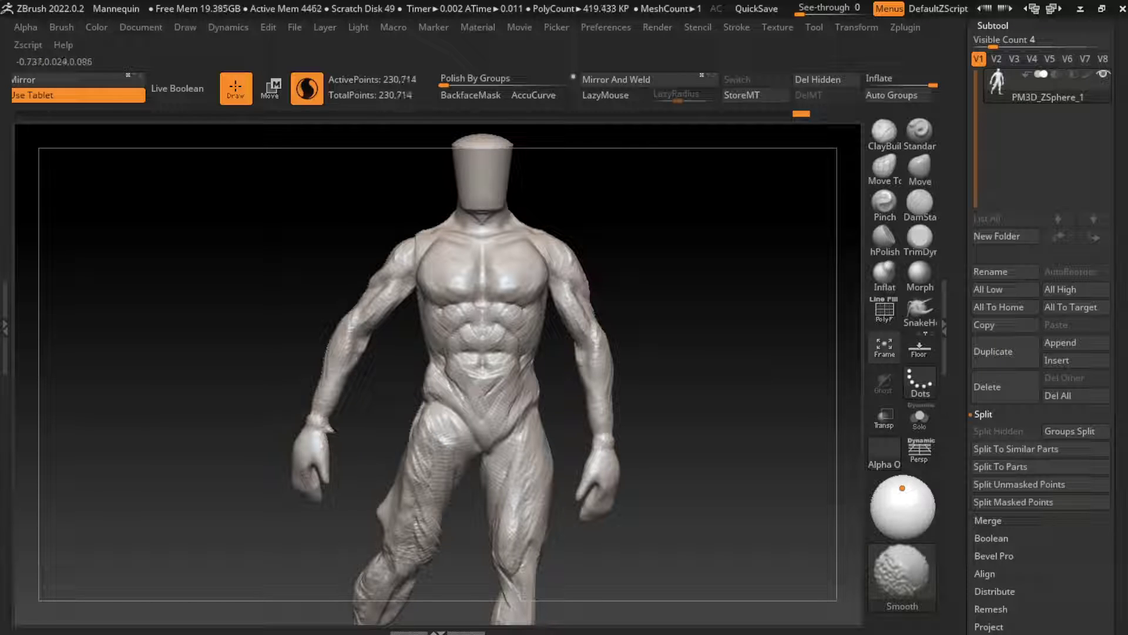
left_click_drag(706, 411, 694, 435, "shift")
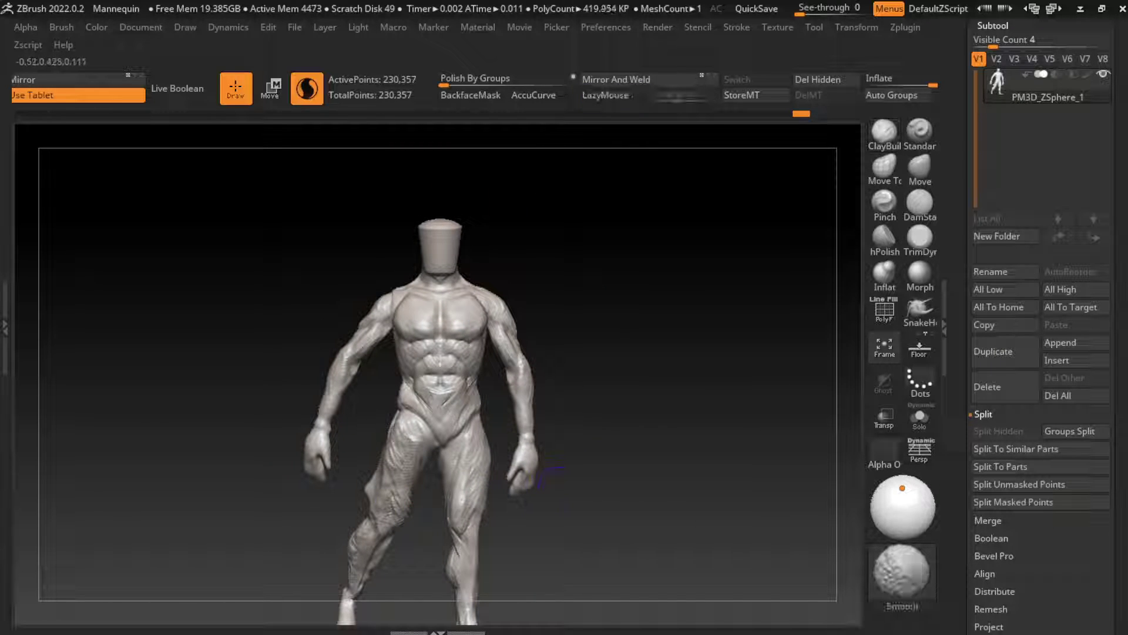
Orbit to a three-quarter view and lasso-mask the left thigh
key("b")
left_click_drag(576, 529, 607, 536)
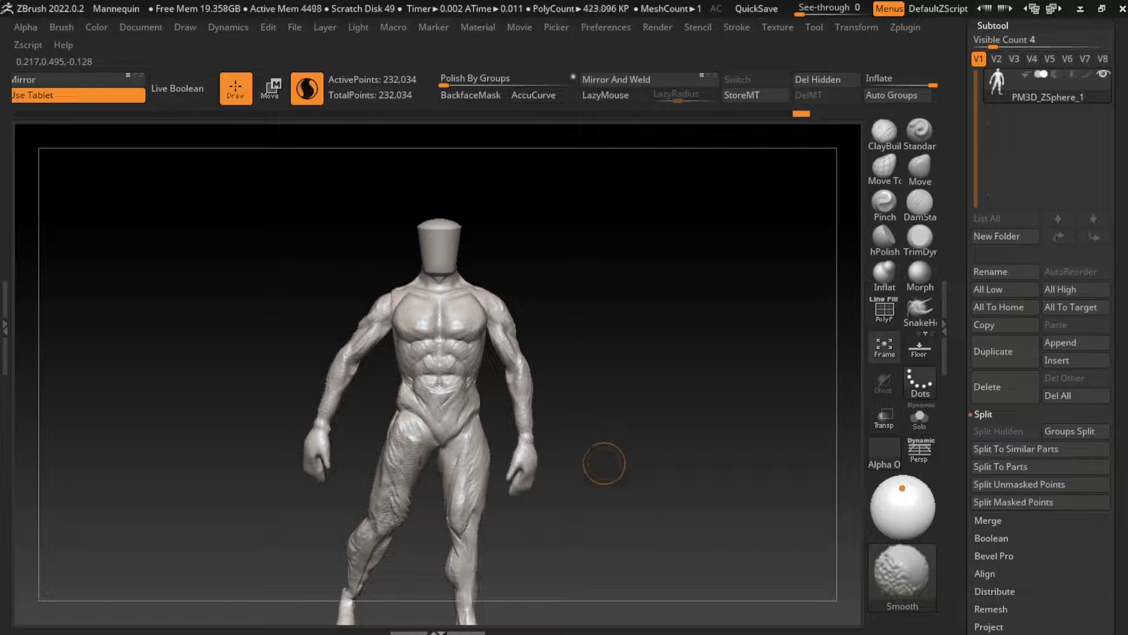
left_click(141, 27)
left_click_drag(223, 329, 258, 335)
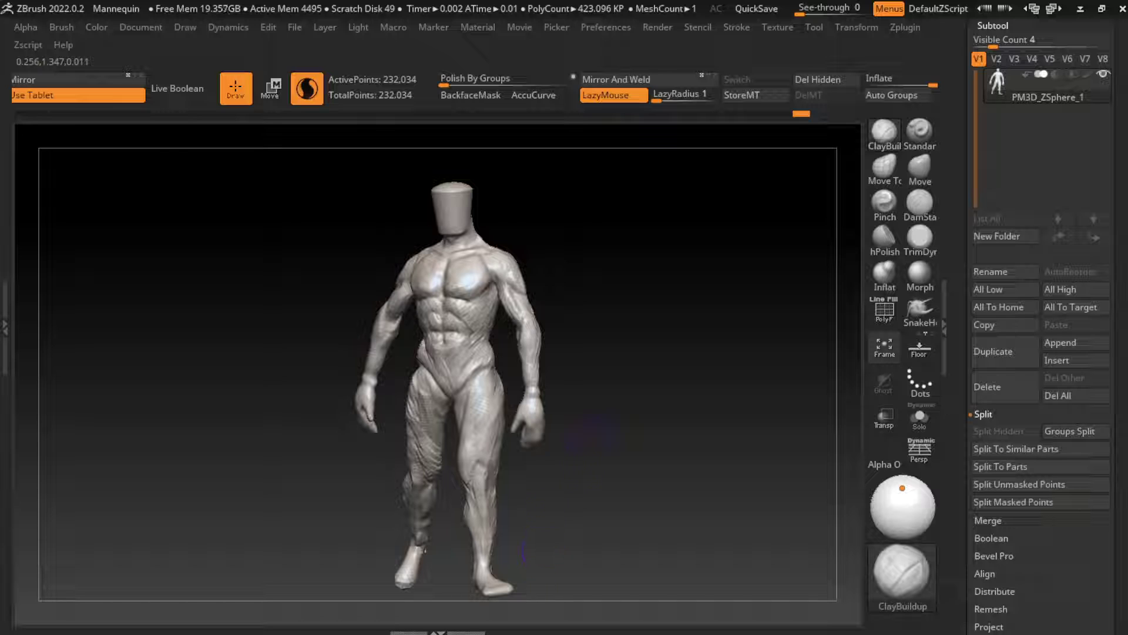
left_click_drag(464, 377, 415, 364, "ctrl")
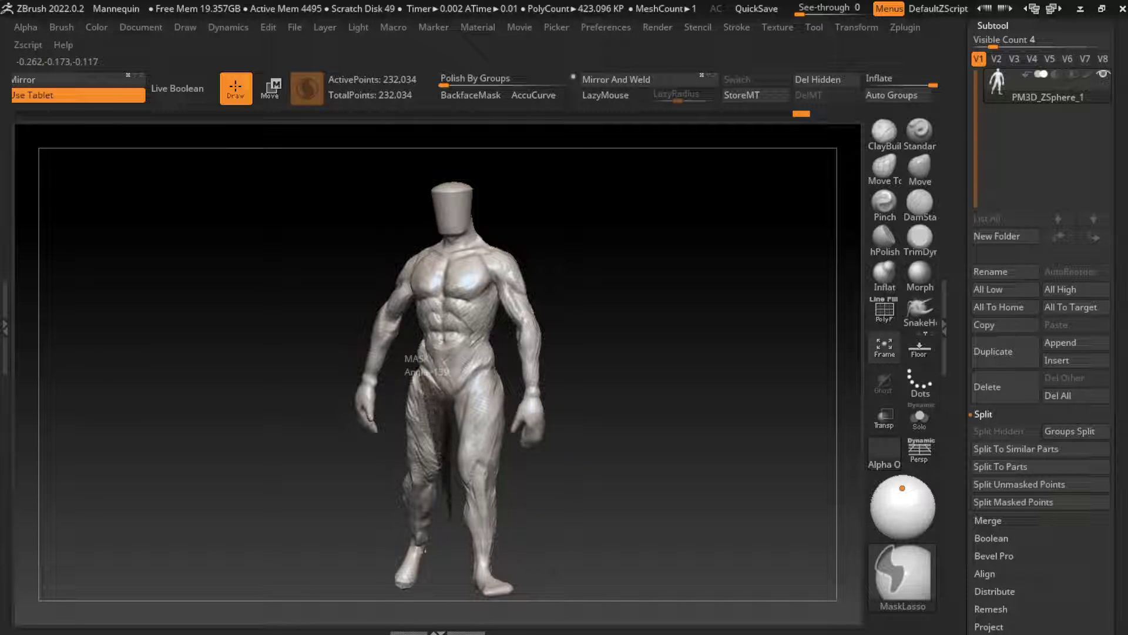
Invert the mask and rotate the free thigh at the hip with the Transpose gizmo
left_click(617, 411, "ctrl")
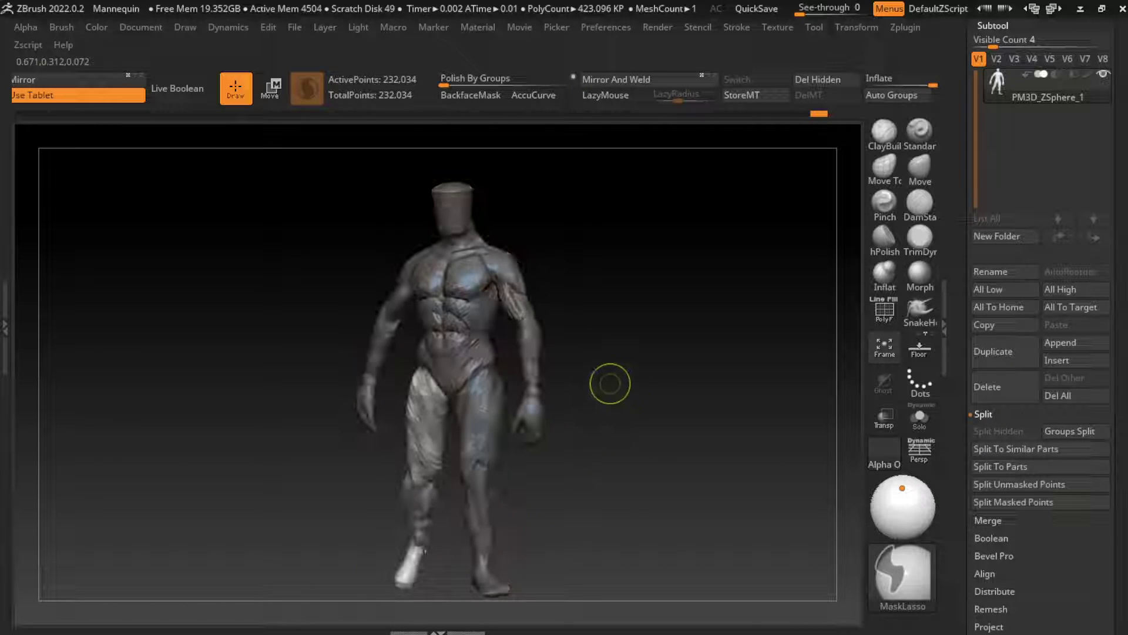
key("w")
left_click(434, 382)
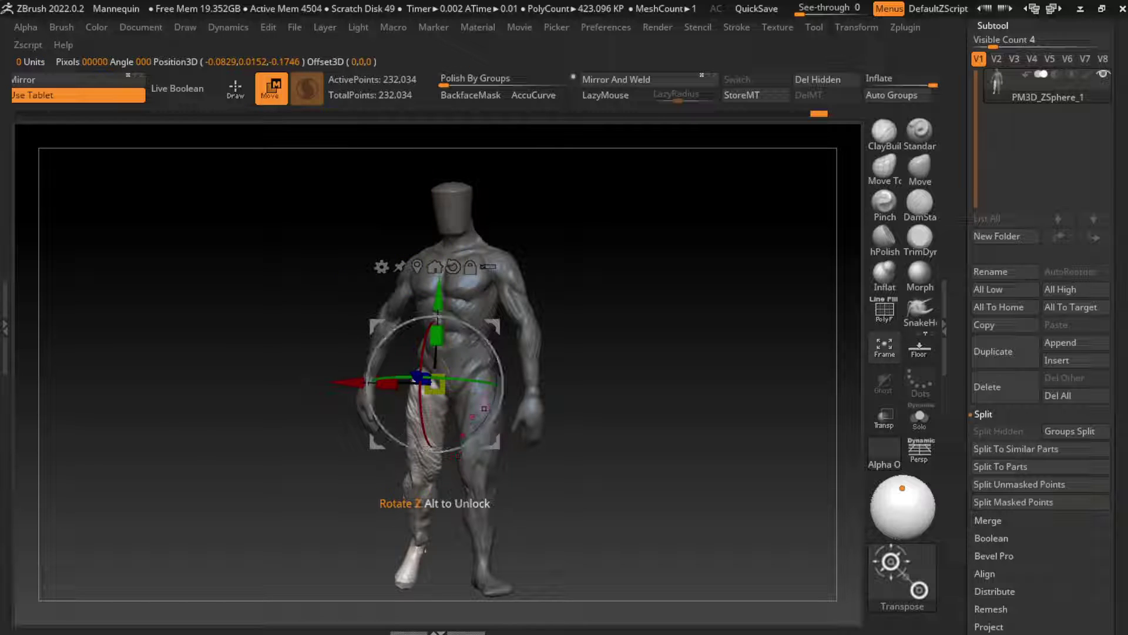
left_click_drag(435, 382, 429, 411)
left_click_drag(588, 411, 676, 412)
left_click_drag(588, 412, 676, 411, "shift")
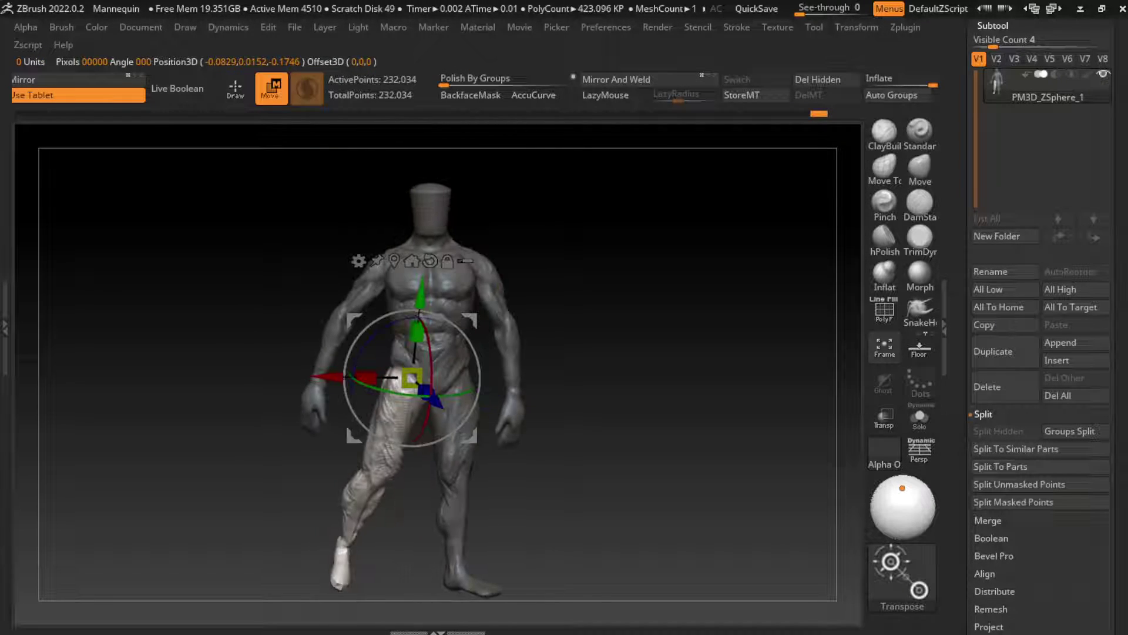
Rotate the leg around the vertical axis into its new stance and clear the mask
left_click(141, 27)
left_click_drag(588, 412, 614, 412, "alt")
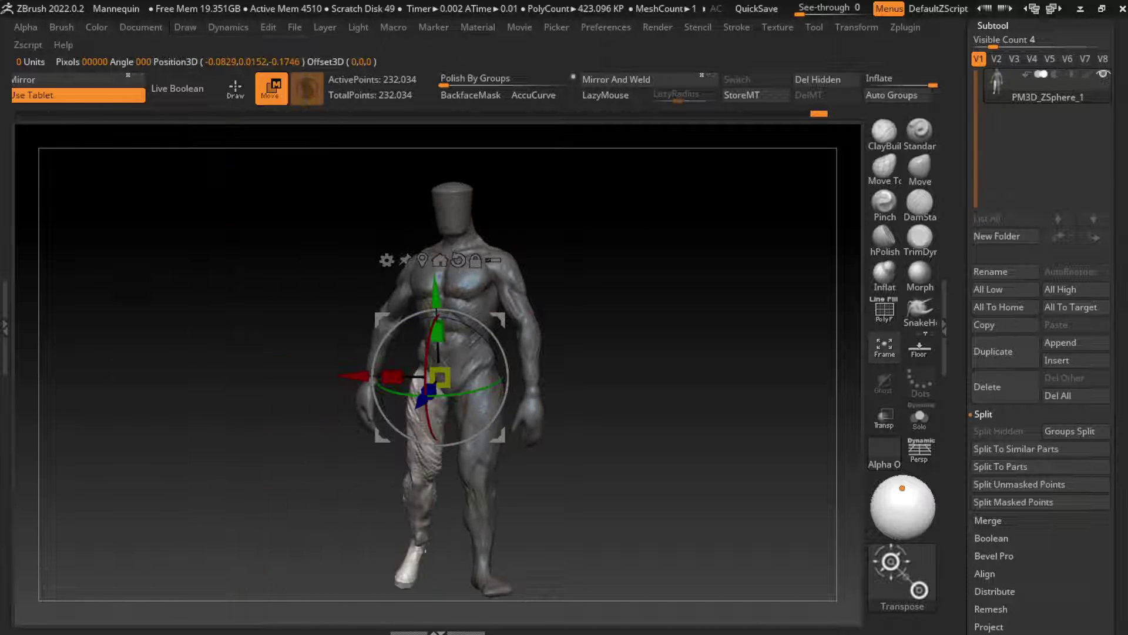
left_click_drag(479, 387, 464, 395)
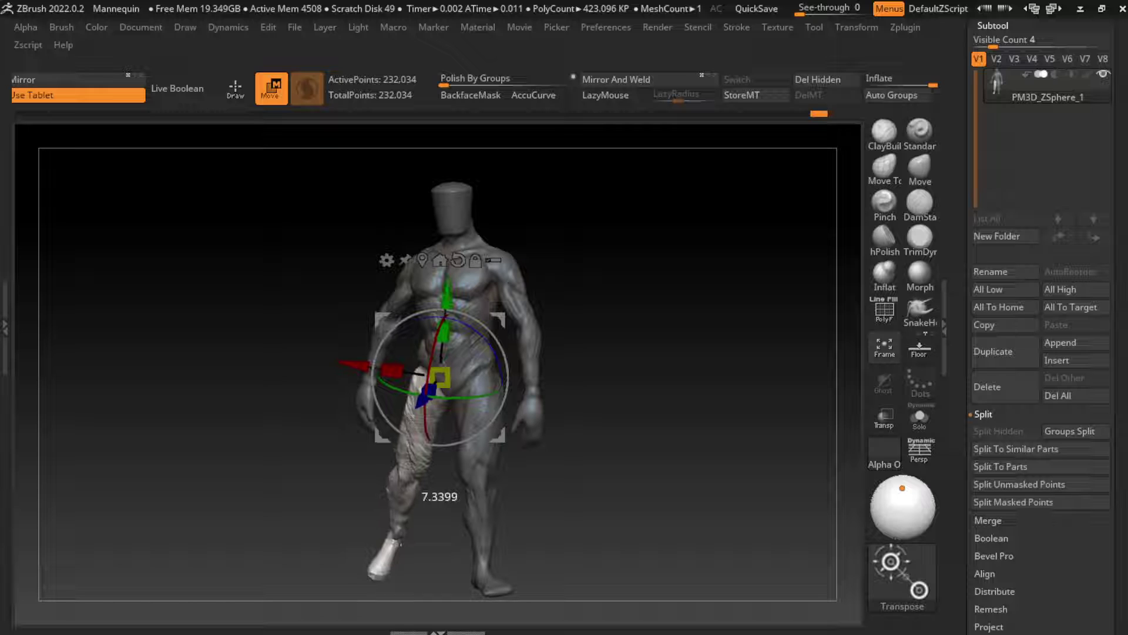
left_click_drag(464, 395, 495, 372)
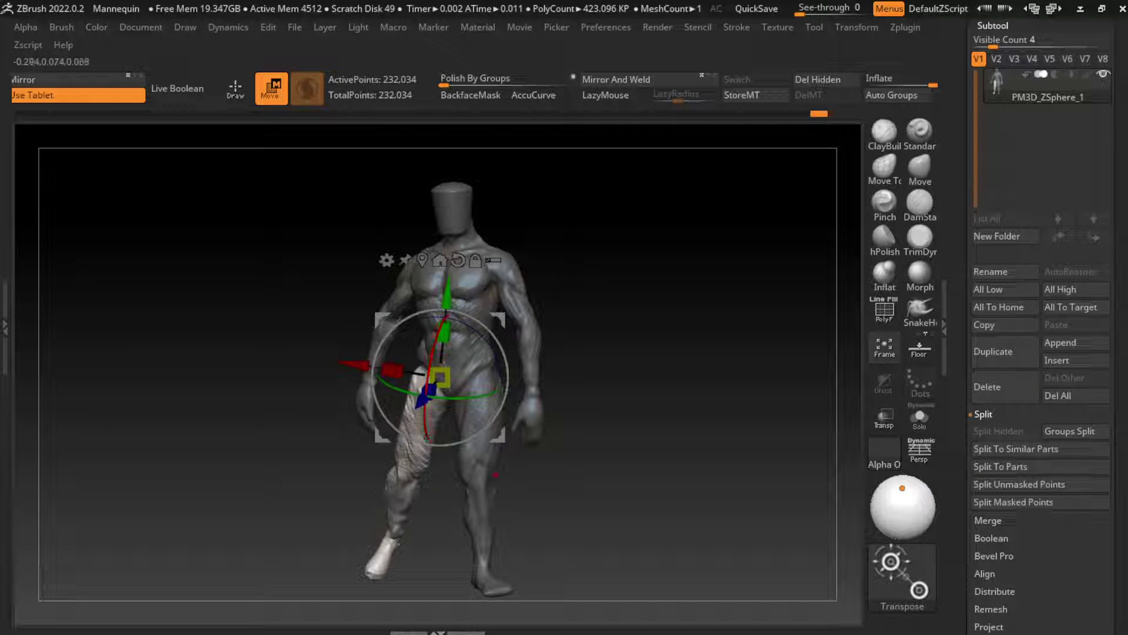
key("ctrl+shift+a")
Switch to the Move brush with lazy mouse off and frame the figure from the front
key("b")
key("c")
key("b")
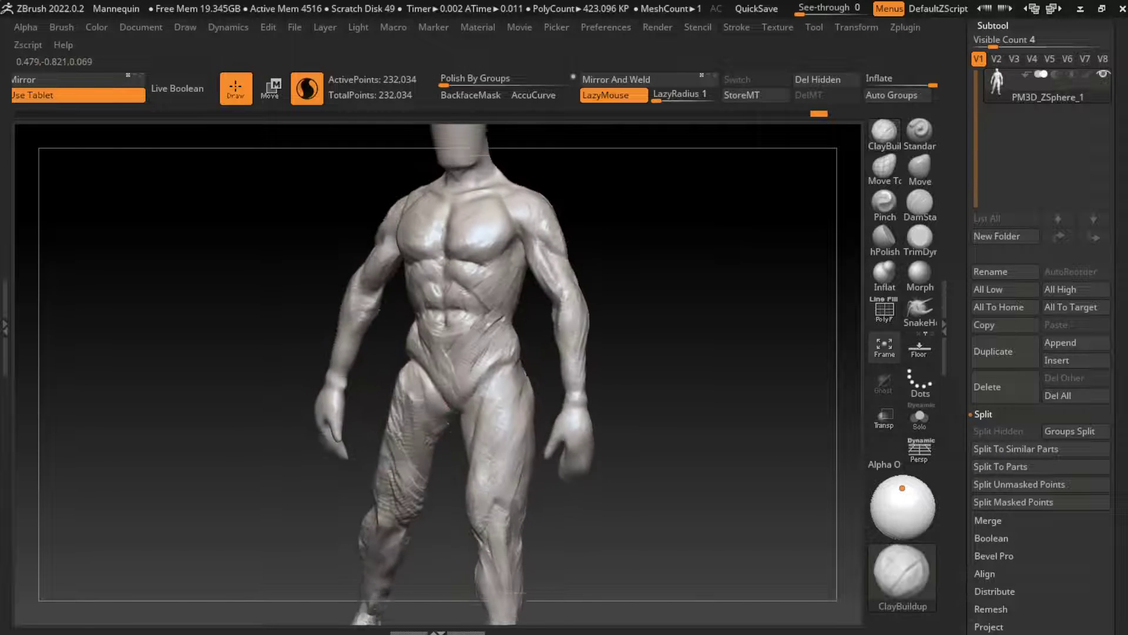
left_click_drag(718, 249, 457, 420, "alt")
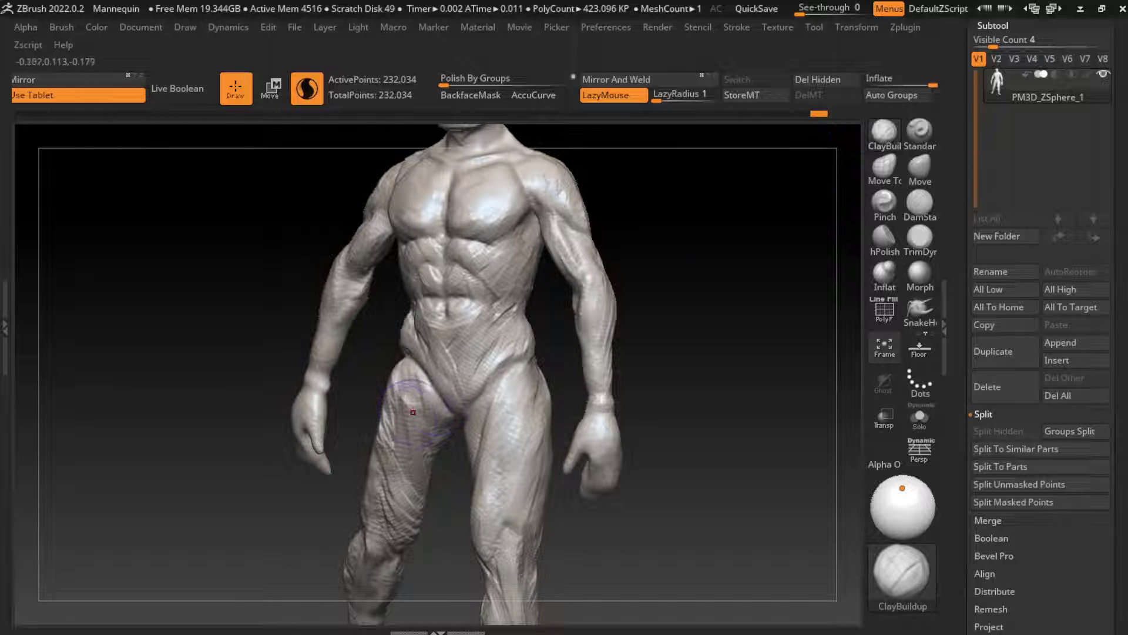
key("b")
key("m")
key("v")
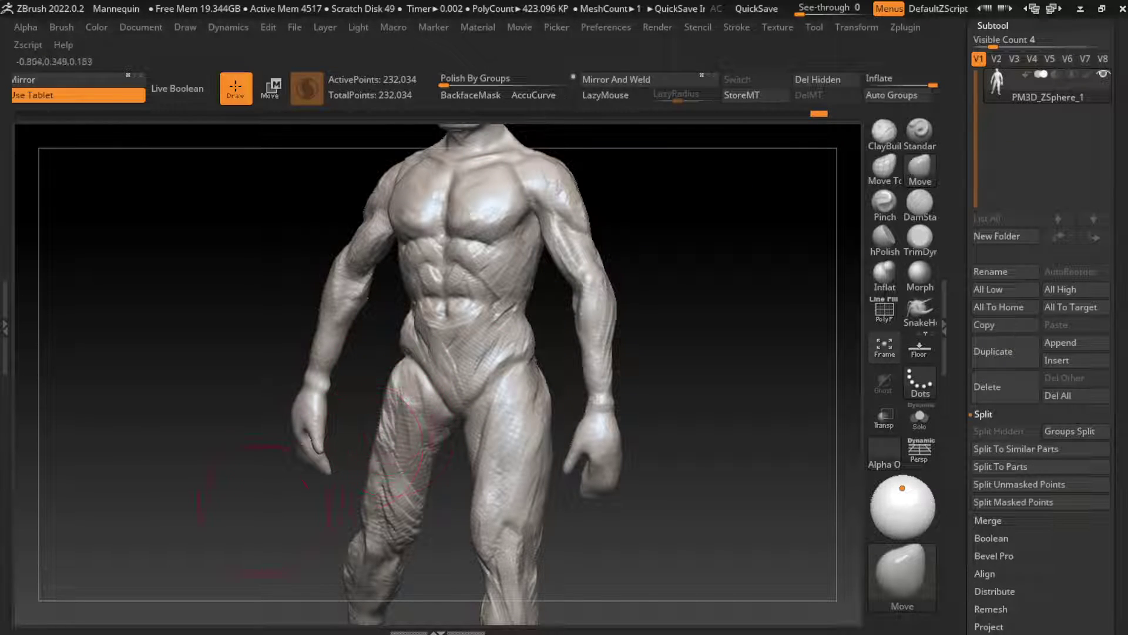
left_click_drag(247, 488, 365, 423)
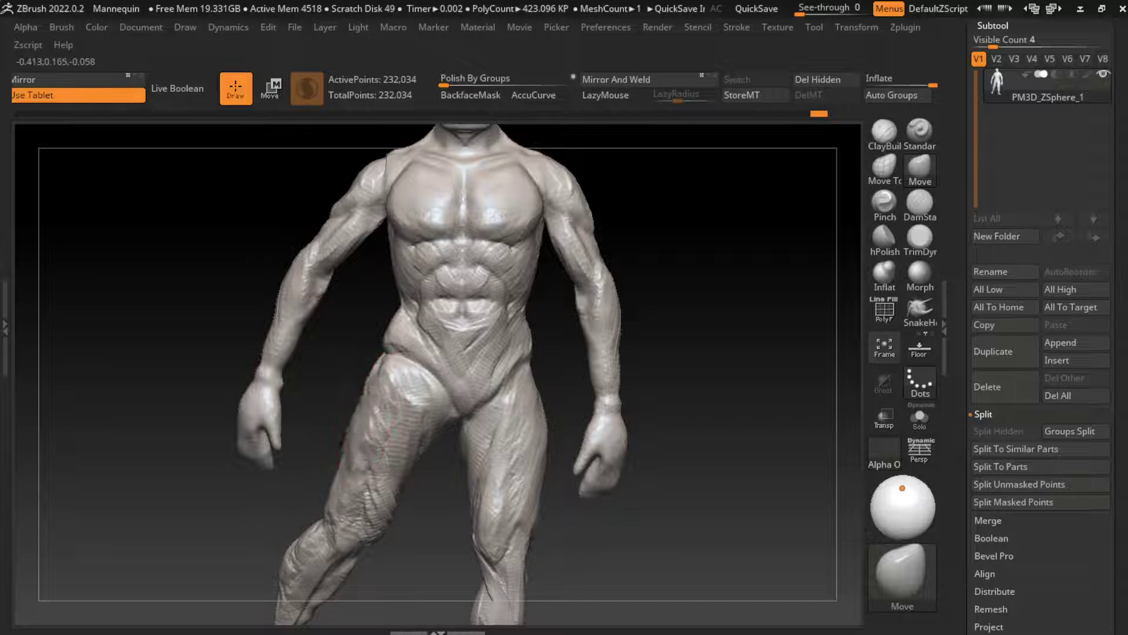
mouse_move(511, 385)
left_mouse_down()
mouse_move(680, 377)
mouse_move(726, 396)
left_mouse_up()
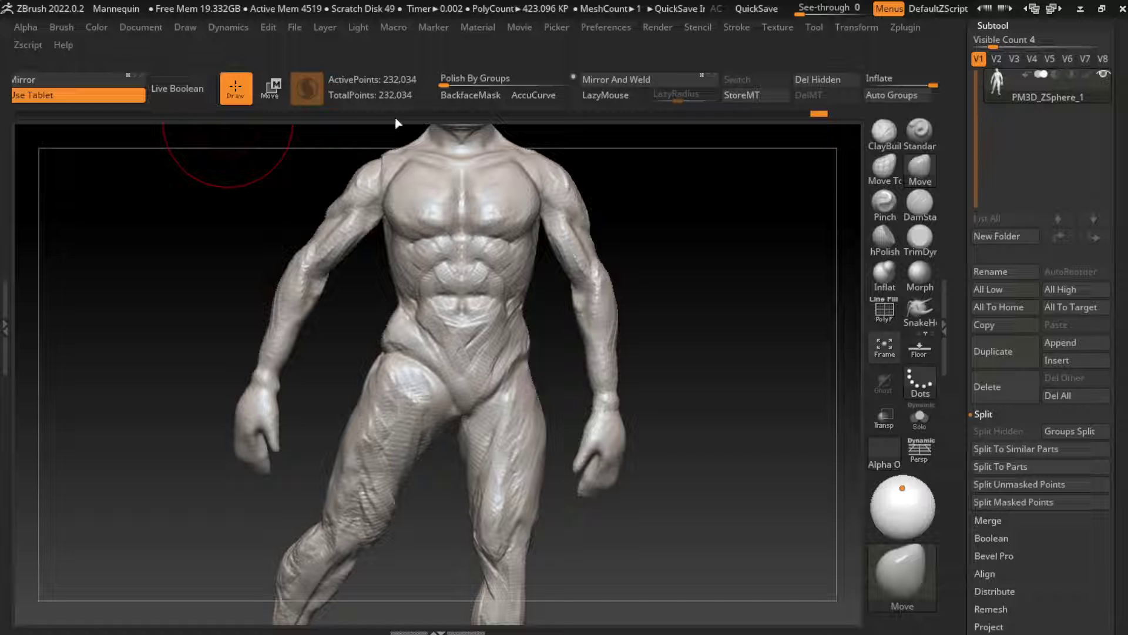
left_click(141, 27)
left_click(157, 576)
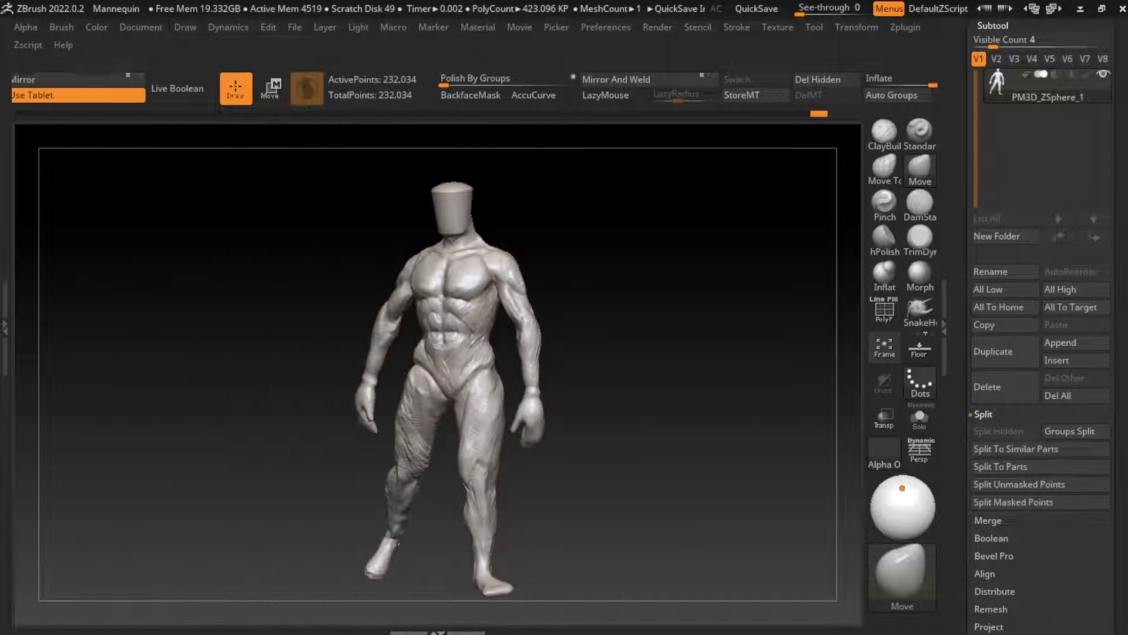
left_click_drag(438, 508, 588, 508)
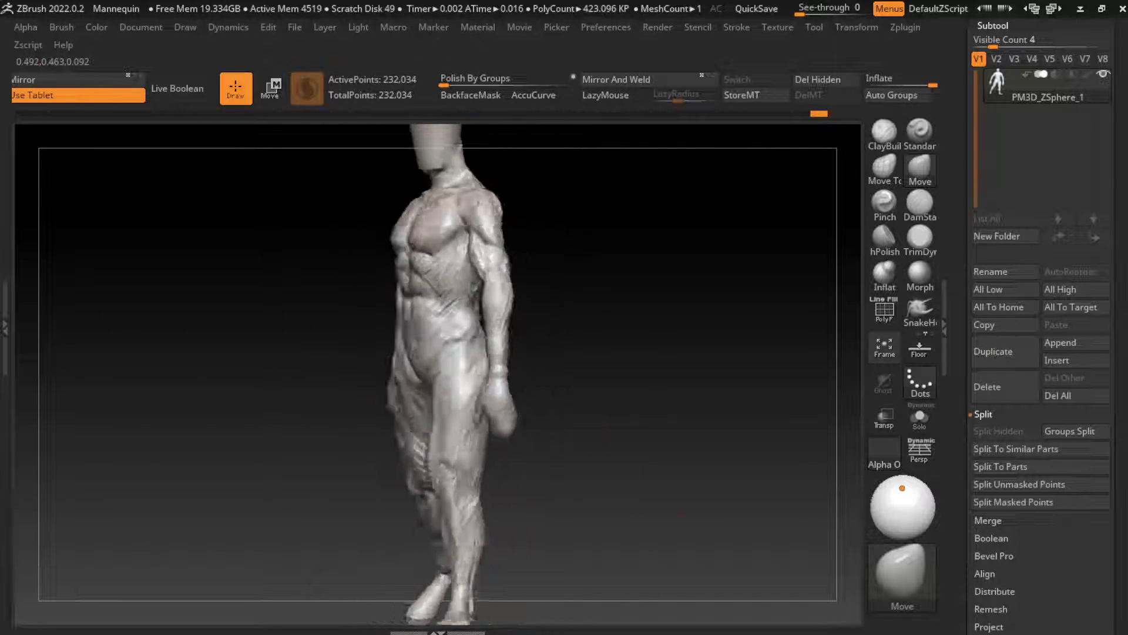
Build up clay detail on the buttock and thigh with ClayBuildup
key("b")
key("c")
key("b")
mouse_move(411, 353)
left_mouse_down()
mouse_move(388, 406)
mouse_move(338, 335)
mouse_move(406, 470)
mouse_move(377, 352)
mouse_move(382, 427)
mouse_move(414, 476)
left_mouse_up()
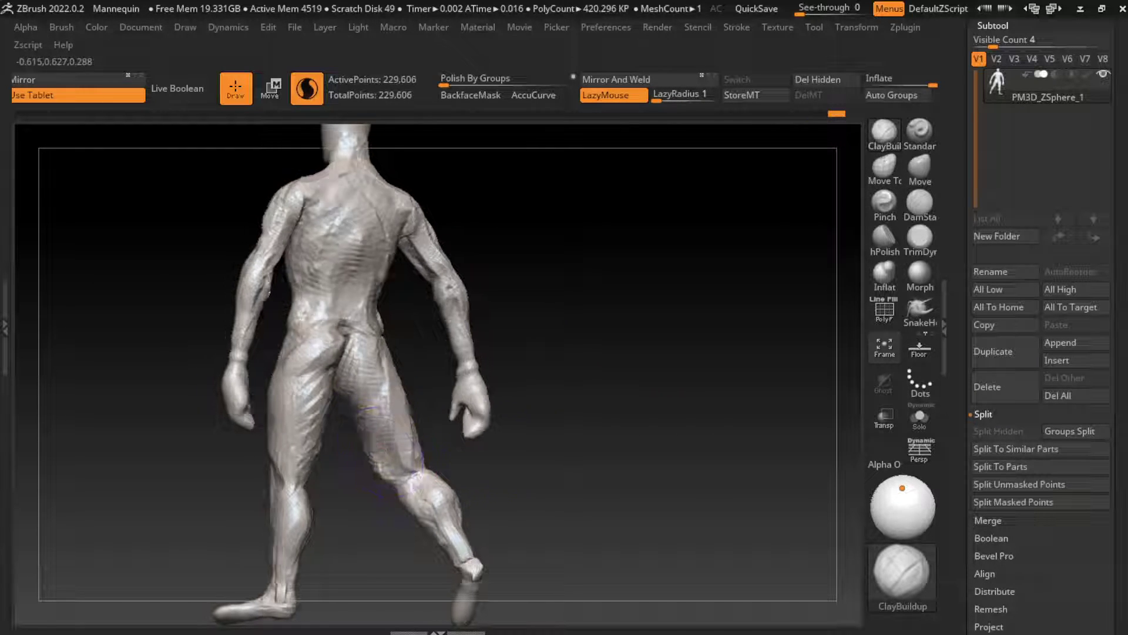
left_click_drag(588, 412, 735, 411)
key("f")
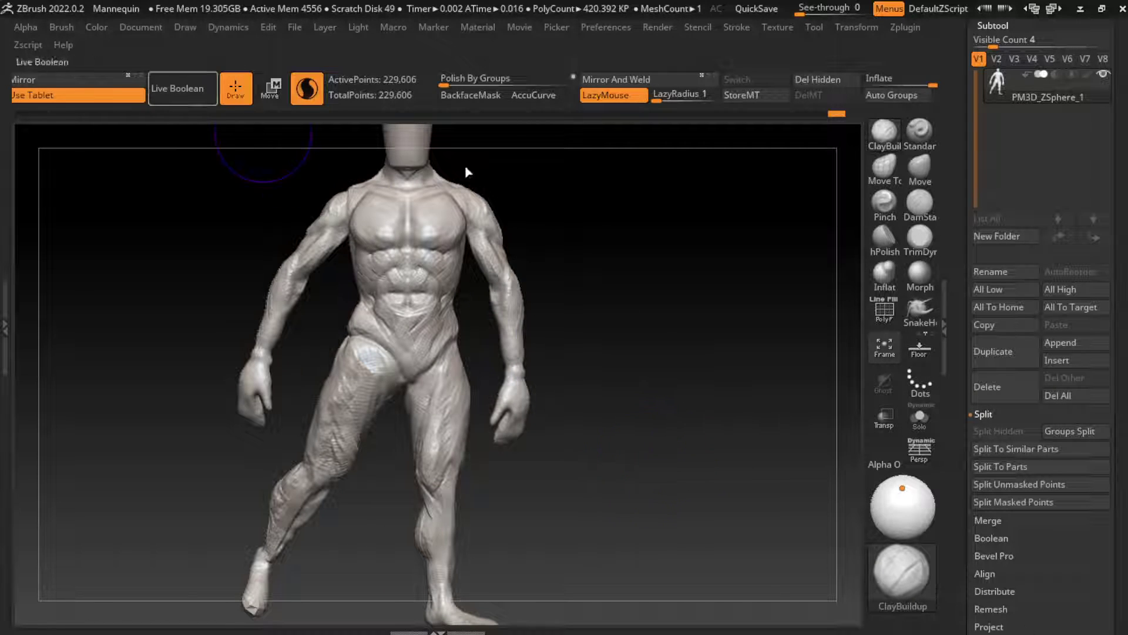
left_click(141, 27)
scroll(447, 382, "up", 2)
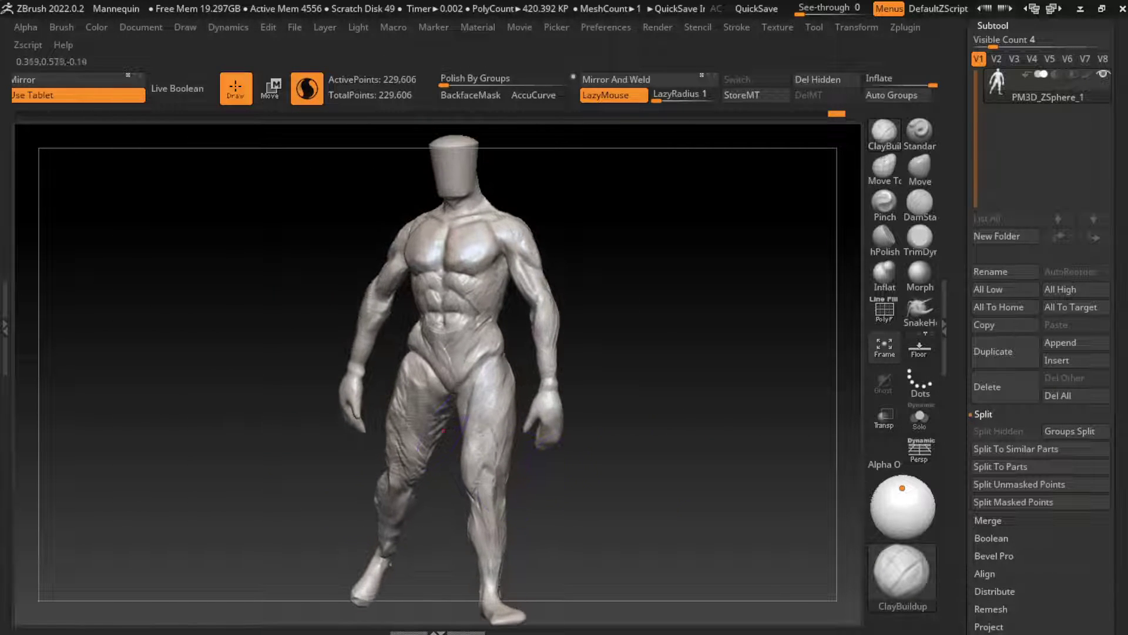
Sculpt built-up muscle along the thigh, hip and abdomen
mouse_move(474, 379)
left_mouse_down("shift")
mouse_move(427, 408)
mouse_move(435, 382)
left_mouse_up("shift")
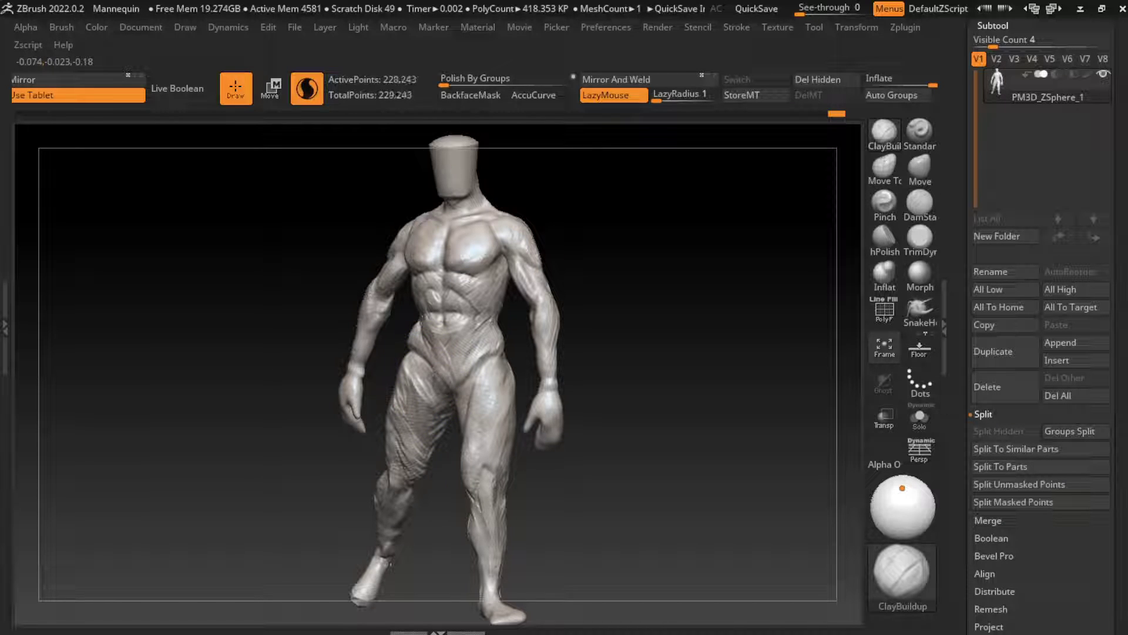
mouse_move(474, 394)
left_mouse_down("shift")
mouse_move(450, 377)
mouse_move(449, 390)
mouse_move(452, 364)
left_mouse_up("shift")
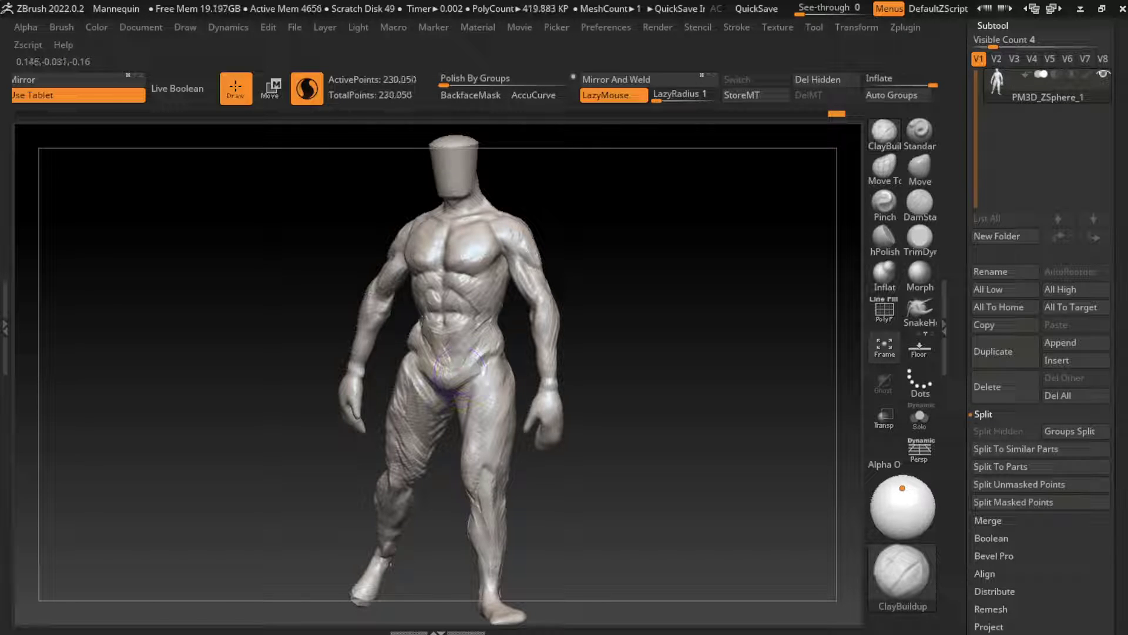
left_click_drag(470, 412, 463, 455, "shift")
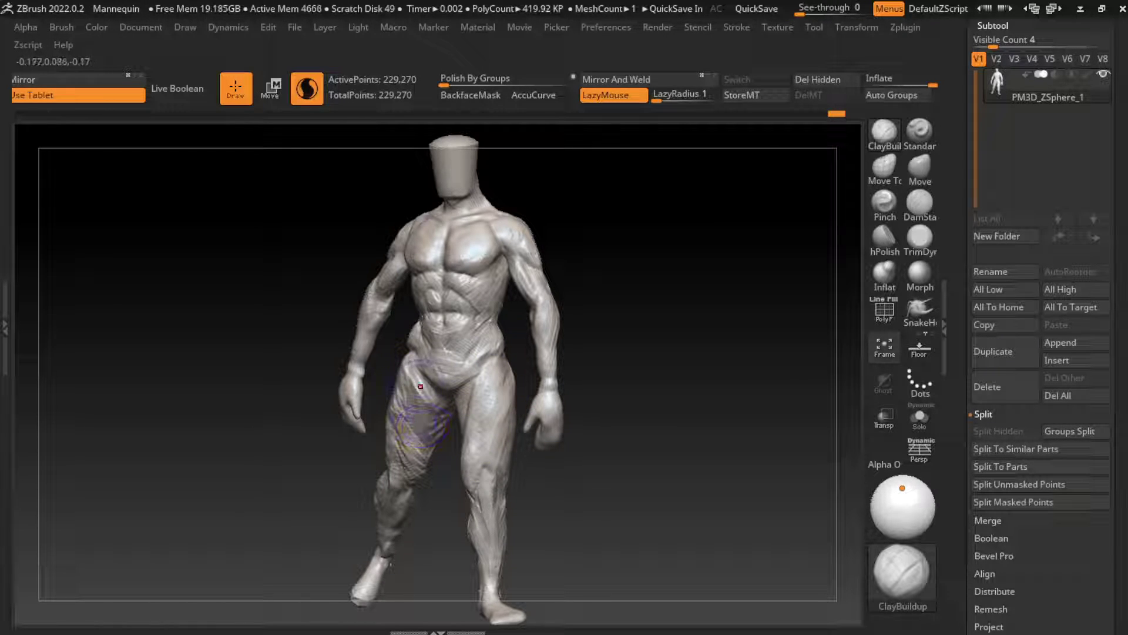
left_click_drag(423, 425, 414, 364, "shift")
mouse_move(412, 405)
left_mouse_down("shift")
mouse_move(423, 370)
mouse_move(413, 406)
mouse_move(427, 453)
left_mouse_up("shift")
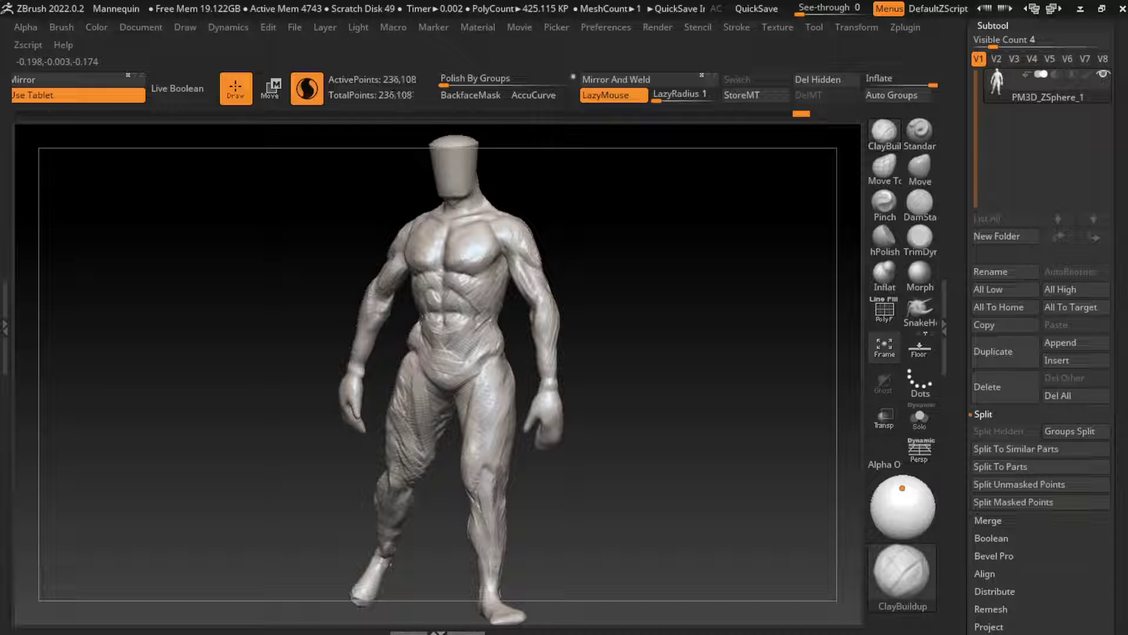
View the figure from below and sculpt over the striped left-thigh patch
left_click_drag(306, 470, 318, 405)
left_click_drag(414, 376, 421, 439, "shift")
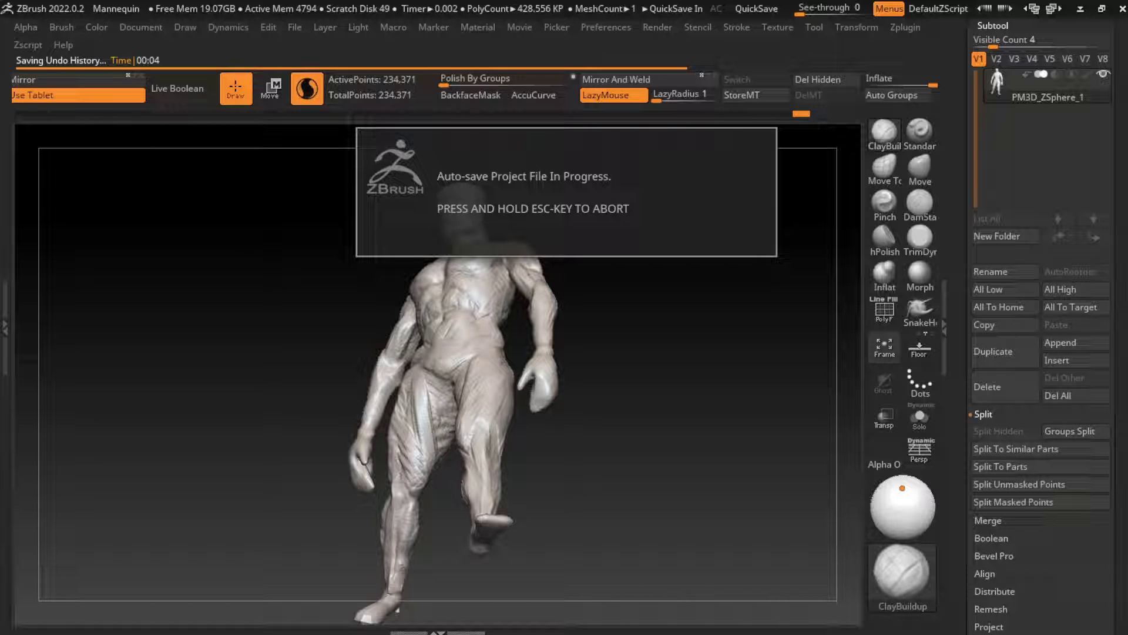
left_click_drag(433, 477, 426, 423)
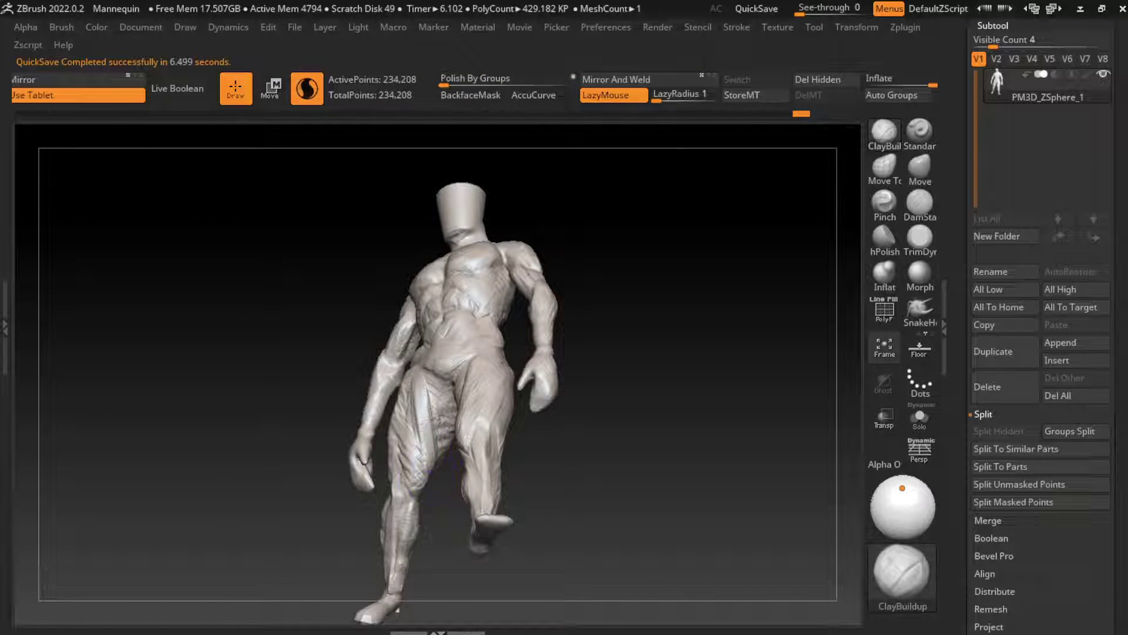
left_click_drag(431, 465, 413, 419)
Undo the last thigh stroke and add striated ClayBuildup detail to the left thigh
left_click(920, 202)
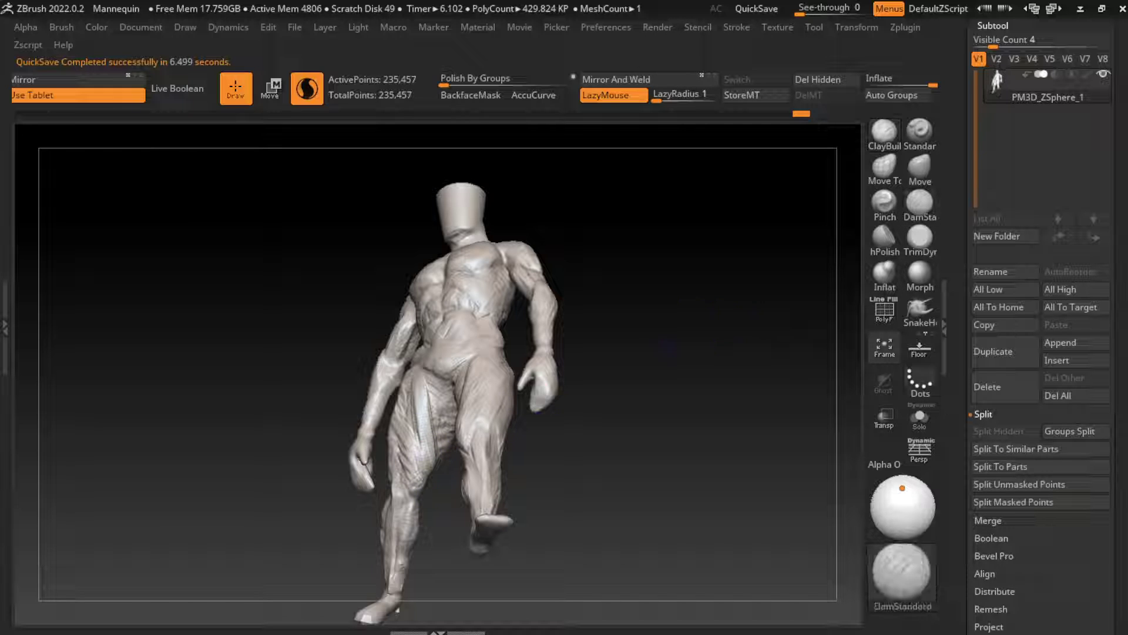
key("ctrl+z")
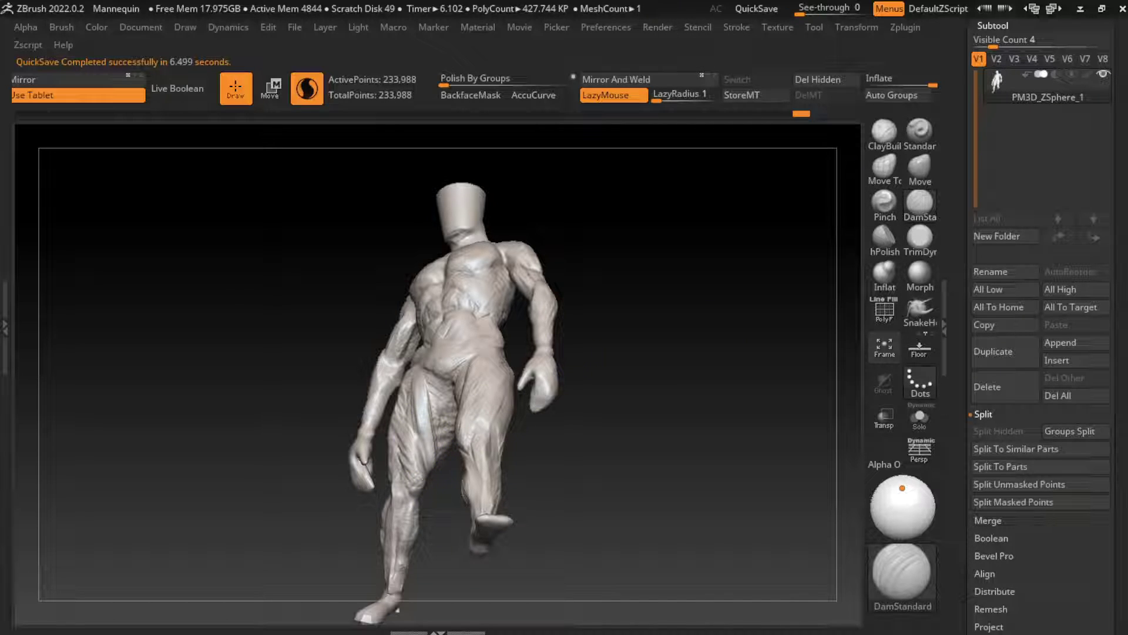
left_click(884, 130)
mouse_move(426, 462)
left_mouse_down()
mouse_move(437, 417)
mouse_move(429, 412)
mouse_move(450, 392)
left_mouse_up()
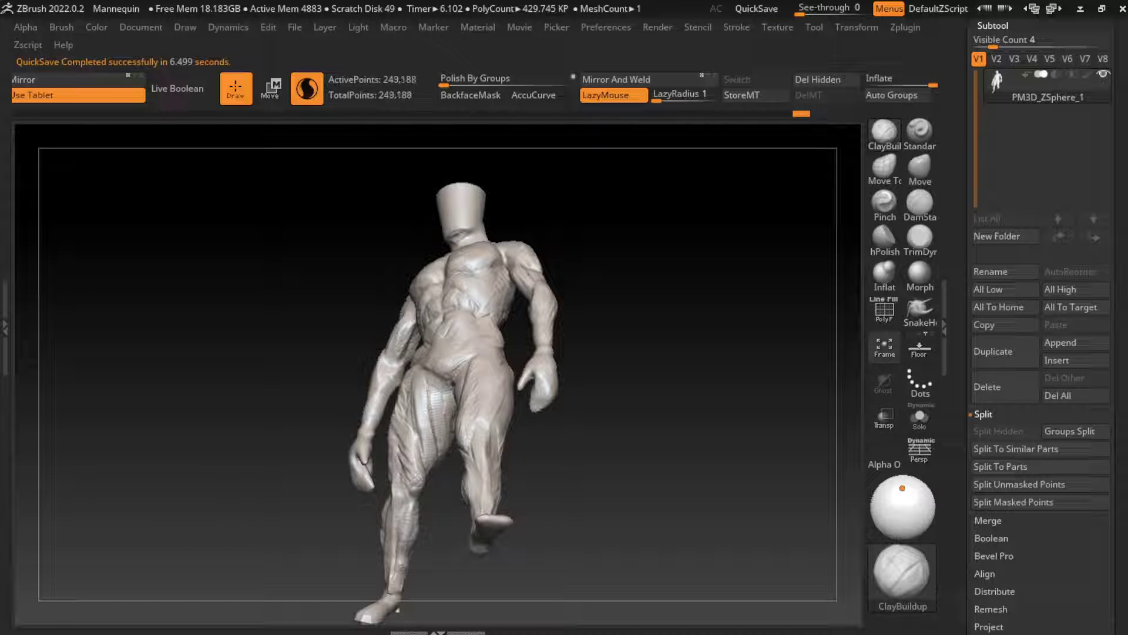
Build up clay strokes on the leg's underside, then return to an upright front view
left_click_drag(647, 265, 647, 382)
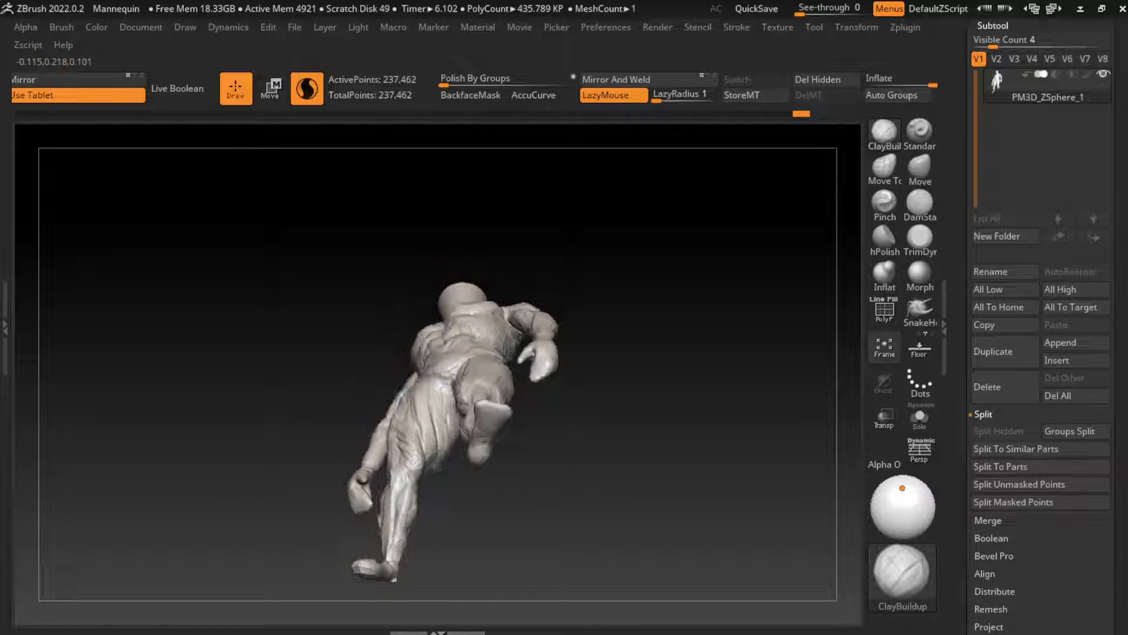
left_click_drag(735, 265, 735, 382)
mouse_move(447, 453)
left_mouse_down()
mouse_move(462, 417)
mouse_move(444, 436)
mouse_move(403, 435)
mouse_move(438, 432)
left_mouse_up()
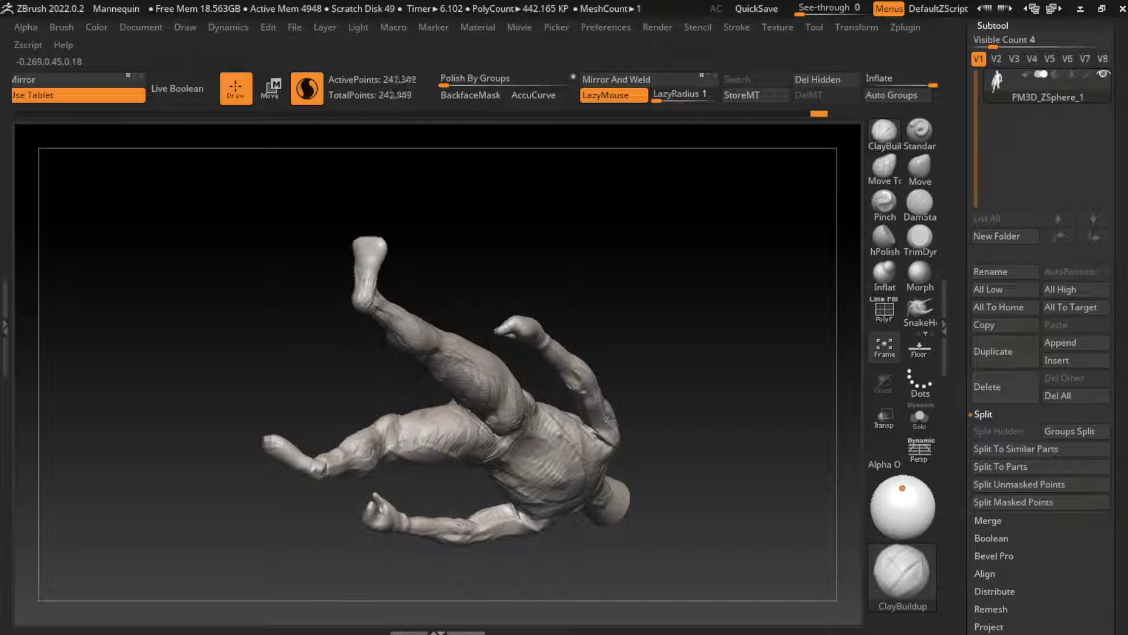
left_click_drag(658, 318, 680, 461)
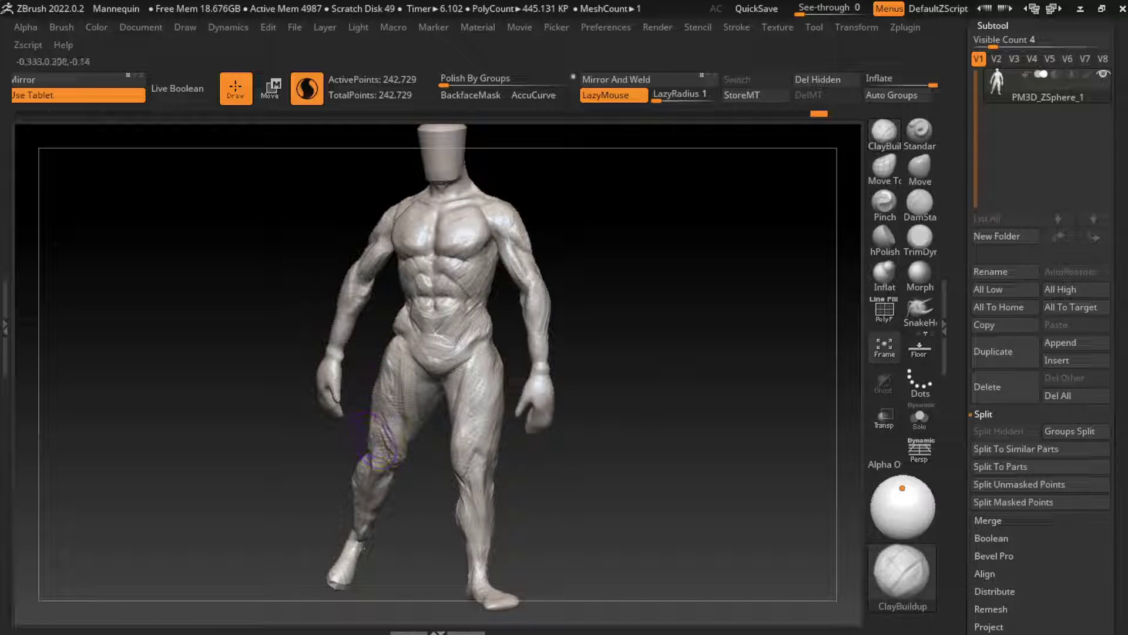
Reshape the left thigh, lower leg, shin and knee
left_click_drag(376, 441, 396, 385)
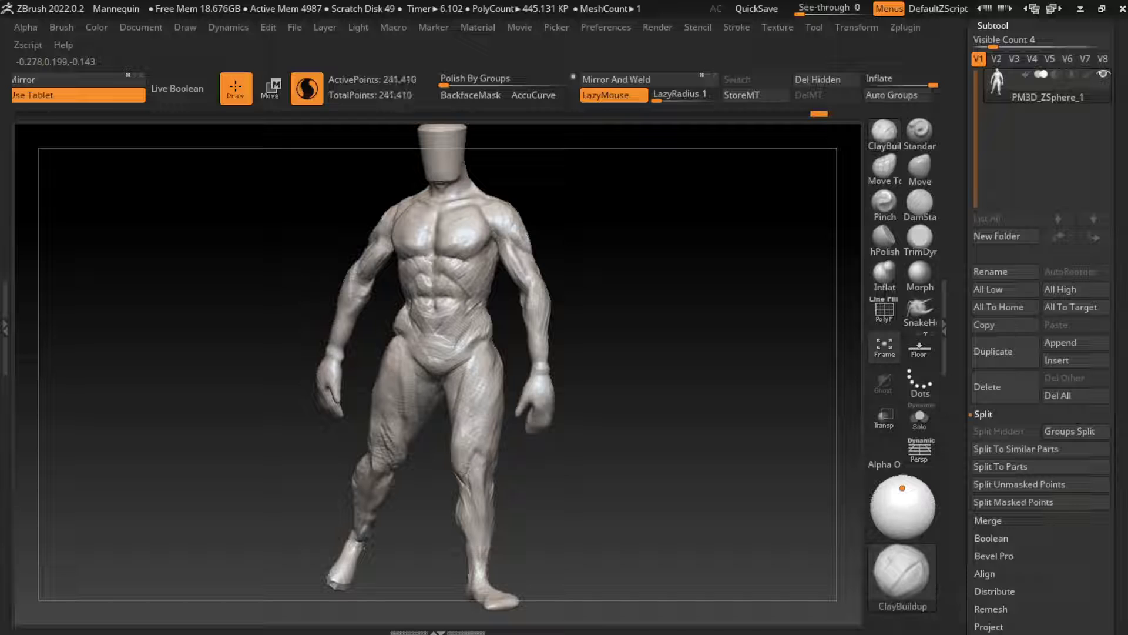
left_click_drag(346, 567, 372, 451)
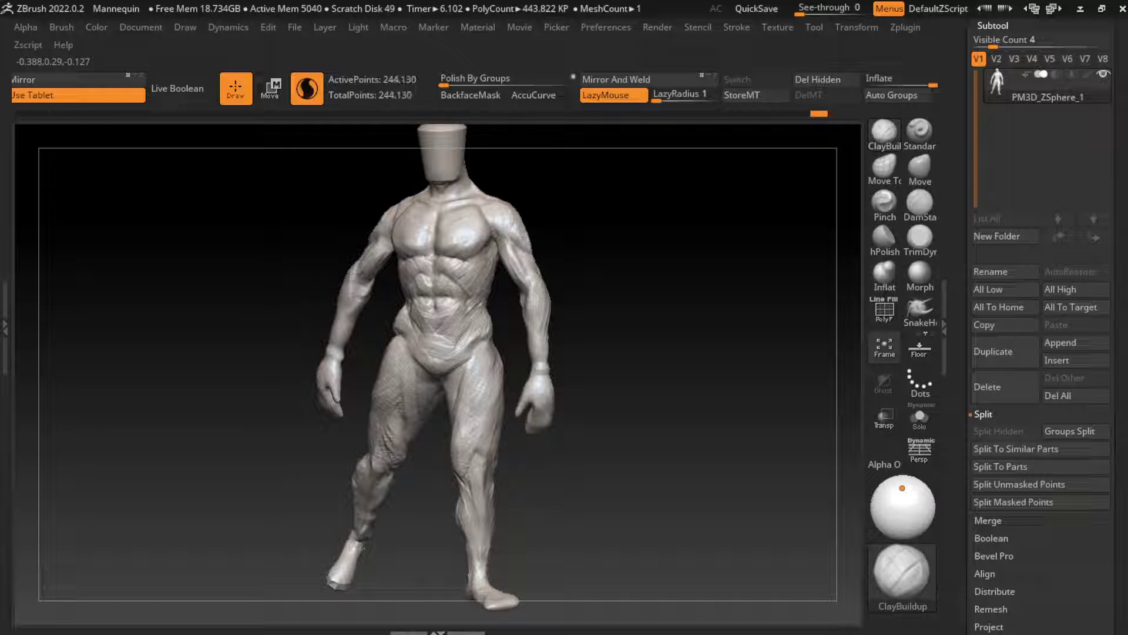
mouse_move(408, 529)
left_mouse_down()
mouse_move(408, 444)
mouse_move(406, 470)
left_mouse_up()
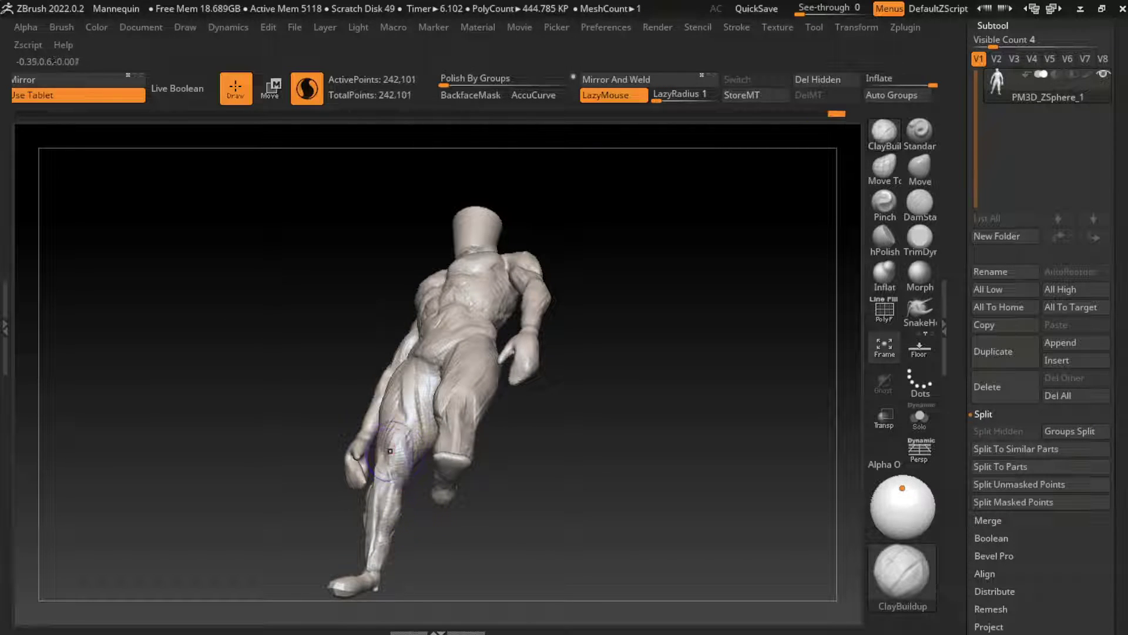
left_click_drag(411, 517, 424, 353)
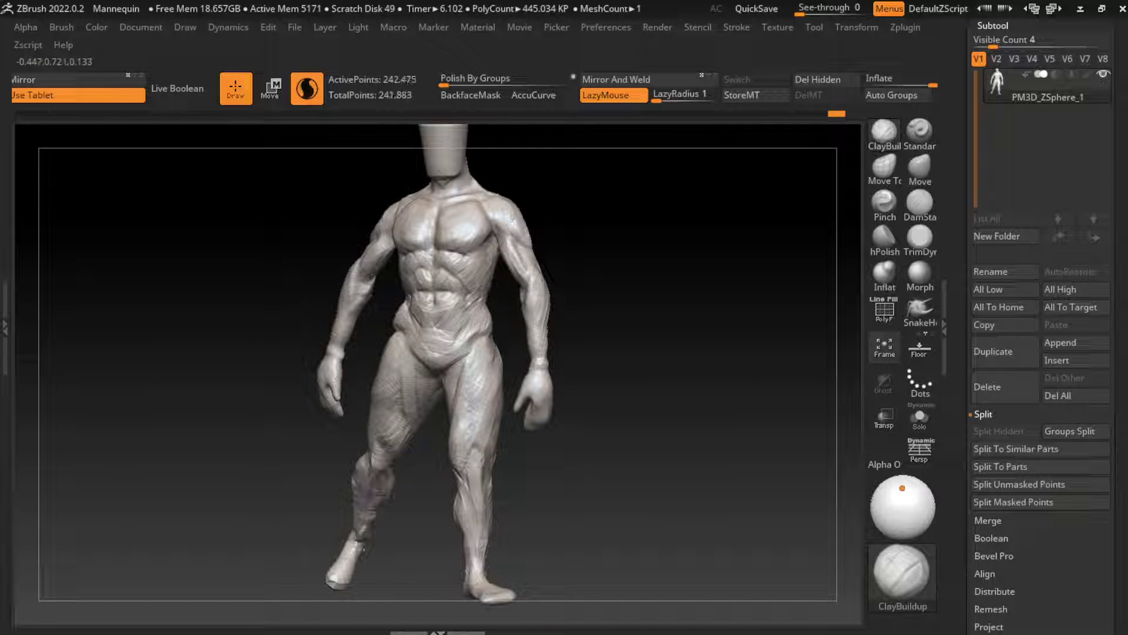
mouse_move(359, 543)
left_mouse_down()
mouse_move(376, 494)
mouse_move(411, 465)
mouse_move(405, 479)
left_mouse_up()
left_click_drag(617, 500, 676, 458)
mouse_move(411, 506)
left_mouse_down()
mouse_move(419, 479)
mouse_move(412, 555)
mouse_move(400, 538)
left_mouse_up()
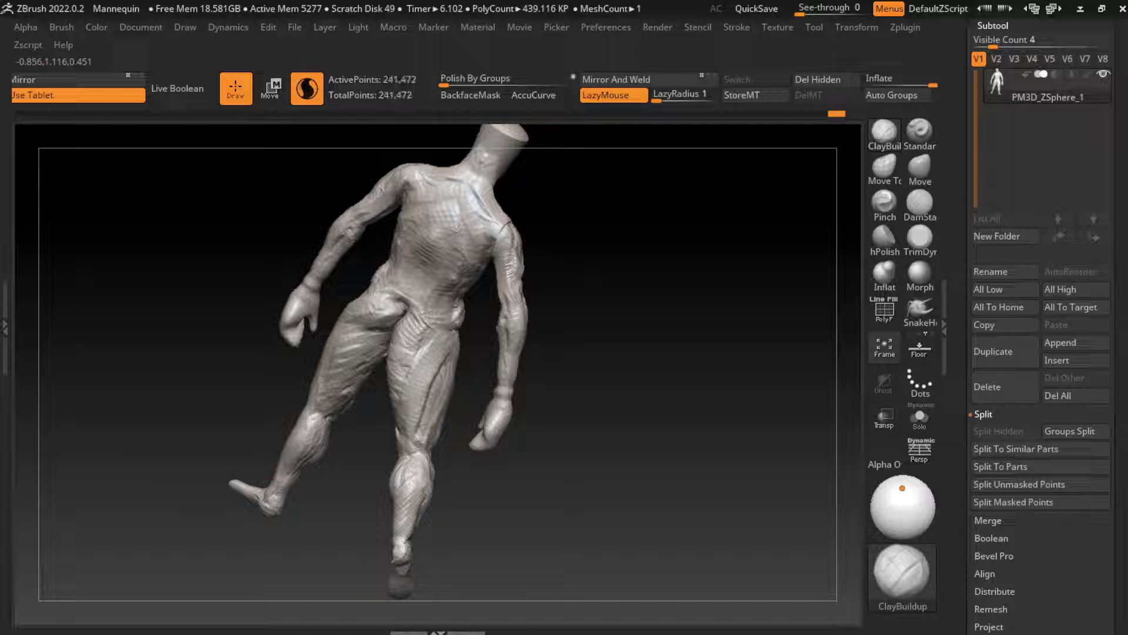
Add clay to the trailing leg's ankle and blend it into the foot
left_click_drag(488, 547, 558, 535)
left_click_drag(405, 556, 402, 547)
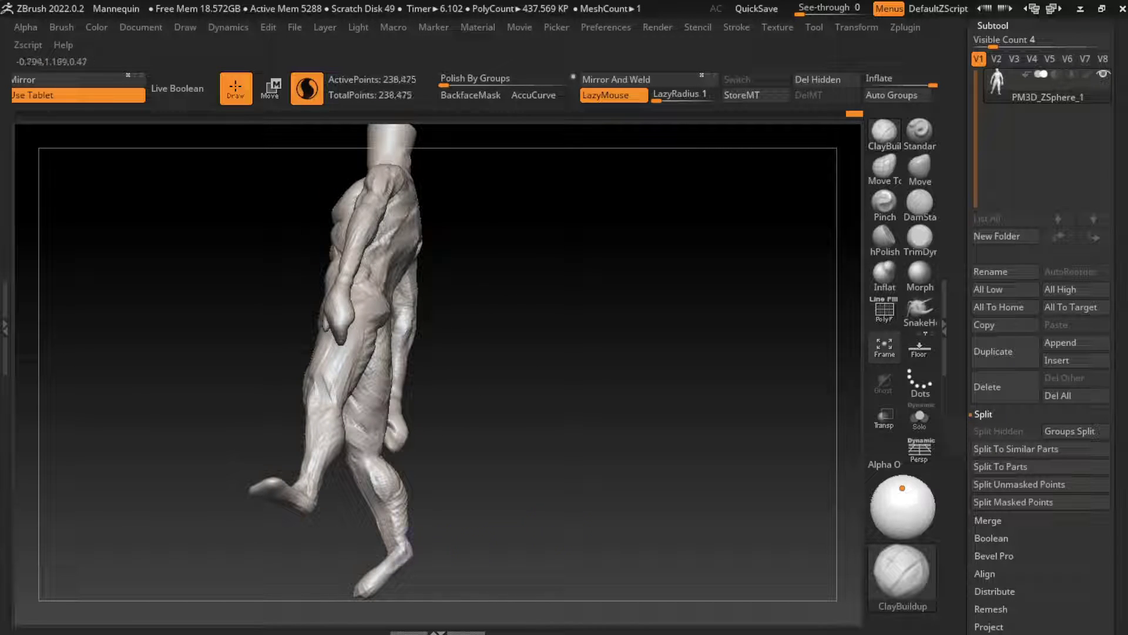
mouse_move(517, 564)
left_mouse_down()
mouse_move(412, 579)
mouse_move(404, 546)
left_mouse_up()
left_click_drag(447, 576, 487, 562)
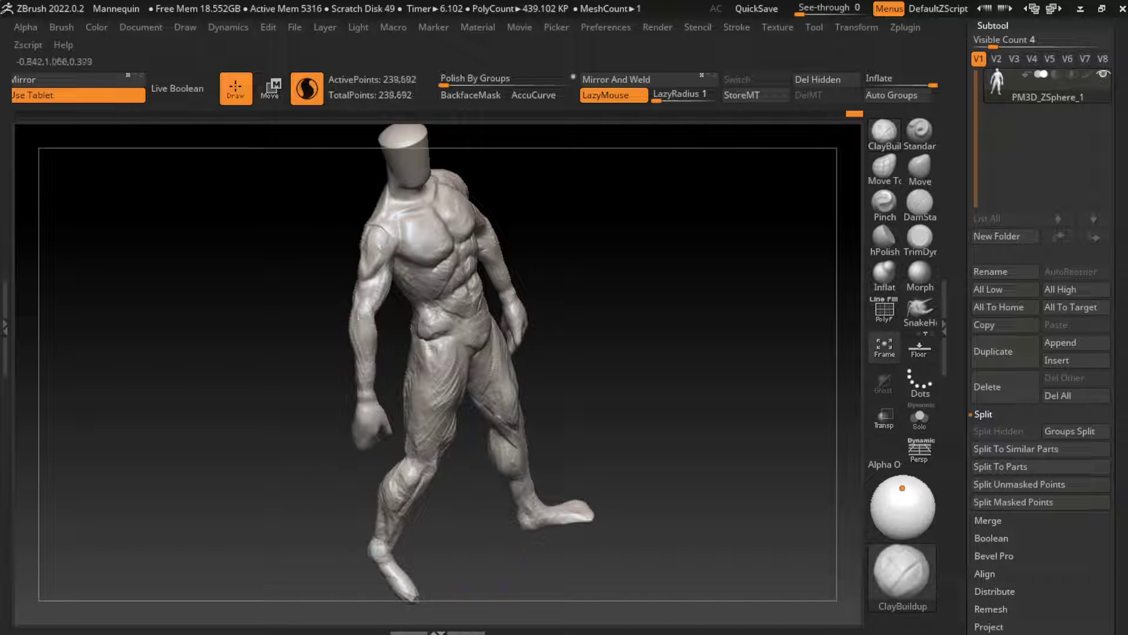
left_click_drag(385, 553, 379, 518)
left_click_drag(424, 582, 449, 550)
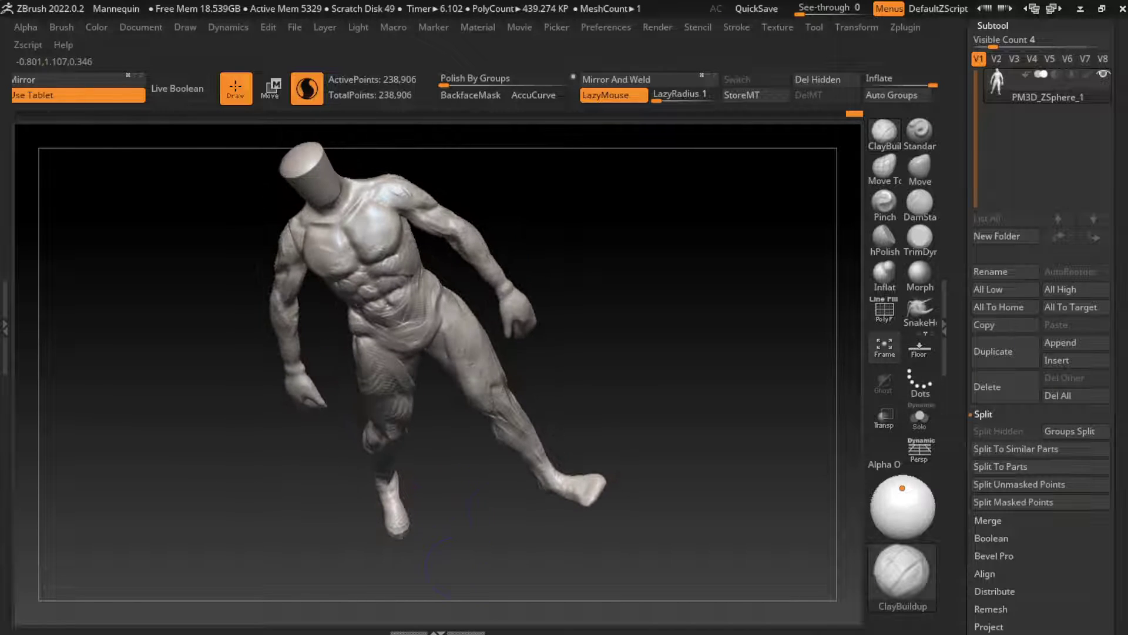
Try Morph brush strokes on the foot and dismiss the missing morph target warning
left_click(919, 273)
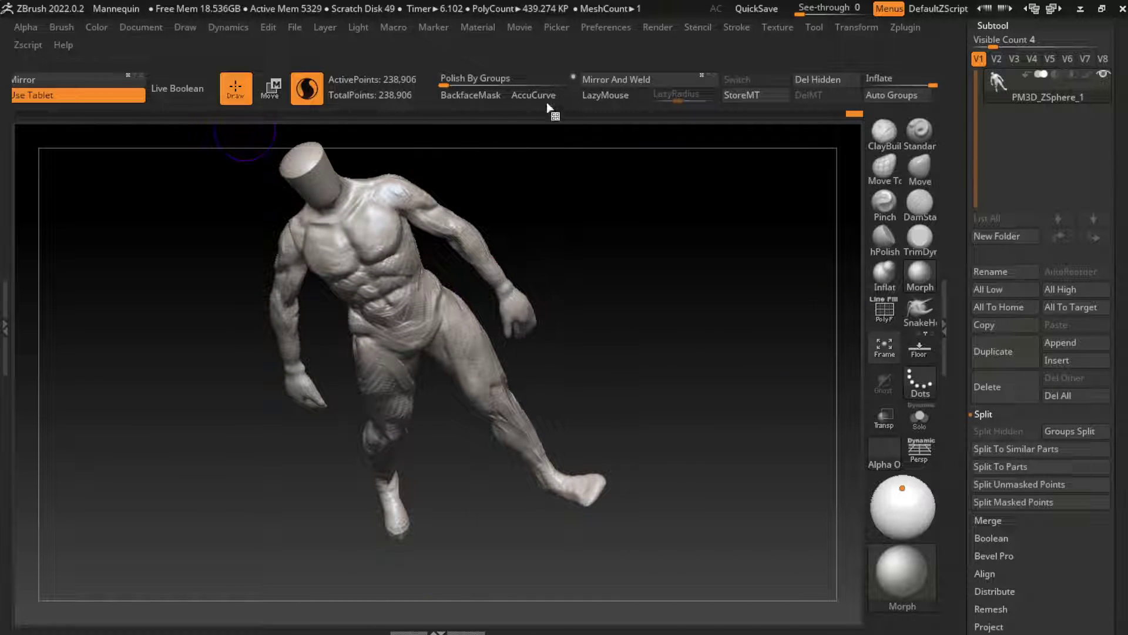
left_click(158, 576)
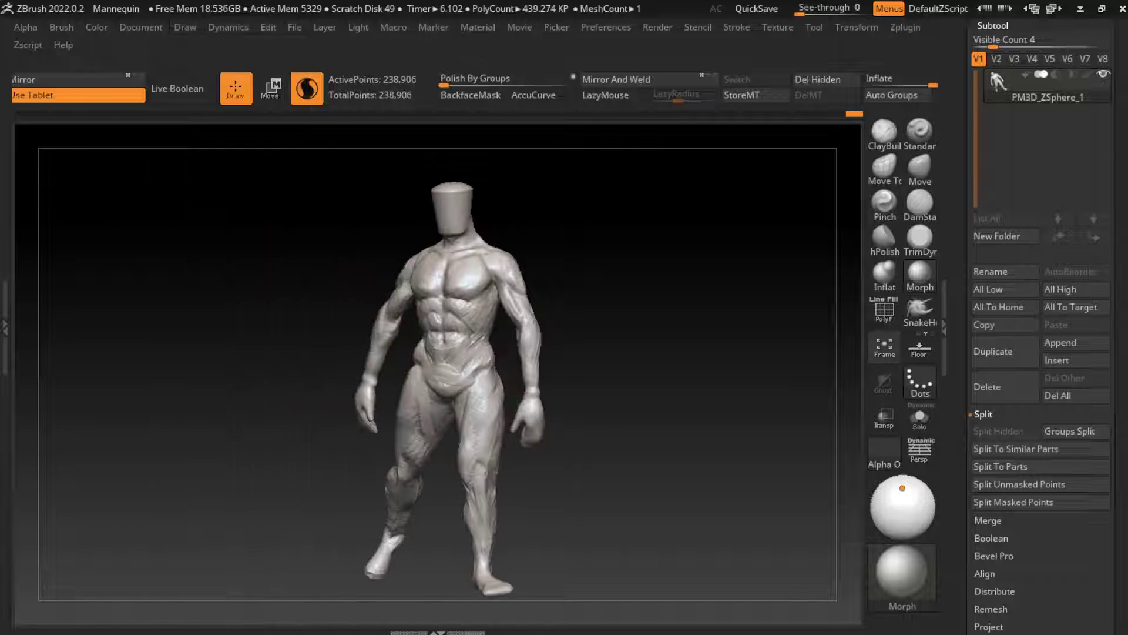
left_click_drag(541, 518, 550, 511)
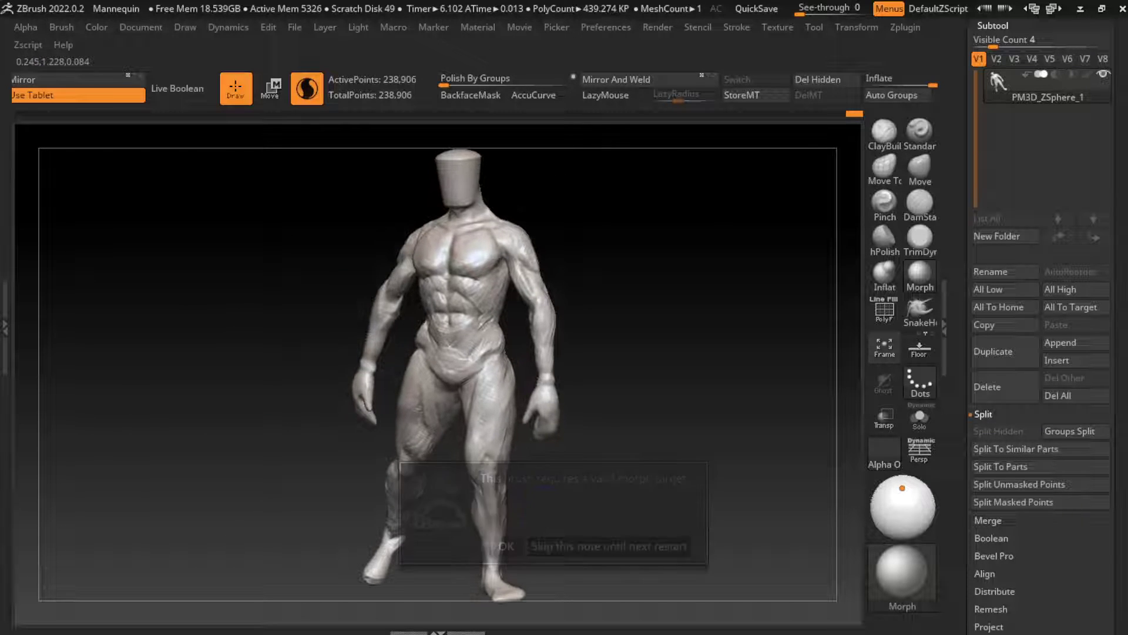
left_click(511, 506)
left_click(506, 546)
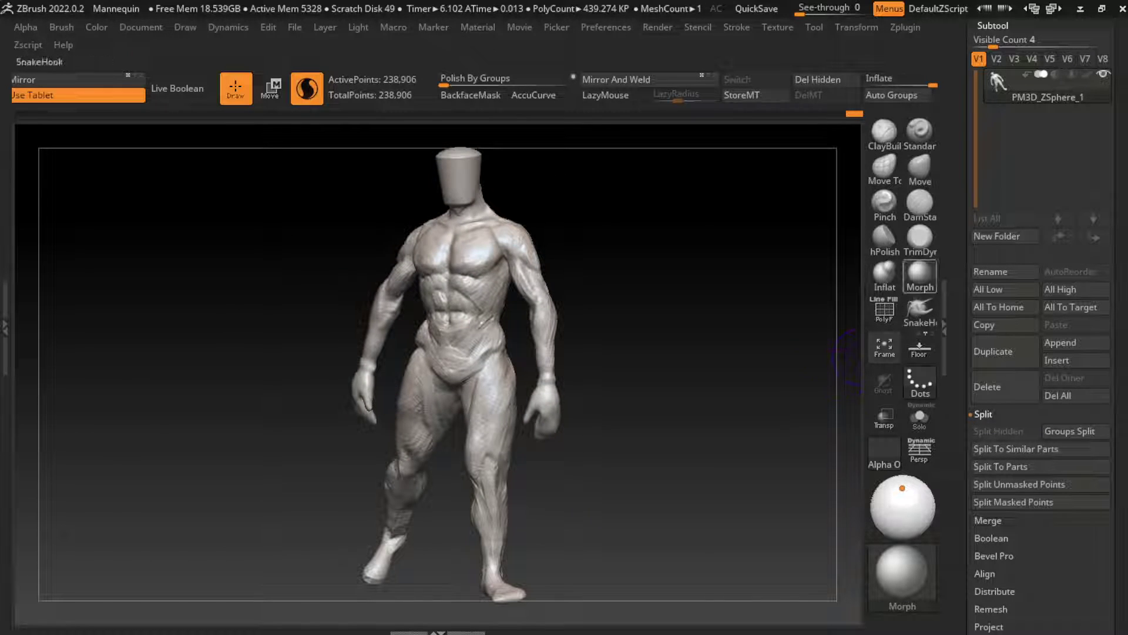
Pull the leg into a new stance with SnakeHook, then undo two foot edits
left_click(920, 308)
mouse_move(411, 532)
left_mouse_down()
mouse_move(446, 536)
mouse_move(617, 499)
left_mouse_up()
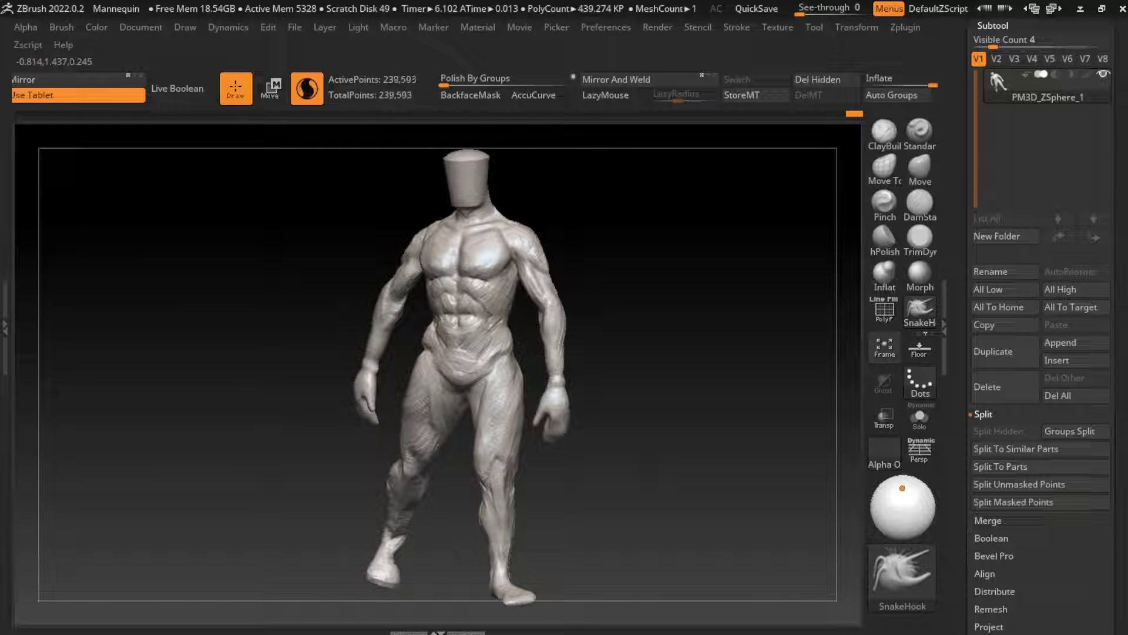
left_click_drag(379, 579, 408, 571)
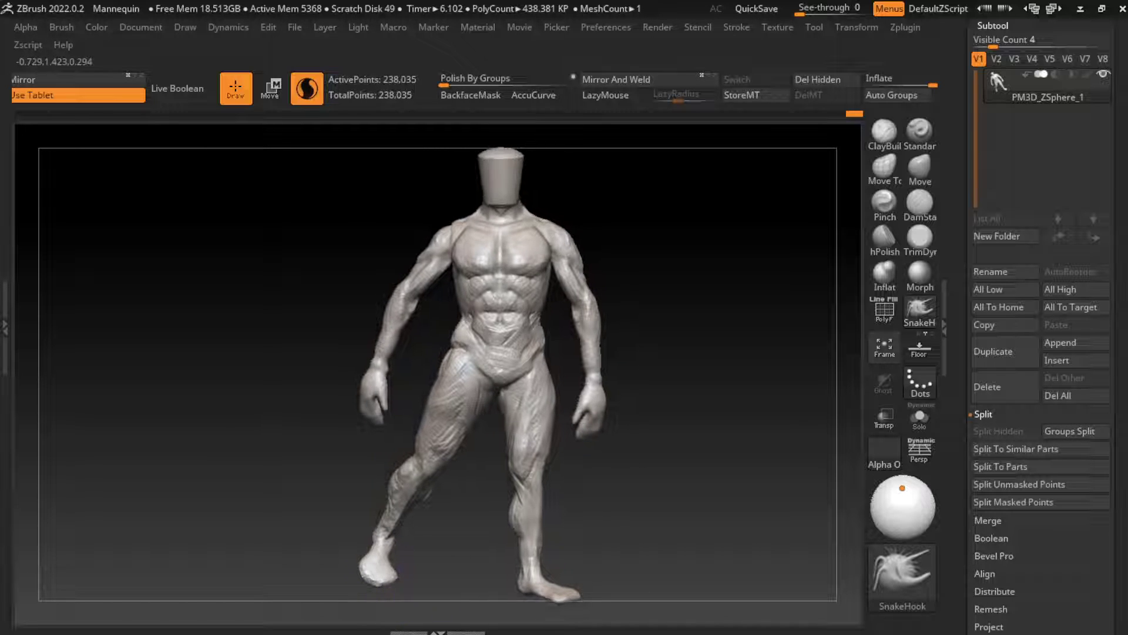
left_click(141, 27)
key("ctrl+z")
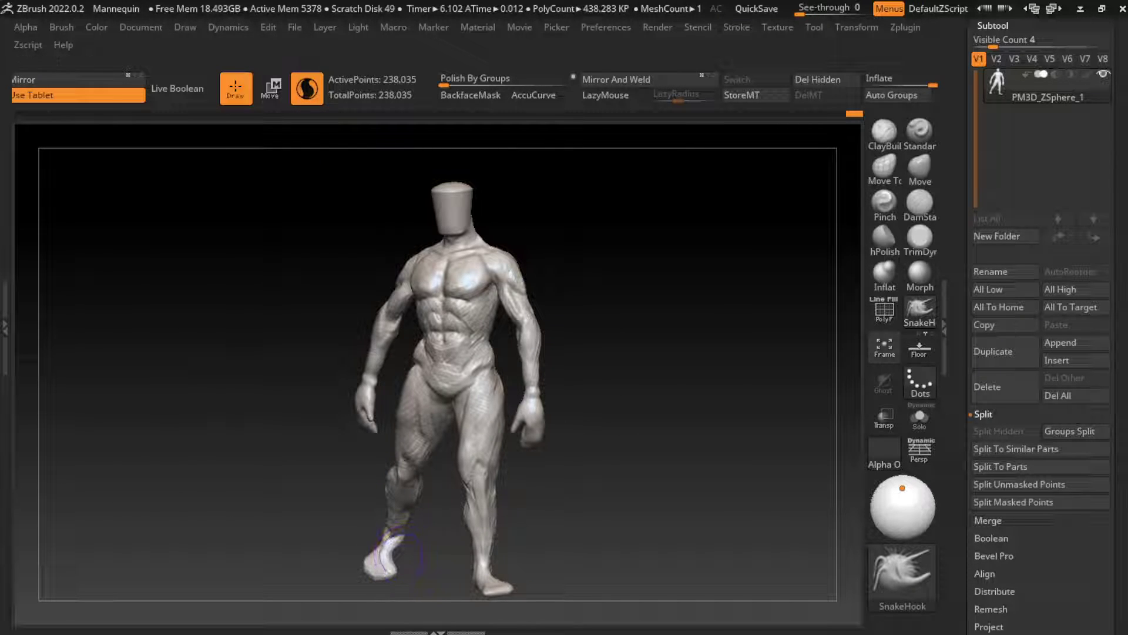
key("ctrl+z")
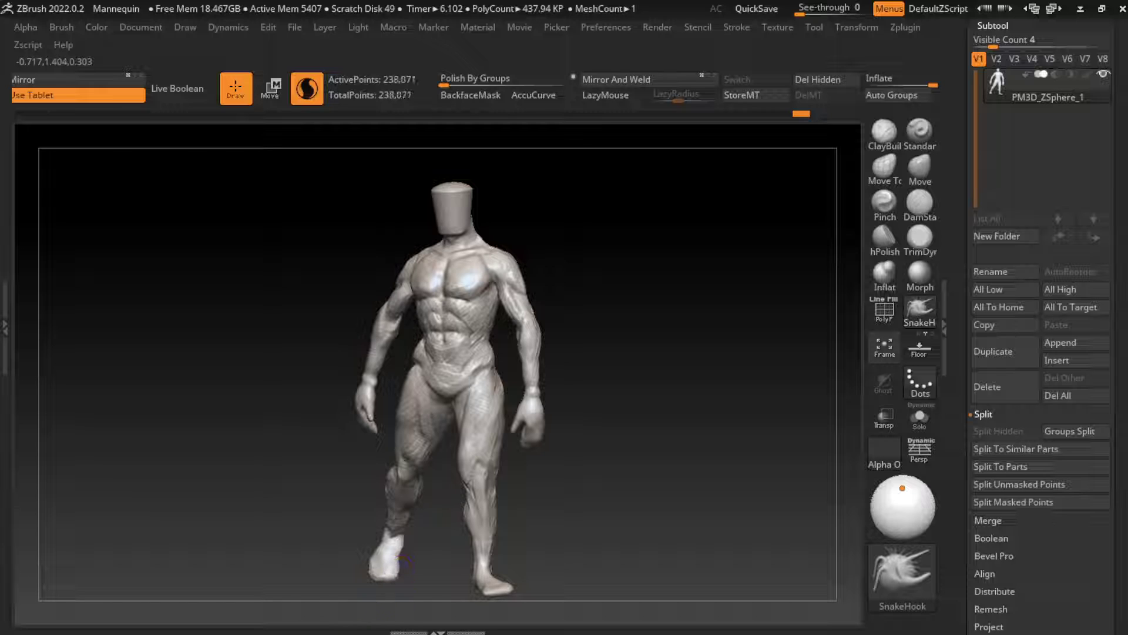
Make a small SnakeHook pull on the foot, undo it twice, and frame the torso
left_click_drag(389, 579, 394, 571)
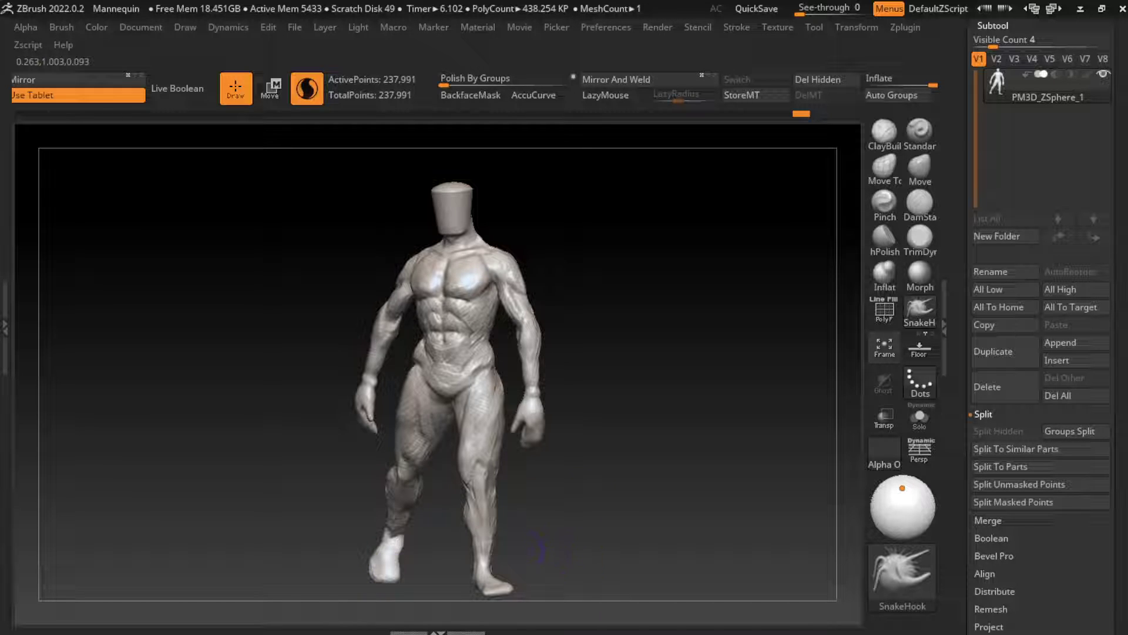
key("ctrl+z")
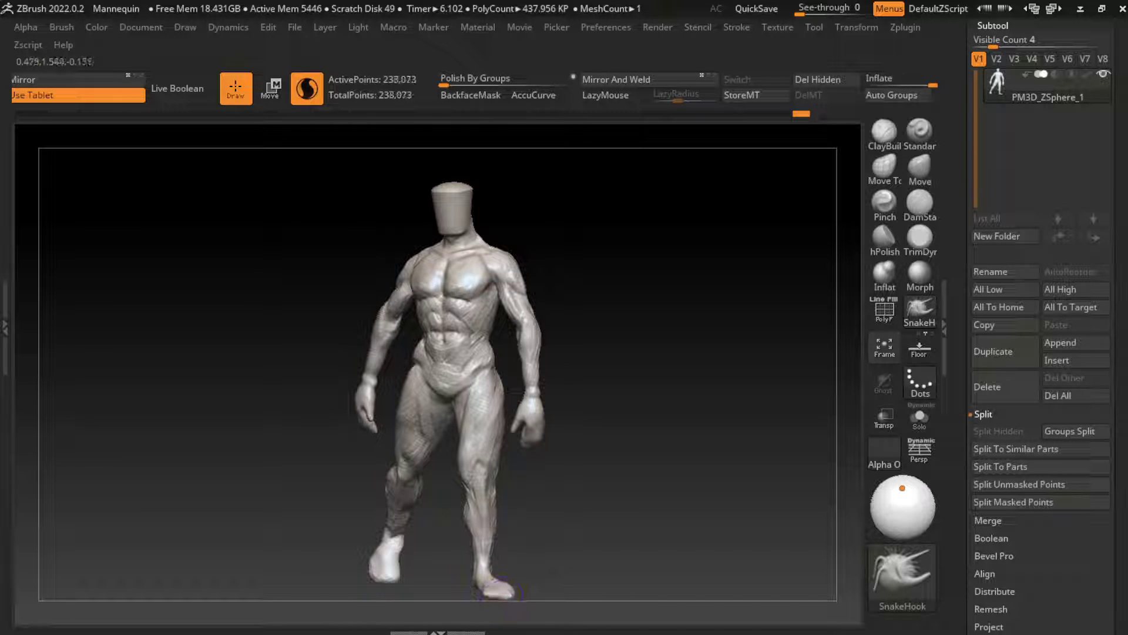
key("ctrl+z")
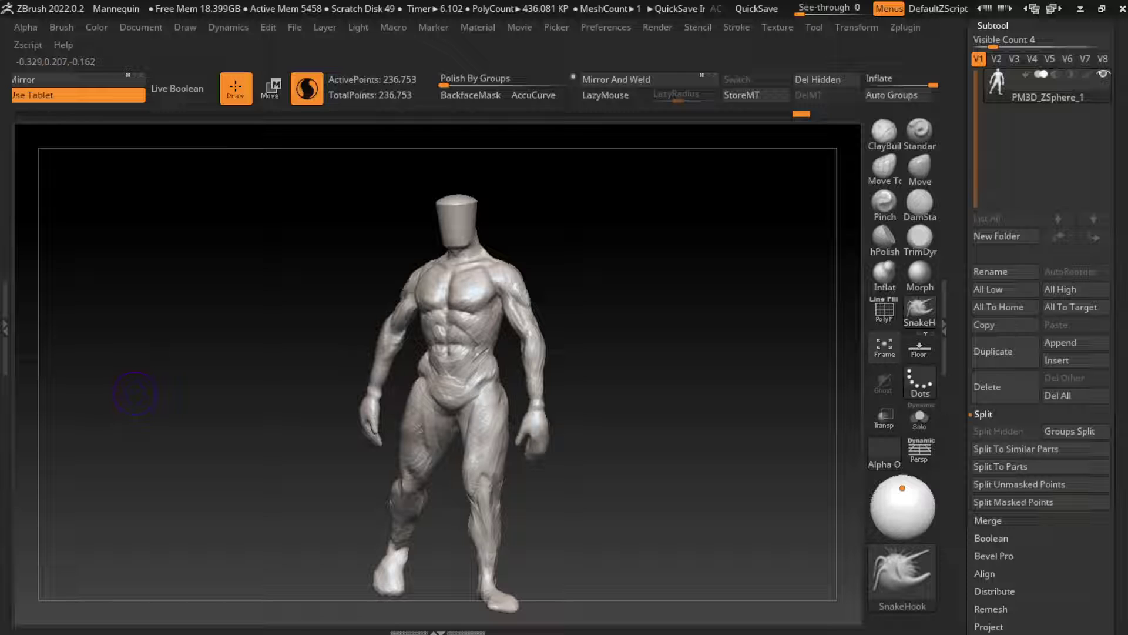
left_click_drag(135, 393, 599, 311, "shift")
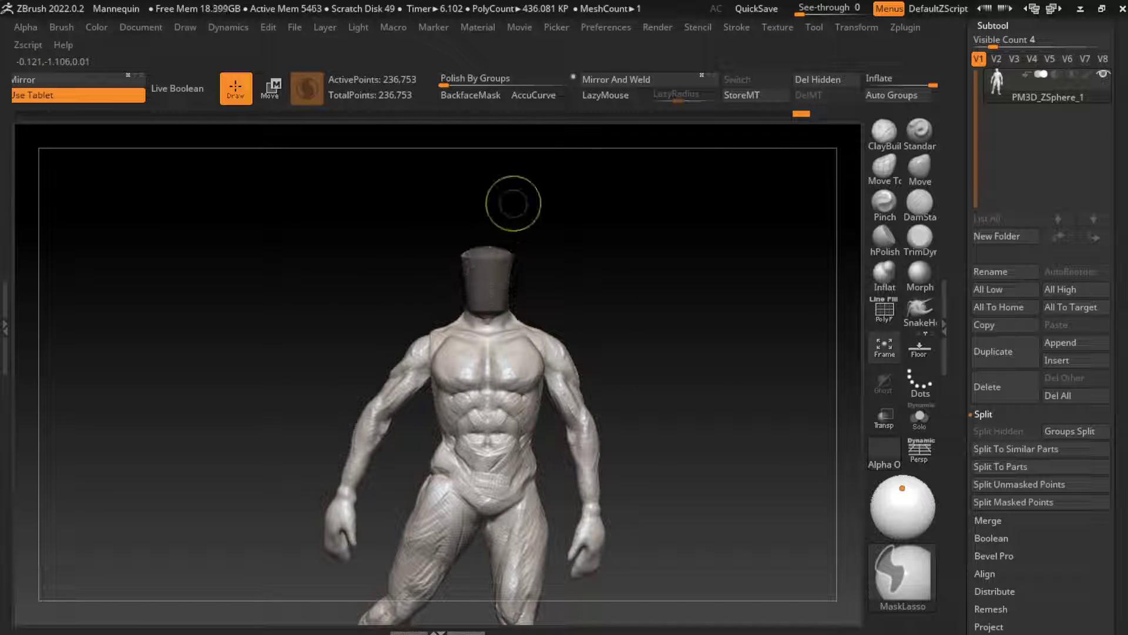
Lasso-mask the head block and invert the mask so only the head is free
key("ctrl")
mouse_move(734, 353)
left_mouse_down()
mouse_move(632, 477)
mouse_move(615, 277)
left_mouse_up()
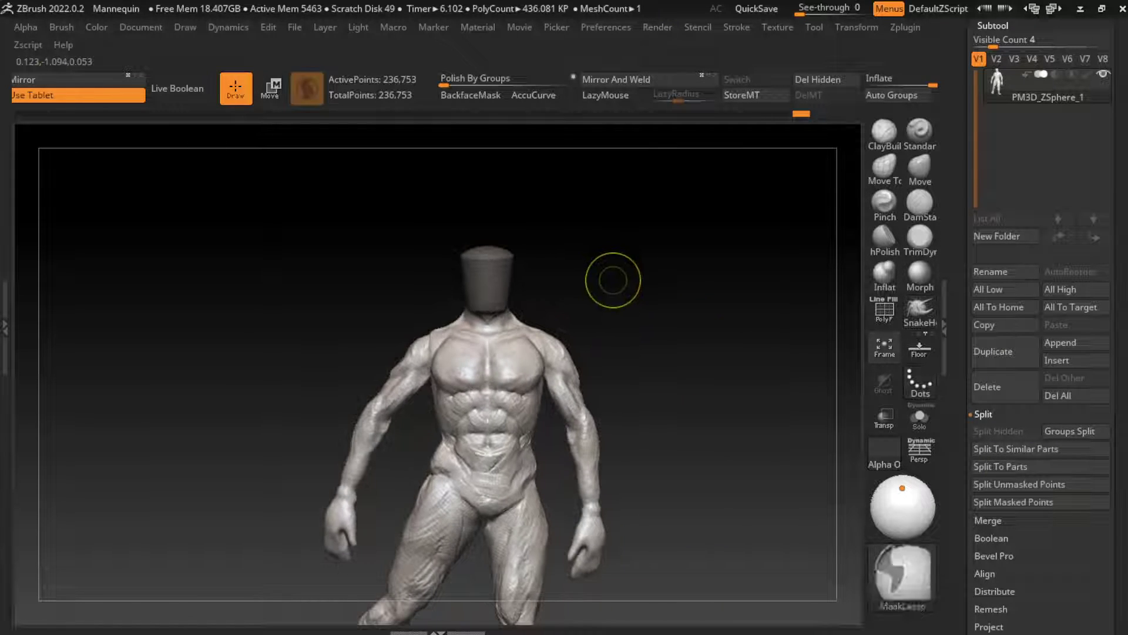
key("ctrl")
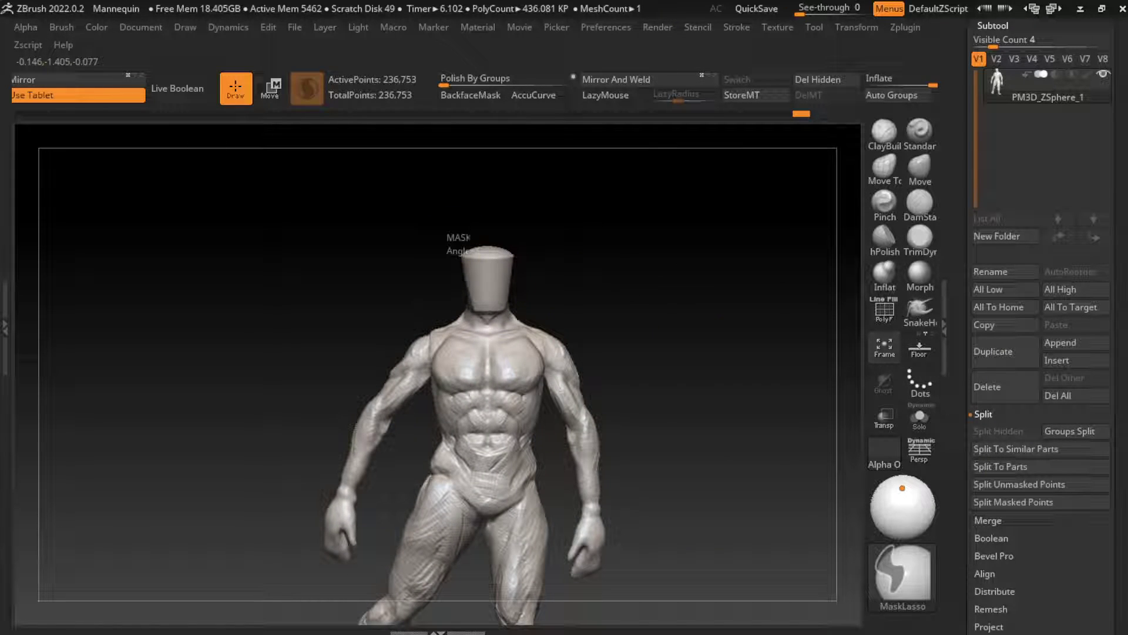
left_click_drag(479, 250, 462, 250, "ctrl")
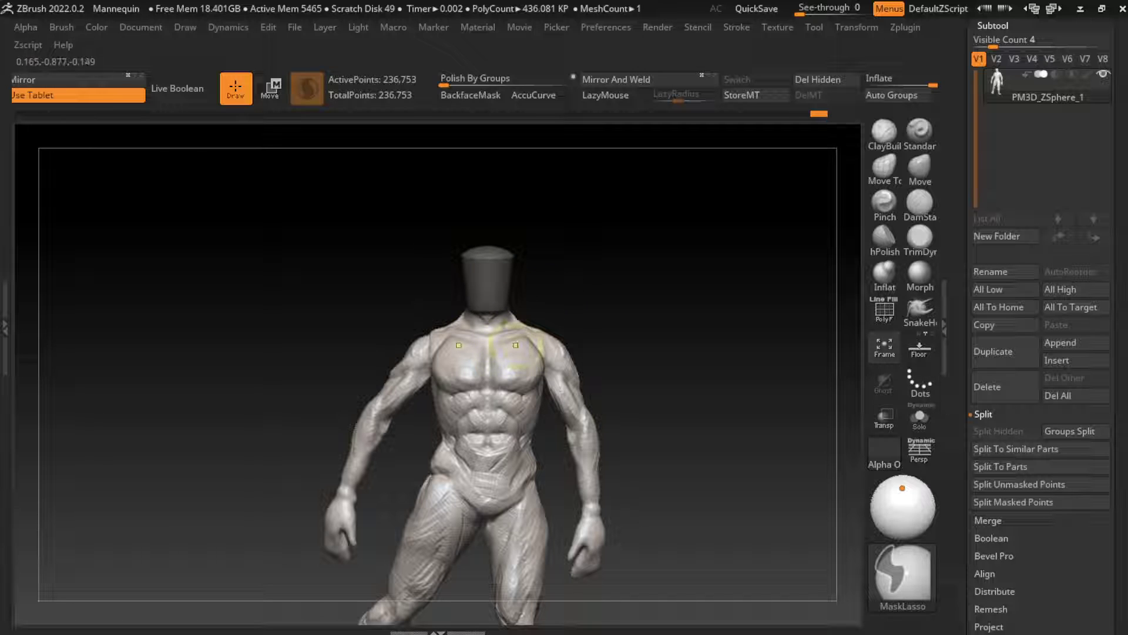
key("ctrl+i")
Tilt the head slightly around a neck pivot with the Transpose gizmo
key("w")
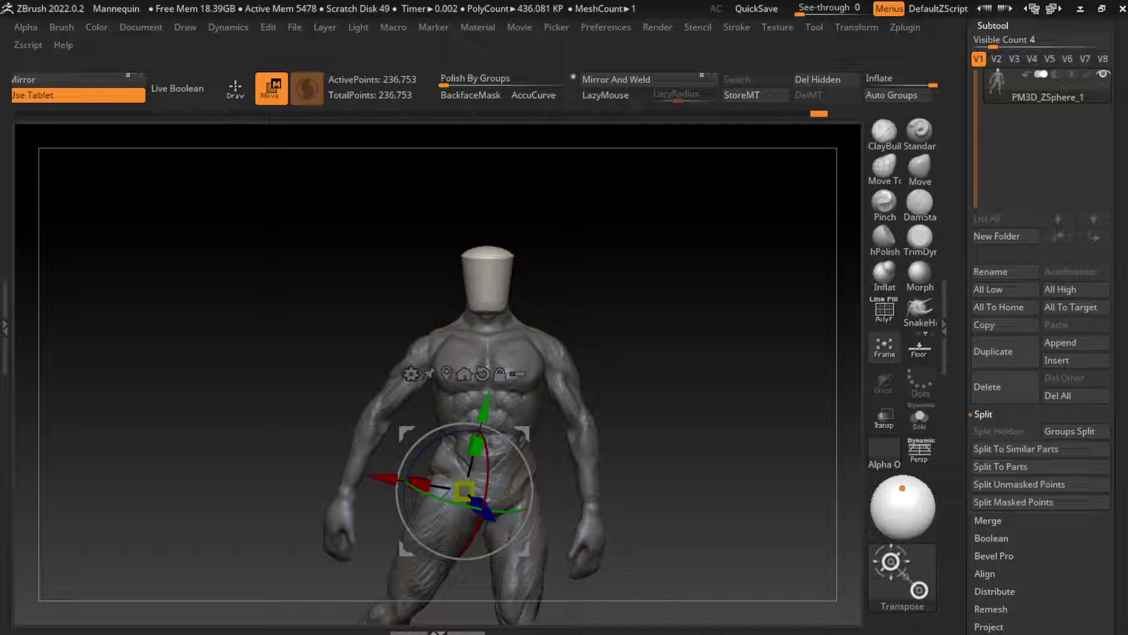
left_click(488, 393)
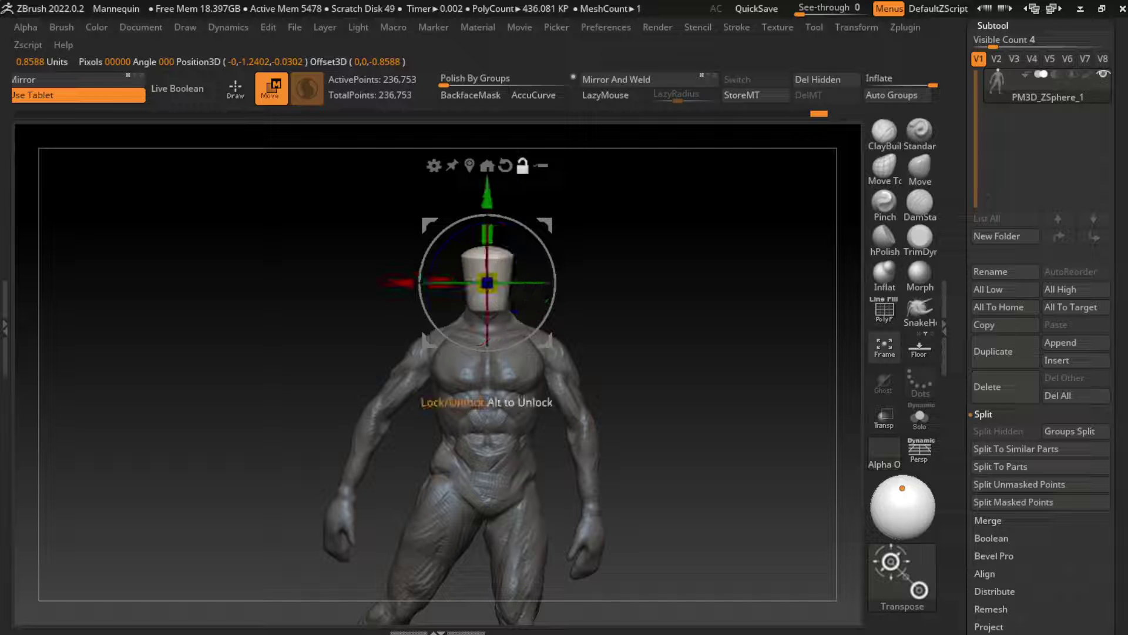
left_click_drag(487, 283, 487, 306, "alt")
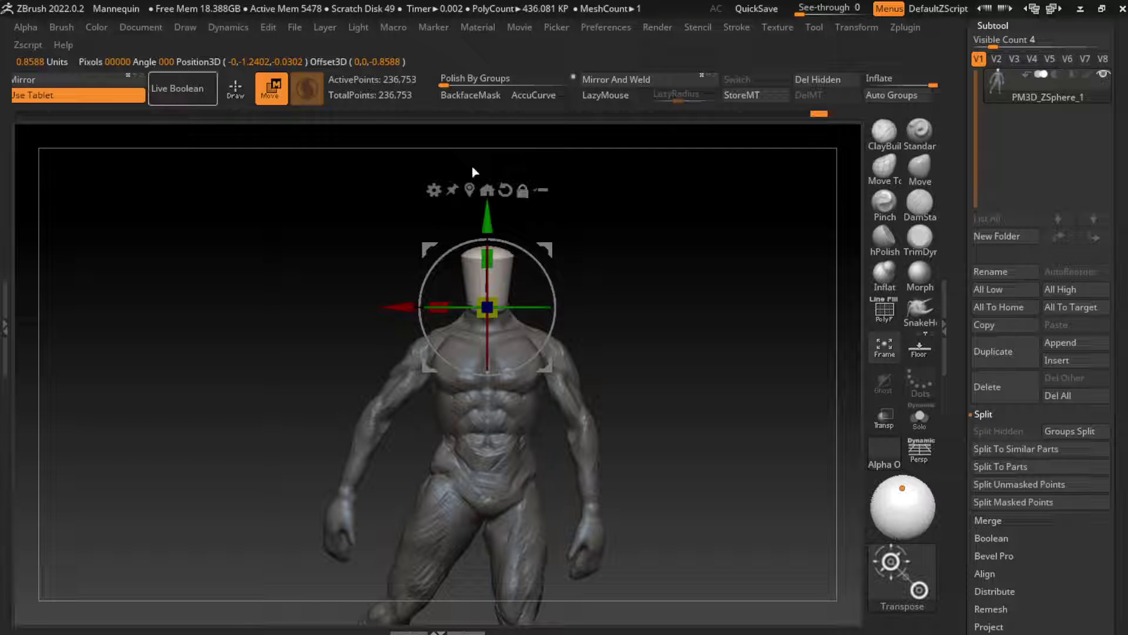
left_click(141, 27)
left_click_drag(676, 353, 617, 364)
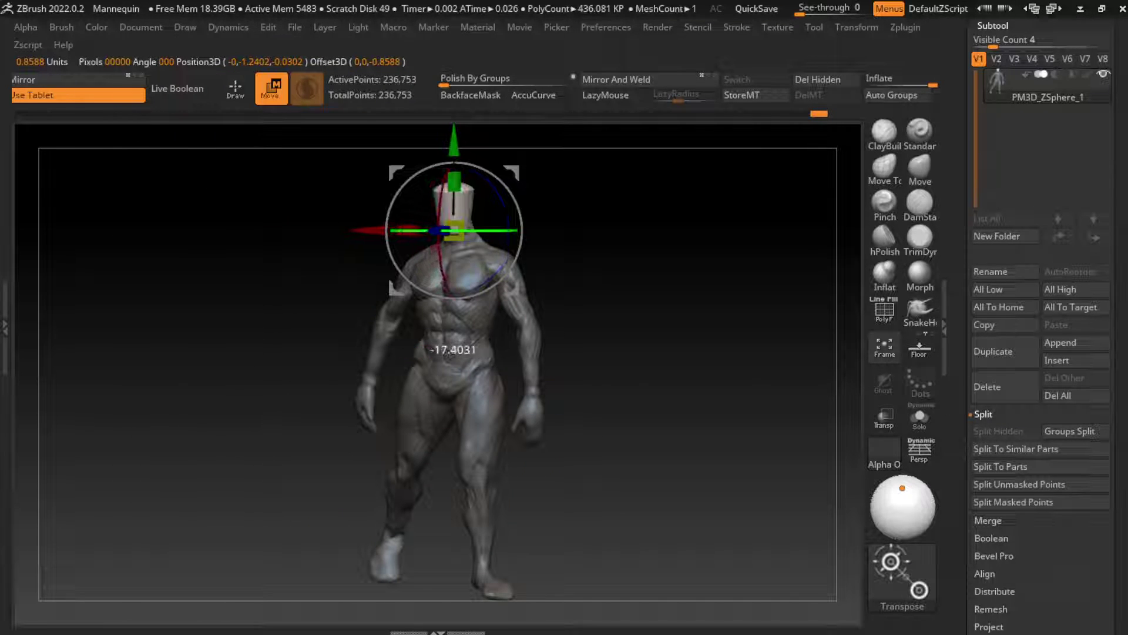
left_click_drag(464, 295, 468, 296)
Clear the body mask, return to sculpting, and frame the neck and shoulders
key("q")
key("b")
key("s")
key("h")
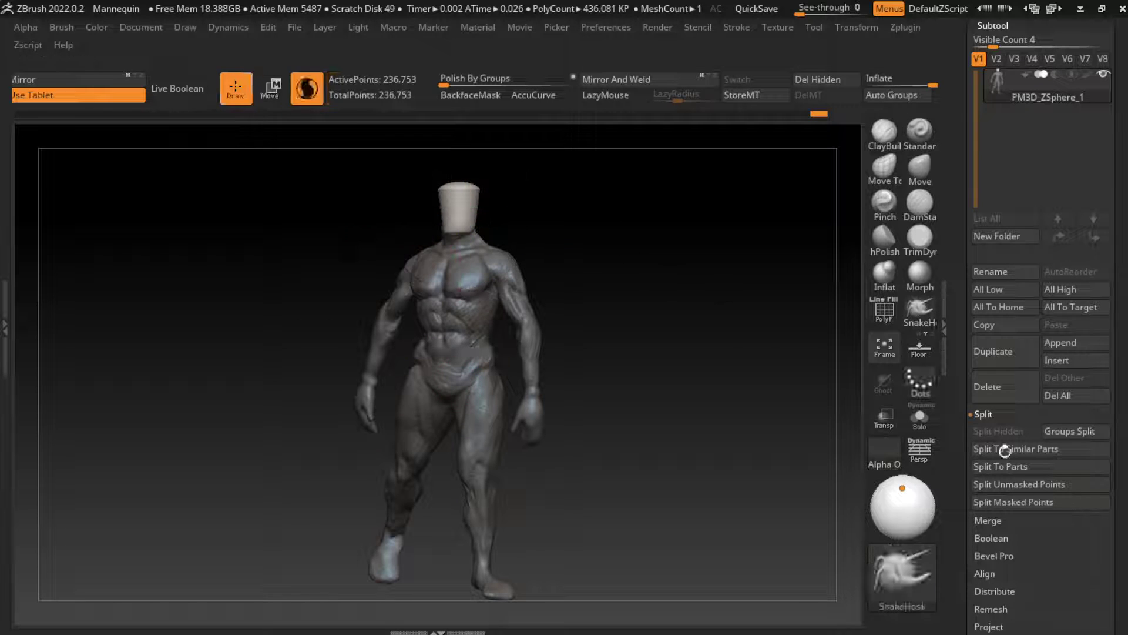
key("w")
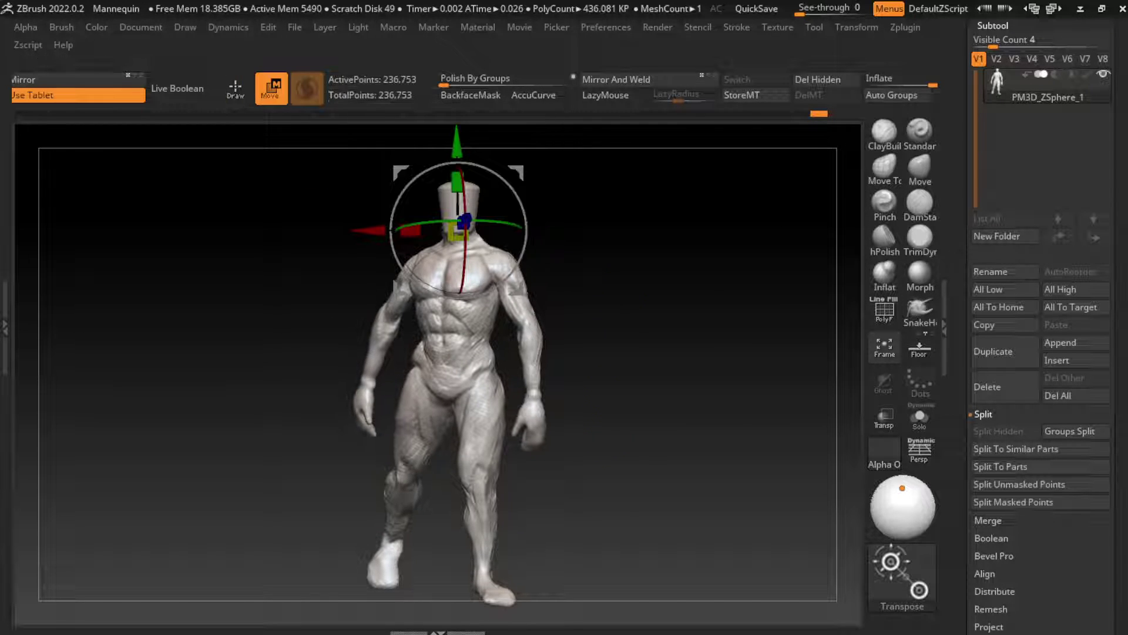
key("q")
right_click_drag(573, 306, 573, 276, "alt")
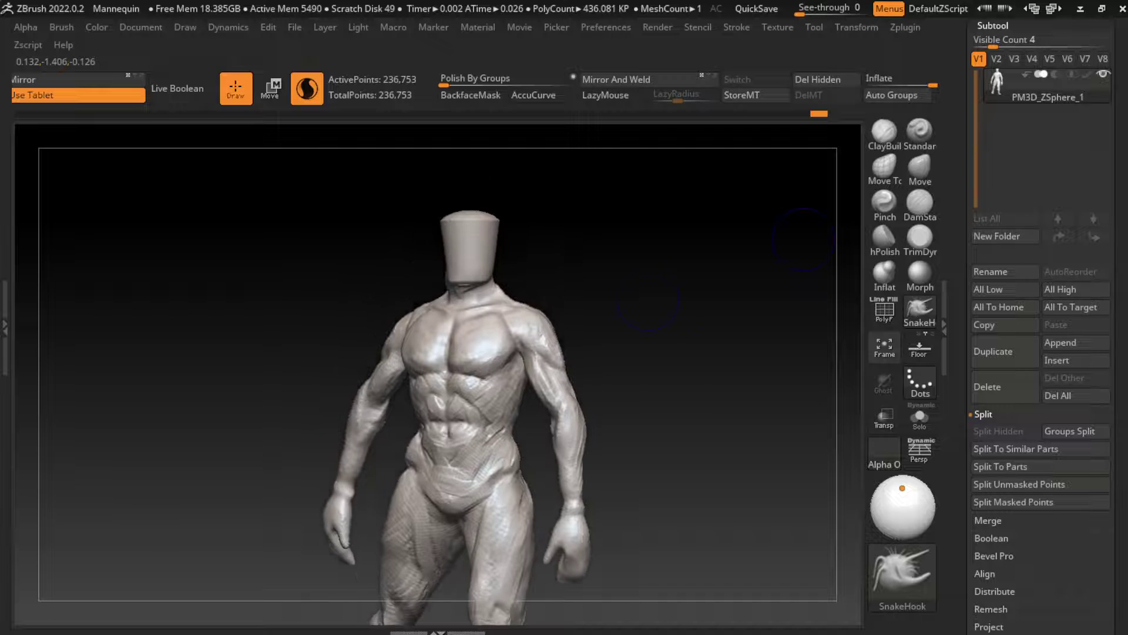
left_click_drag(562, 264, 572, 313, "alt")
With a resized ClayBuildup brush and LazyMouse, build up the neck into the collarbone
key("b")
key("c")
key("b")
key("l")
key("s")
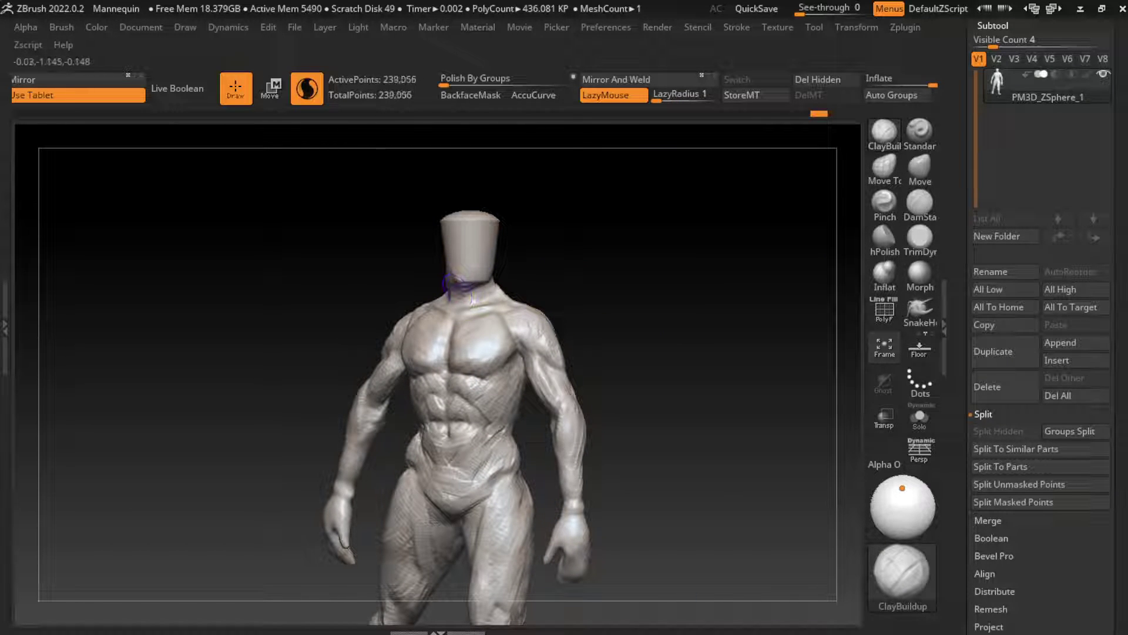
mouse_move(461, 285)
left_mouse_down()
mouse_move(488, 311)
mouse_move(456, 306)
mouse_move(470, 294)
mouse_move(490, 304)
left_mouse_up()
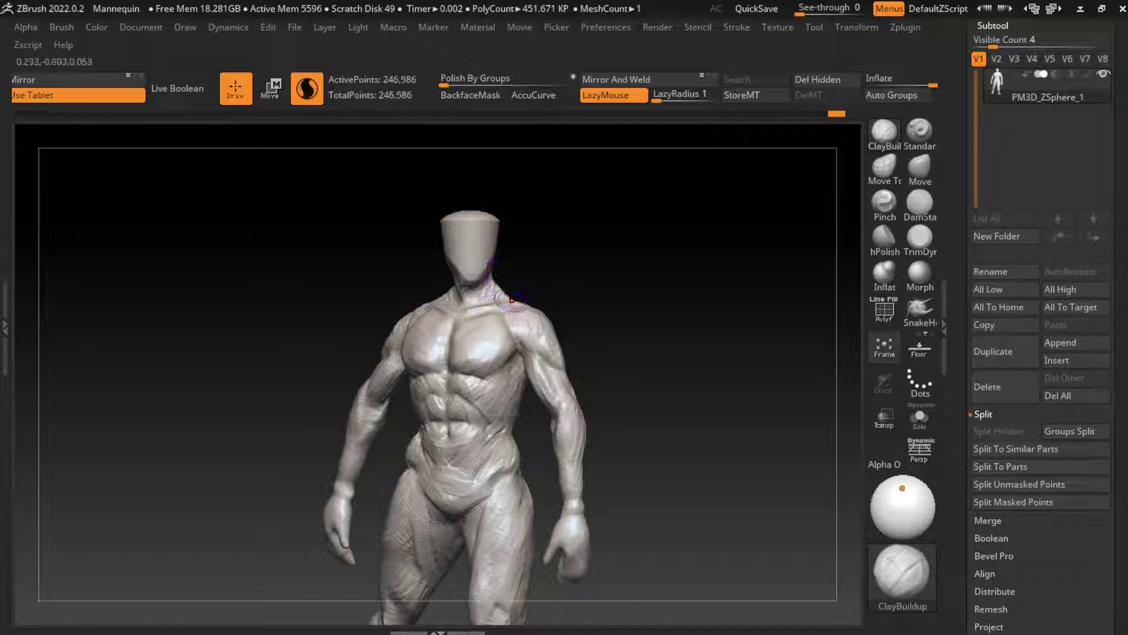
left_click_drag(512, 300, 464, 296)
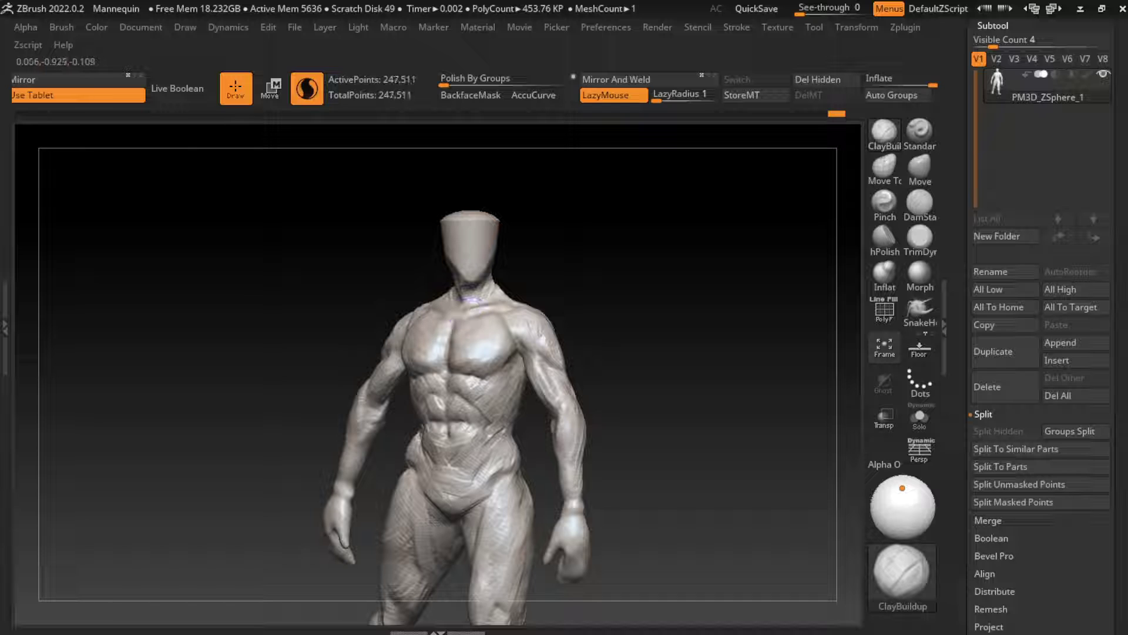
left_click_drag(486, 253, 574, 260)
left_click_drag(470, 270, 438, 282)
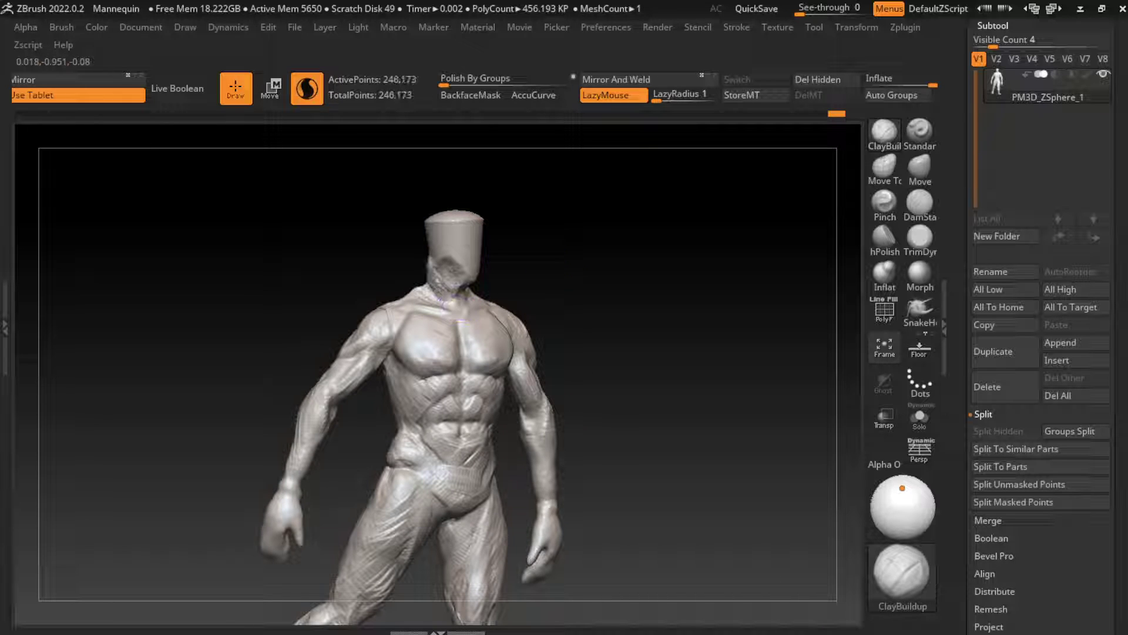
key("ctrl+z")
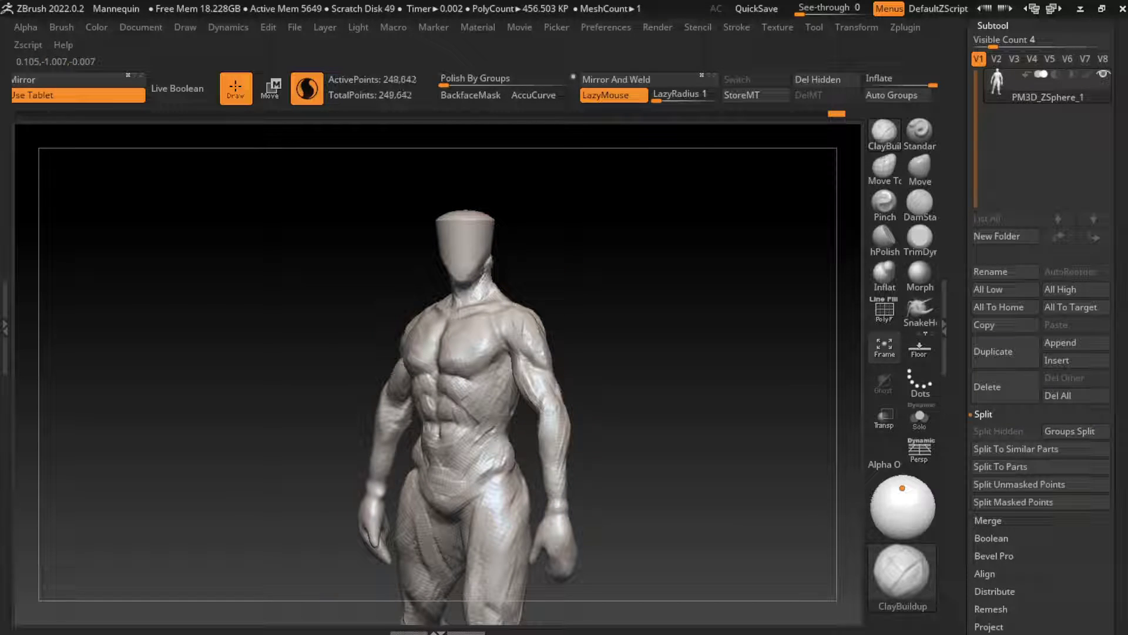
mouse_move(491, 279)
left_mouse_down()
mouse_move(496, 250)
mouse_move(617, 258)
mouse_move(482, 288)
left_mouse_up()
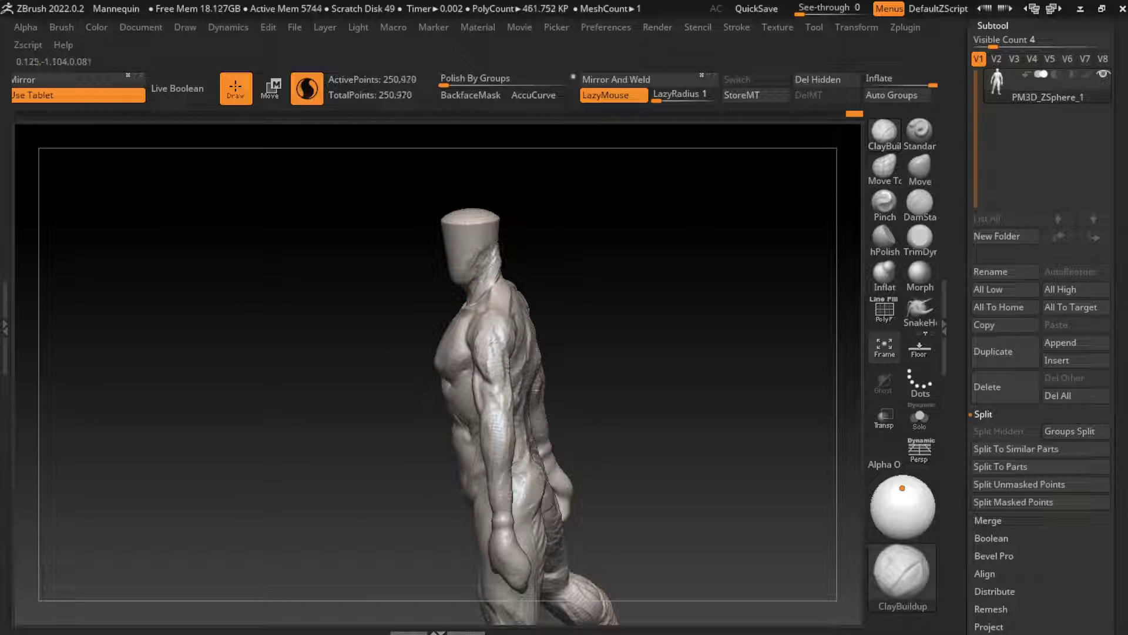
Build up the side and back of the neck, then return to a front view
left_click_drag(535, 254, 631, 247)
left_click_drag(456, 272, 456, 242)
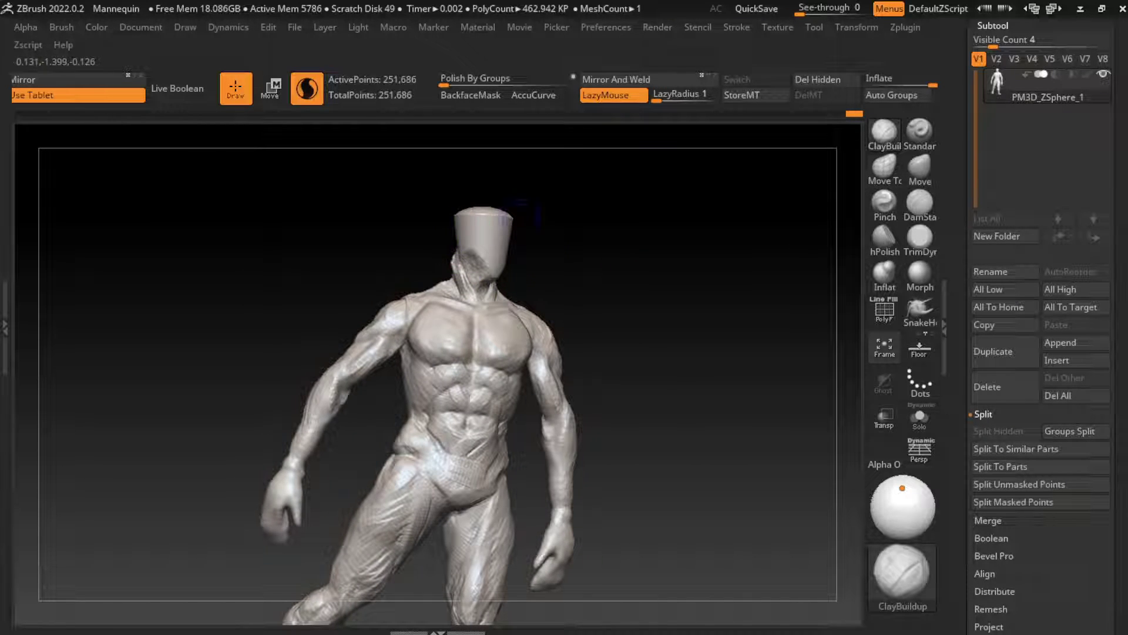
left_click_drag(535, 259, 617, 259)
mouse_move(454, 277)
left_mouse_down()
mouse_move(450, 235)
mouse_move(461, 247)
mouse_move(588, 253)
mouse_move(542, 281)
mouse_move(529, 305)
left_mouse_up()
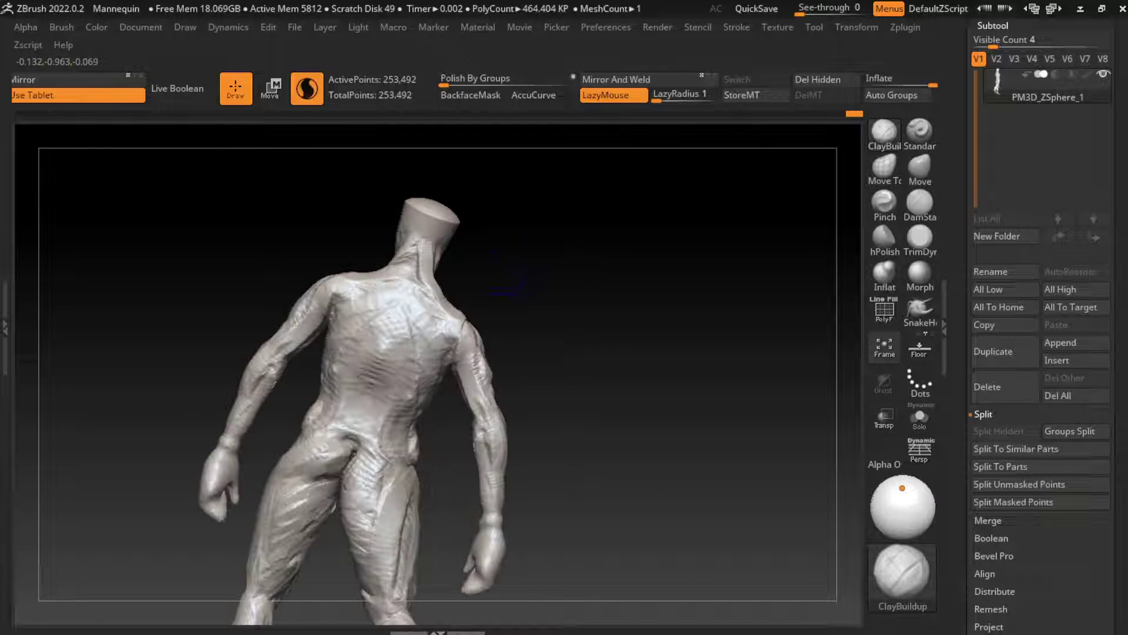
left_click_drag(400, 311, 417, 241)
mouse_move(408, 285)
left_mouse_down()
mouse_move(420, 238)
mouse_move(412, 241)
left_mouse_up()
left_click_drag(409, 288, 418, 241)
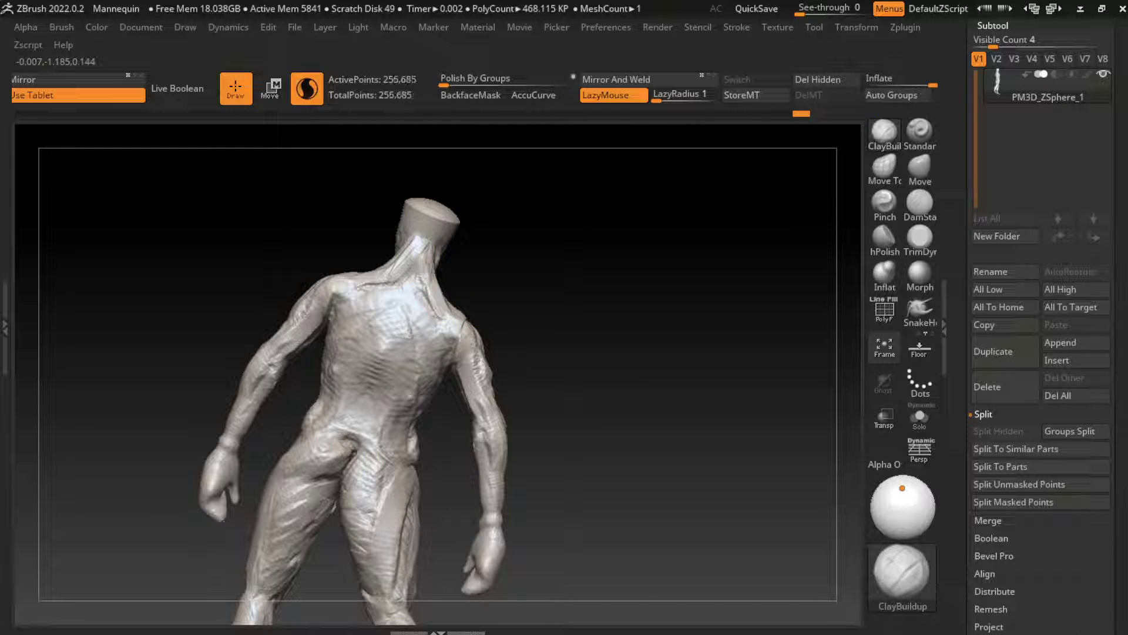
left_click_drag(411, 288, 418, 258)
left_click_drag(588, 293, 629, 346)
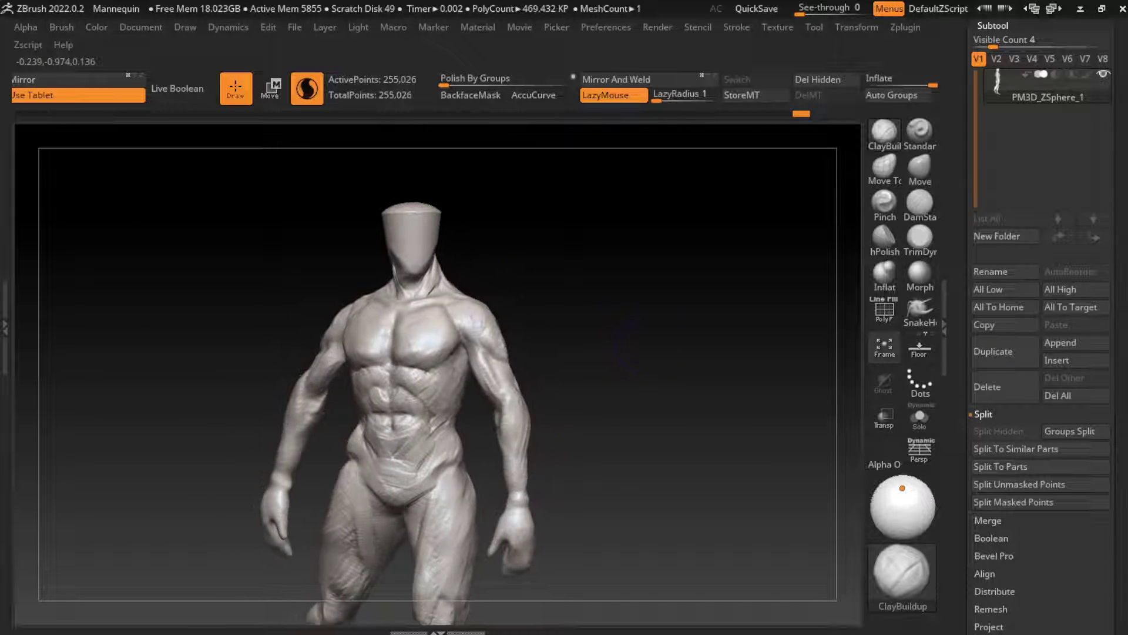
left_click(147, 27)
Frame the figure, zoom onto the torso and sculpt more definition into the chest
key("f")
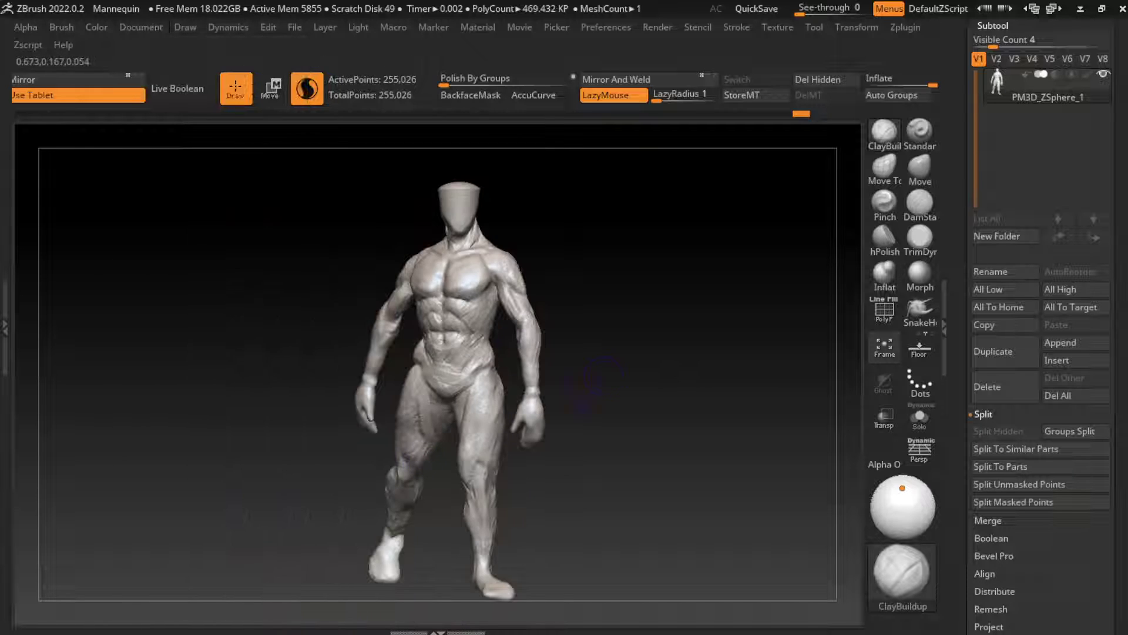
right_click_drag(612, 361, 611, 341, "ctrl")
mouse_move(667, 369)
left_mouse_down()
mouse_move(505, 364)
mouse_move(494, 341)
left_mouse_up()
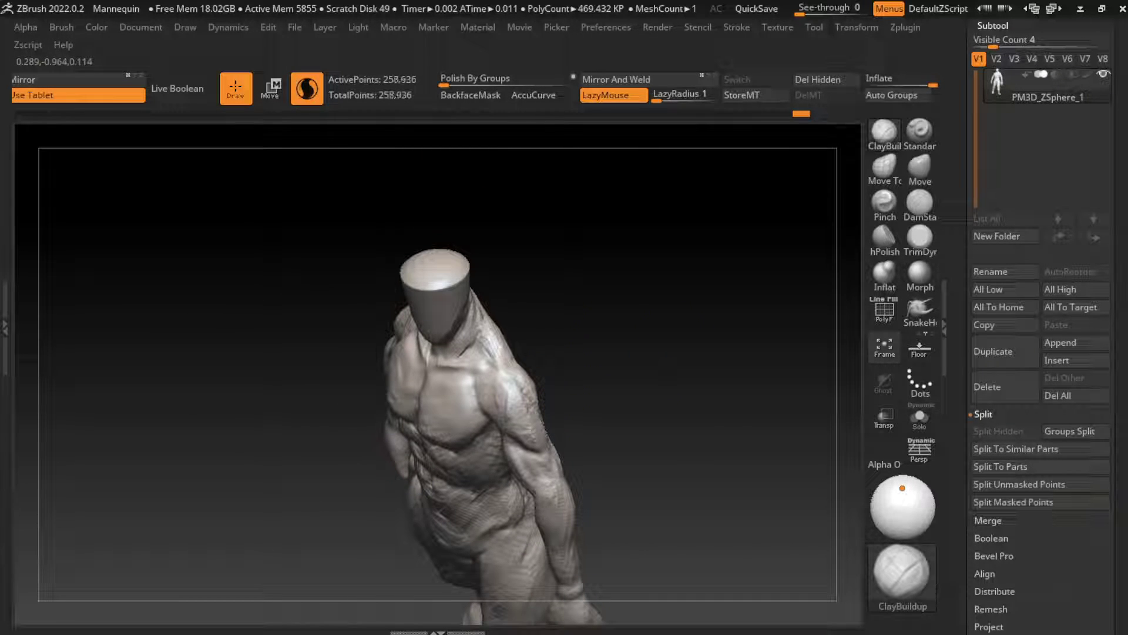
mouse_move(588, 329)
left_mouse_down()
mouse_move(517, 353)
mouse_move(452, 335)
left_mouse_up()
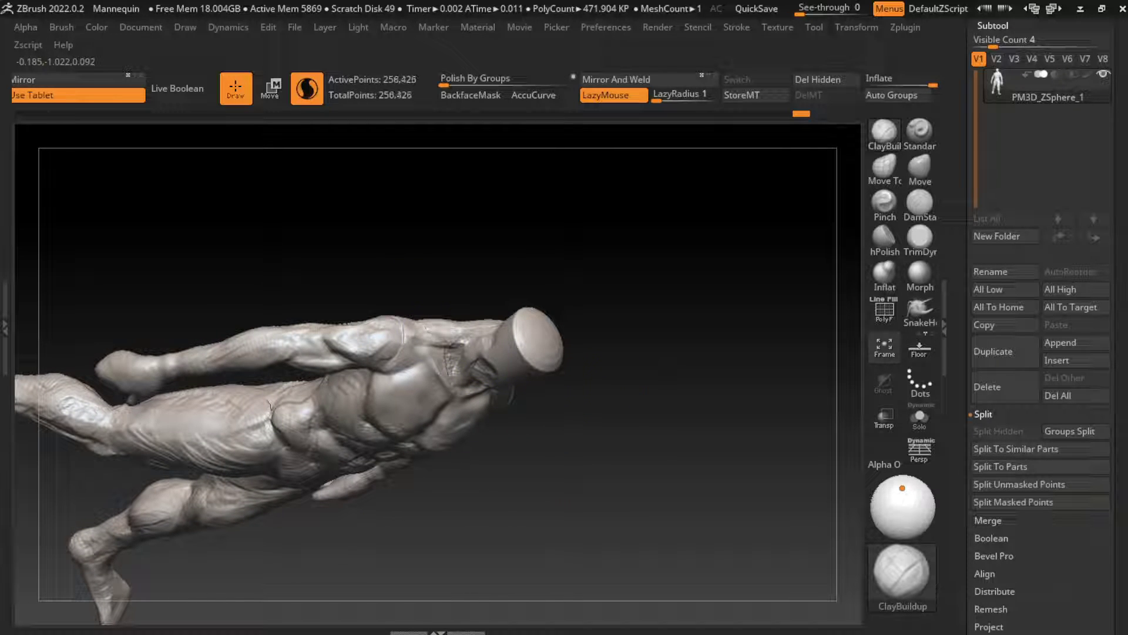
mouse_move(588, 353)
left_mouse_down()
mouse_move(629, 277)
mouse_move(647, 365)
mouse_move(635, 353)
left_mouse_up()
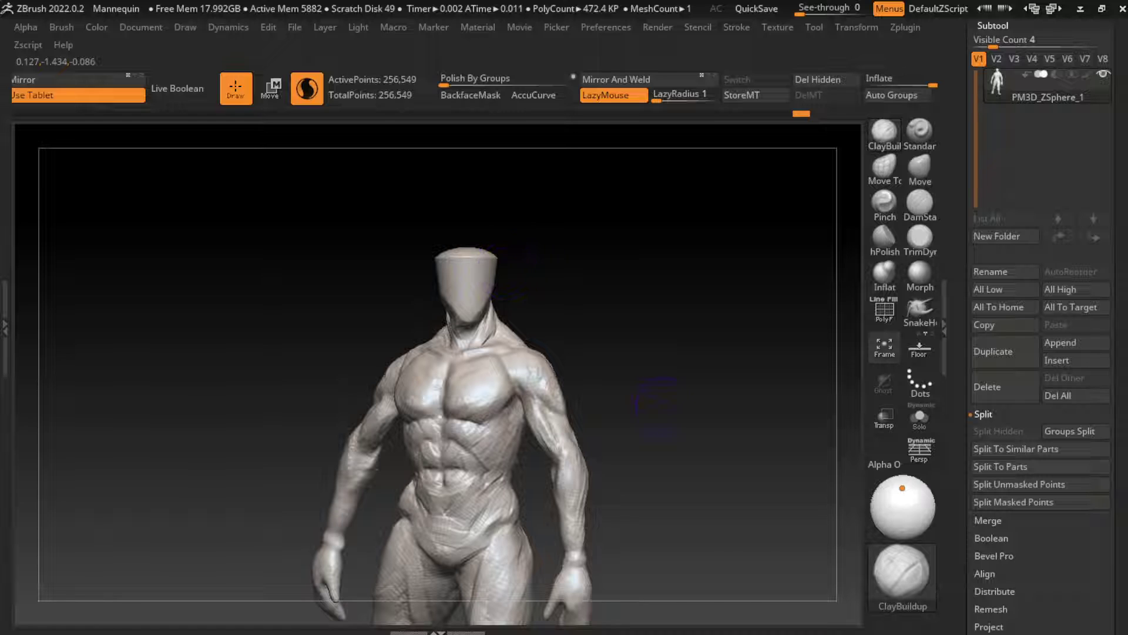
left_click_drag(663, 391, 689, 395)
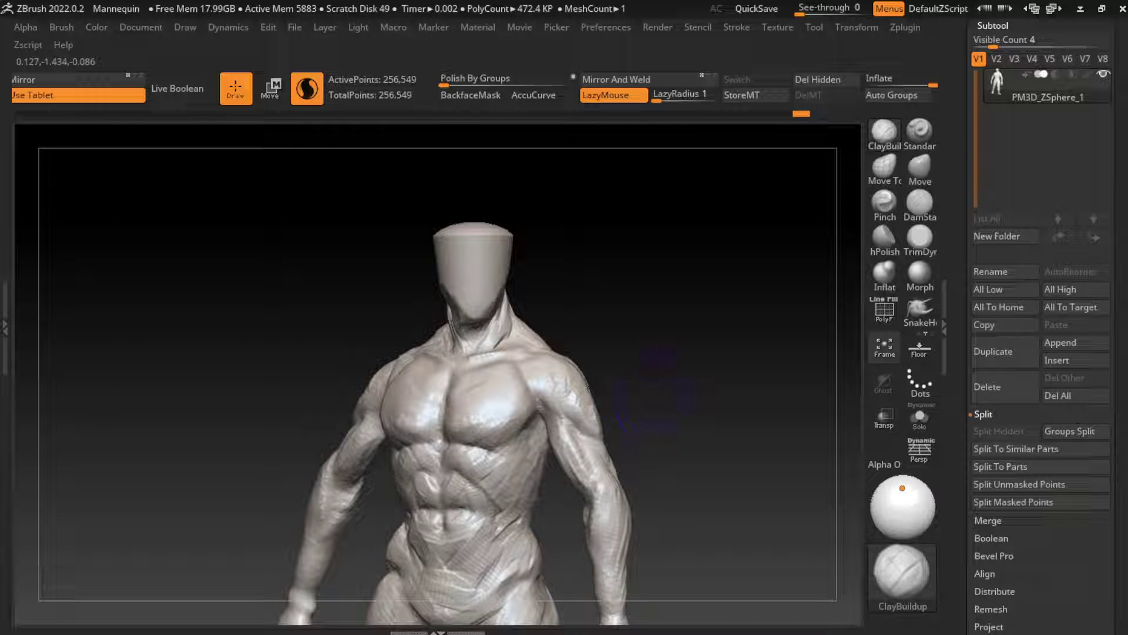
Reshape the right deltoid and upper back muscles, checking front, side and back views
mouse_move(582, 353)
left_mouse_down()
mouse_move(558, 387)
mouse_move(573, 366)
mouse_move(564, 405)
left_mouse_up()
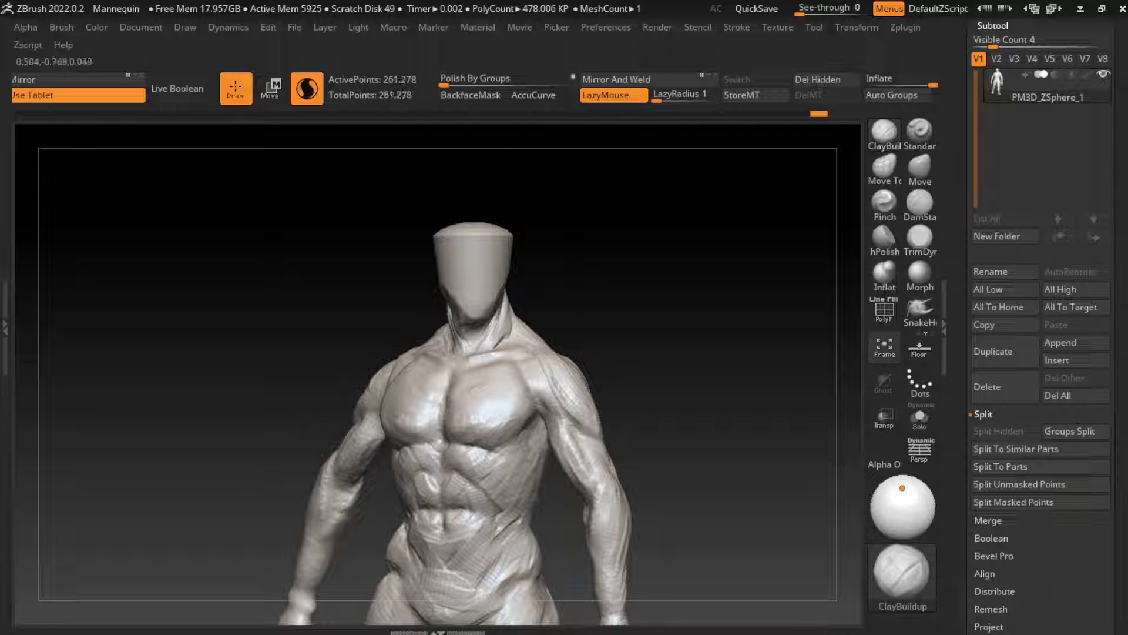
left_click_drag(537, 359, 591, 453)
left_click_drag(564, 382, 579, 435)
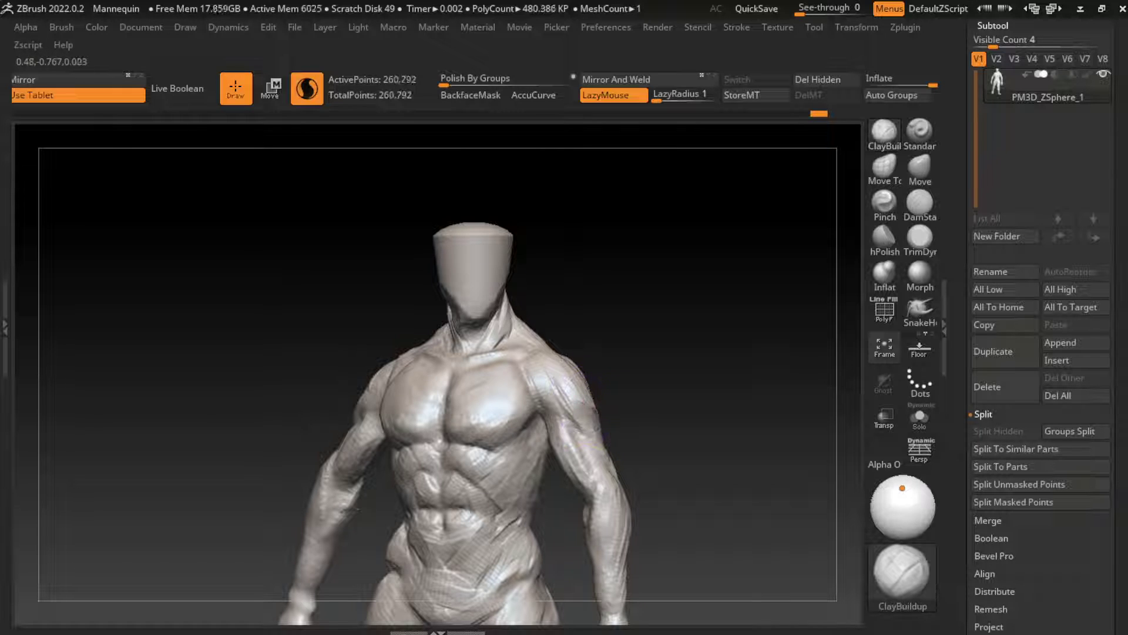
mouse_move(735, 376)
left_mouse_down()
mouse_move(633, 376)
mouse_move(614, 388)
left_mouse_up()
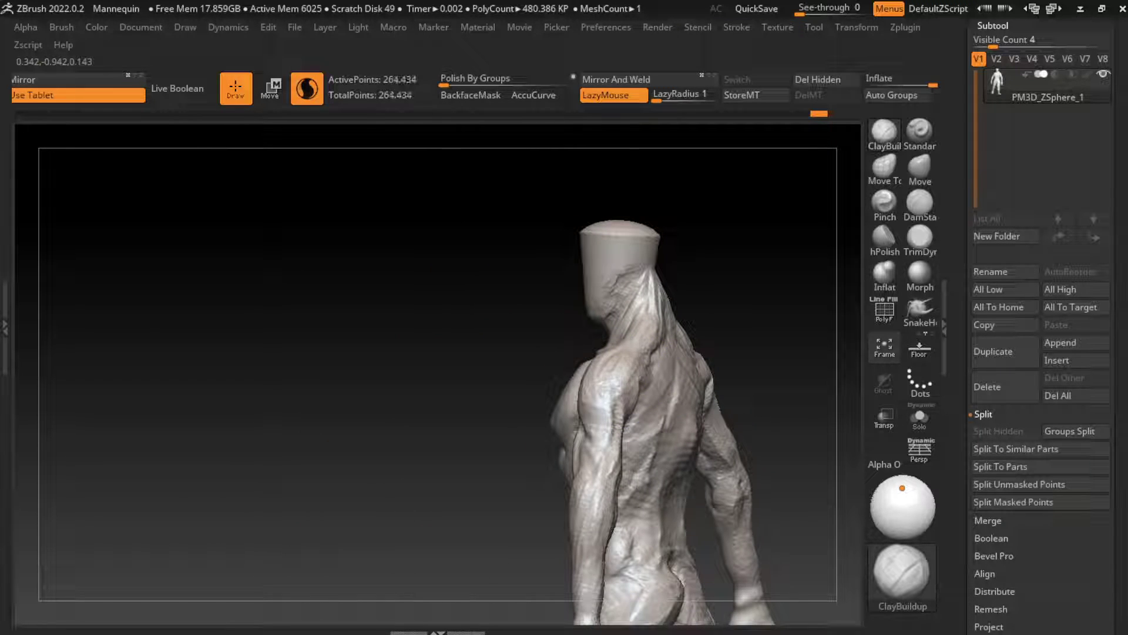
left_click_drag(647, 350, 644, 412)
left_click_drag(764, 382, 676, 382)
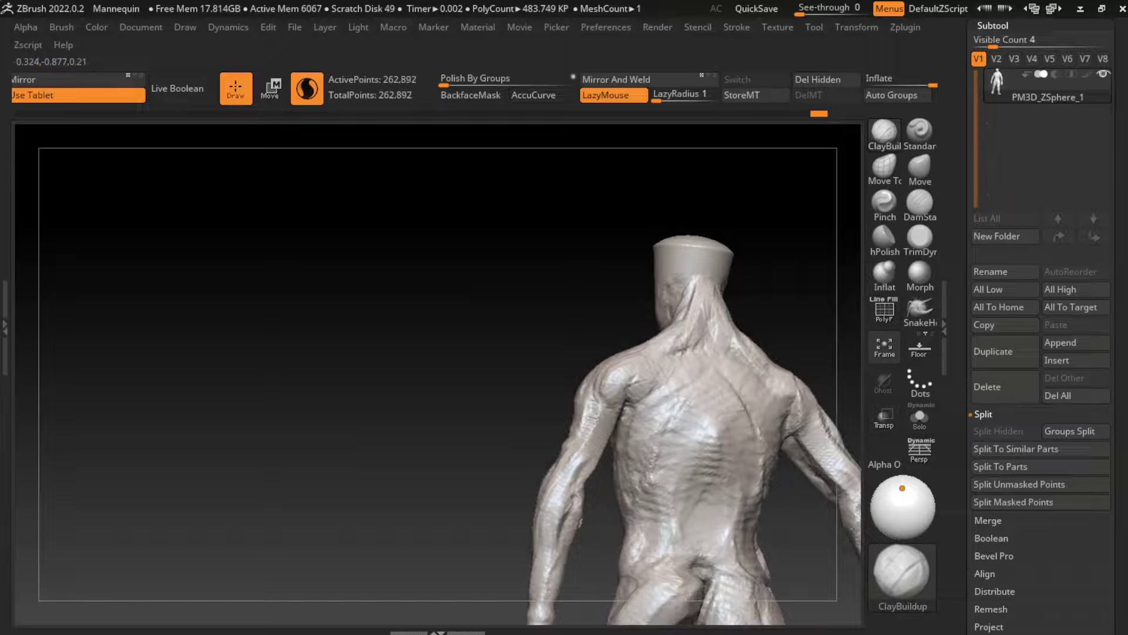
mouse_move(599, 364)
left_mouse_down()
mouse_move(653, 412)
mouse_move(617, 412)
left_mouse_up()
mouse_move(764, 382)
left_mouse_down()
mouse_move(646, 382)
mouse_move(632, 406)
mouse_move(643, 420)
left_mouse_up()
left_click_drag(614, 368, 629, 405)
mouse_move(764, 412)
left_mouse_down()
mouse_move(705, 411)
mouse_move(752, 441)
mouse_move(724, 435)
mouse_move(734, 438)
left_mouse_up()
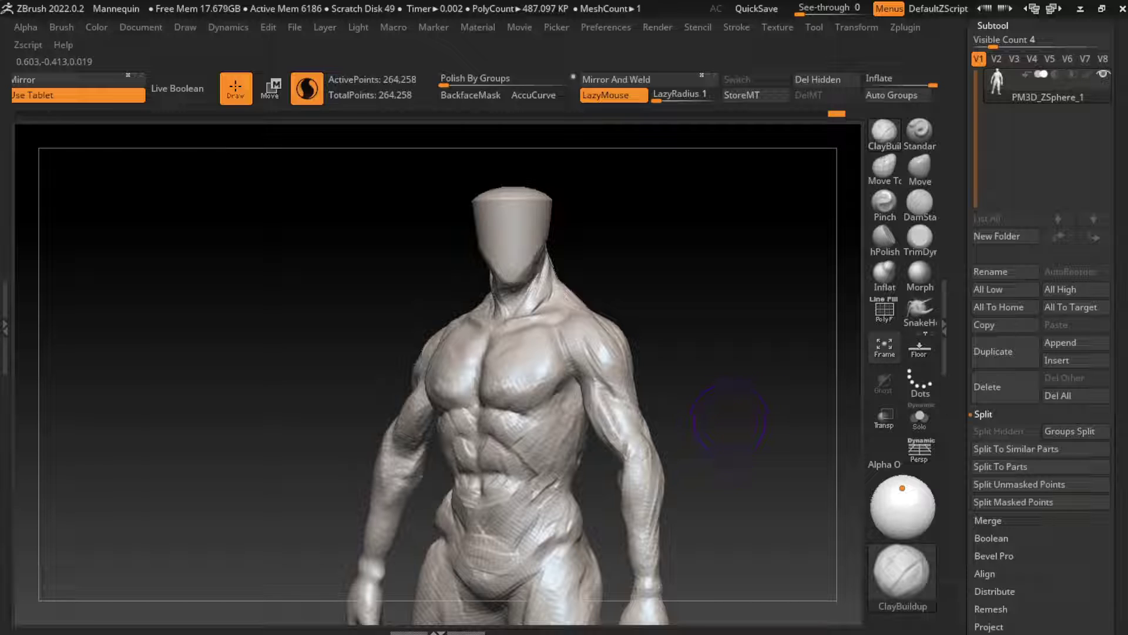
Turn the figure to a three-quarter left-side view and add a ClayBuildup stroke along the forearm
left_click_drag(725, 457, 716, 466)
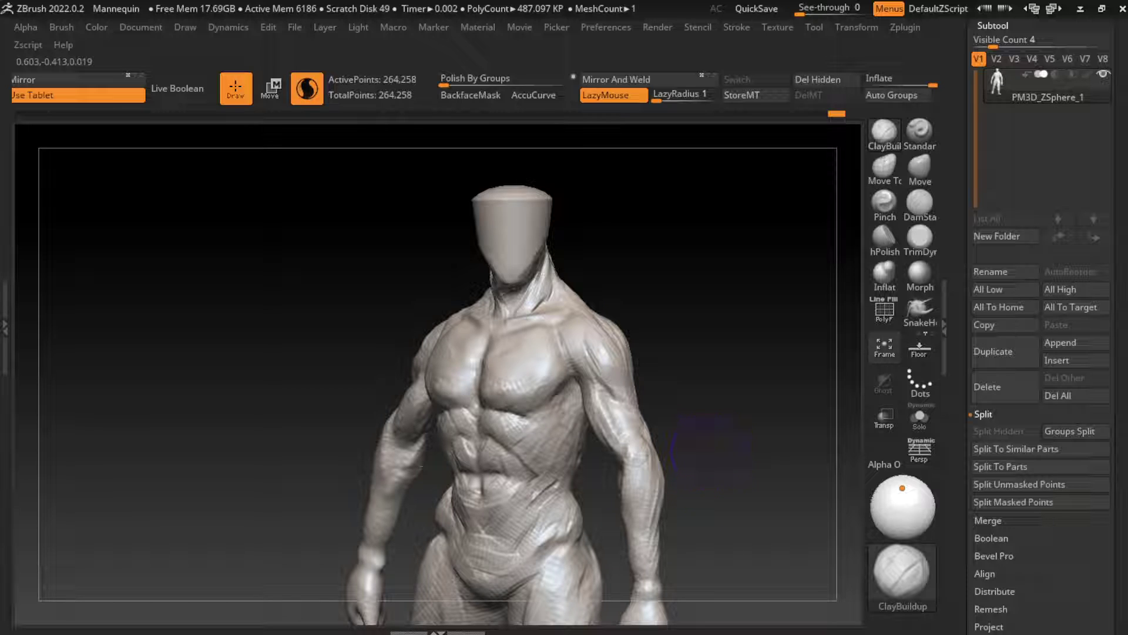
mouse_move(729, 461)
left_mouse_down()
mouse_move(644, 465)
mouse_move(644, 479)
left_mouse_up()
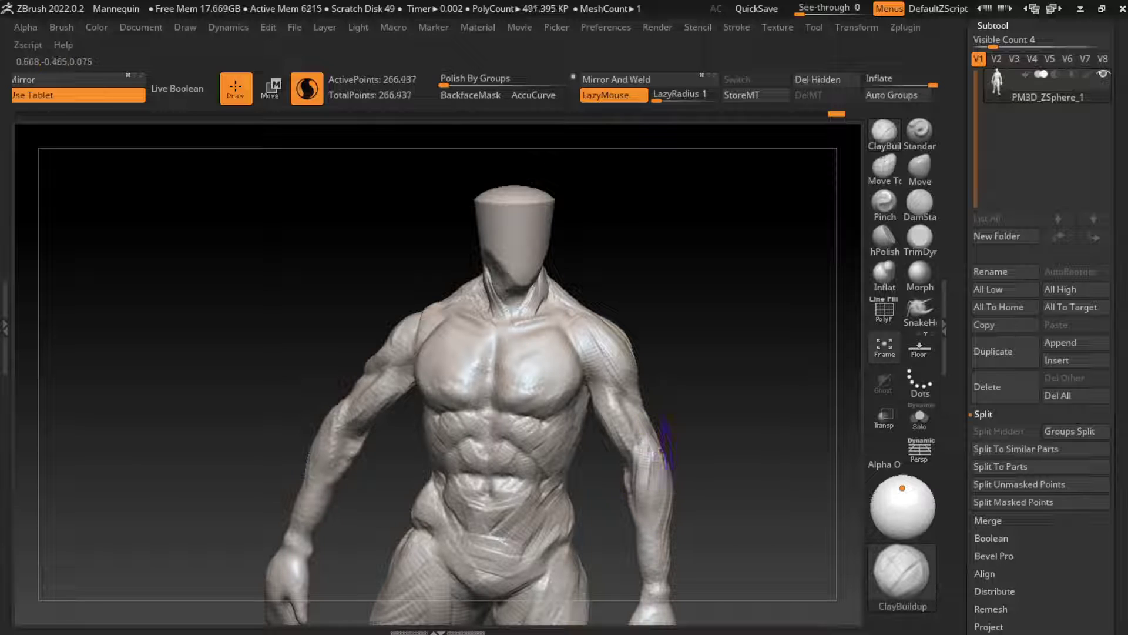
mouse_move(698, 453)
left_mouse_down()
mouse_move(660, 441)
mouse_move(649, 467)
mouse_move(685, 473)
left_mouse_up()
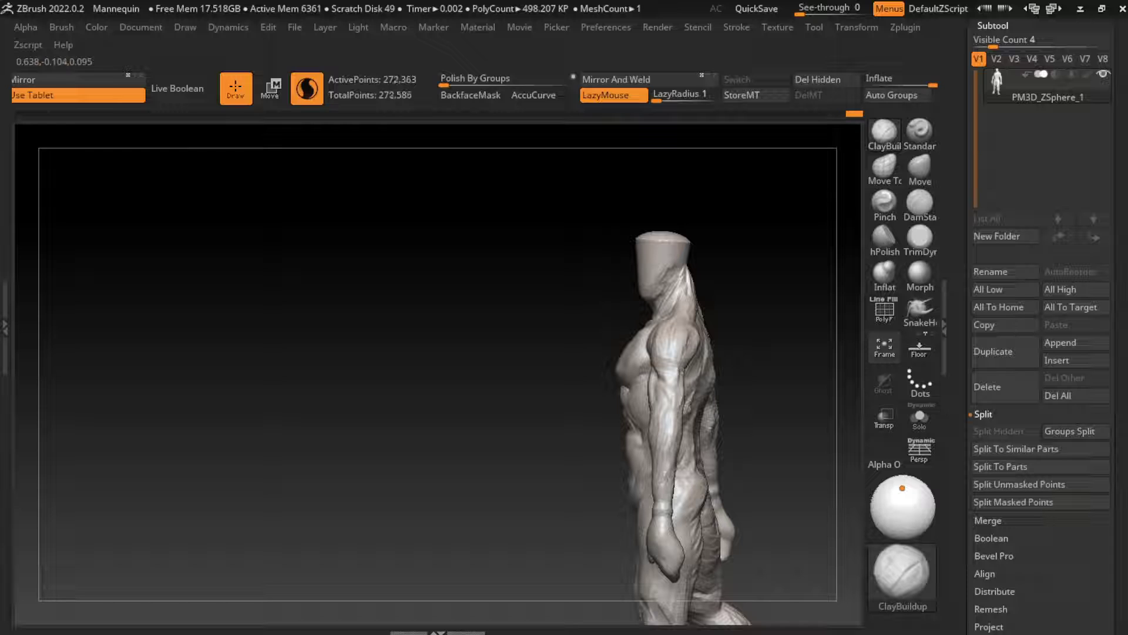
mouse_move(676, 529)
left_mouse_down()
mouse_move(674, 498)
mouse_move(802, 455)
mouse_move(658, 523)
mouse_move(659, 576)
mouse_move(671, 550)
mouse_move(653, 538)
left_mouse_up()
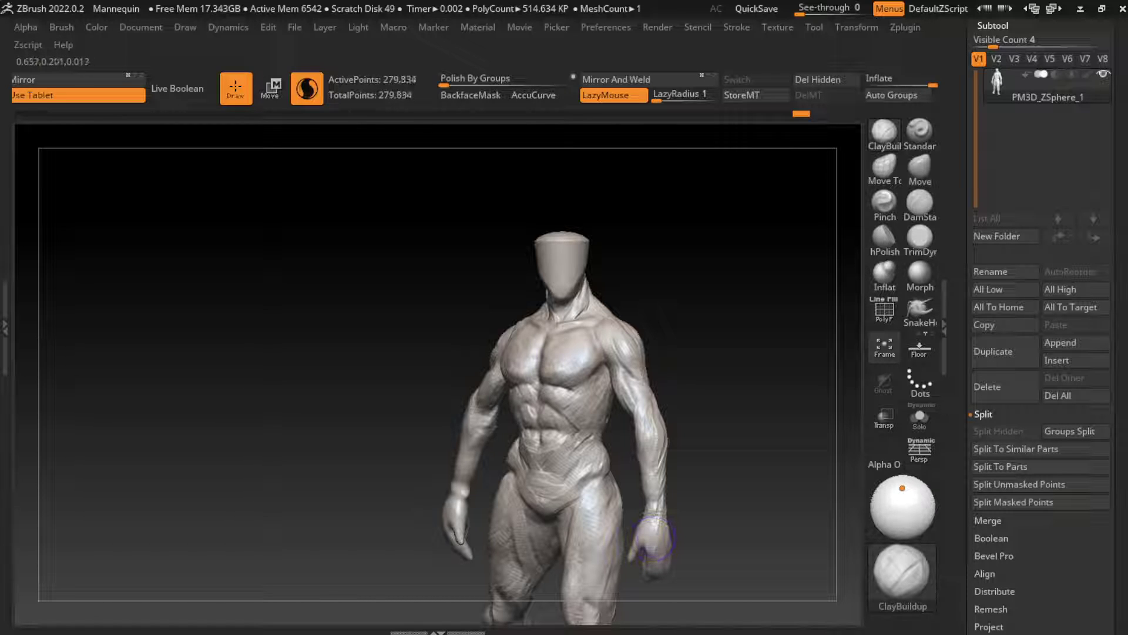
Reshape the hand and forearm muscles, adjusting brush size between strokes
right_click_drag(654, 538, 696, 473)
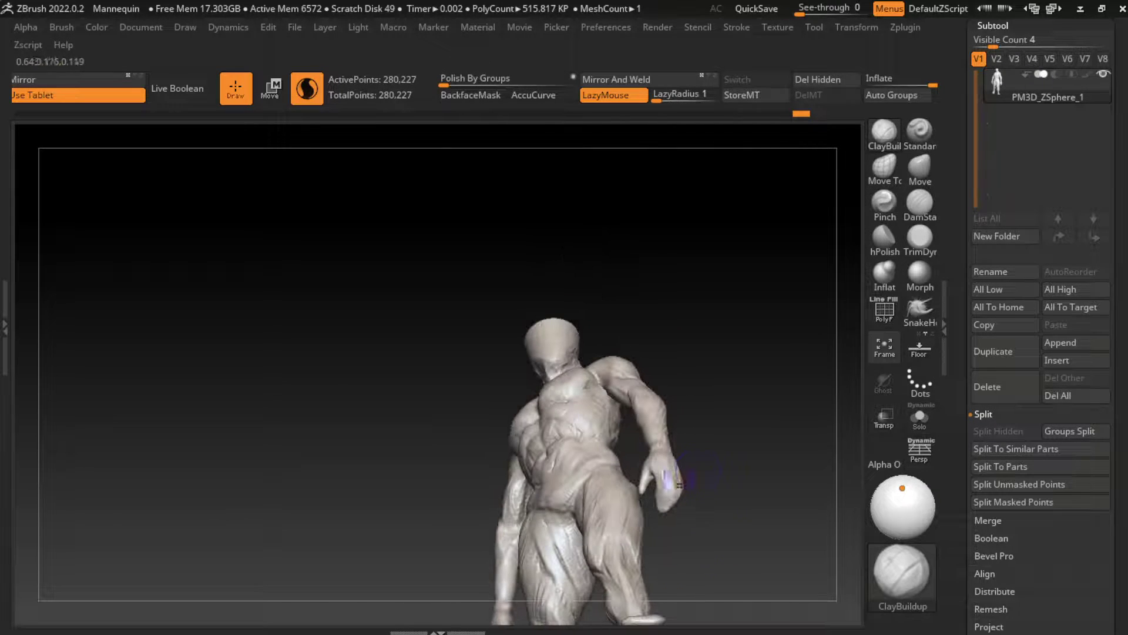
left_click_drag(679, 485, 664, 507)
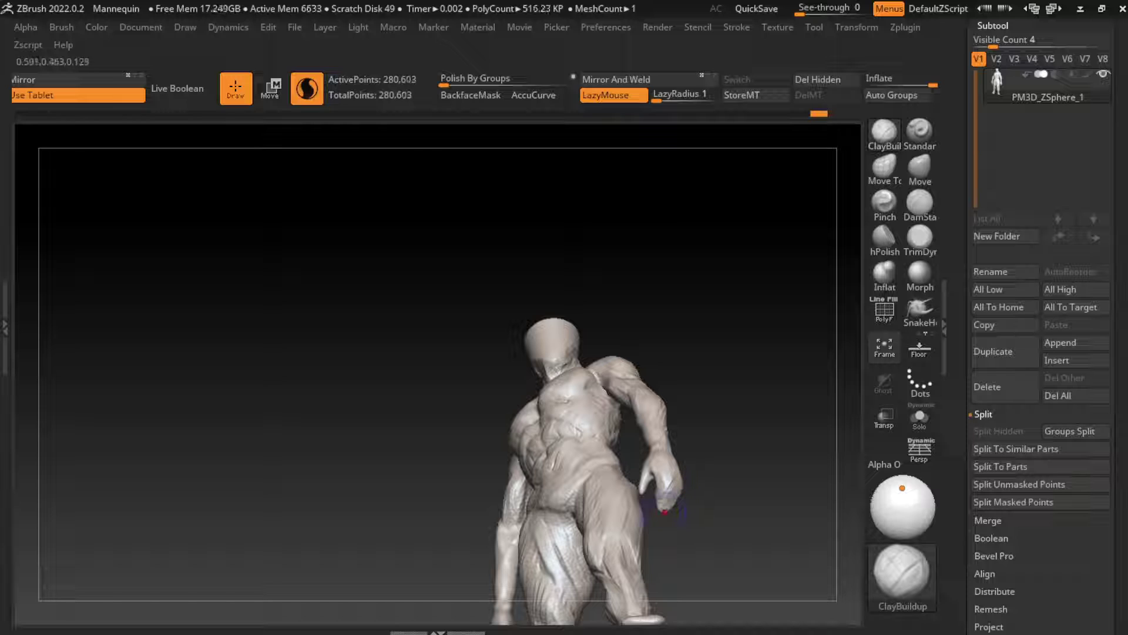
right_click_drag(672, 470, 758, 465)
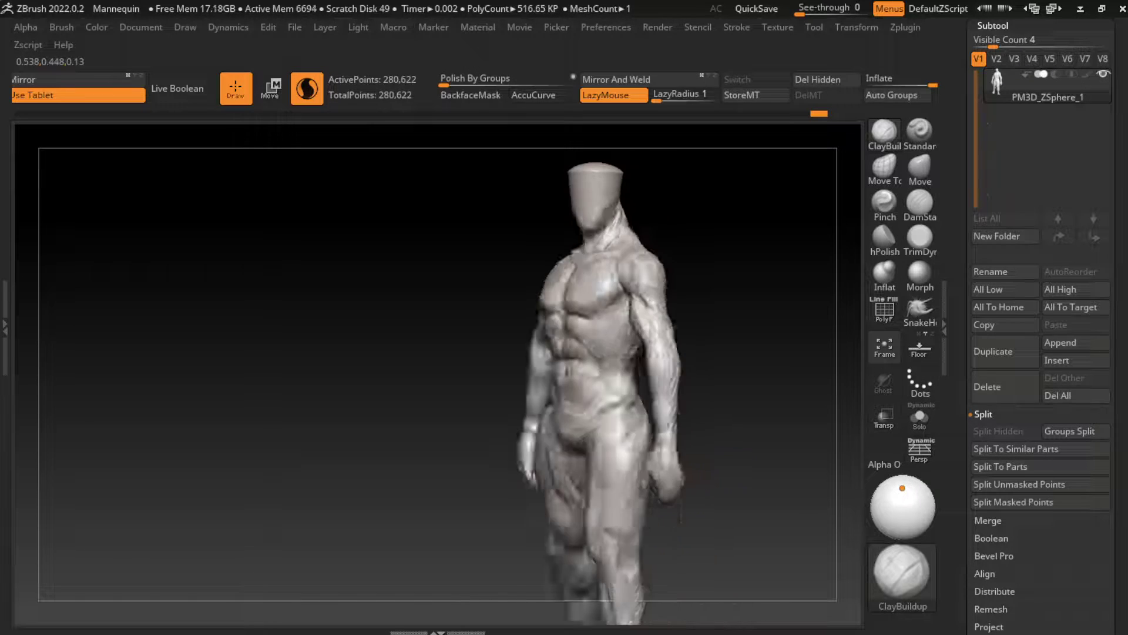
mouse_move(664, 408)
left_mouse_down()
mouse_move(660, 422)
mouse_move(682, 418)
left_mouse_up()
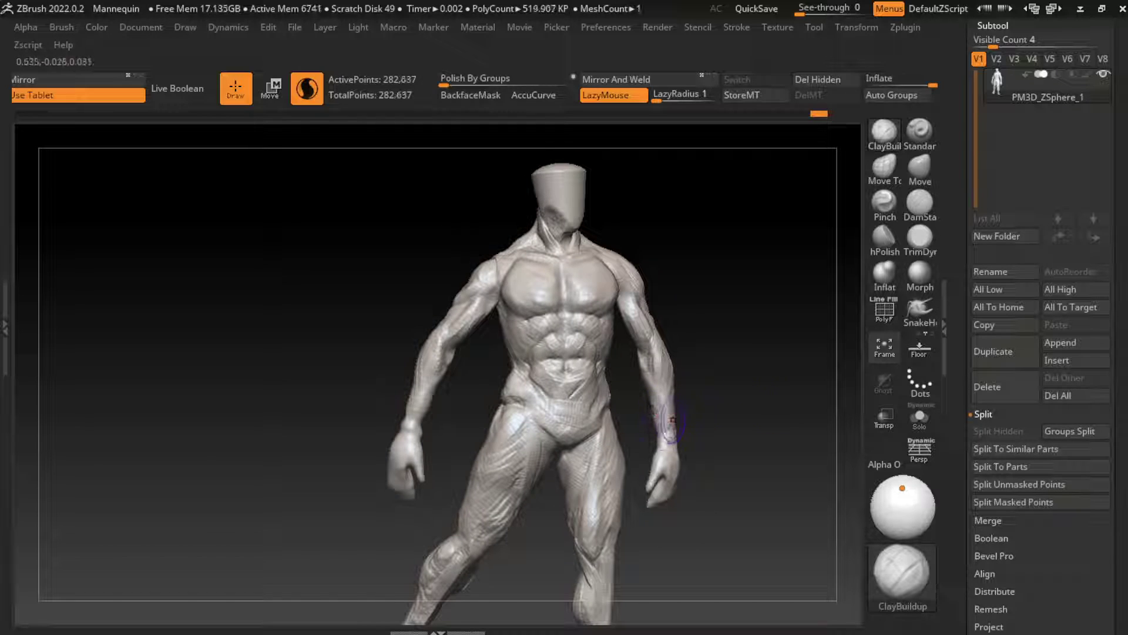
mouse_move(682, 419)
right_mouse_down()
mouse_move(692, 393)
mouse_move(764, 388)
right_mouse_up()
key("s")
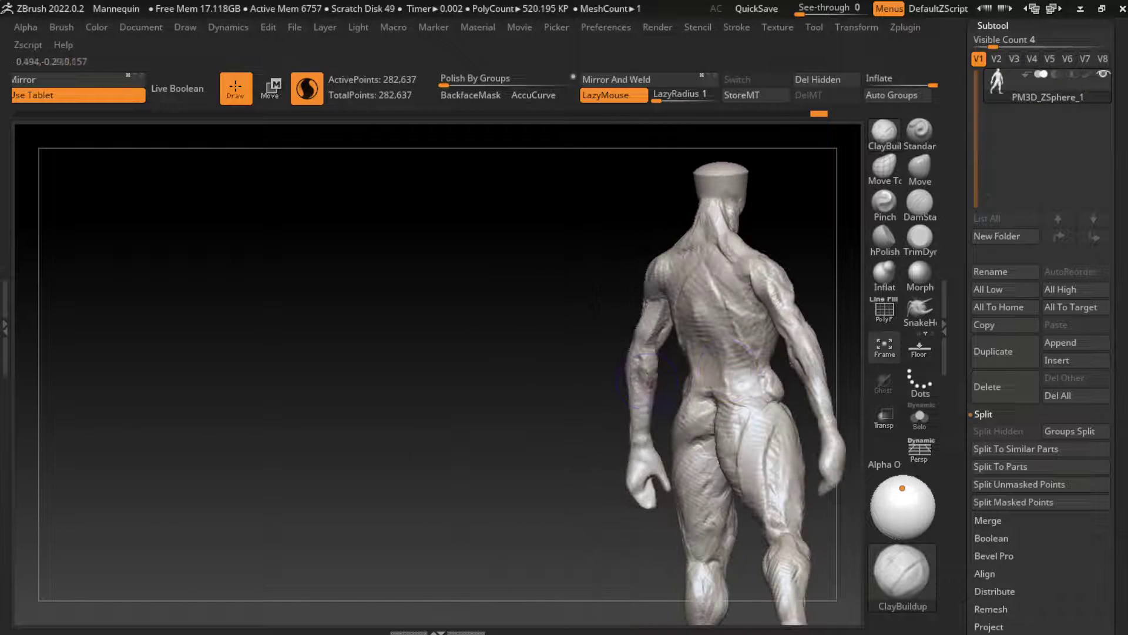
left_click_drag(644, 361, 639, 387)
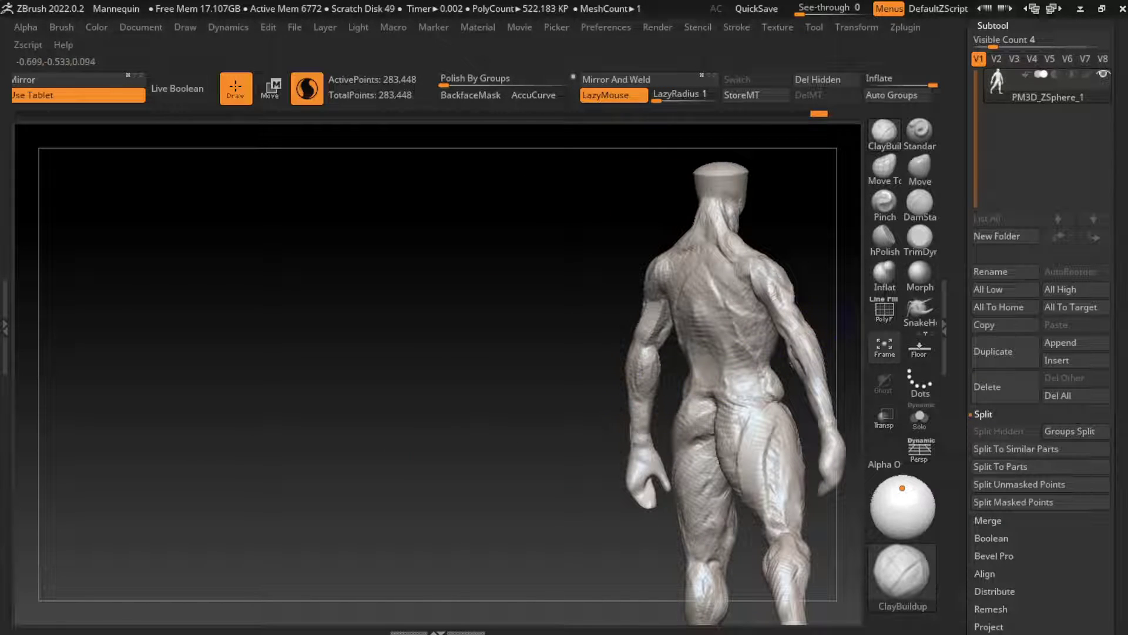
right_click_drag(702, 394, 656, 389)
mouse_move(679, 426)
left_mouse_down()
mouse_move(661, 382)
mouse_move(675, 458)
left_mouse_up()
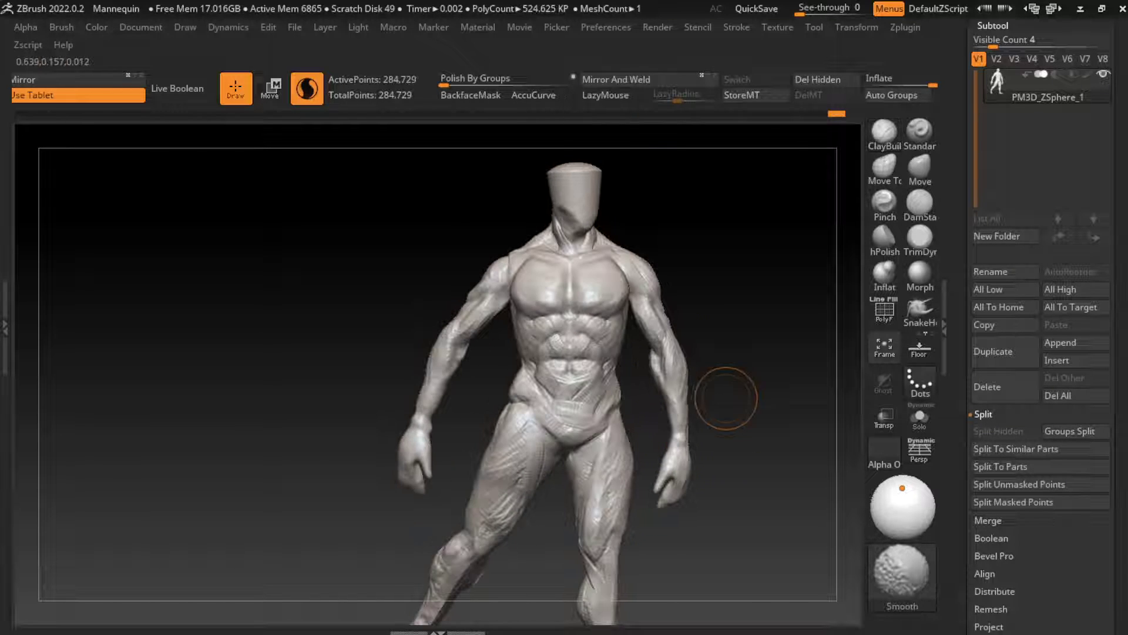
right_click_drag(731, 399, 618, 367)
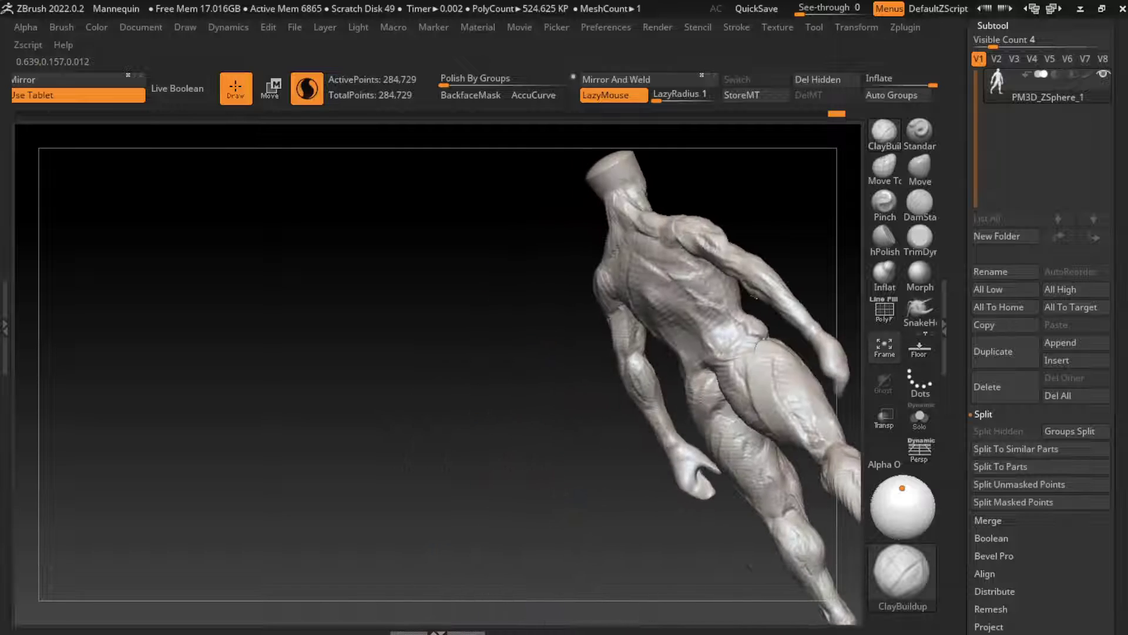
Build up clay on the upper arm with LazyMouse, then frame the whole mannequin
mouse_move(618, 367)
left_mouse_down()
mouse_move(615, 307)
mouse_move(626, 347)
left_mouse_up()
right_click_drag(625, 347, 676, 352)
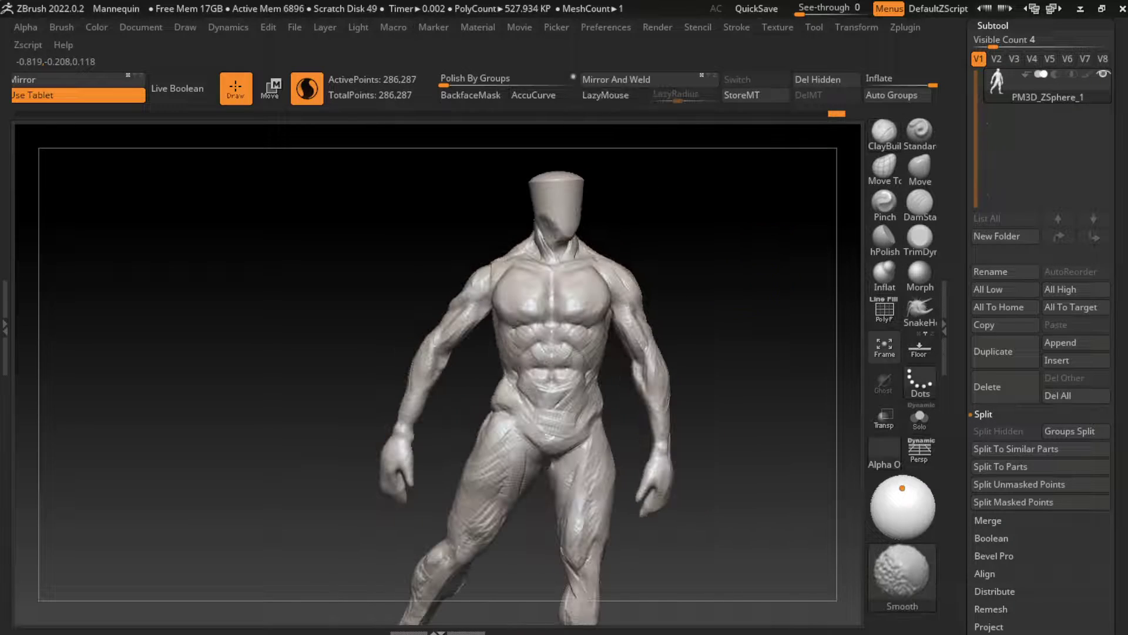
key("l")
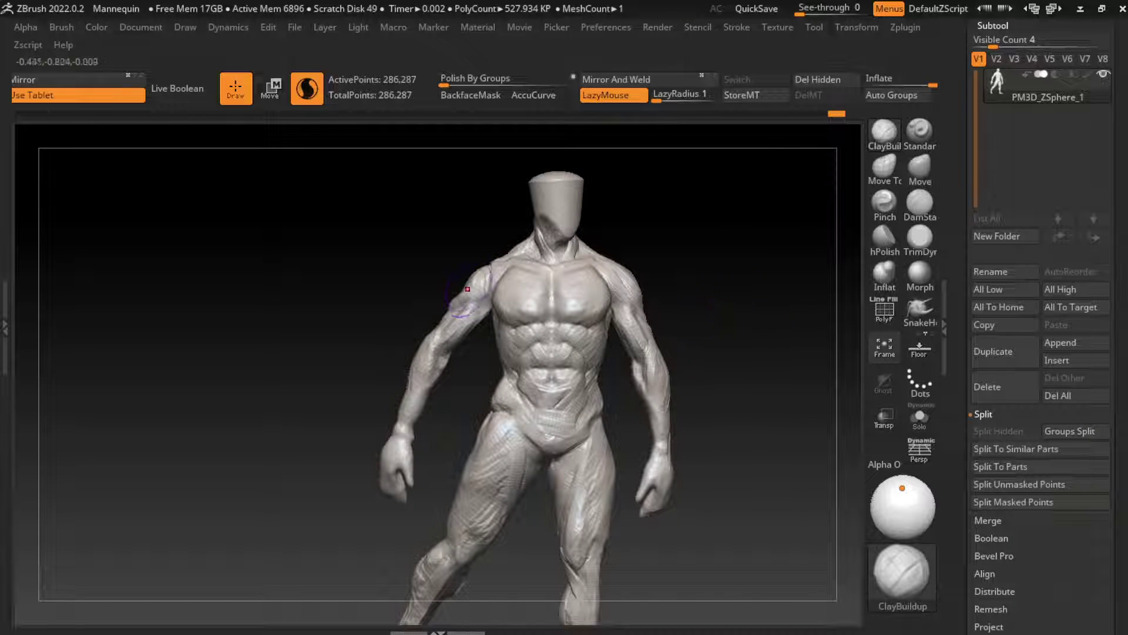
left_click_drag(468, 289, 488, 277)
left_click(141, 28)
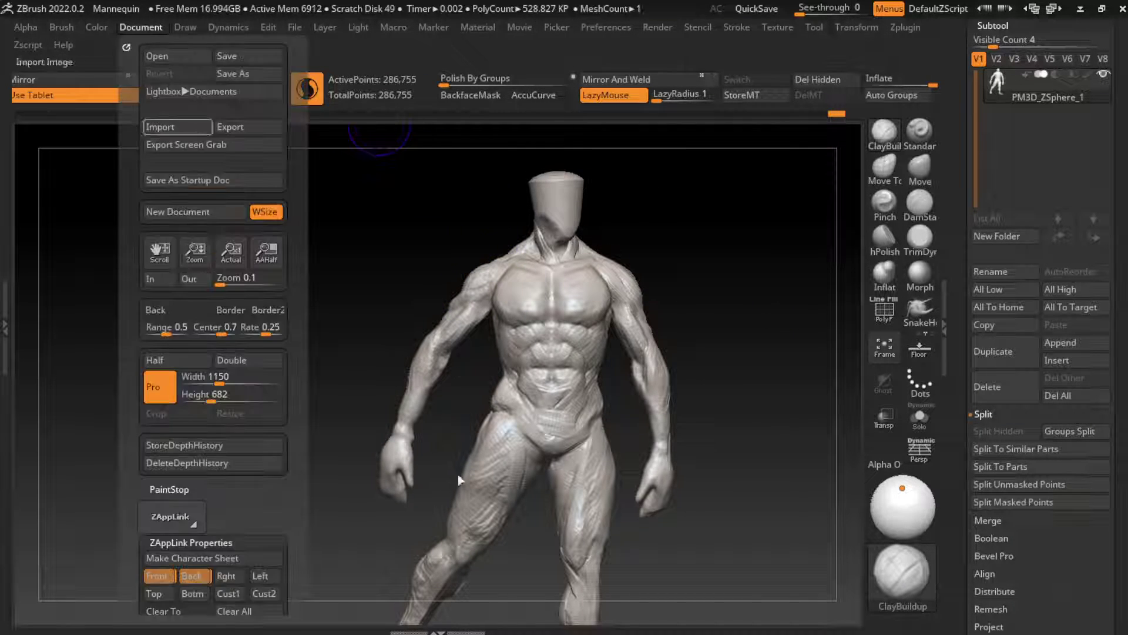
key("f")
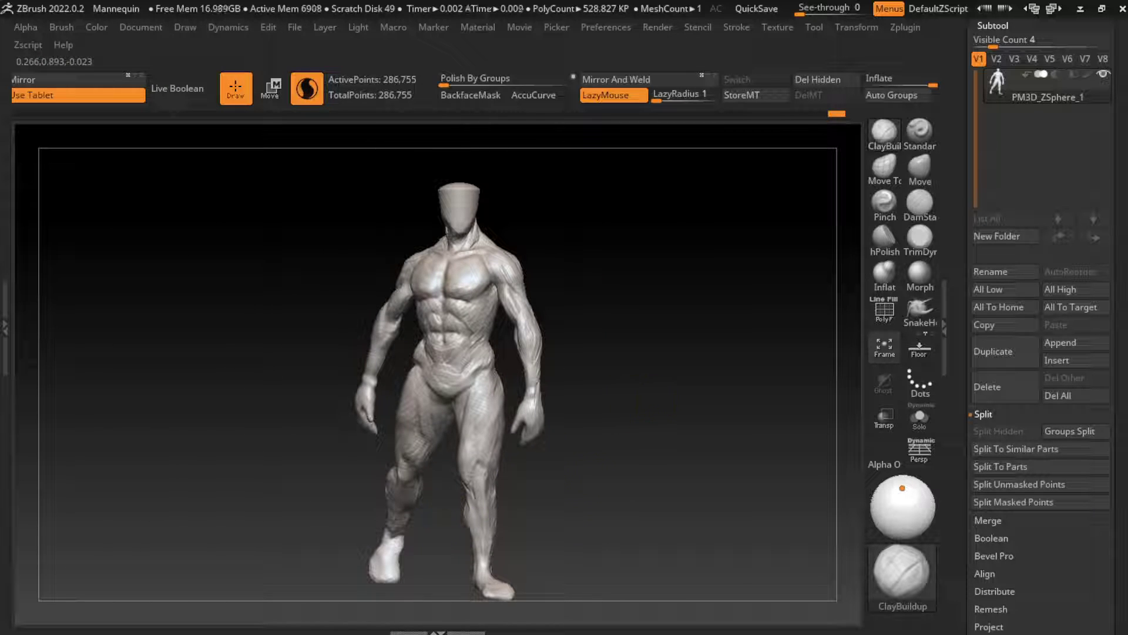
scroll(447, 376, "up", 3)
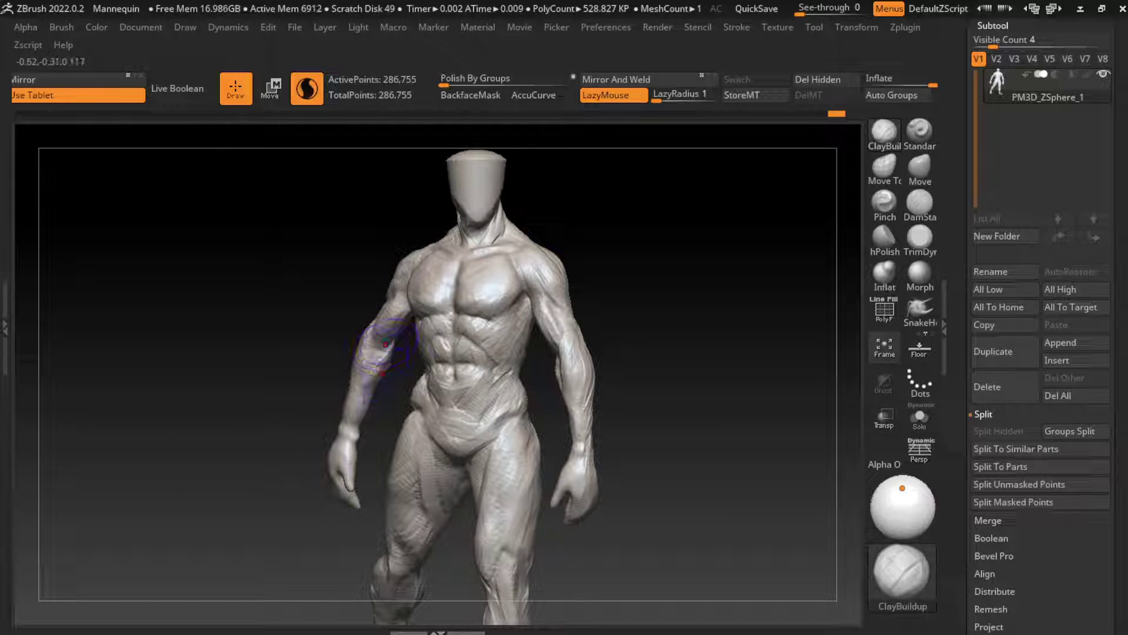
Reshape with Move, then add ClayBuildup layers to the shoulder with a resized brush
left_click(920, 167)
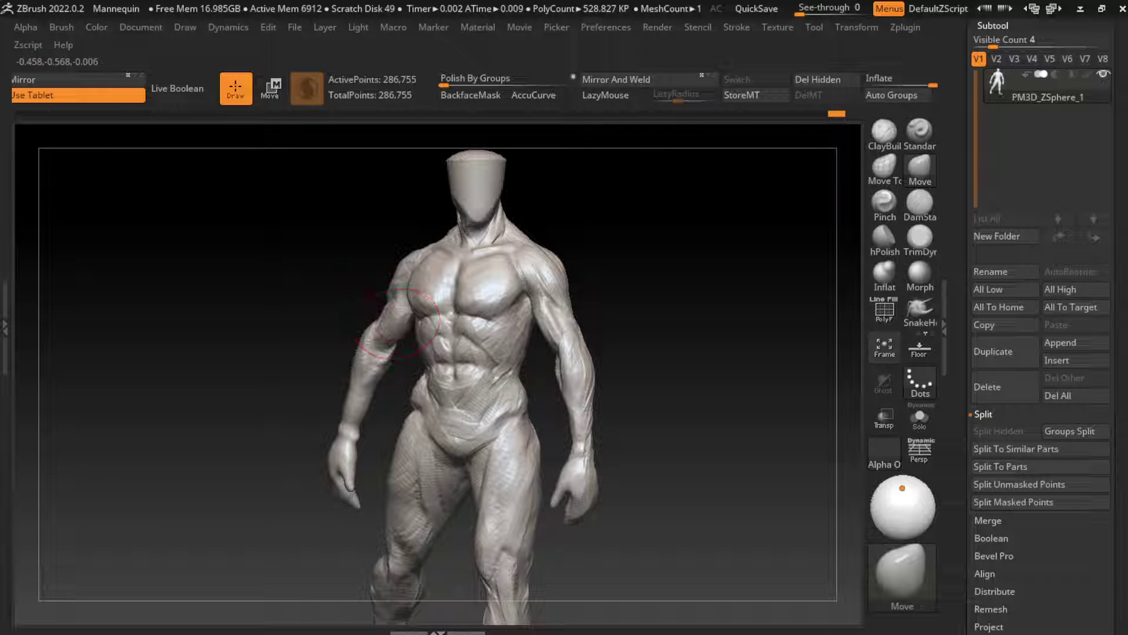
left_click_drag(514, 424, 391, 317)
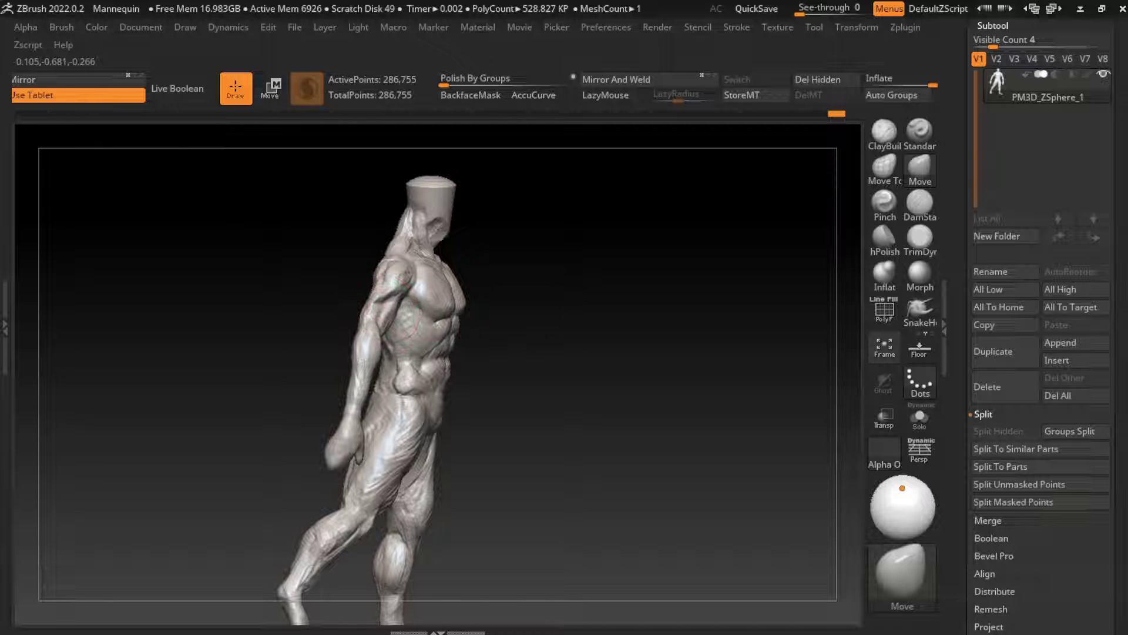
left_click_drag(391, 317, 446, 321)
left_click(306, 89)
key("b")
key("c")
key("b")
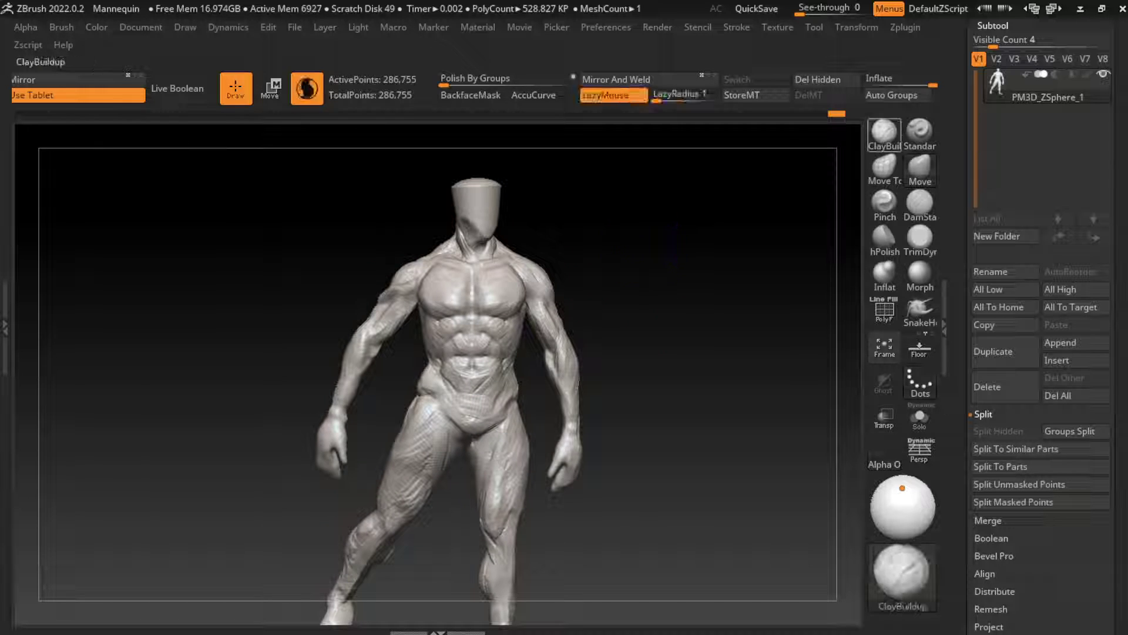
left_click_drag(405, 276, 385, 300)
key("s")
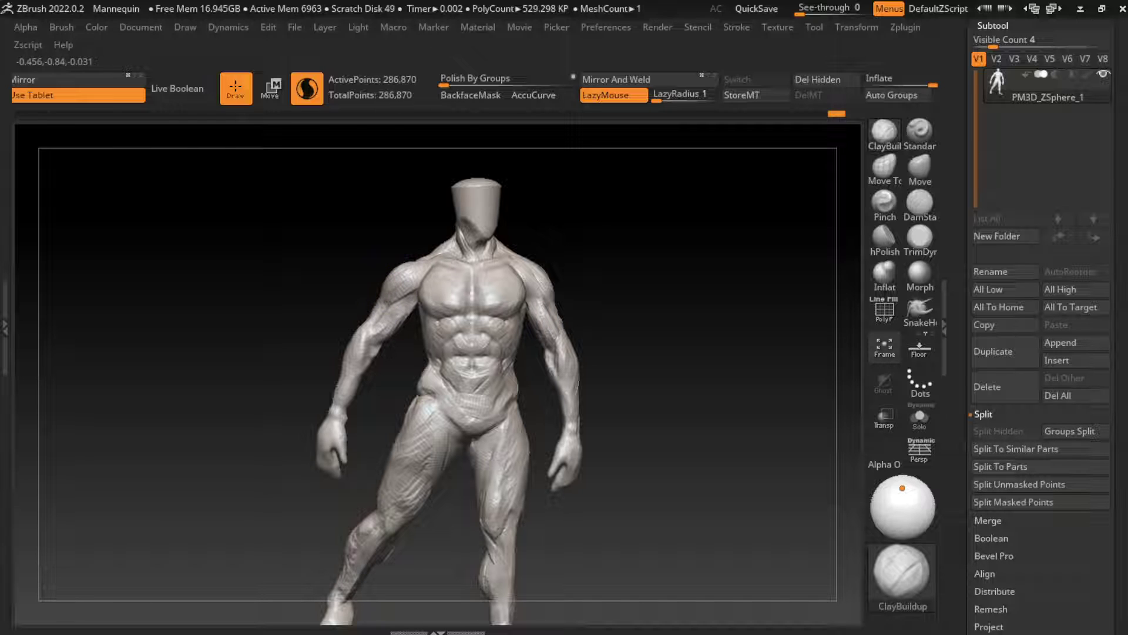
left_click_drag(642, 298, 727, 419)
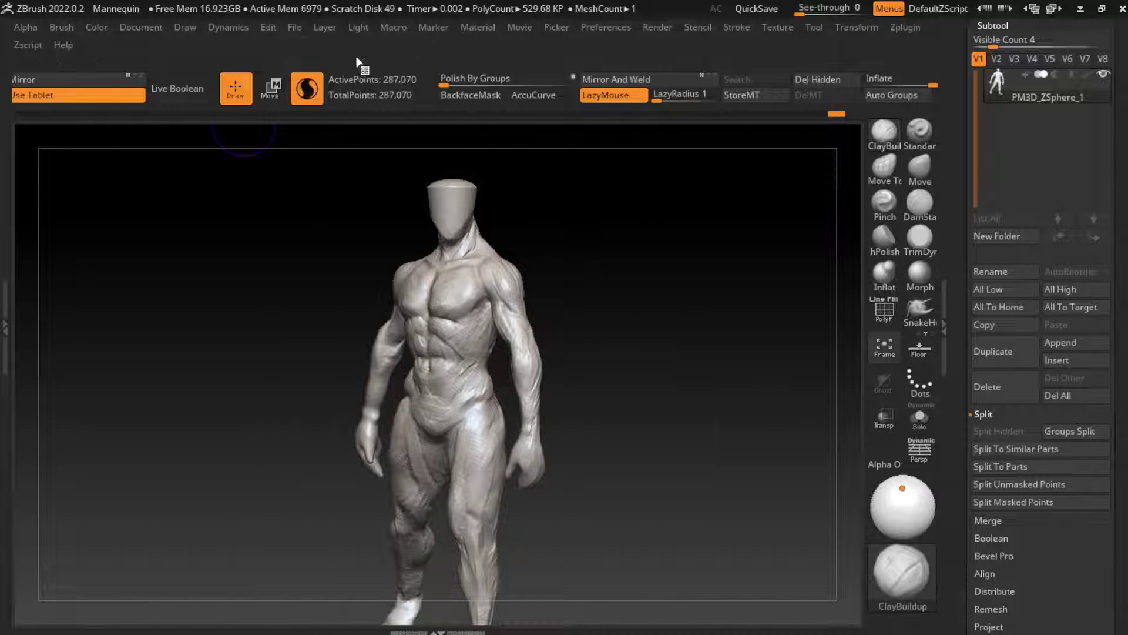
left_click(141, 27)
left_click_drag(676, 353, 723, 376)
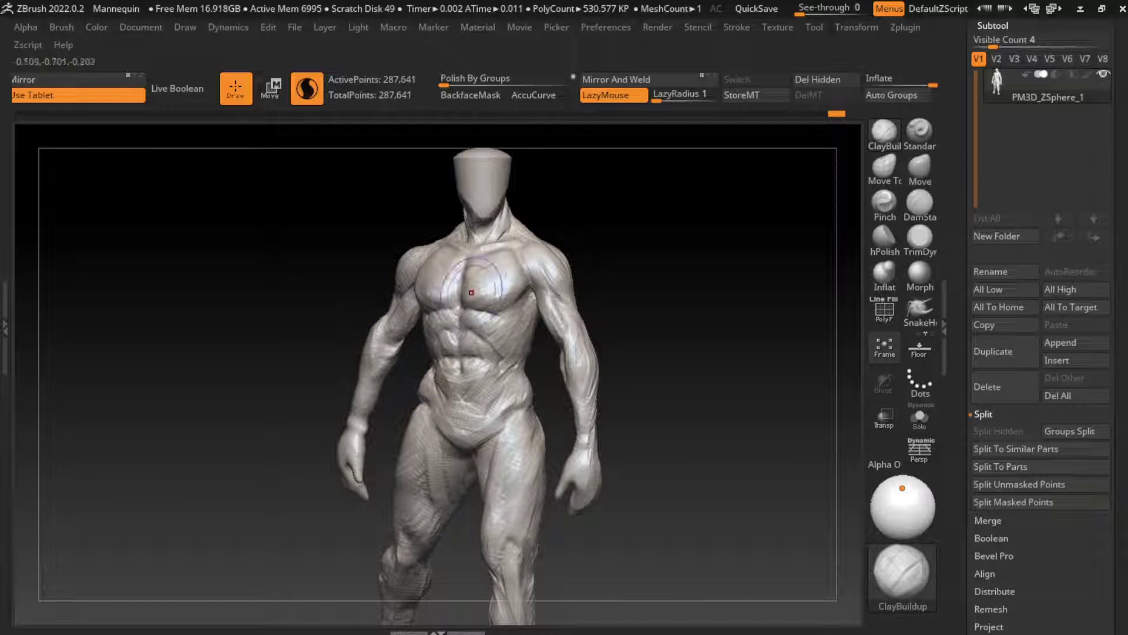
Build up clay along the forearm and add a sculpted band at the wrist
key("b")
key("m")
key("v")
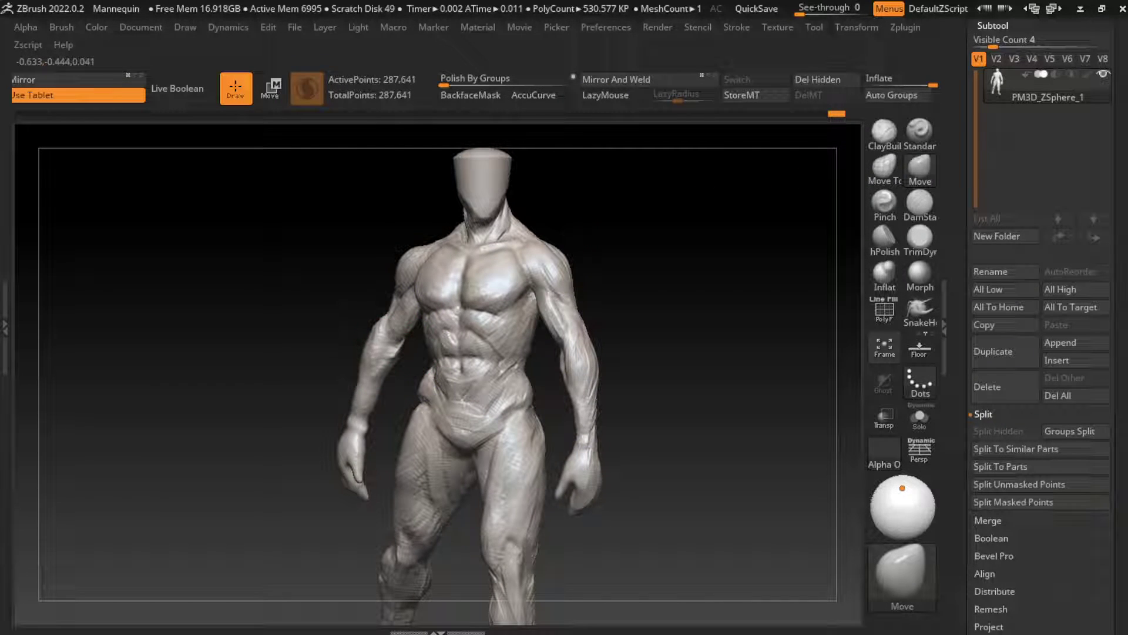
key("b")
key("c")
key("b")
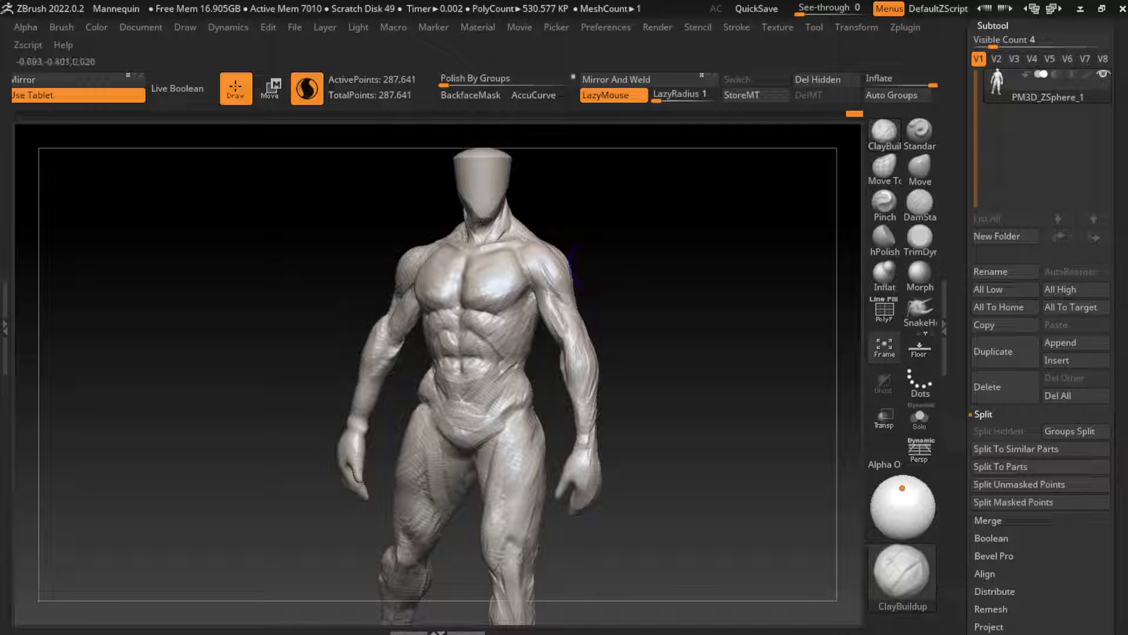
left_click_drag(370, 329, 355, 444)
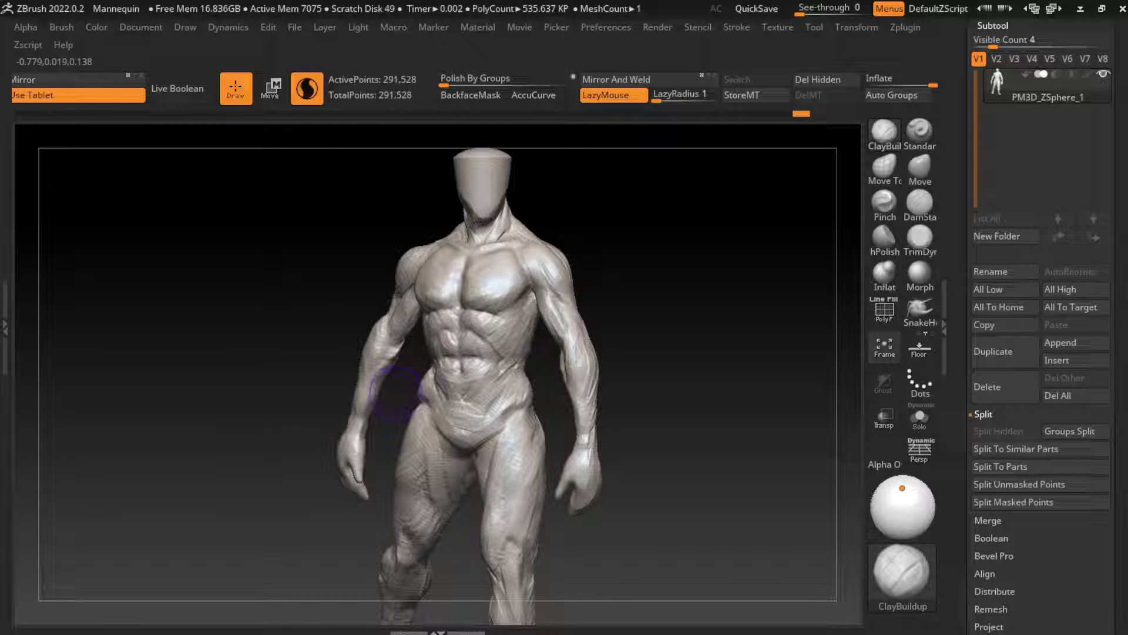
left_click_drag(395, 393, 404, 378)
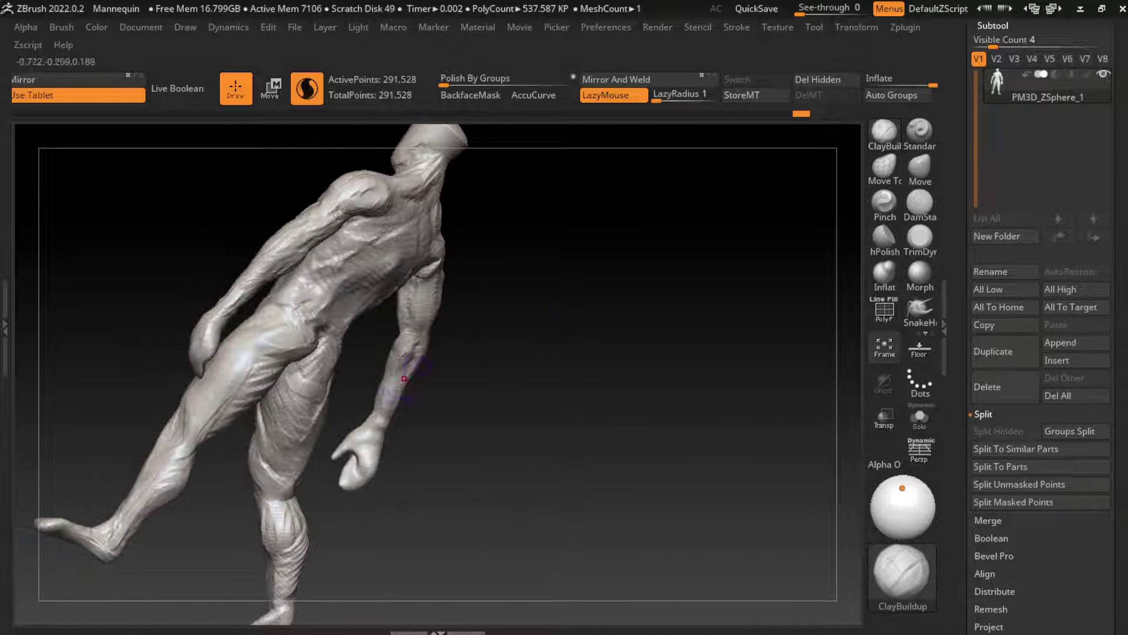
left_click_drag(395, 366, 399, 358)
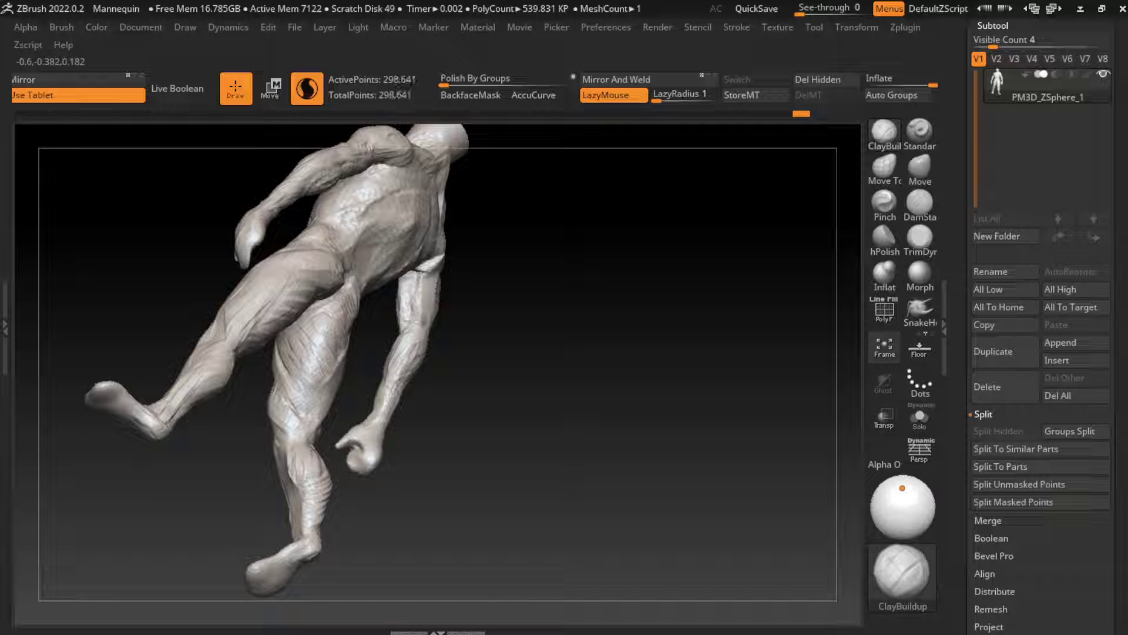
mouse_move(468, 354)
left_mouse_down("shift")
mouse_move(698, 390)
mouse_move(388, 381)
mouse_move(418, 336)
mouse_move(383, 352)
mouse_move(367, 426)
mouse_move(398, 339)
mouse_move(411, 348)
left_mouse_up("shift")
left_click_drag(388, 385, 384, 437)
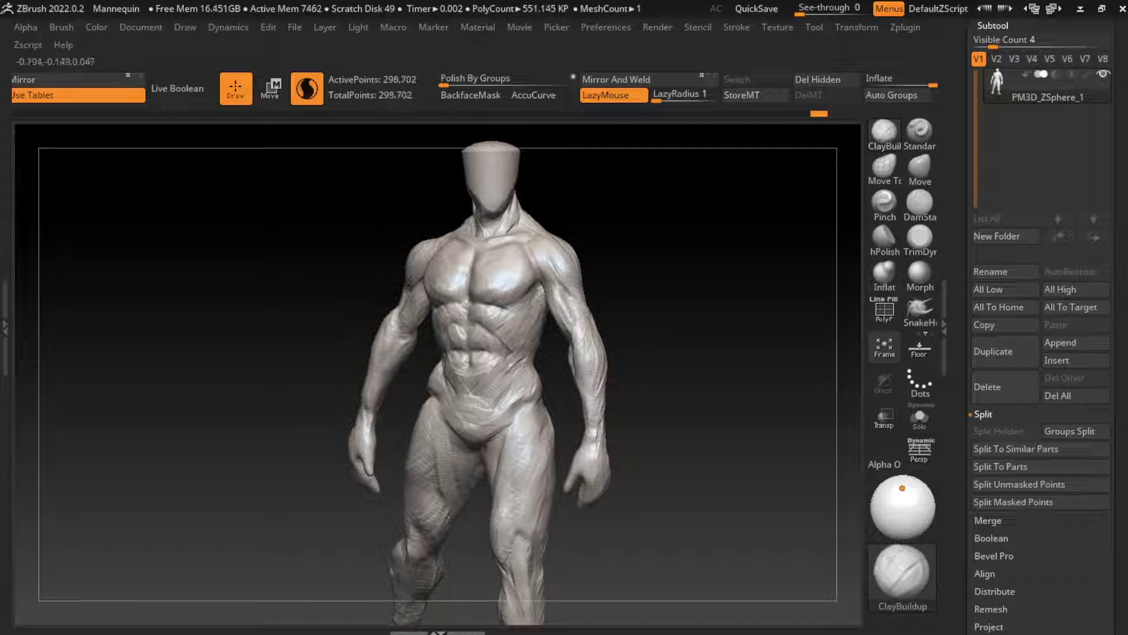
mouse_move(364, 411)
left_mouse_down()
mouse_move(364, 438)
mouse_move(370, 395)
mouse_move(364, 447)
left_mouse_up()
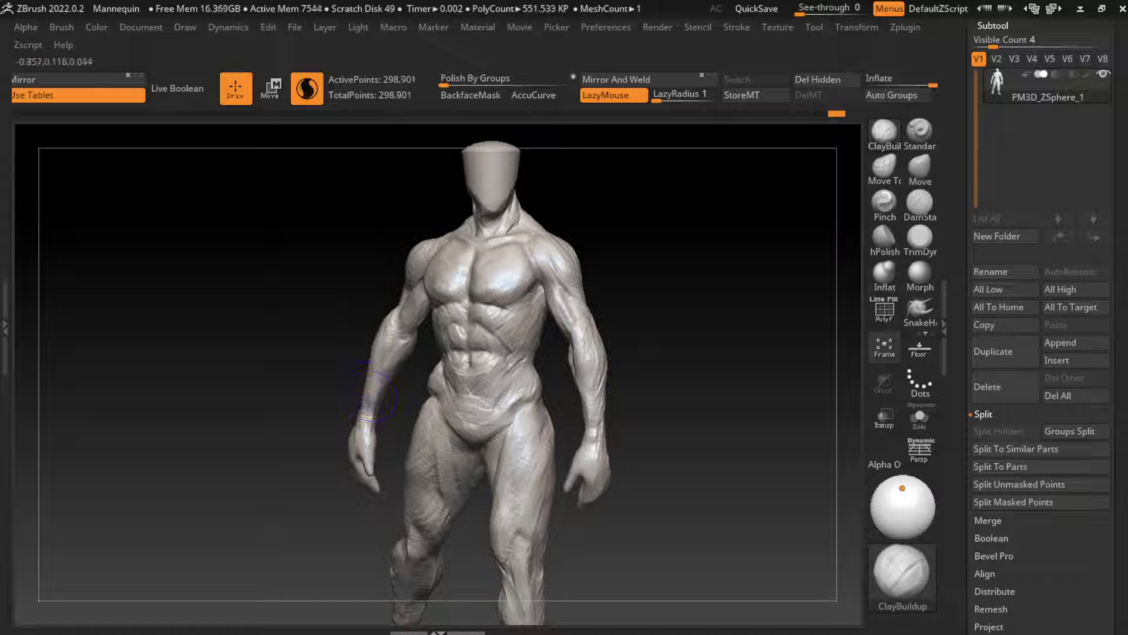
mouse_move(588, 452)
left_mouse_down()
mouse_move(650, 454)
mouse_move(522, 243)
left_mouse_up()
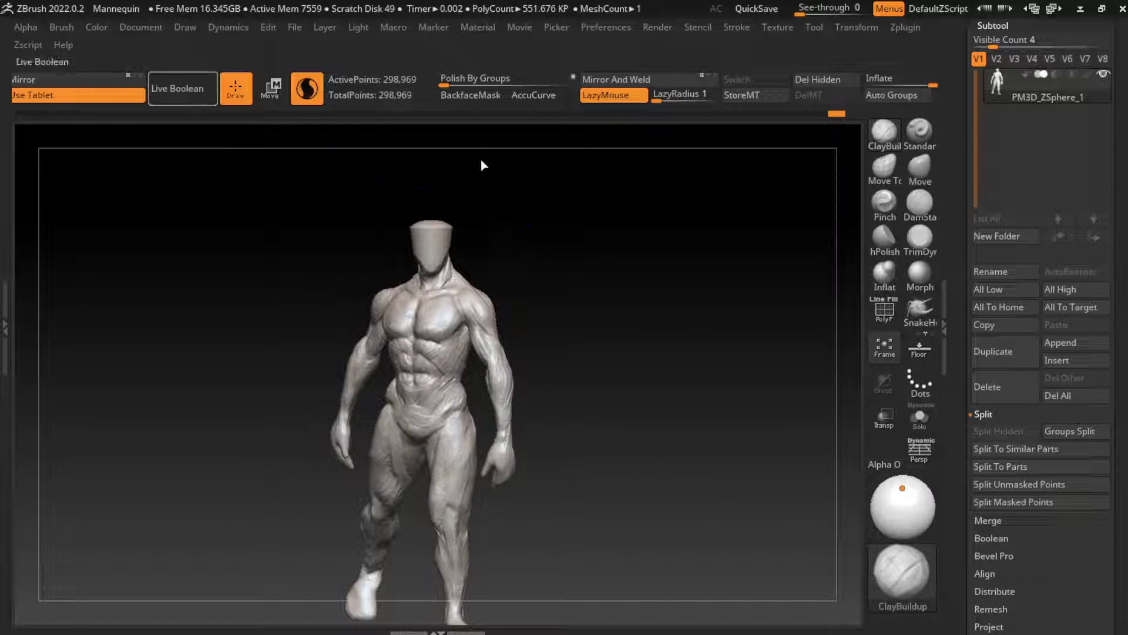
Add clay to the upper arm, shoulder, and pelvis and groin area
left_click(141, 27)
left_click_drag(617, 382, 663, 456)
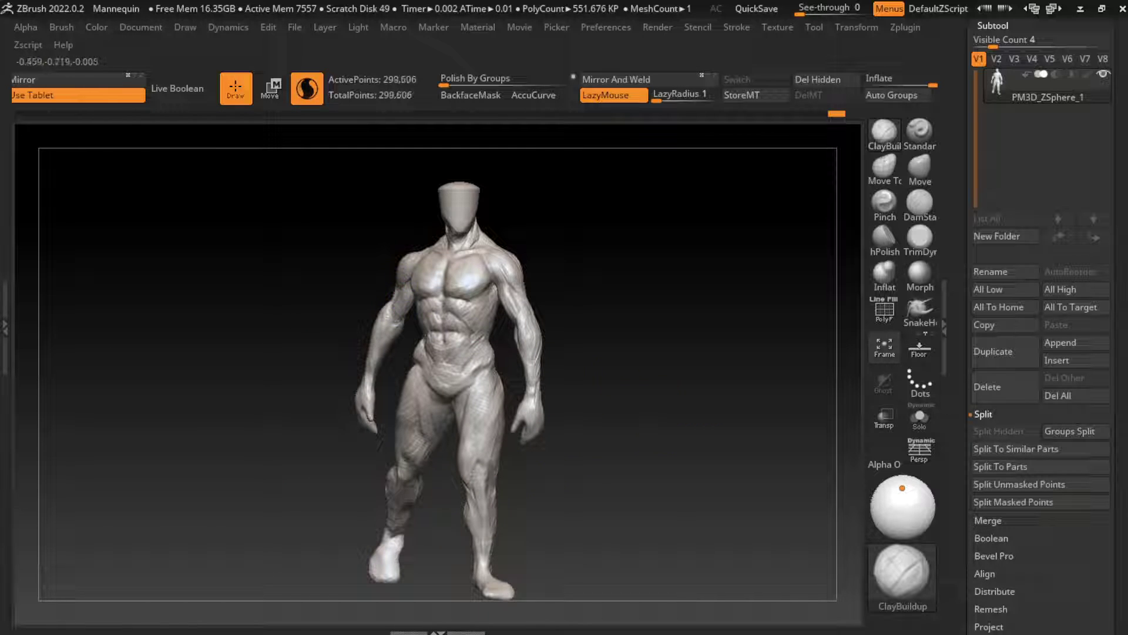
left_click_drag(402, 291, 388, 310)
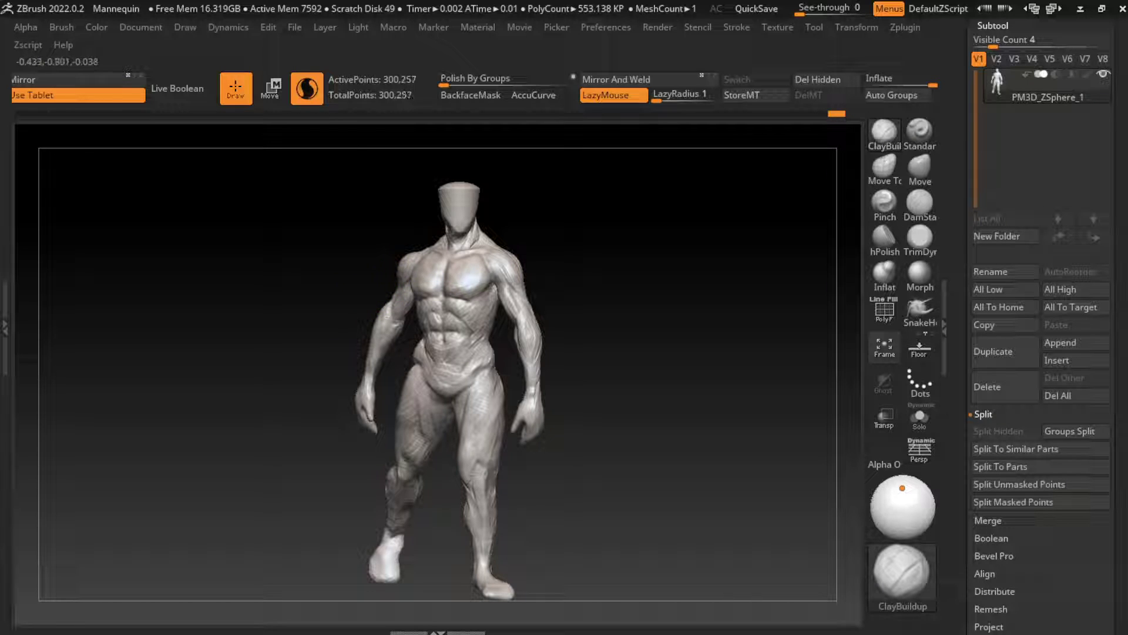
left_click_drag(413, 259, 407, 270)
mouse_move(381, 335)
left_mouse_down()
mouse_move(391, 306)
mouse_move(360, 435)
left_mouse_up()
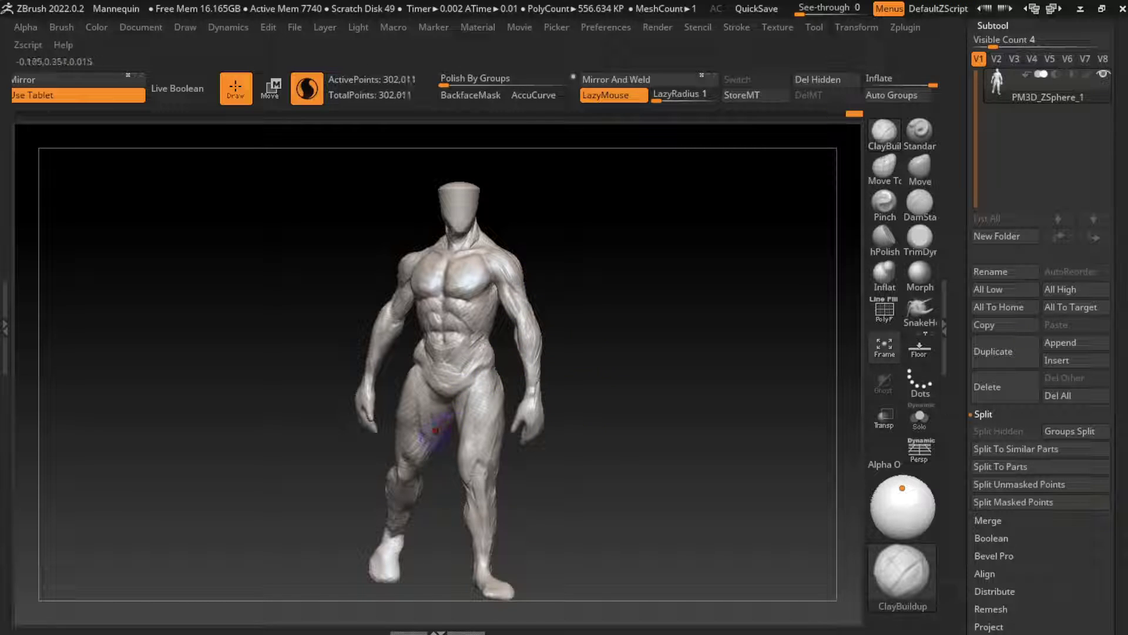
left_click_drag(426, 415, 456, 381)
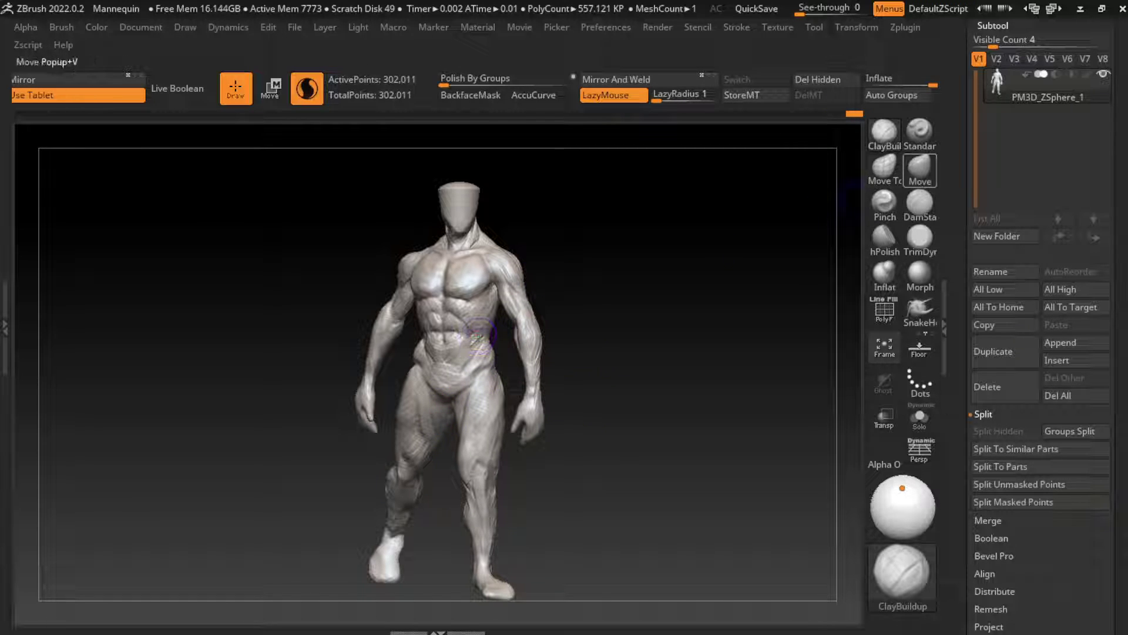
Briefly switch to DamStandard, return to a resized ClayBuildup, and orbit to check the back
key("b")
key("d")
key("s")
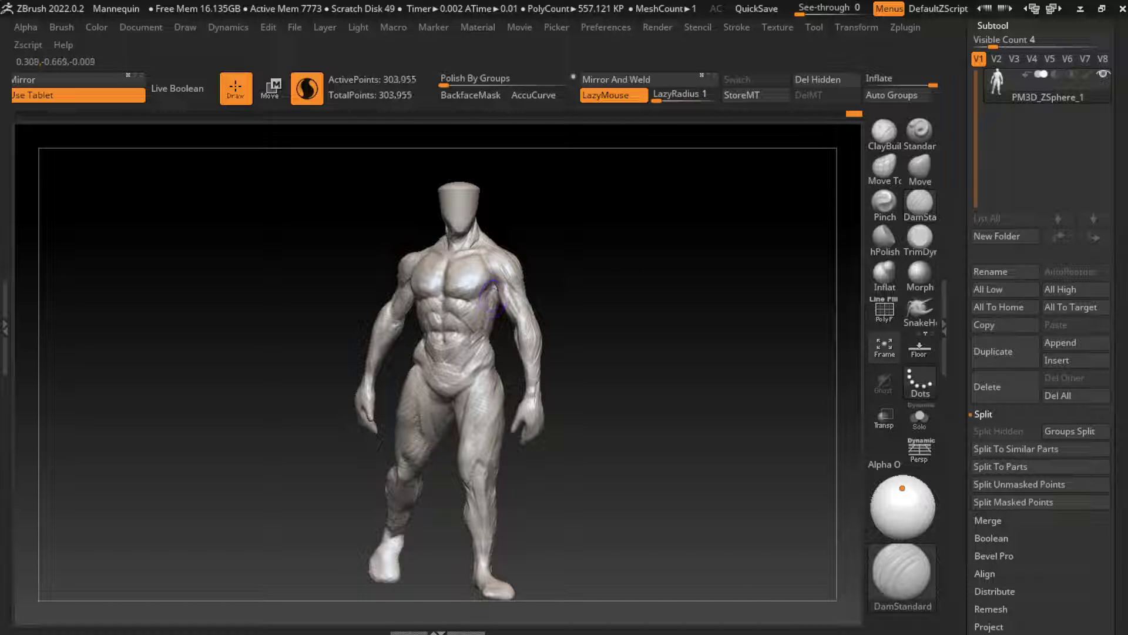
right_click_drag(492, 298, 543, 291)
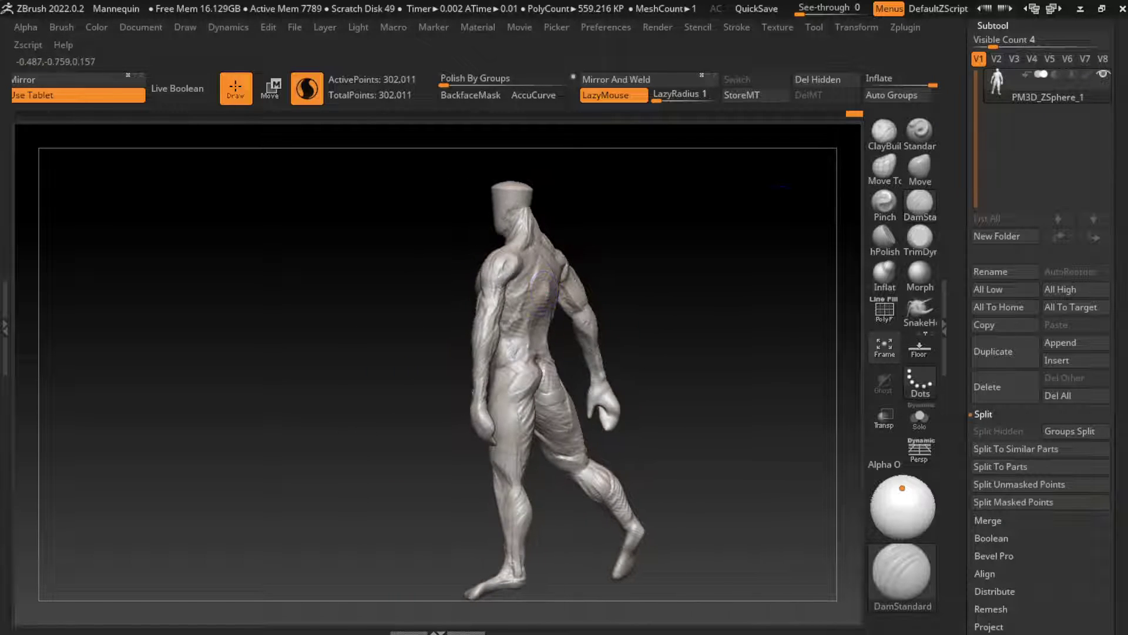
key("b")
key("c")
key("b")
key("s")
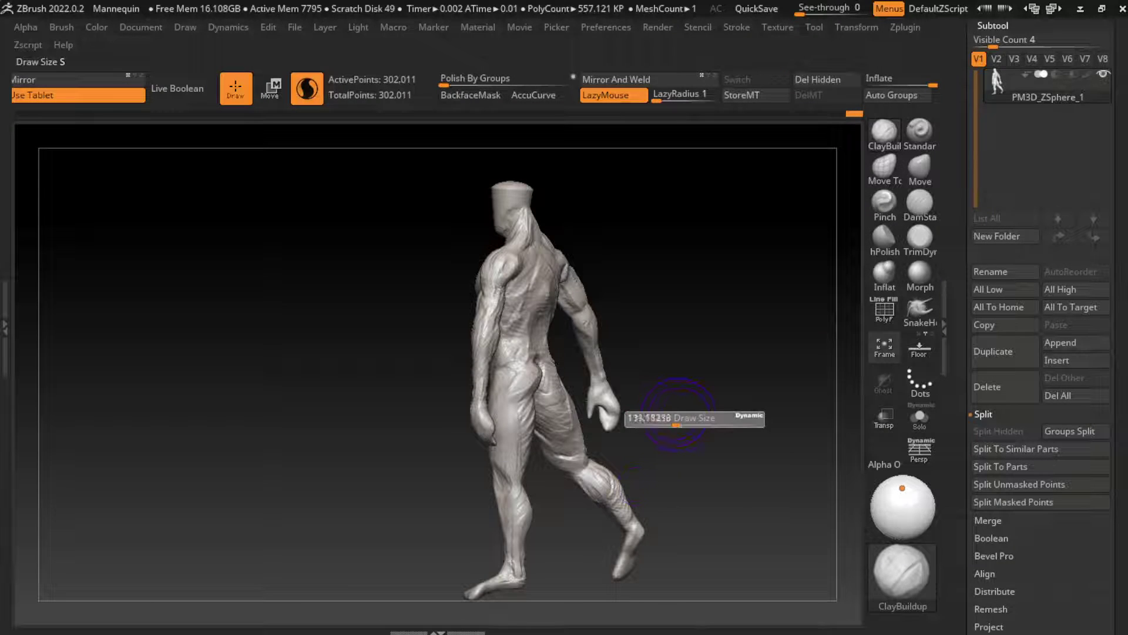
right_click_drag(679, 415, 514, 271)
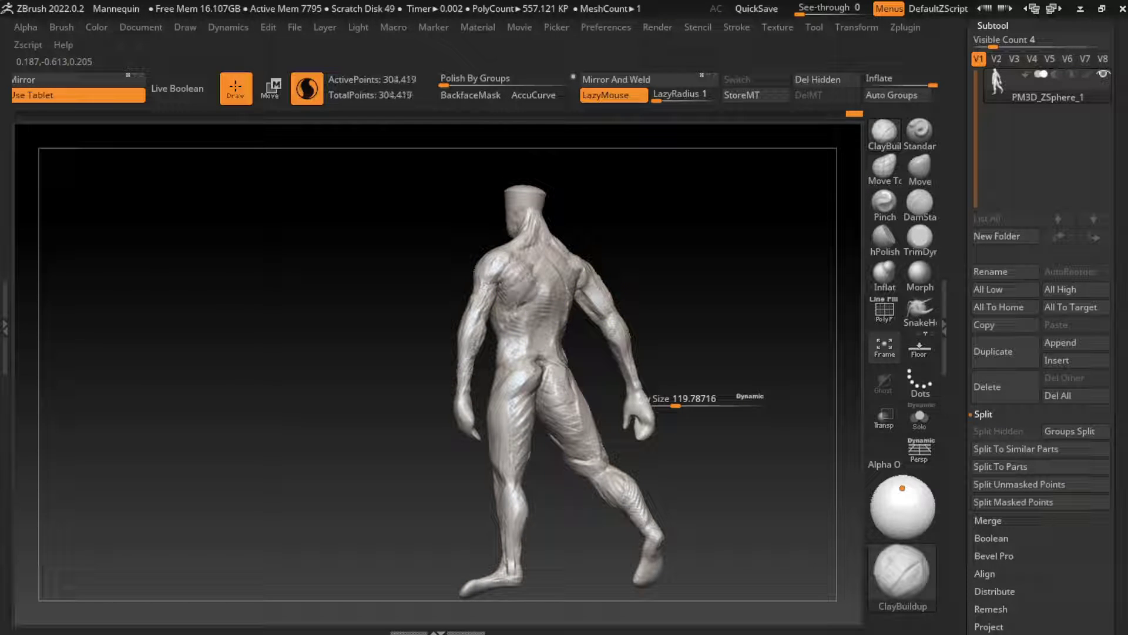
mouse_move(675, 406)
right_mouse_down()
mouse_move(768, 298)
mouse_move(700, 376)
mouse_move(735, 365)
mouse_move(529, 326)
mouse_move(688, 340)
right_mouse_up()
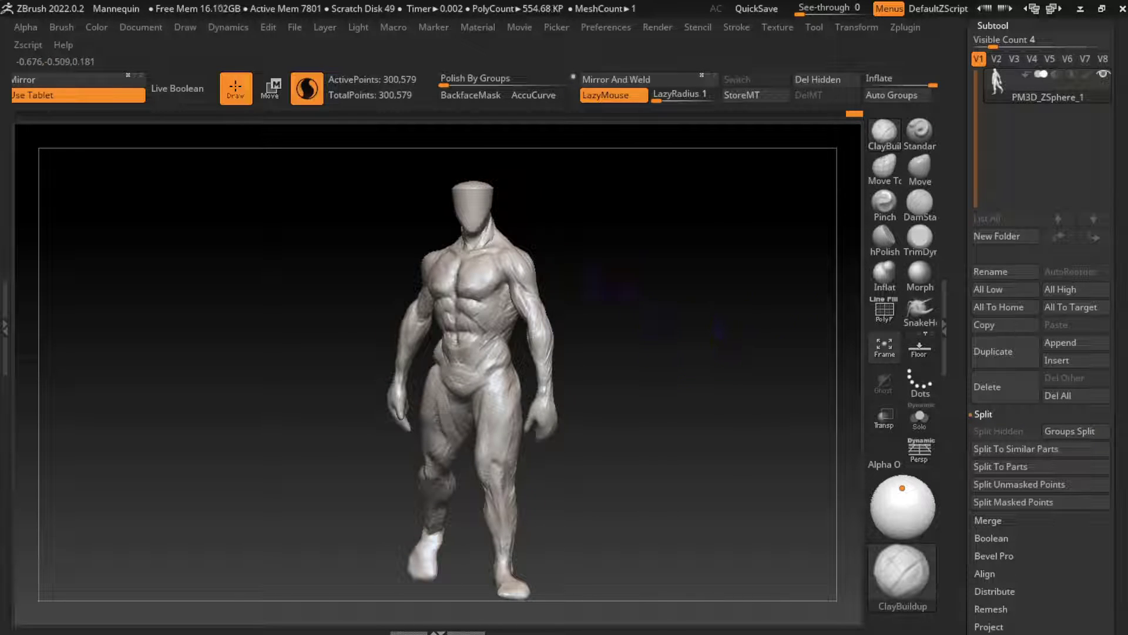
left_click(141, 27)
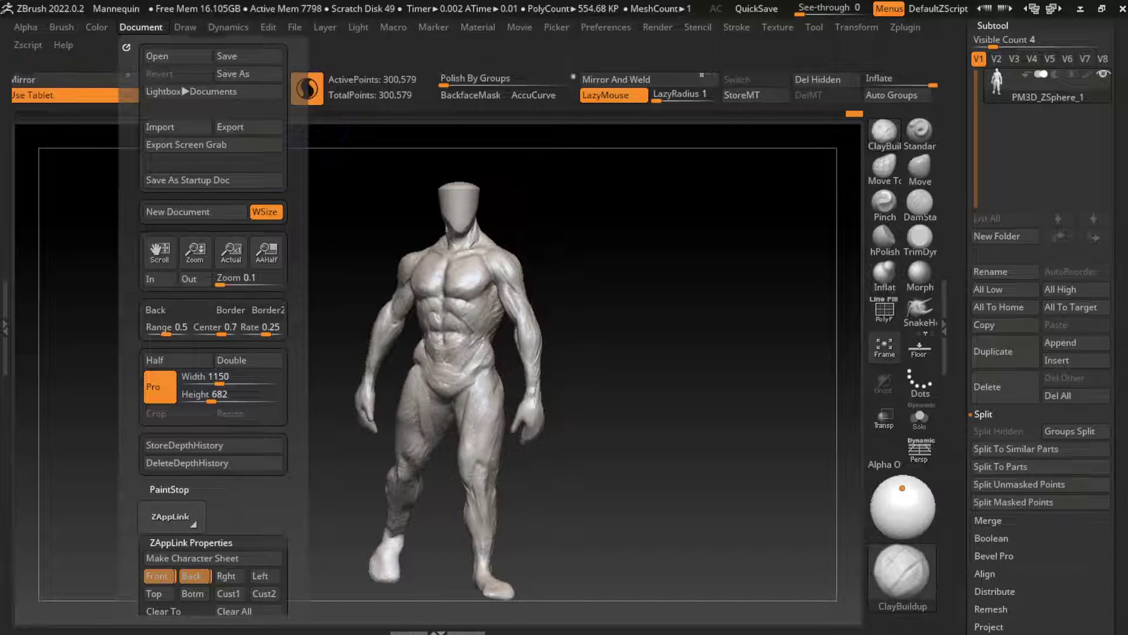
Refine the chest, shoulder and side of the torso, reshaping the left chest and abdomen
mouse_move(559, 411)
right_mouse_down()
mouse_move(608, 449)
mouse_move(808, 353)
right_mouse_up()
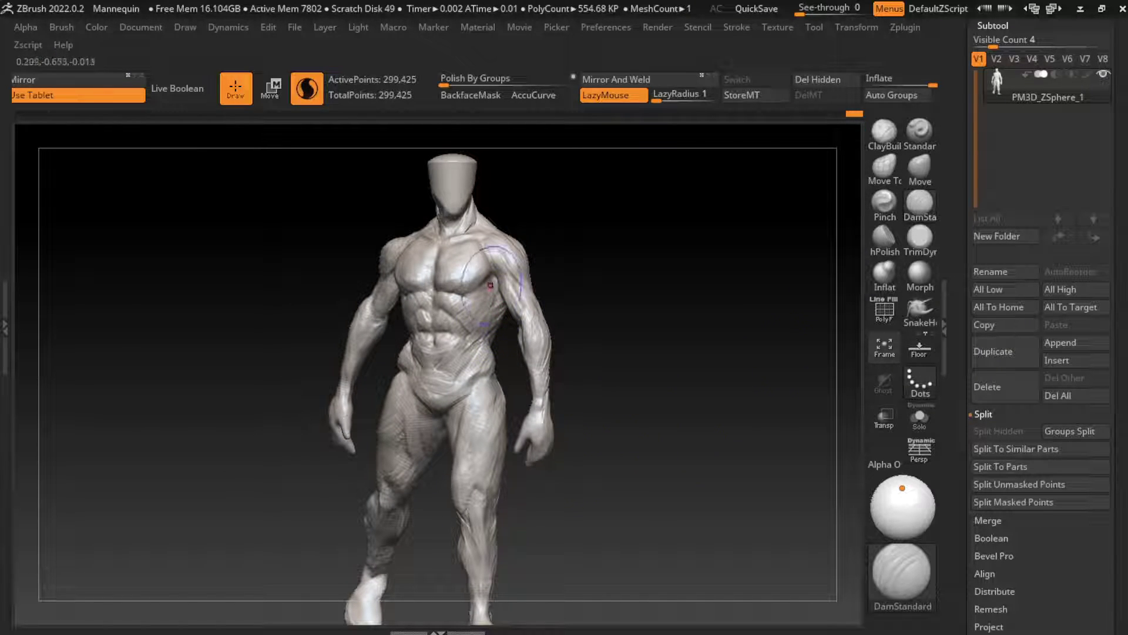
left_click_drag(491, 285, 486, 318)
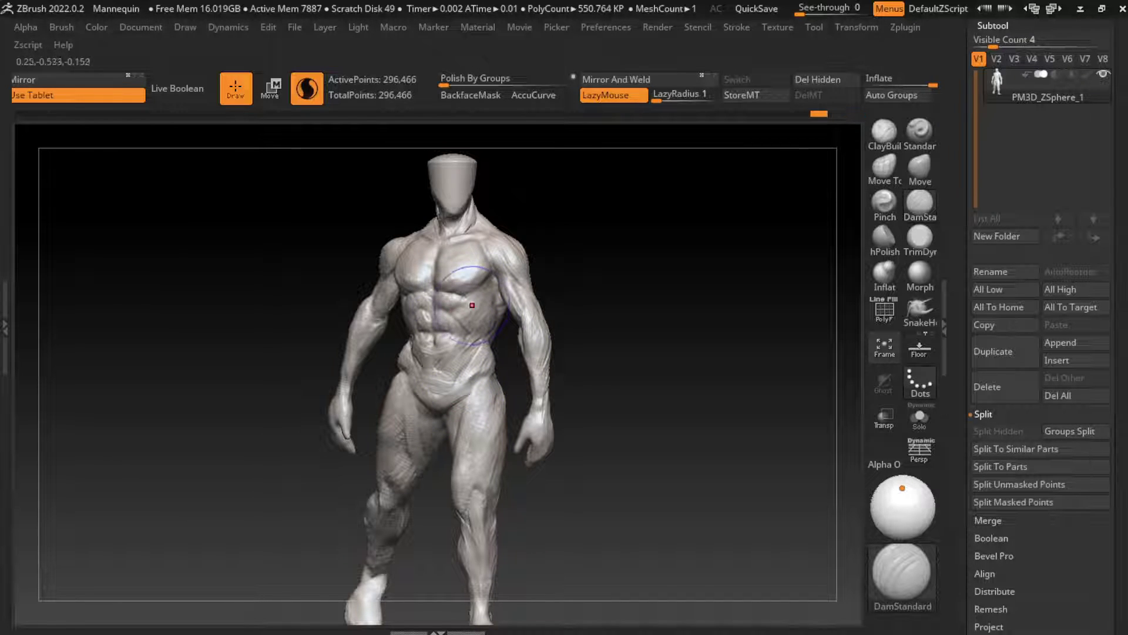
left_click_drag(444, 276, 453, 315)
left_click_drag(619, 268, 510, 278)
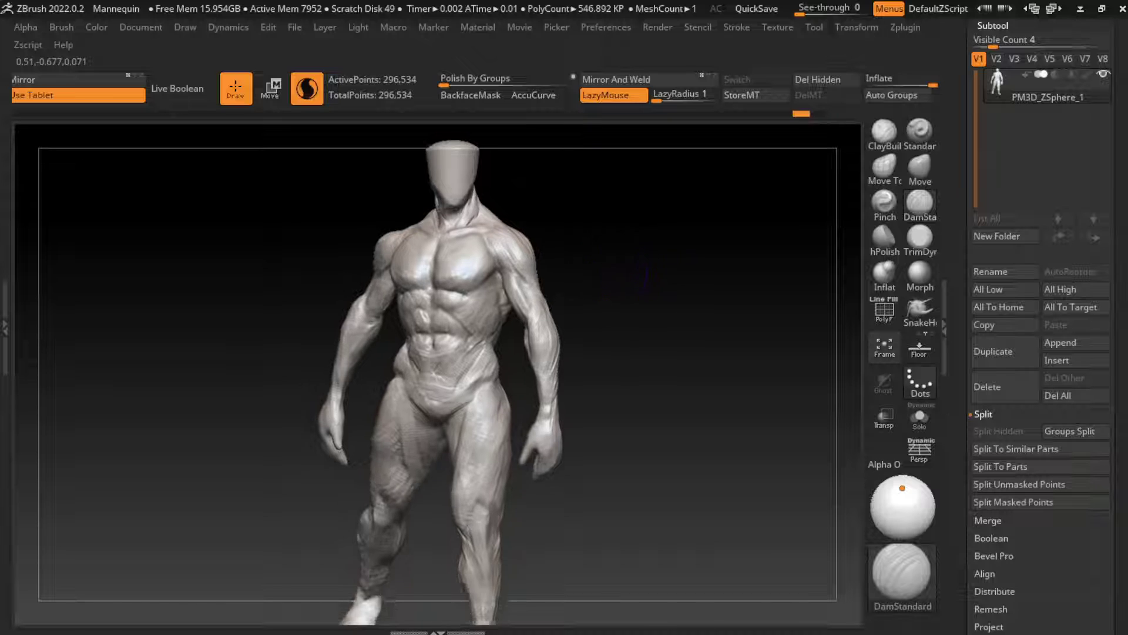
mouse_move(462, 311)
left_mouse_down()
mouse_move(464, 276)
mouse_move(499, 294)
left_mouse_up()
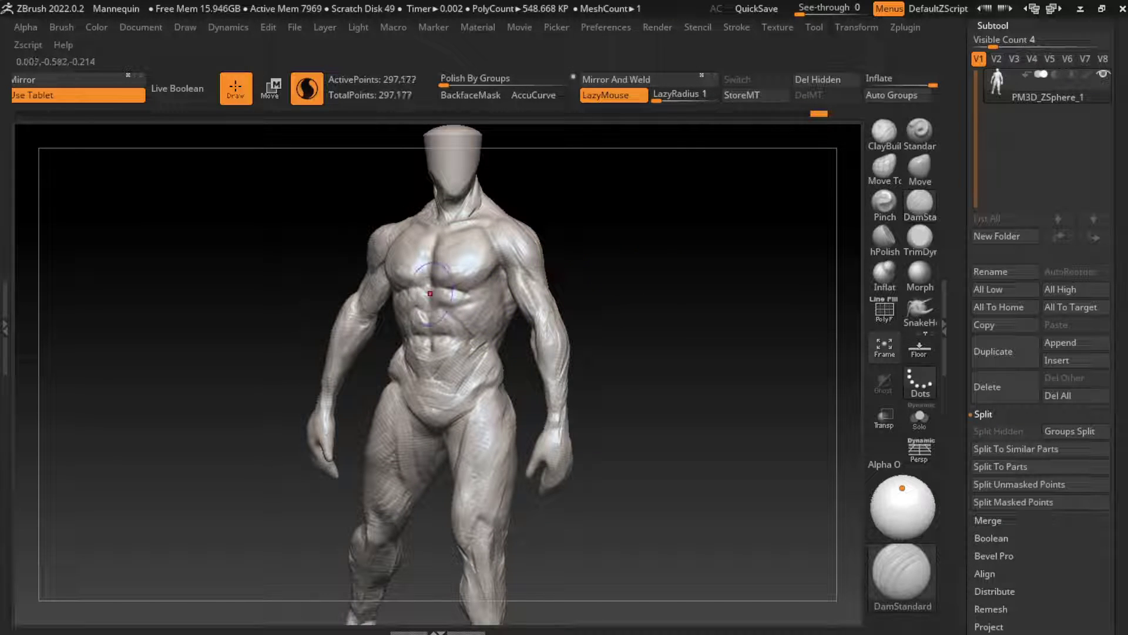
Build up the left abdomen with ClayBuildup, then carve DamStandard grooves along both abdomen sides
left_click(884, 132)
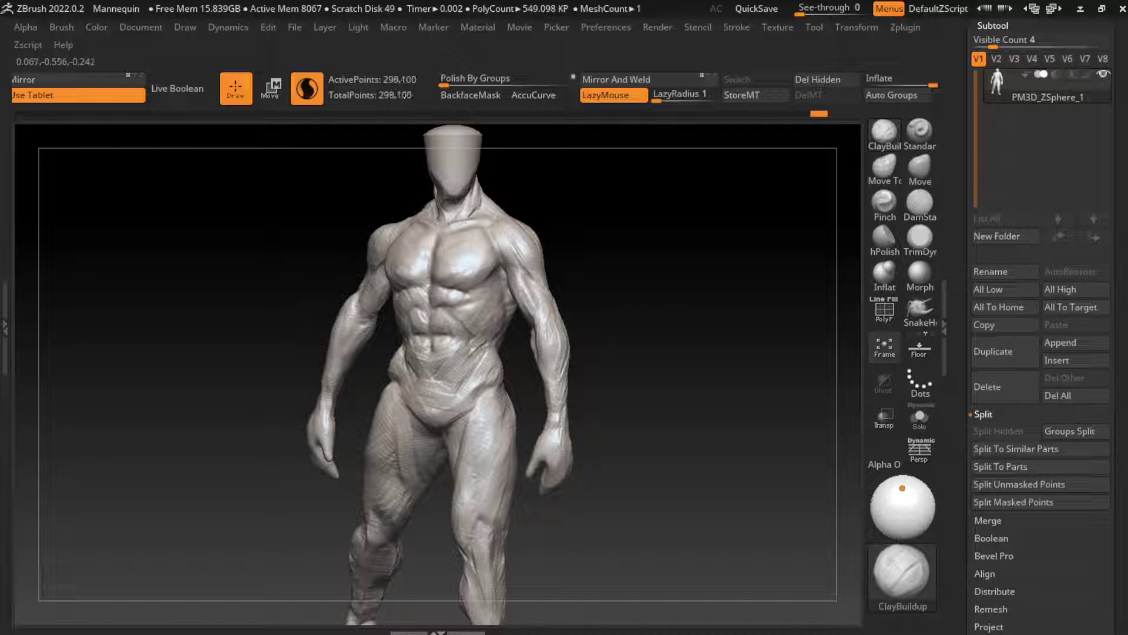
left_click_drag(406, 300, 409, 317)
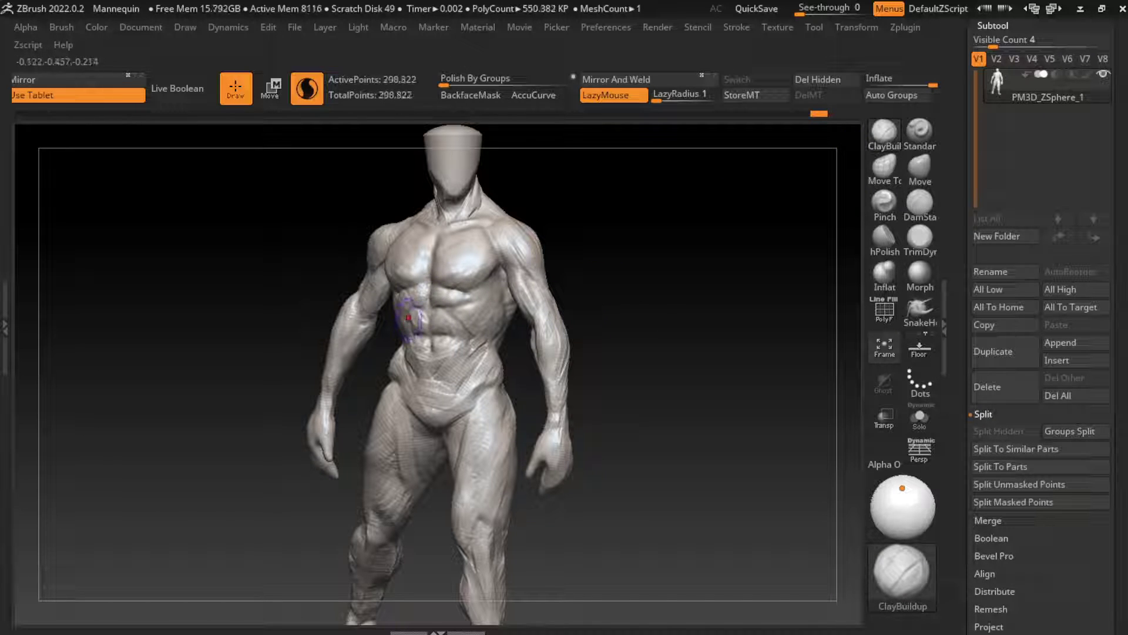
left_click(920, 203)
mouse_move(676, 265)
left_mouse_down()
mouse_move(410, 308)
mouse_move(450, 367)
left_mouse_up()
left_click_drag(452, 326, 467, 376)
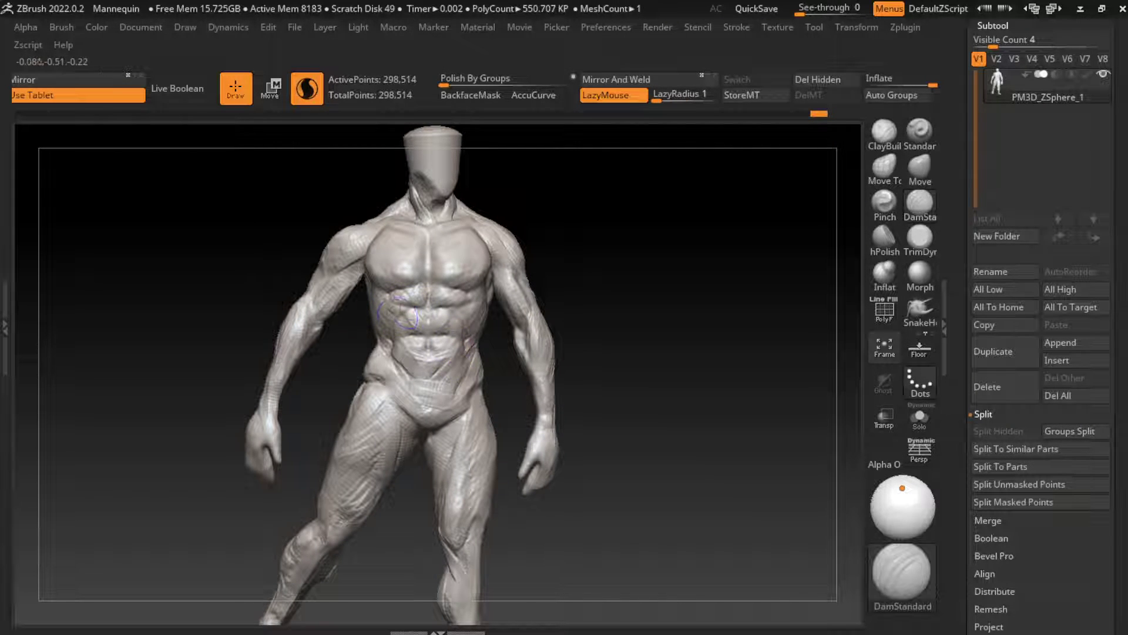
left_click_drag(375, 288, 376, 321)
mouse_move(459, 308)
left_mouse_down("shift")
mouse_move(405, 311)
mouse_move(389, 330)
mouse_move(423, 365)
mouse_move(405, 346)
left_mouse_up("shift")
left_click_drag(588, 294, 548, 205)
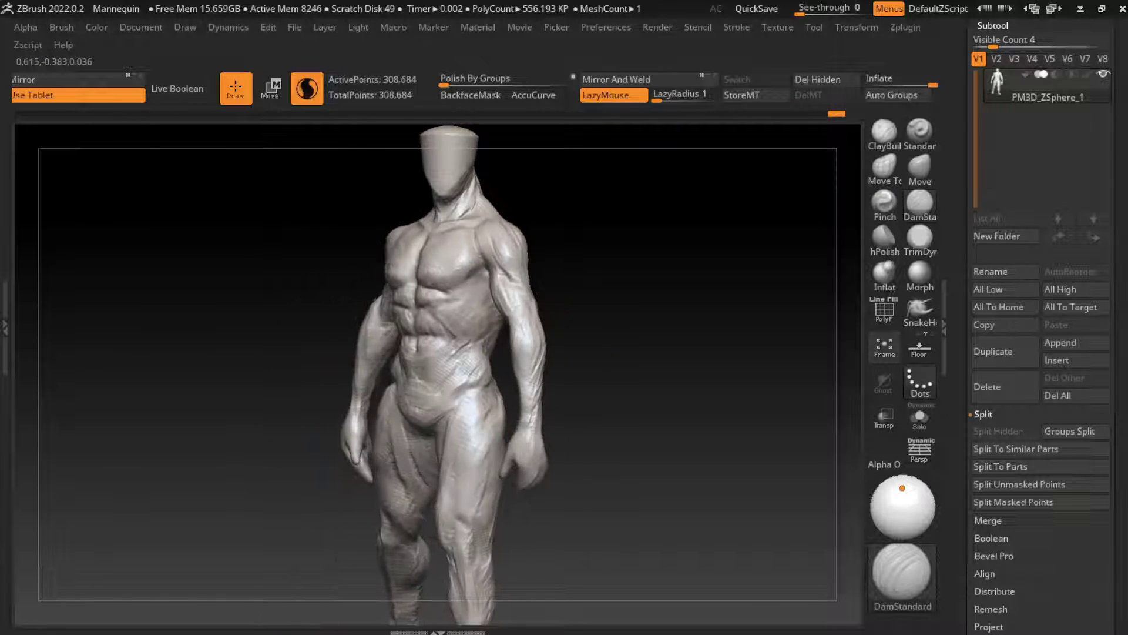
left_click(141, 27)
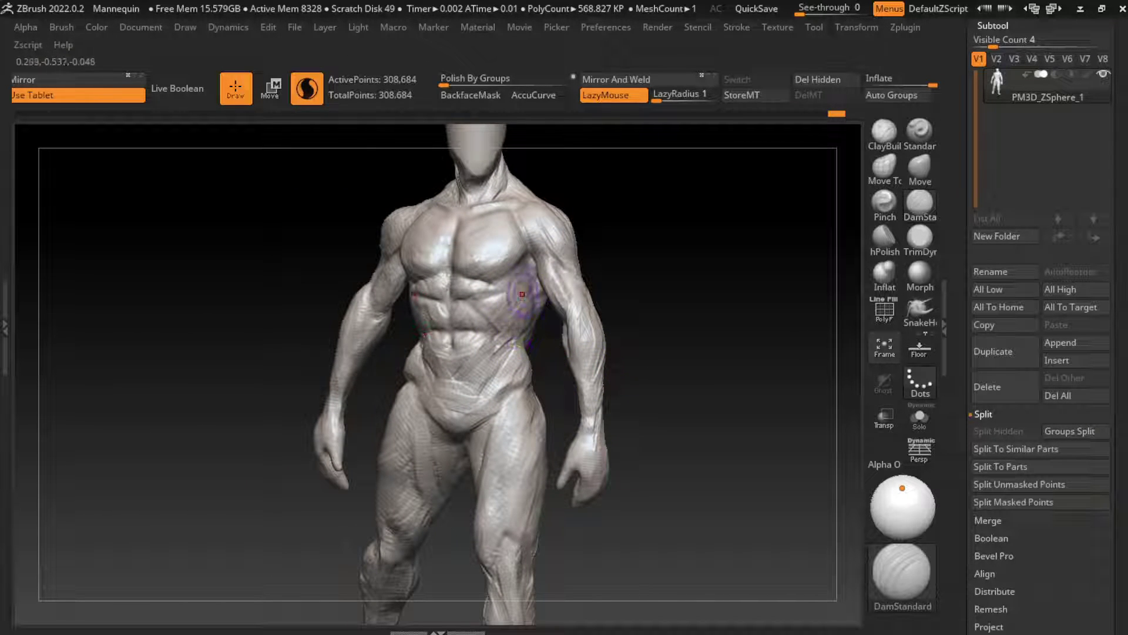
Sculpt and smooth the right chest, flank and lower abdomen with ClayBuildup
mouse_move(509, 303)
left_mouse_down()
mouse_move(487, 272)
mouse_move(526, 266)
mouse_move(532, 286)
mouse_move(517, 297)
mouse_move(471, 315)
mouse_move(458, 306)
left_mouse_up()
left_click_drag(555, 281, 527, 323)
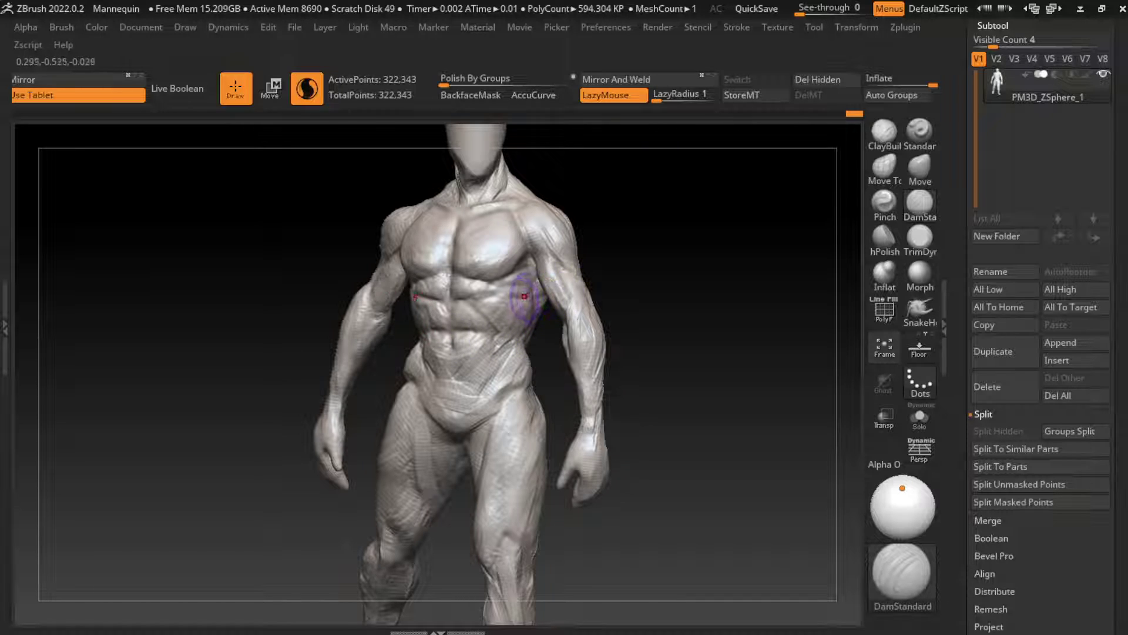
left_click(884, 132)
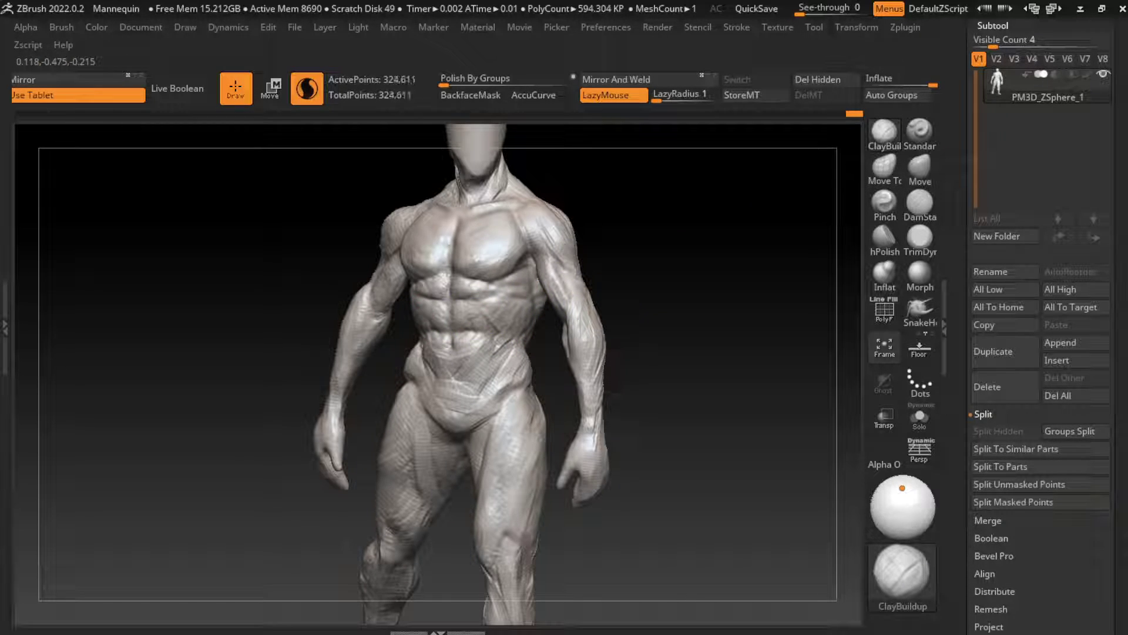
mouse_move(529, 299)
left_mouse_down("shift")
mouse_move(491, 298)
mouse_move(517, 329)
mouse_move(479, 327)
mouse_move(487, 325)
mouse_move(475, 313)
left_mouse_up("shift")
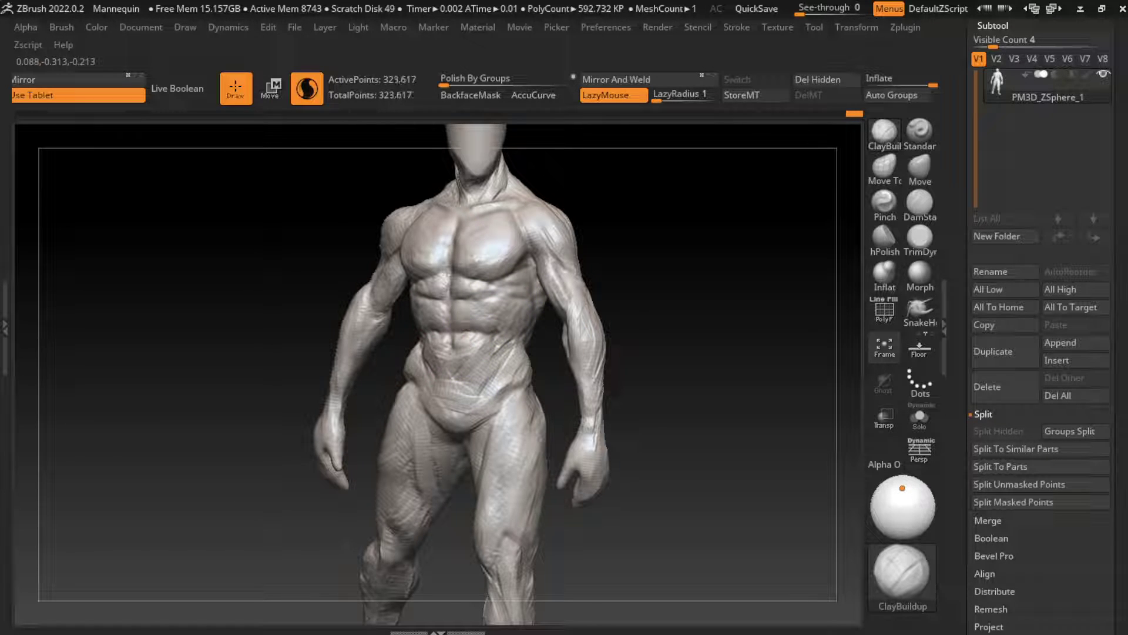
mouse_move(438, 350)
left_mouse_down("shift")
mouse_move(488, 352)
mouse_move(477, 368)
mouse_move(508, 397)
left_mouse_up("shift")
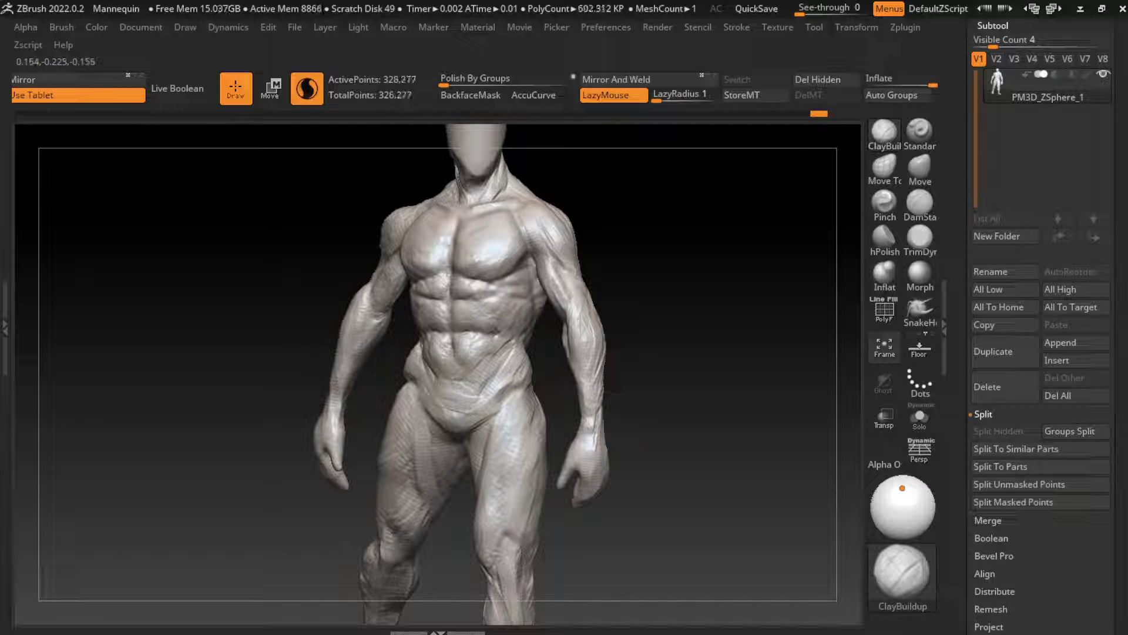
mouse_move(426, 368)
left_mouse_down()
mouse_move(515, 373)
mouse_move(500, 370)
left_mouse_up()
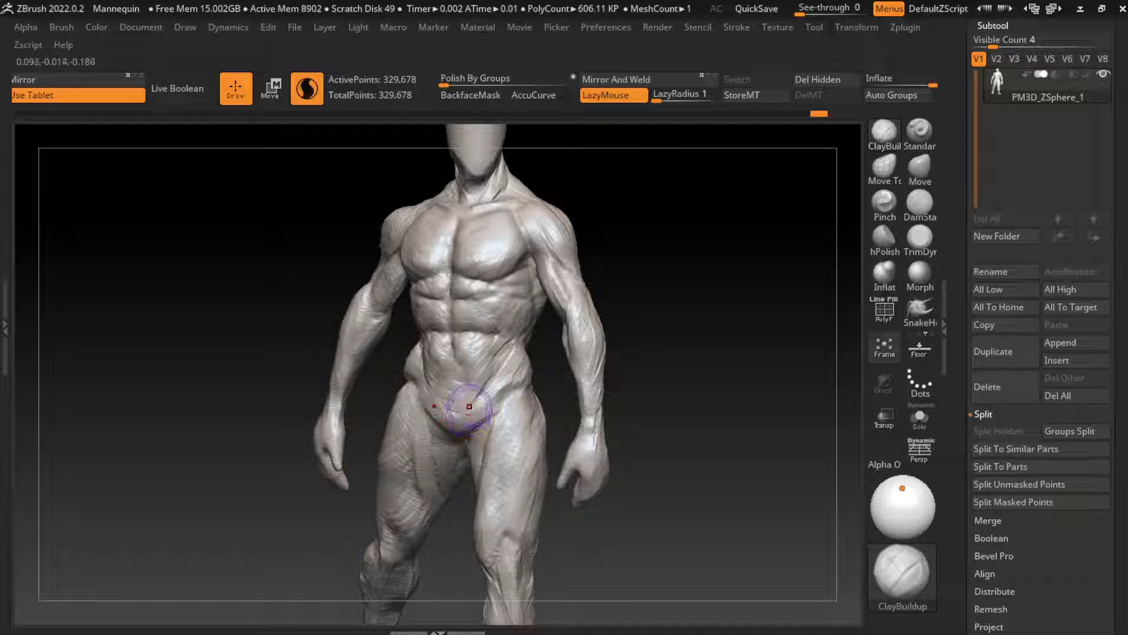
mouse_move(506, 418)
left_mouse_down()
mouse_move(501, 392)
mouse_move(478, 412)
left_mouse_up()
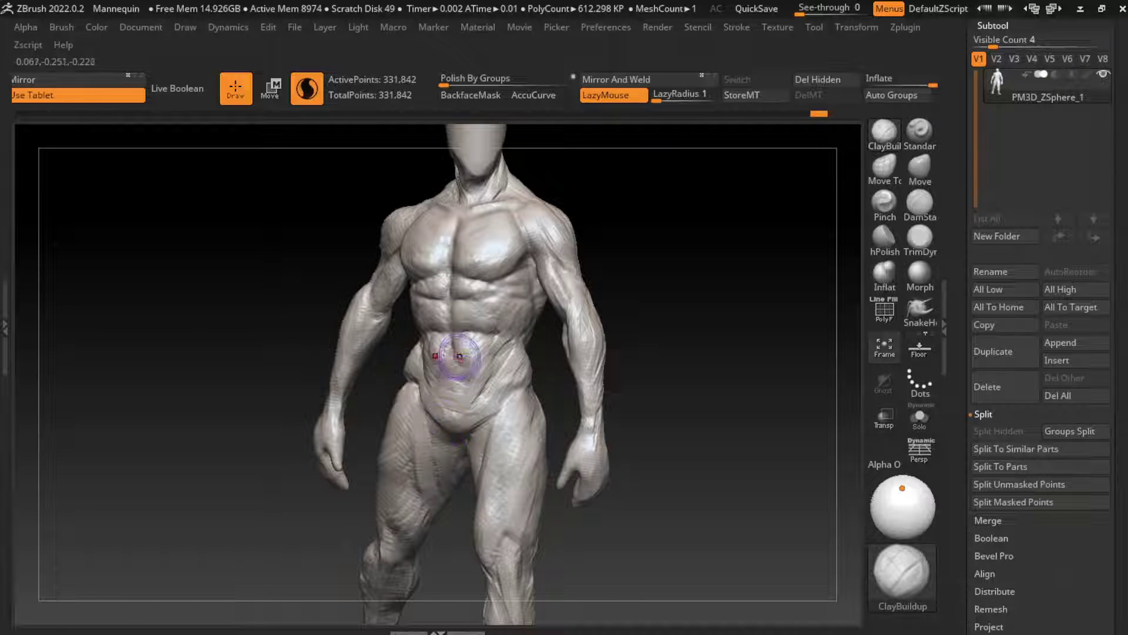
mouse_move(459, 356)
left_mouse_down()
mouse_move(471, 394)
mouse_move(491, 397)
mouse_move(464, 371)
left_mouse_up()
Carve DamStandard detail across the abdomen, left of the navel, and near the groin
left_click(920, 203)
left_click(884, 132)
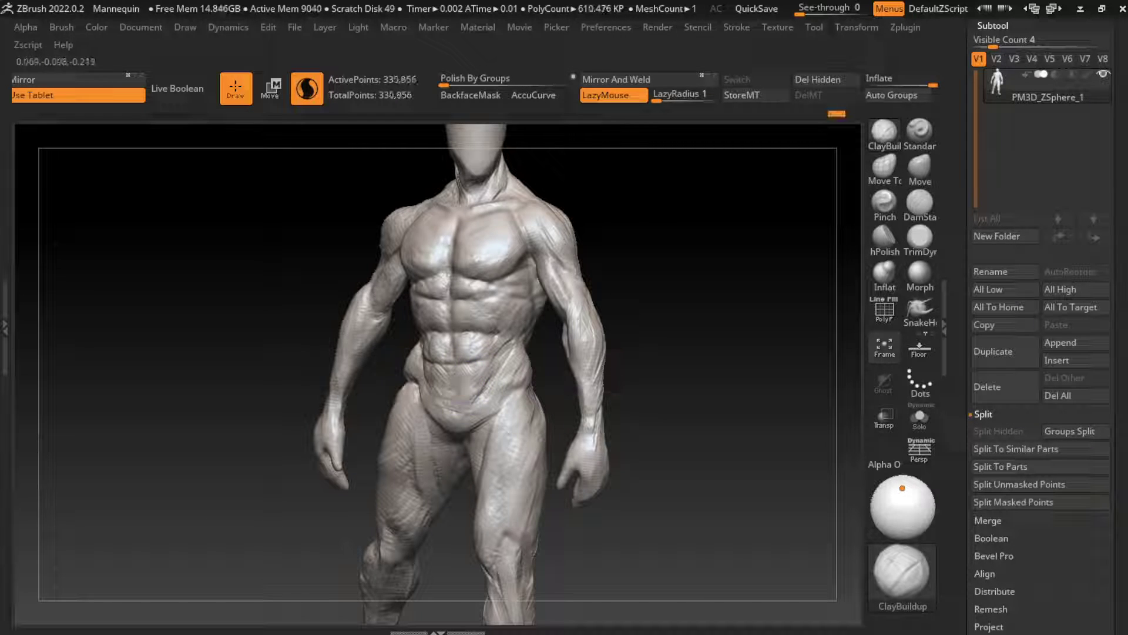
mouse_move(464, 406)
left_mouse_down("shift")
mouse_move(468, 391)
mouse_move(459, 422)
left_mouse_up("shift")
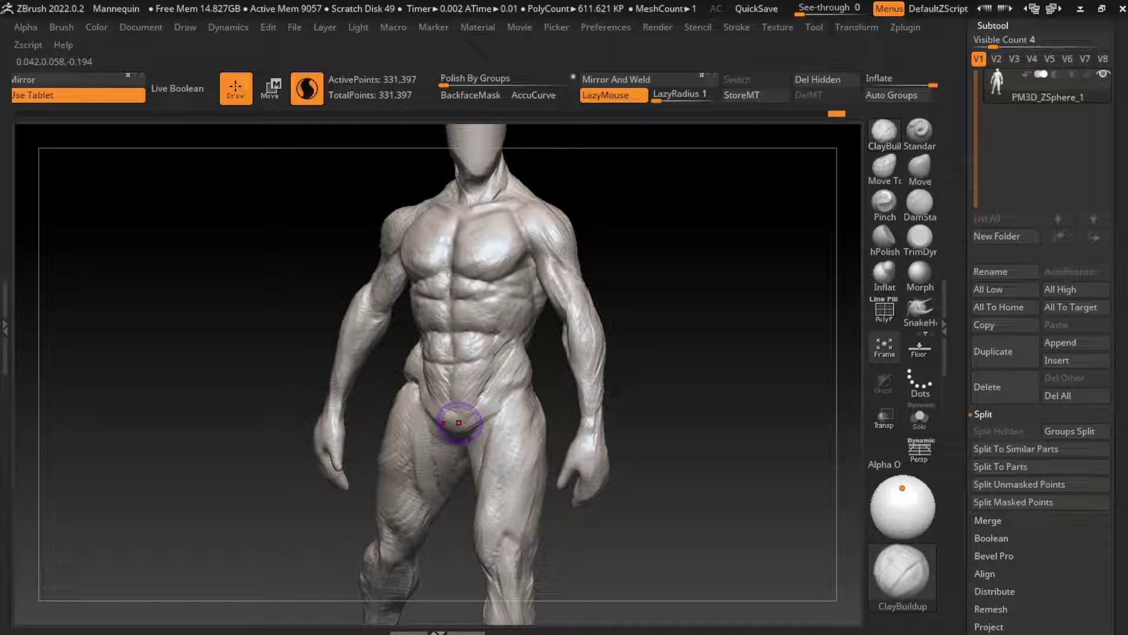
left_click(920, 203)
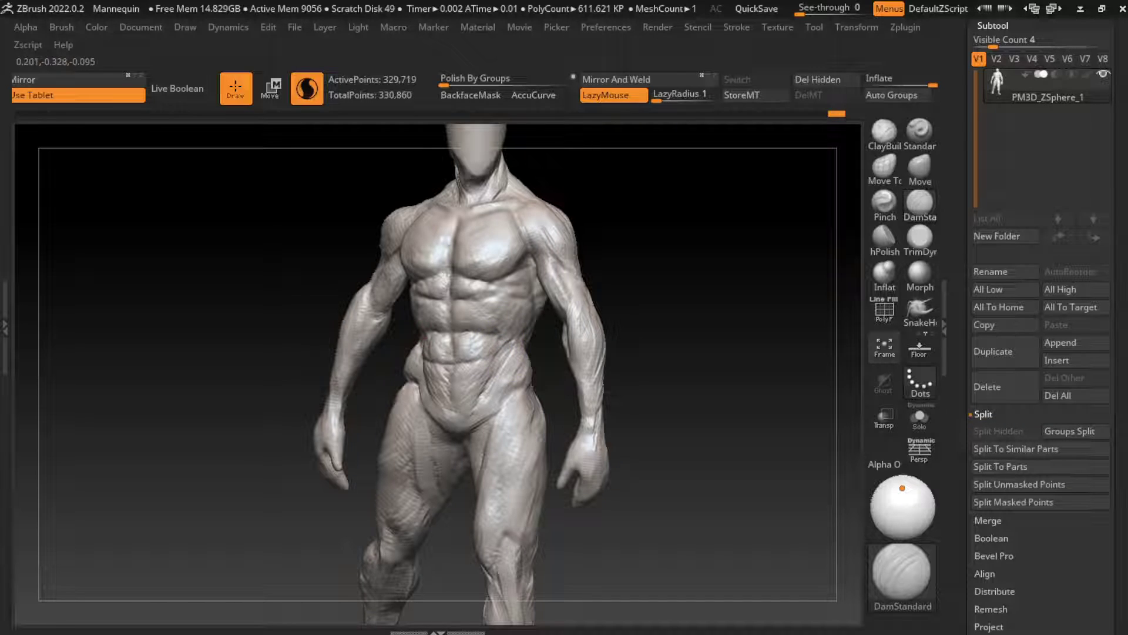
mouse_move(506, 297)
left_mouse_down()
mouse_move(512, 361)
mouse_move(500, 356)
left_mouse_up()
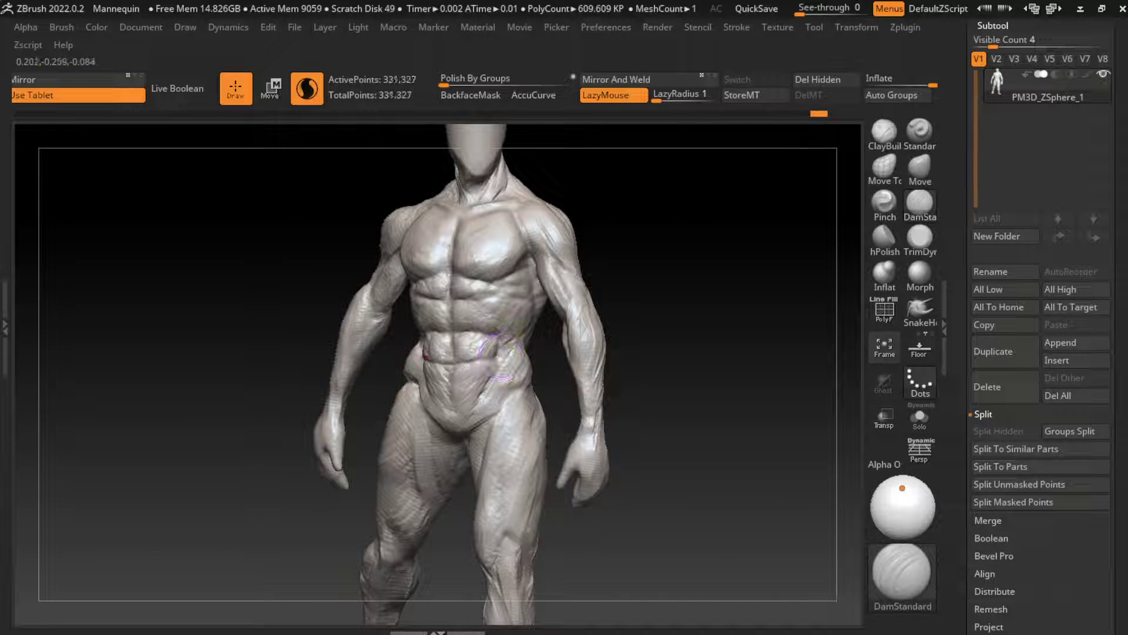
left_click_drag(517, 318, 493, 372)
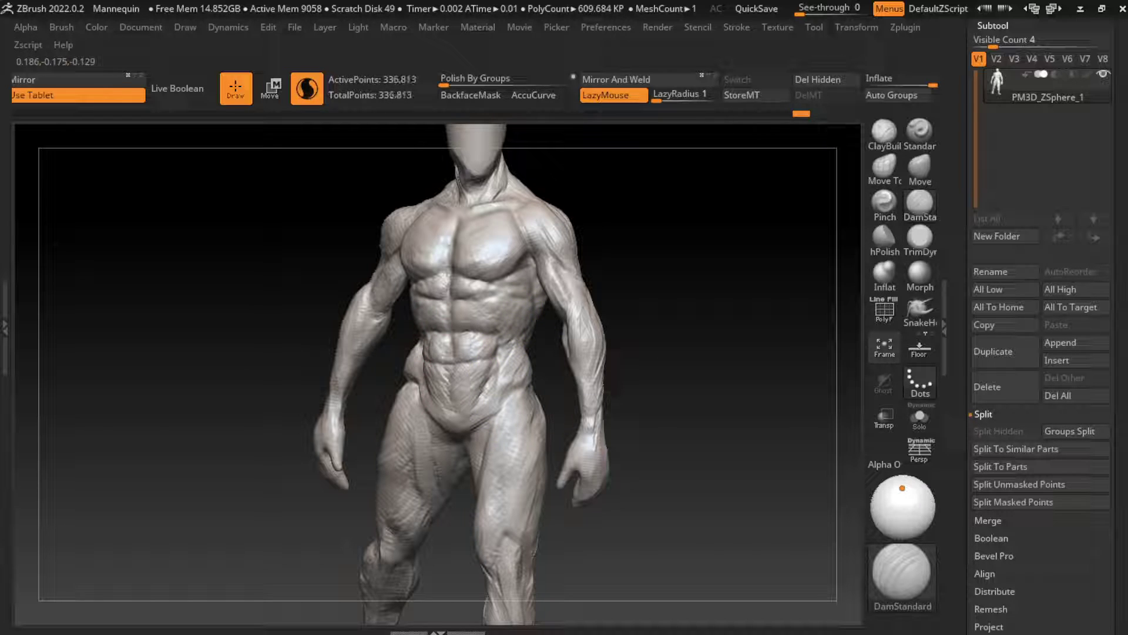
left_click_drag(493, 376, 459, 438)
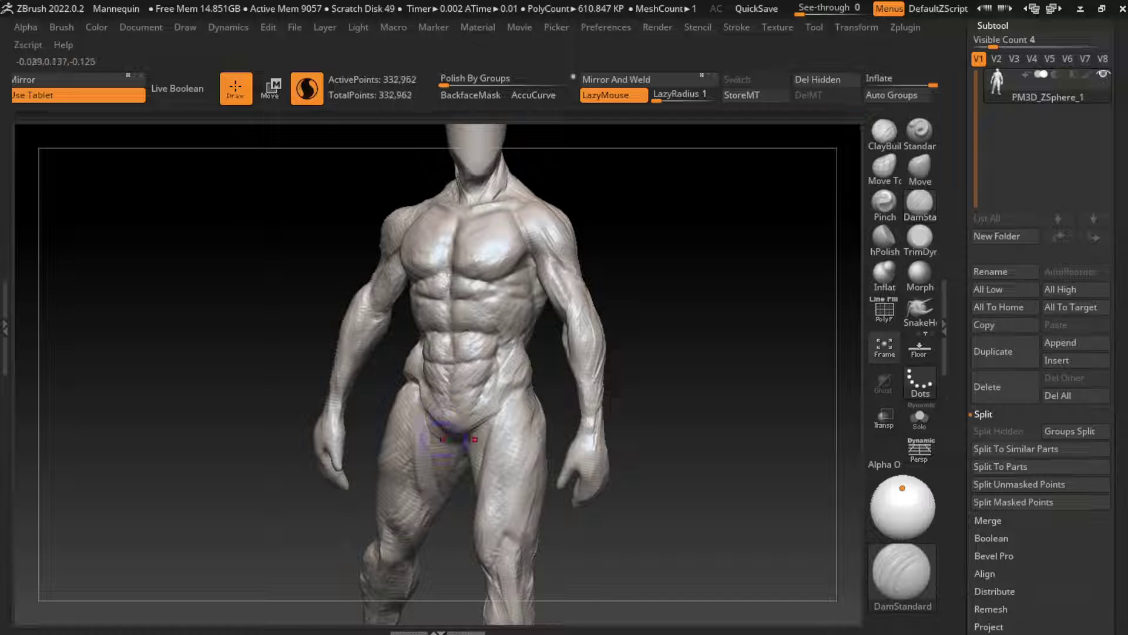
Build up the abdomen, smooth the groin, and zoom out to view the whole figure
left_click(884, 130)
left_click_drag(470, 376, 450, 391)
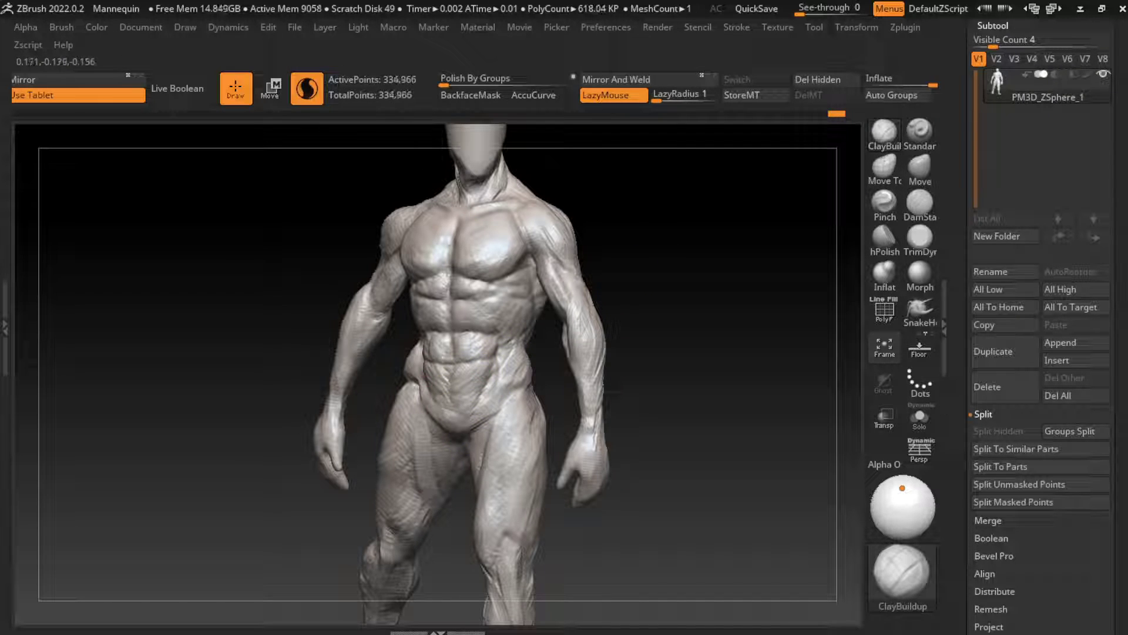
left_click_drag(446, 423, 484, 435)
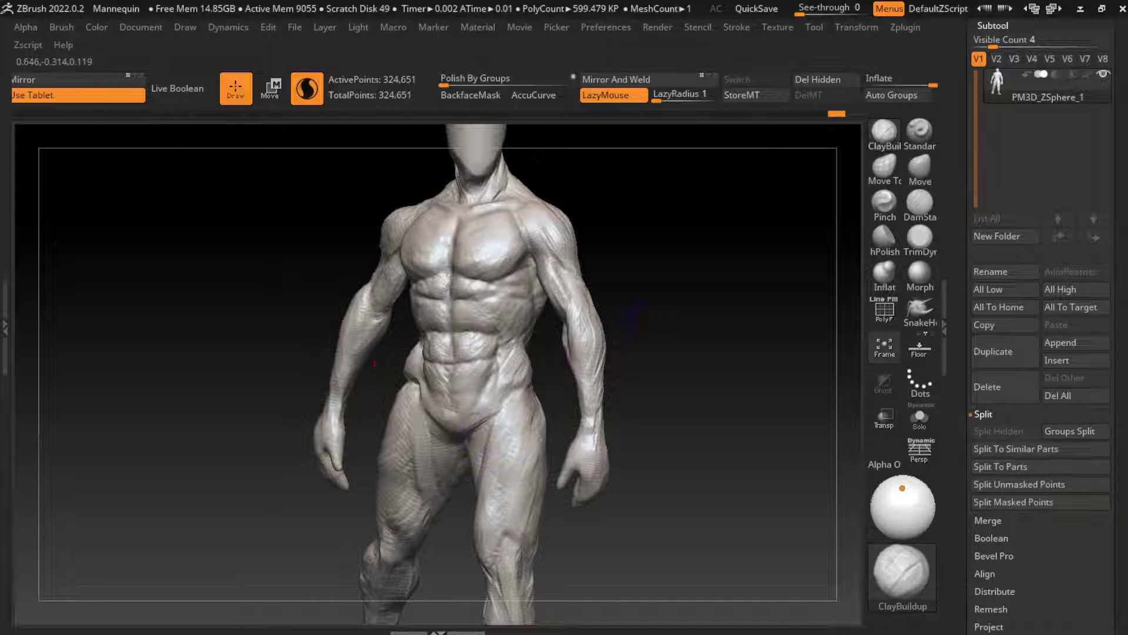
mouse_move(623, 434)
left_mouse_down()
mouse_move(411, 408)
mouse_move(391, 385)
left_mouse_up()
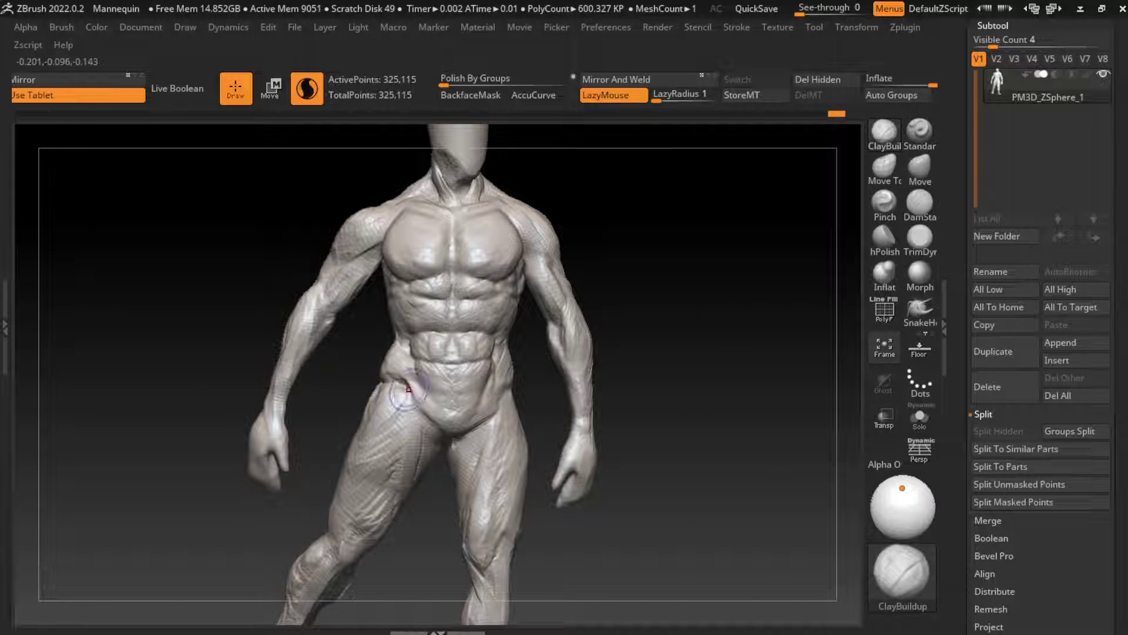
mouse_move(693, 386)
left_mouse_down("alt")
mouse_move(676, 447)
mouse_move(644, 412)
left_mouse_up("alt")
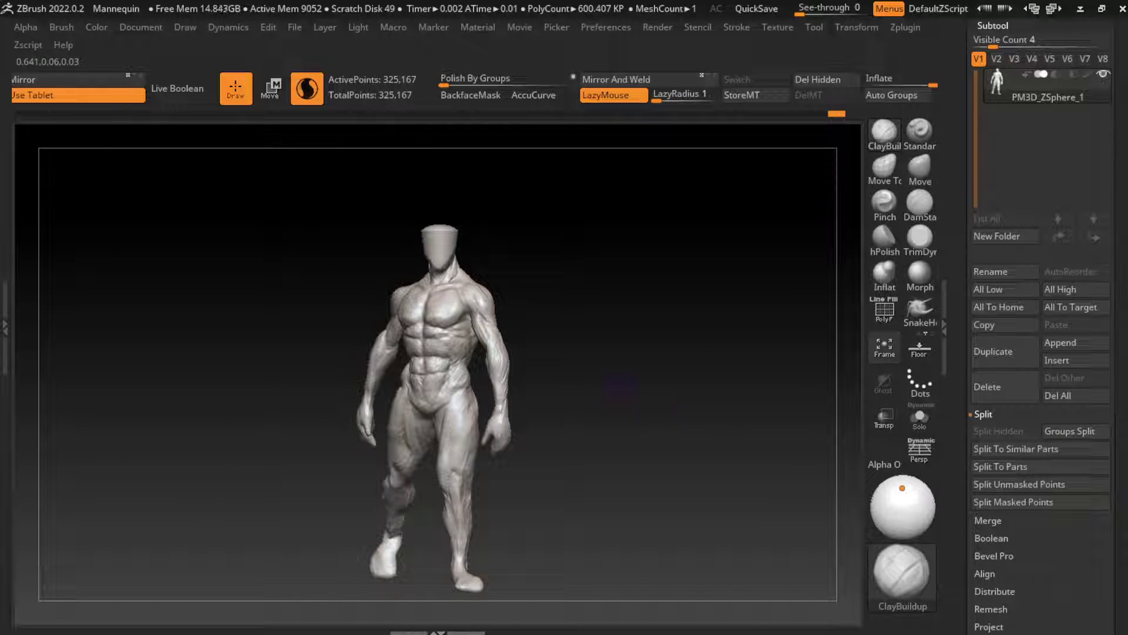
left_click_drag(582, 433, 412, 388)
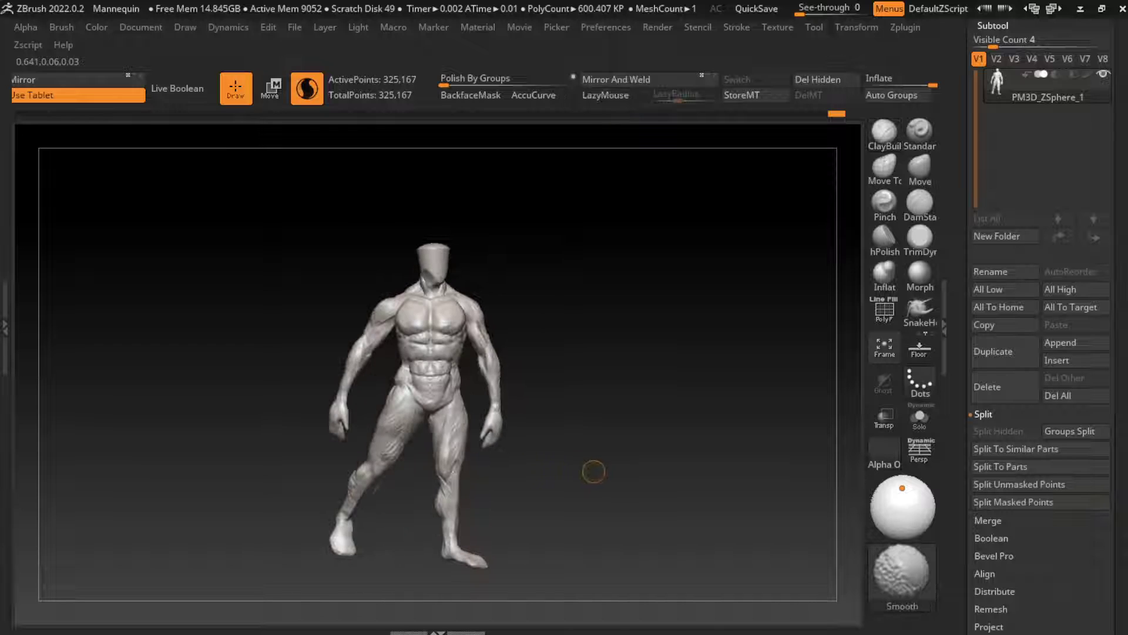
Draw a MaskLasso around the lower body and legs, then switch to Move (W) for posing
key("ctrl")
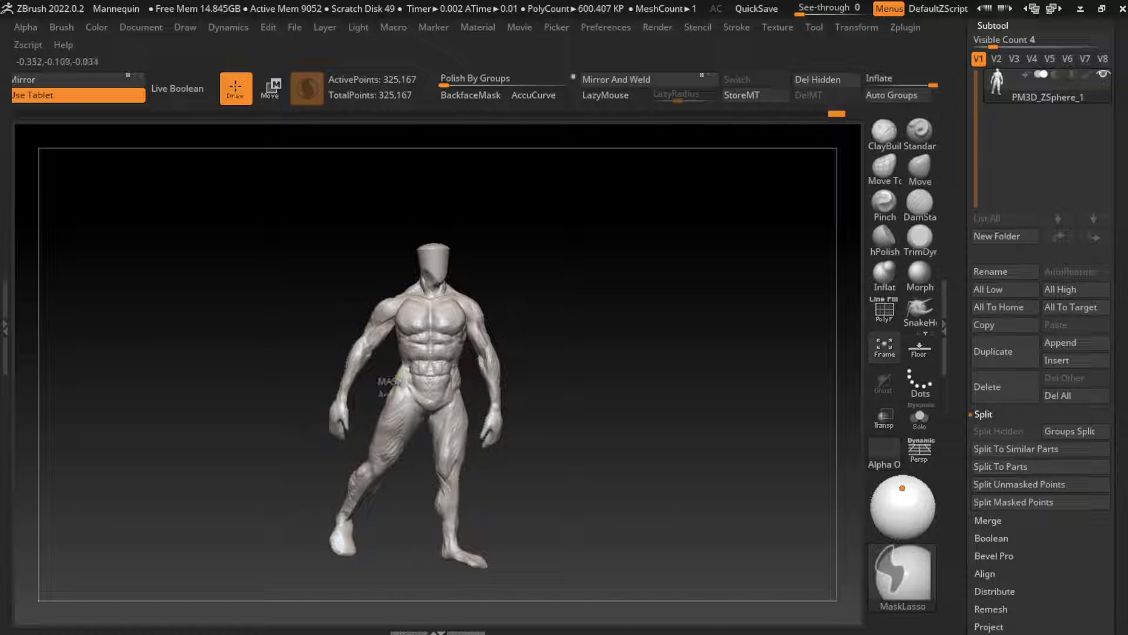
left_click_drag(423, 379, 352, 382, "ctrl")
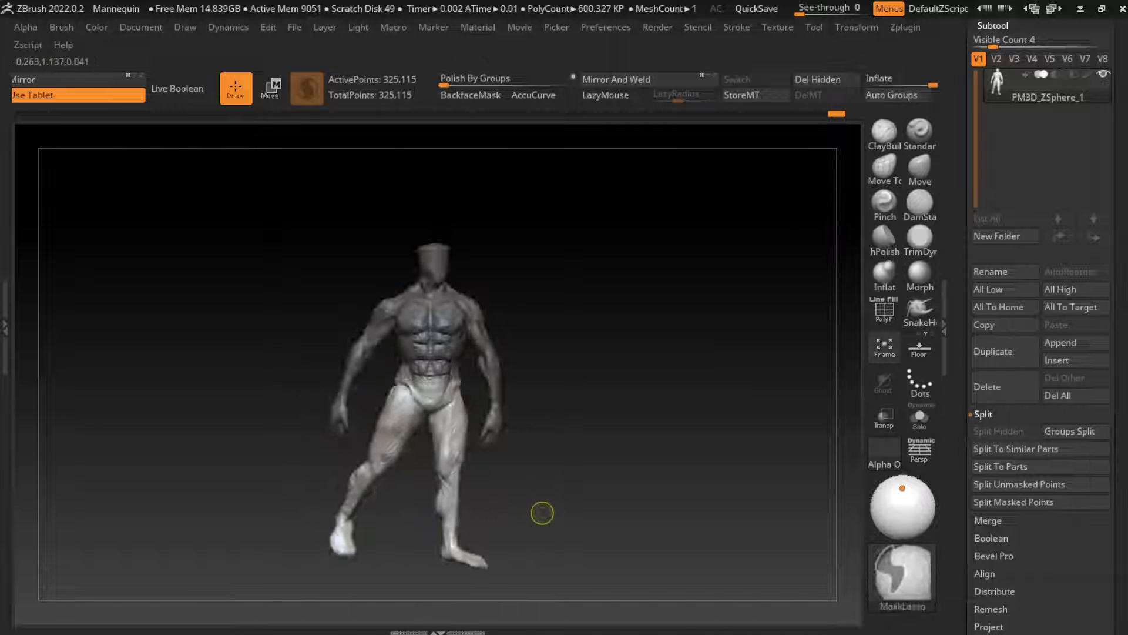
key("w")
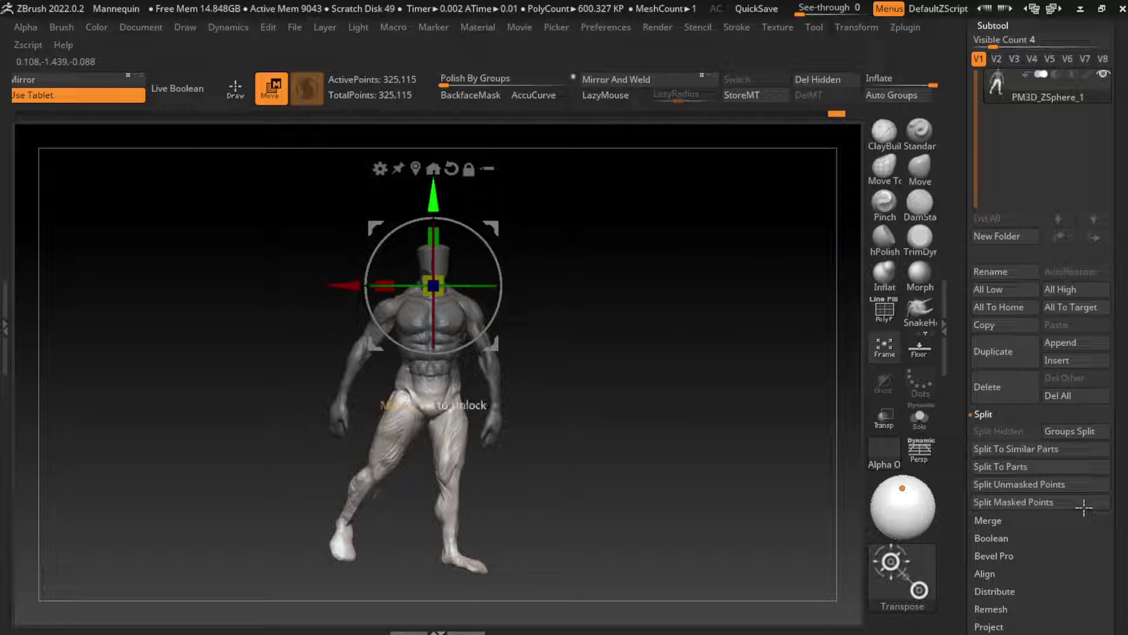
left_click_drag(588, 305, 682, 286)
Zoom in on the torso and carve a crease into the abdomen
key("q")
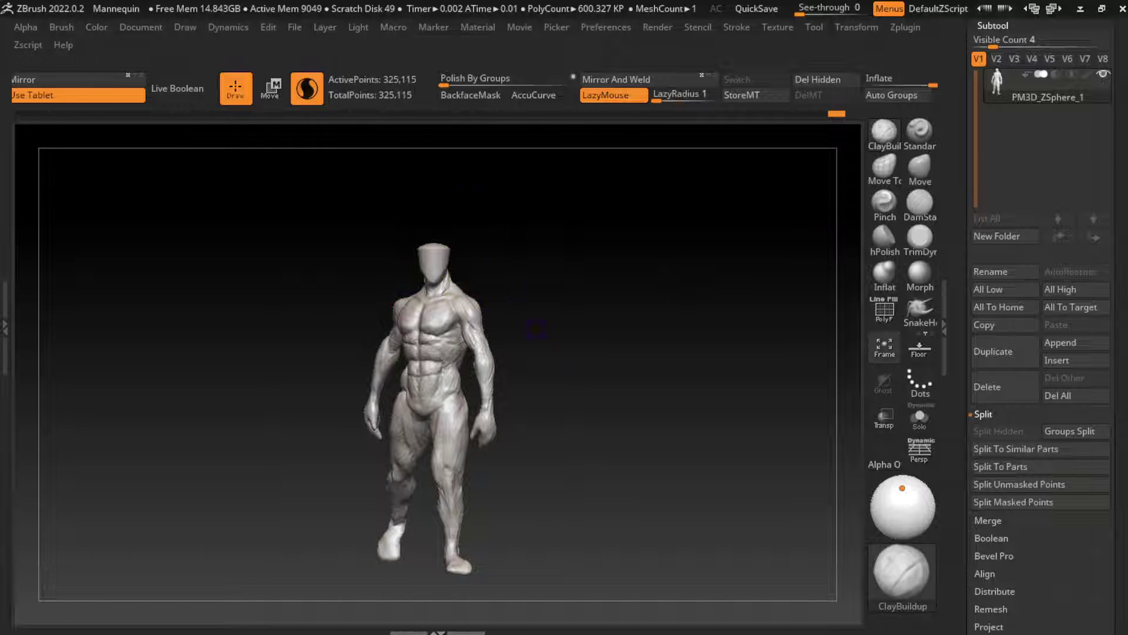
right_click_drag(682, 286, 609, 432, "ctrl")
left_click_drag(609, 429, 617, 418)
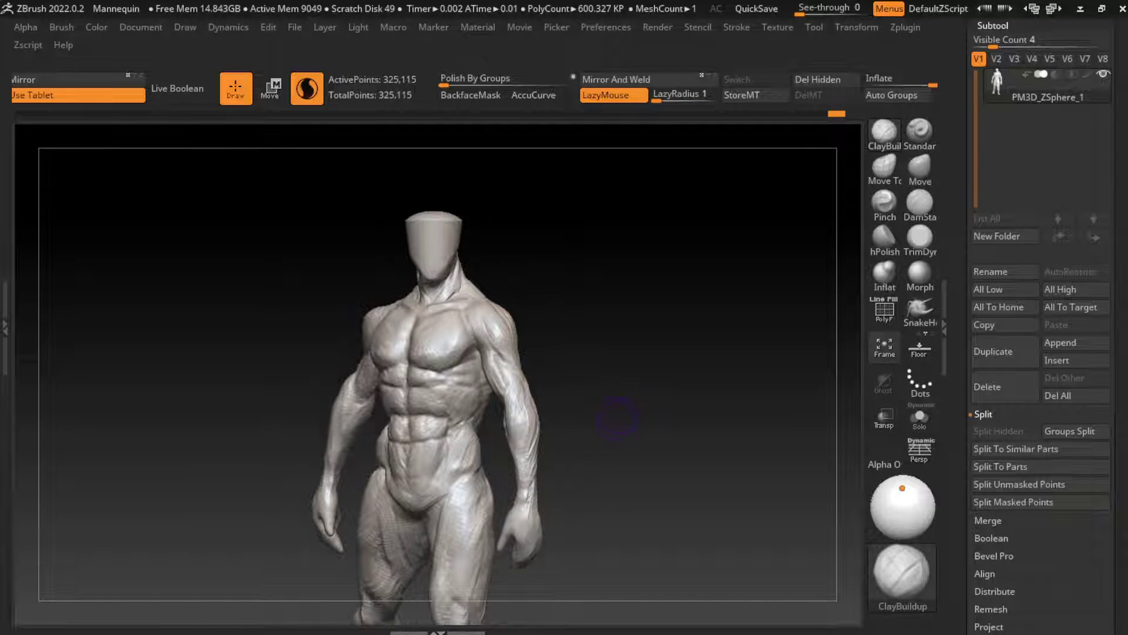
key("ctrl")
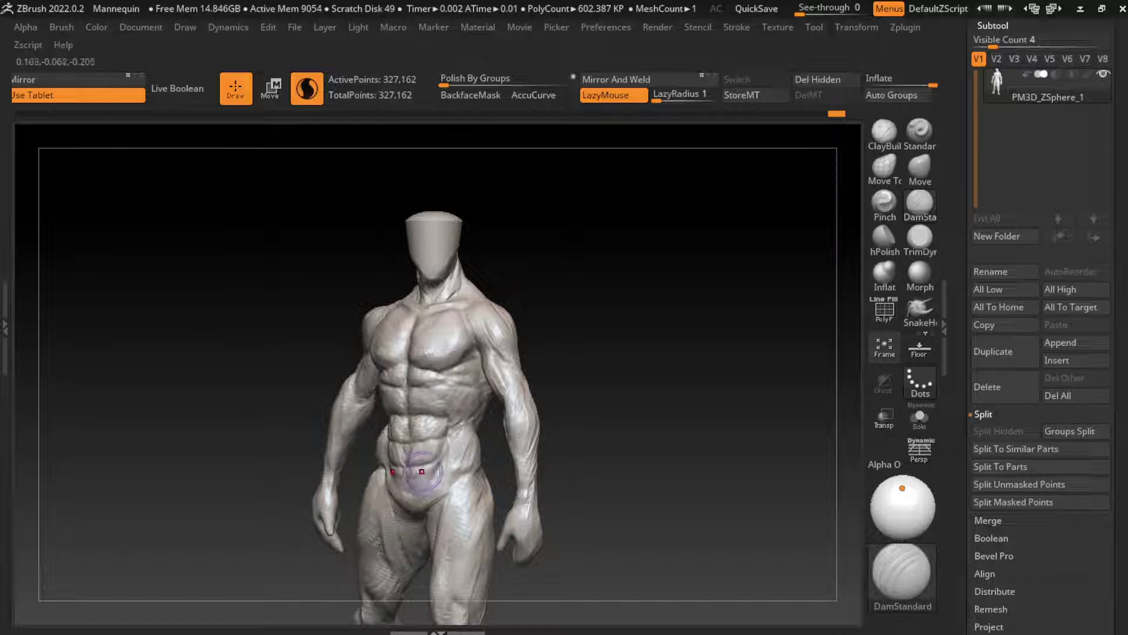
mouse_move(415, 459)
left_mouse_down()
mouse_move(423, 494)
mouse_move(406, 476)
mouse_move(406, 514)
mouse_move(373, 532)
left_mouse_up()
Build up the lower abdomen, groin and lower-right abdomen with ClayBuildup
key("b")
key("c")
key("b")
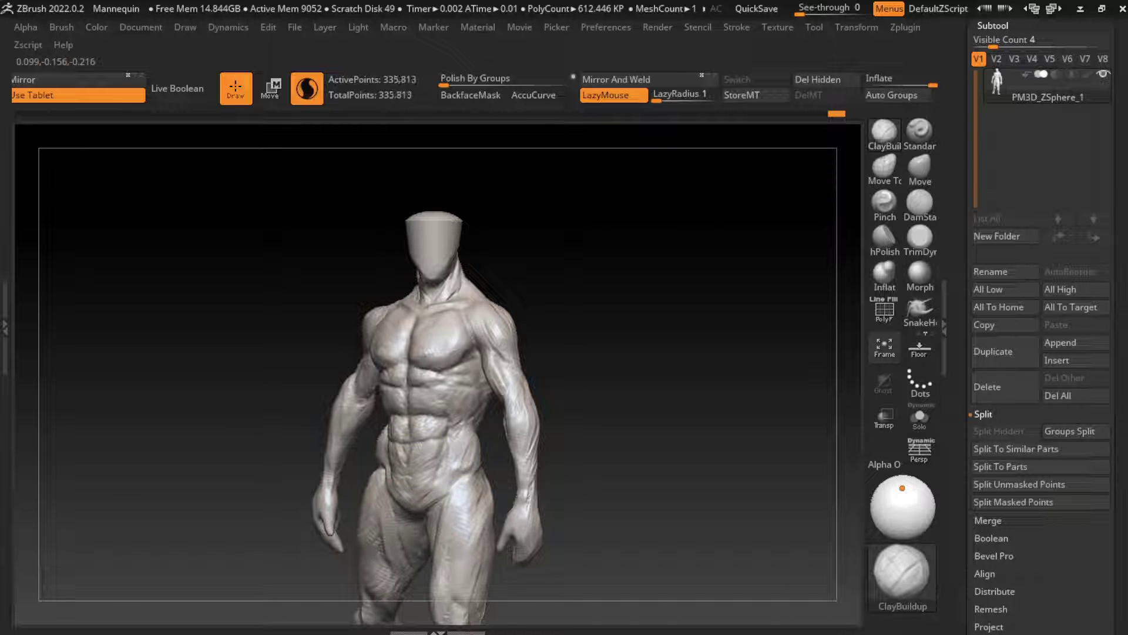
left_click_drag(432, 468, 442, 440)
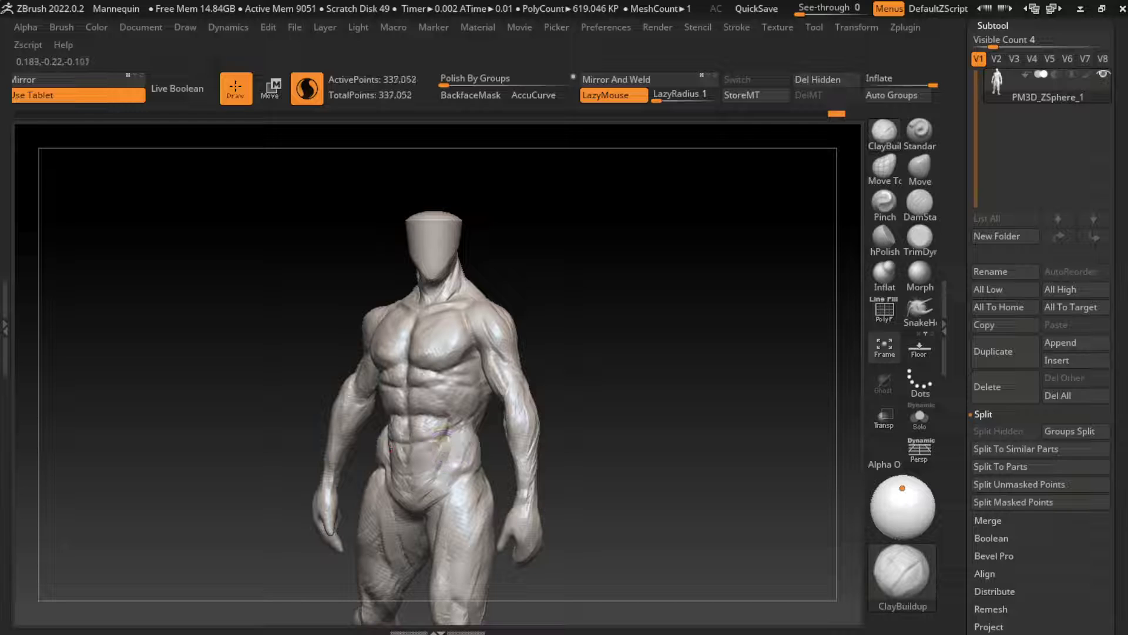
mouse_move(435, 480)
left_mouse_down()
mouse_move(435, 459)
mouse_move(424, 500)
left_mouse_up()
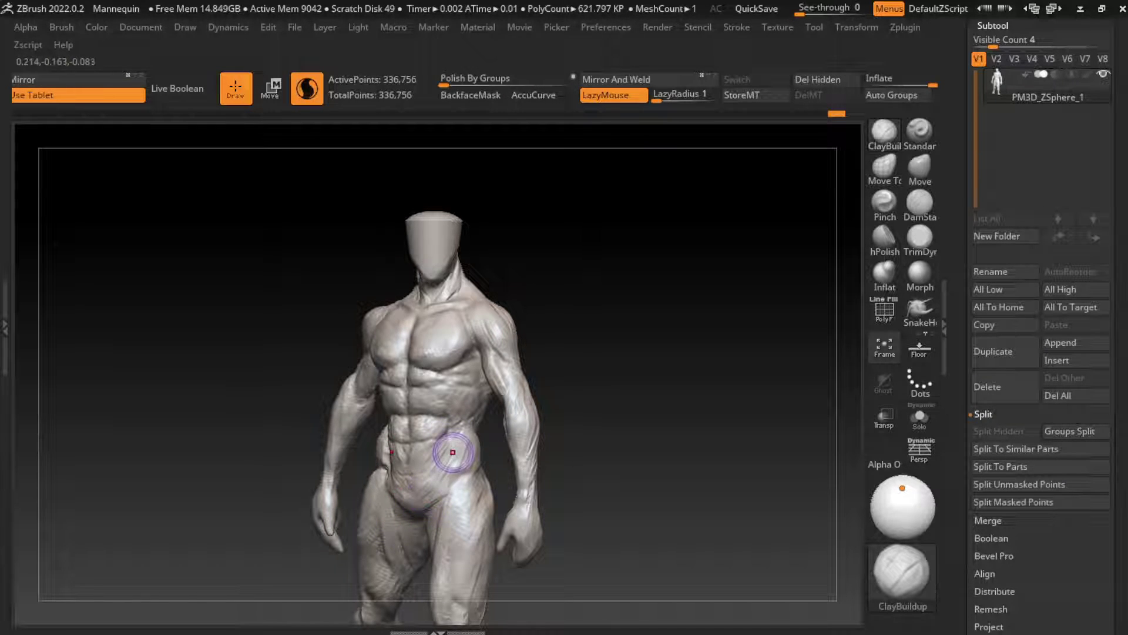
left_click_drag(459, 446, 462, 432)
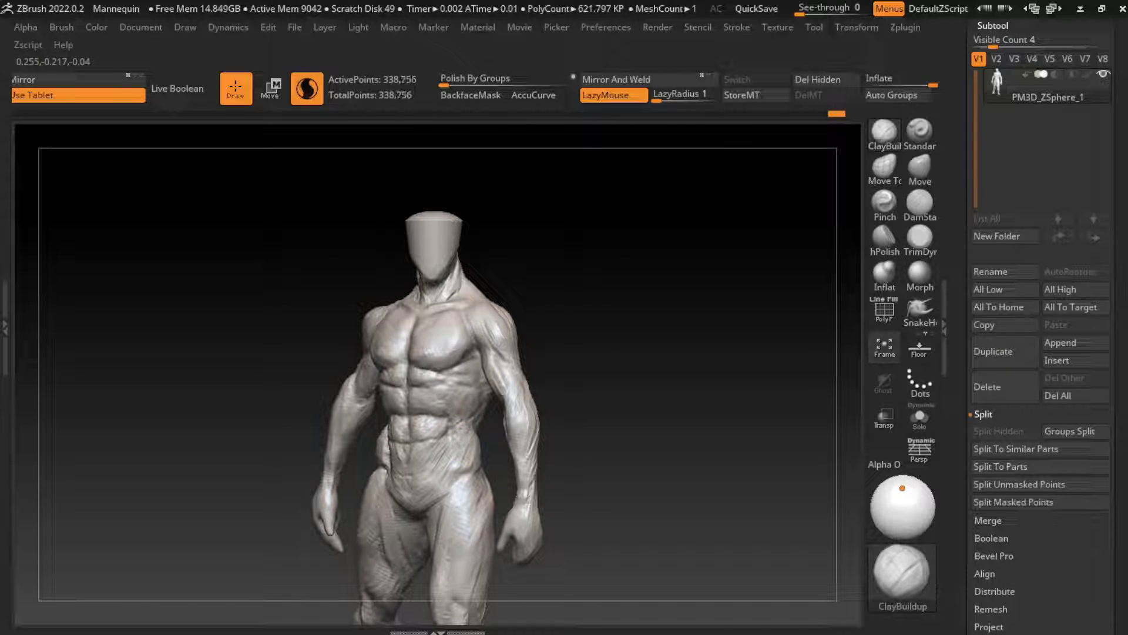
Review the side and lower back, then add clay to the hip and smooth the hip and forearm
mouse_move(588, 441)
left_mouse_down()
mouse_move(500, 435)
mouse_move(541, 435)
mouse_move(503, 420)
mouse_move(538, 406)
mouse_move(500, 416)
left_mouse_up()
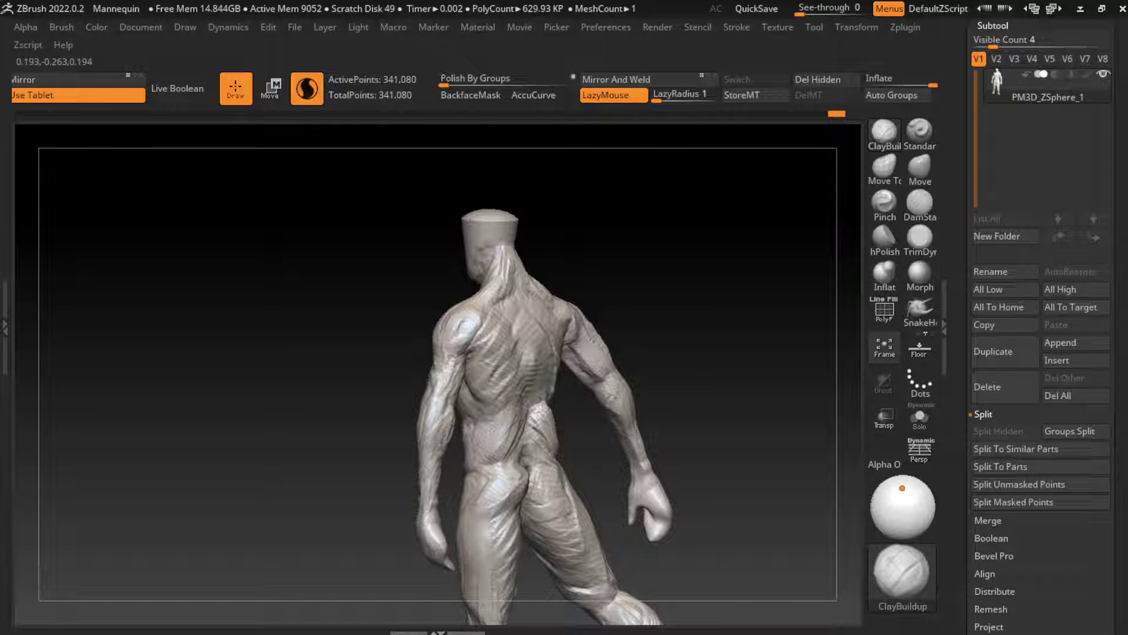
left_click_drag(764, 376, 496, 450)
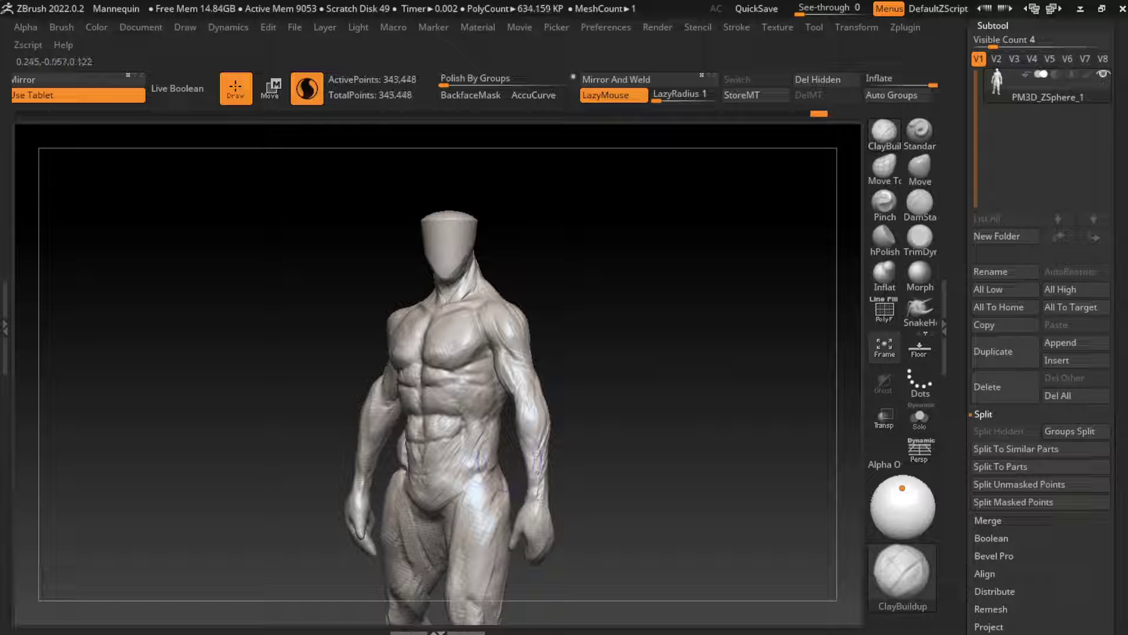
left_click_drag(735, 411, 532, 440)
left_click_drag(706, 423, 515, 437)
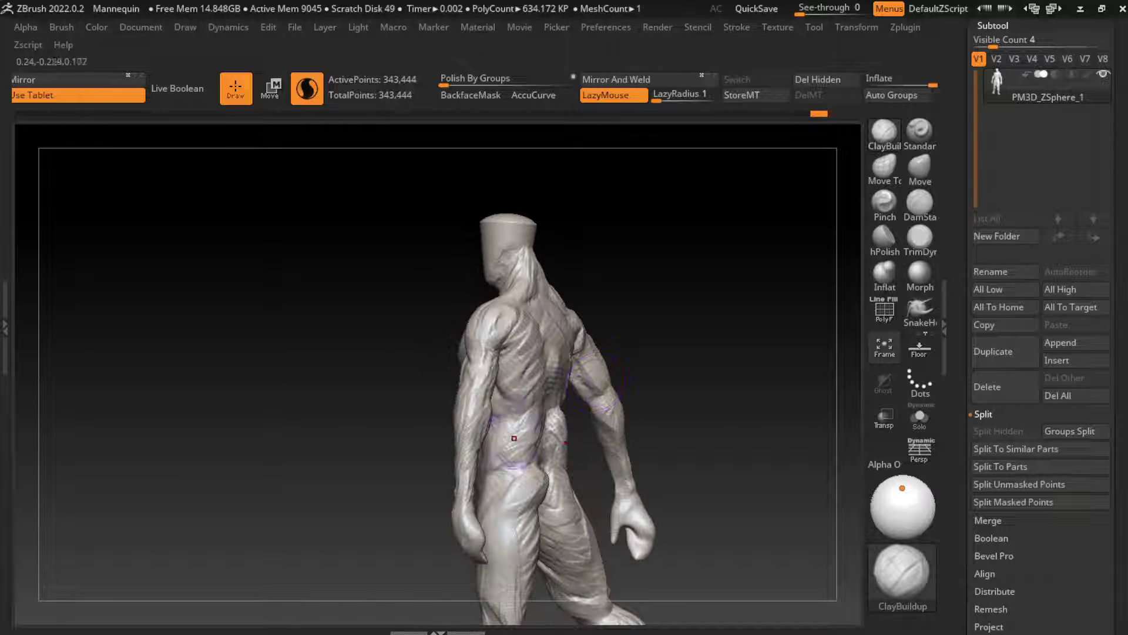
mouse_move(654, 392)
left_mouse_down()
mouse_move(663, 414)
mouse_move(622, 410)
left_mouse_up()
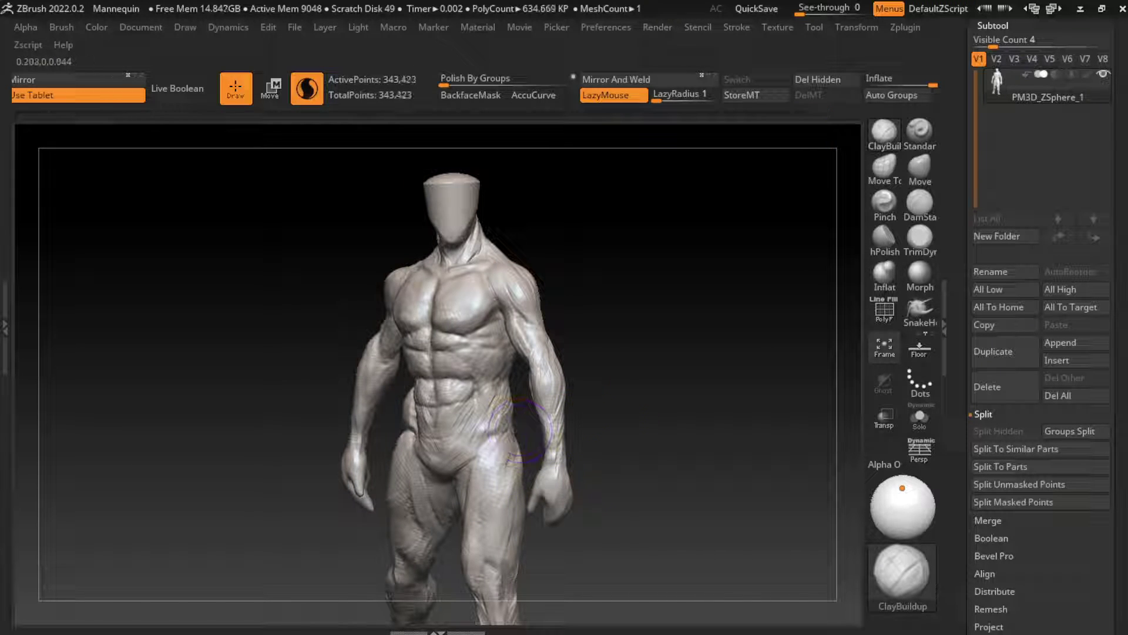
left_click_drag(521, 429, 502, 470)
left_click_drag(582, 487, 608, 423)
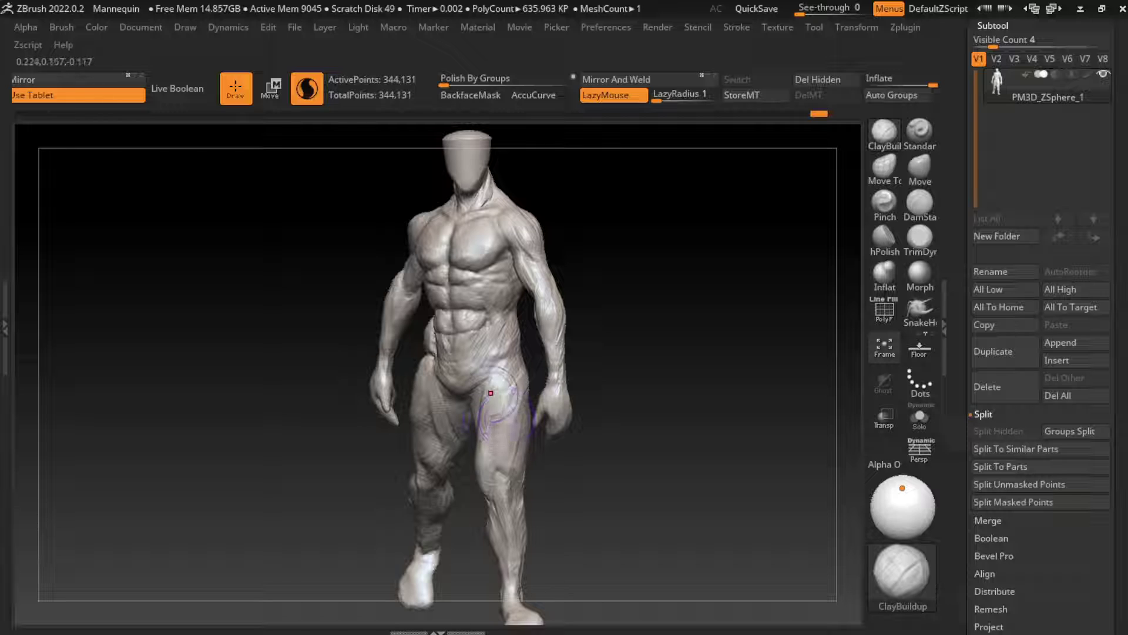
mouse_move(507, 391)
left_mouse_down("shift")
mouse_move(504, 382)
mouse_move(538, 373)
mouse_move(550, 400)
mouse_move(520, 368)
mouse_move(559, 376)
left_mouse_up("shift")
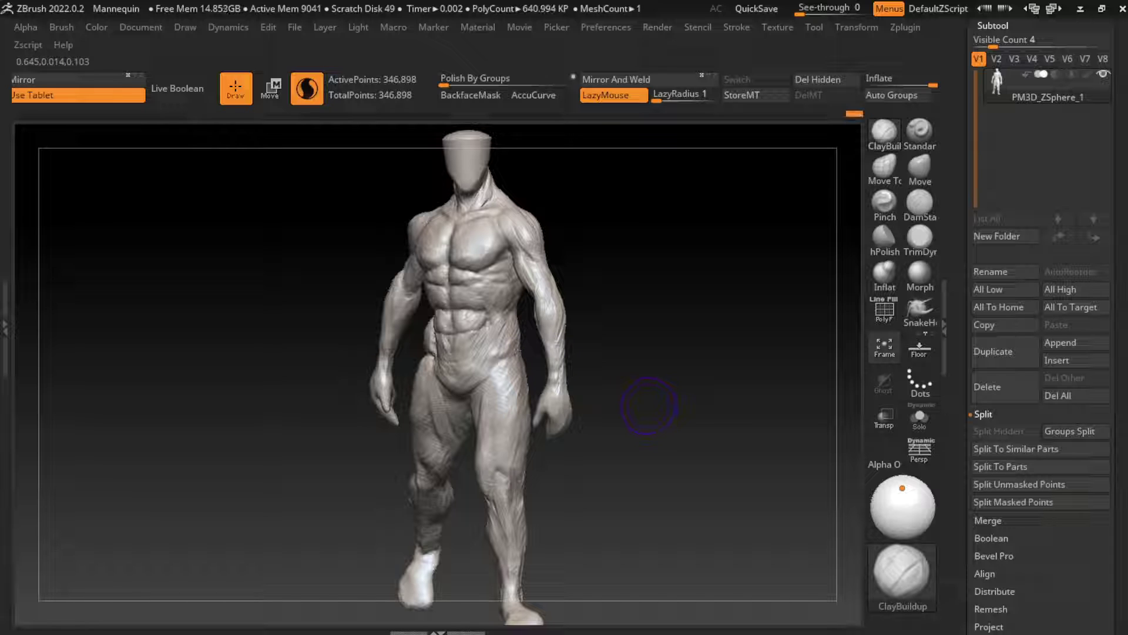
left_click_drag(647, 403, 615, 416)
Hide the arm with a SelectRect box and switch to the Move brush
left_click_drag(599, 371, 538, 296, "ctrl+shift")
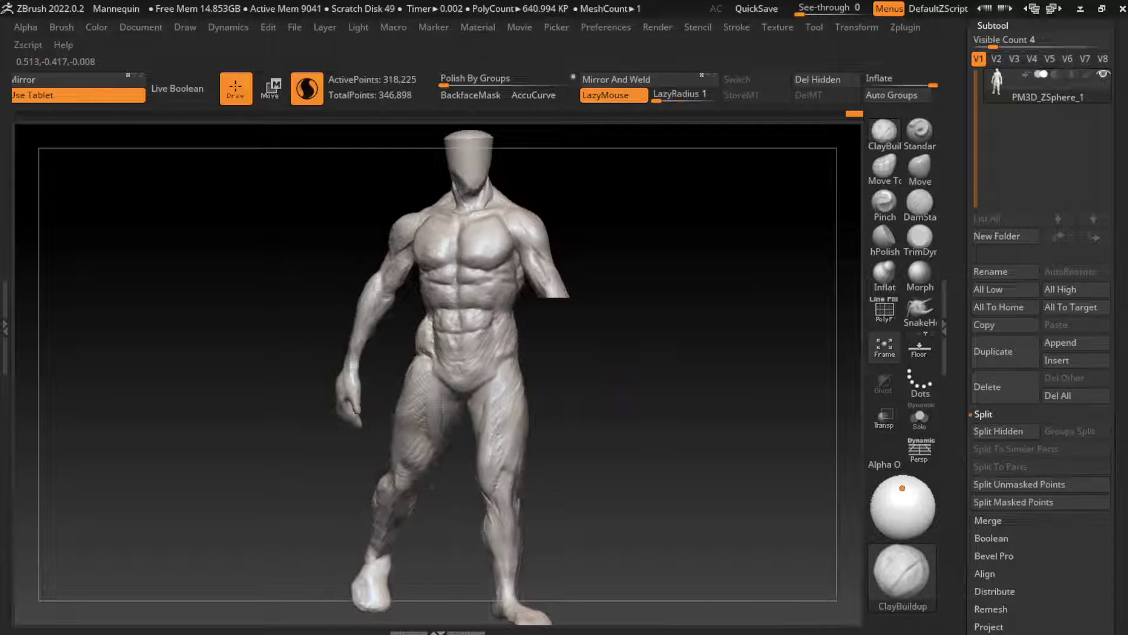
key("s")
key("b")
key("m")
key("v")
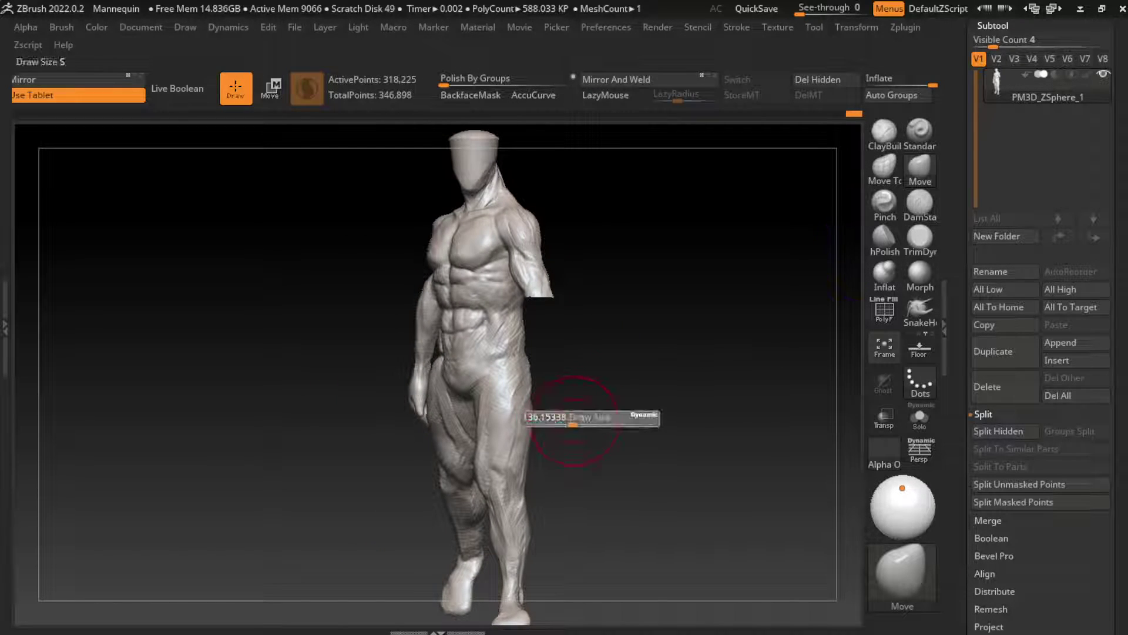
left_click_drag(579, 411, 523, 383)
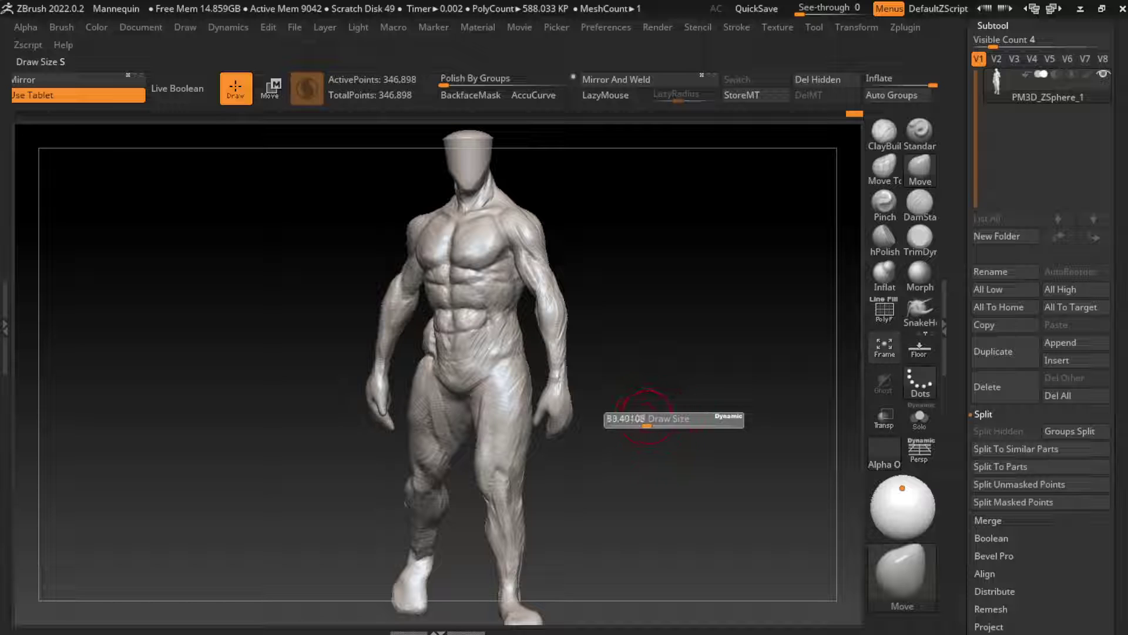
Show the hidden arm again, then select DamStandard followed by ClayBuildup
left_click(637, 410, "ctrl+shift")
left_click_drag(638, 410, 588, 449, "alt")
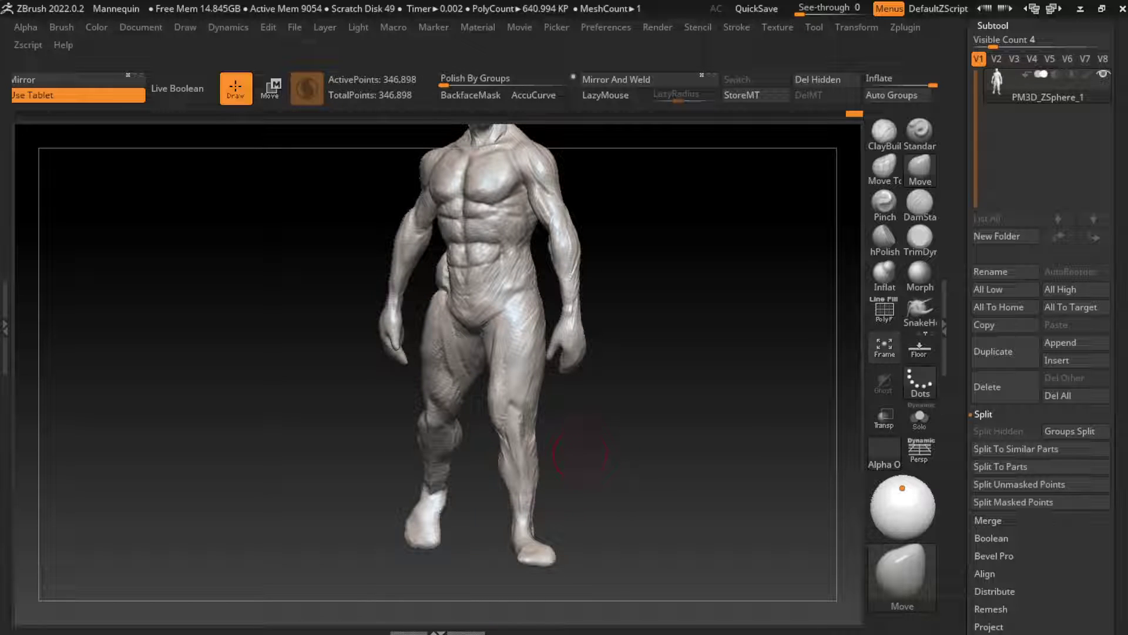
left_click(919, 202)
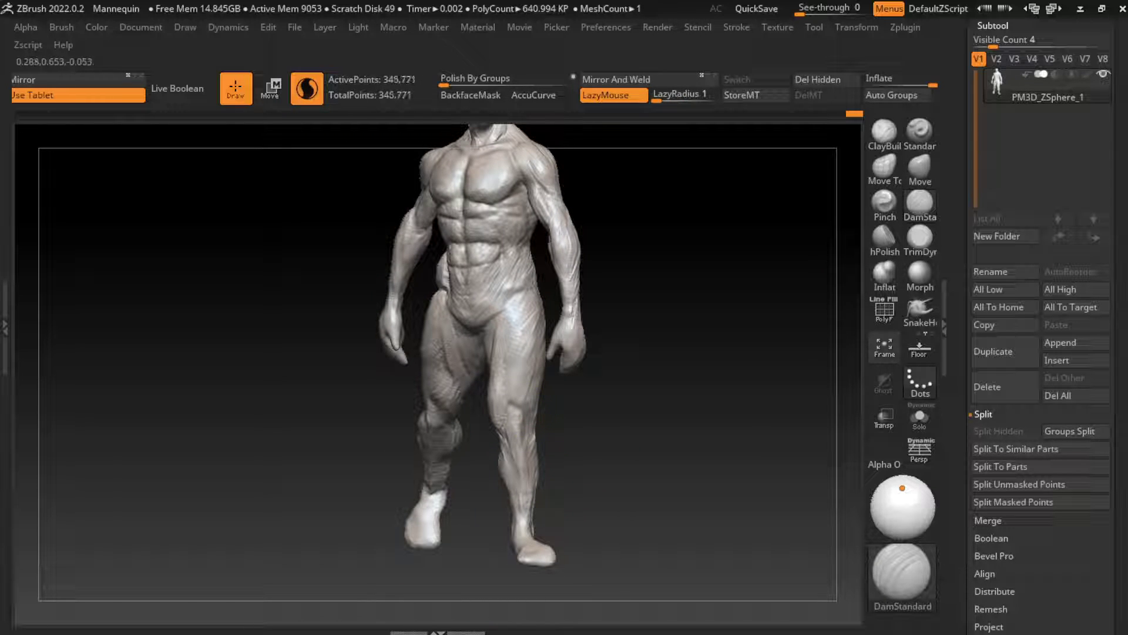
left_click_drag(646, 411, 573, 445)
left_click(884, 132)
Flatten the front of the lower leg with TrimDynamic
key("s")
left_click(141, 27)
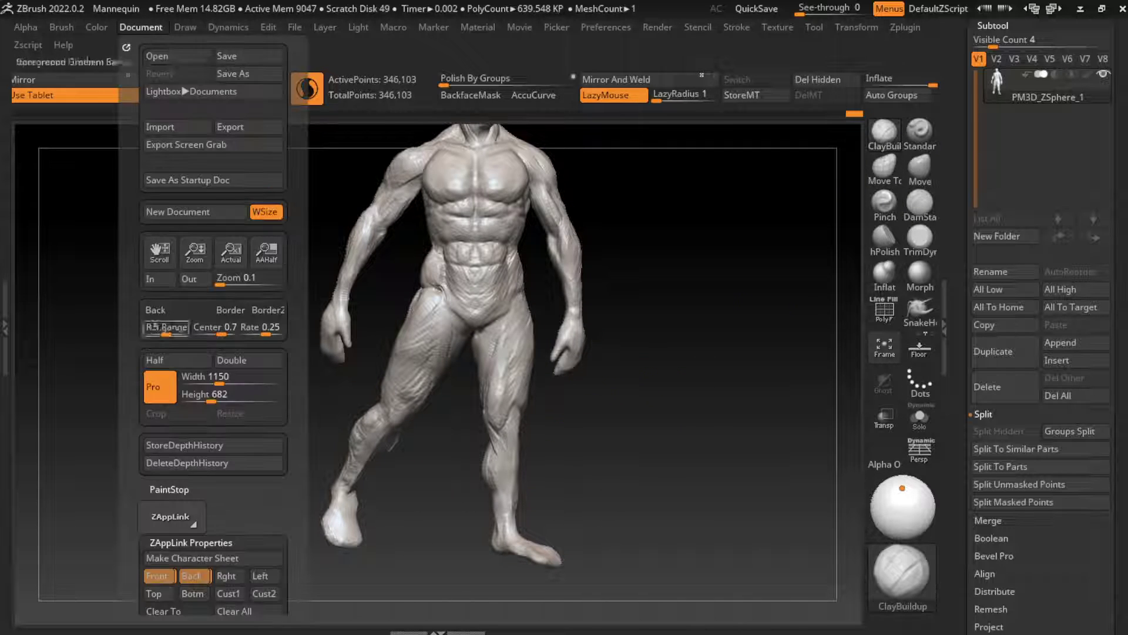
left_click_drag(647, 412, 587, 478)
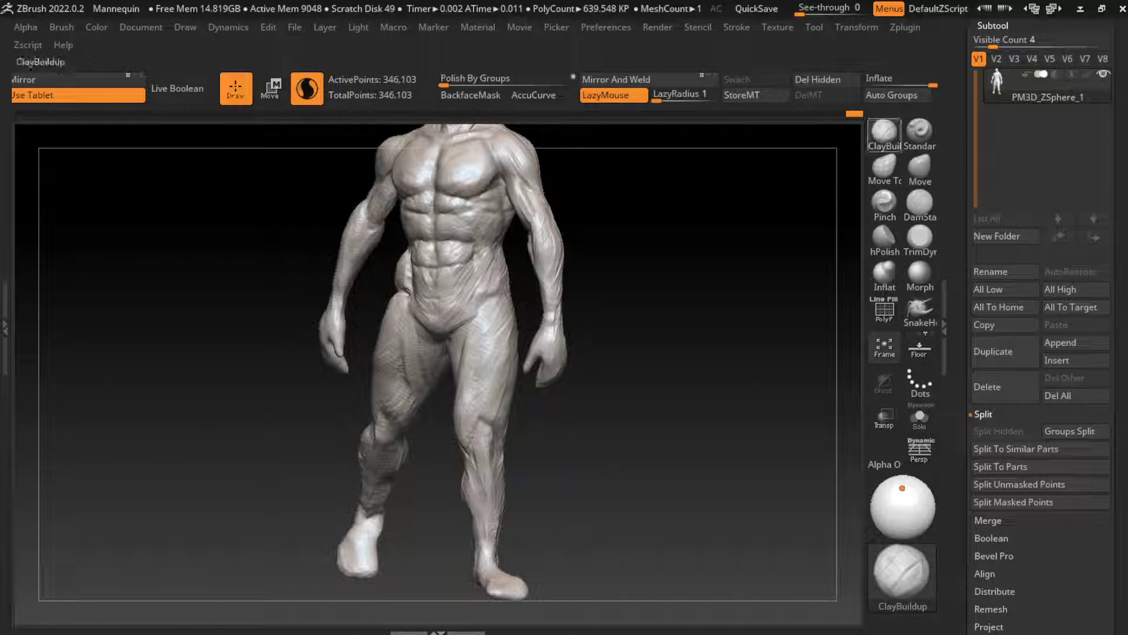
left_click(920, 238)
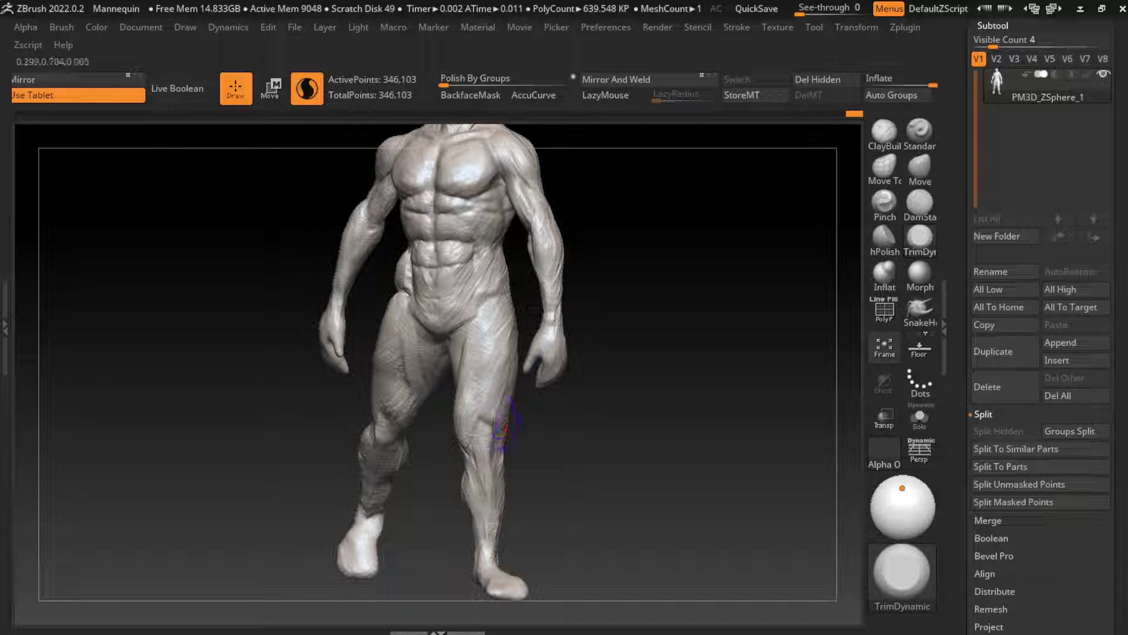
mouse_move(502, 416)
left_mouse_down()
mouse_move(482, 416)
mouse_move(502, 479)
left_mouse_up()
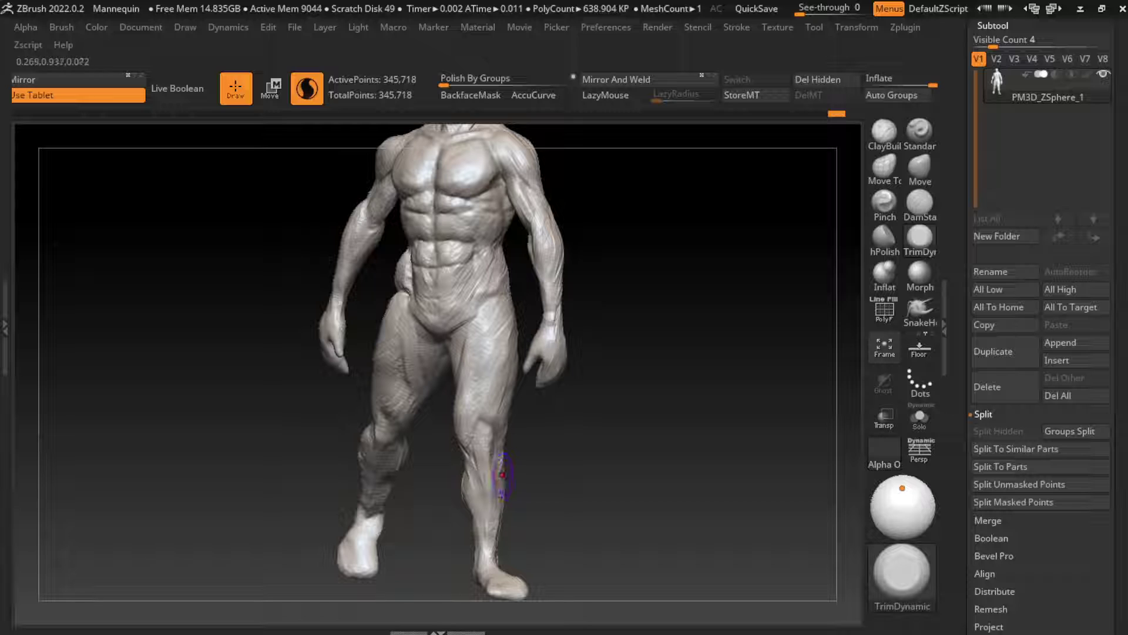
Build up clay on the lower right leg and open the Tool palette's save options
key("b")
key("c")
key("b")
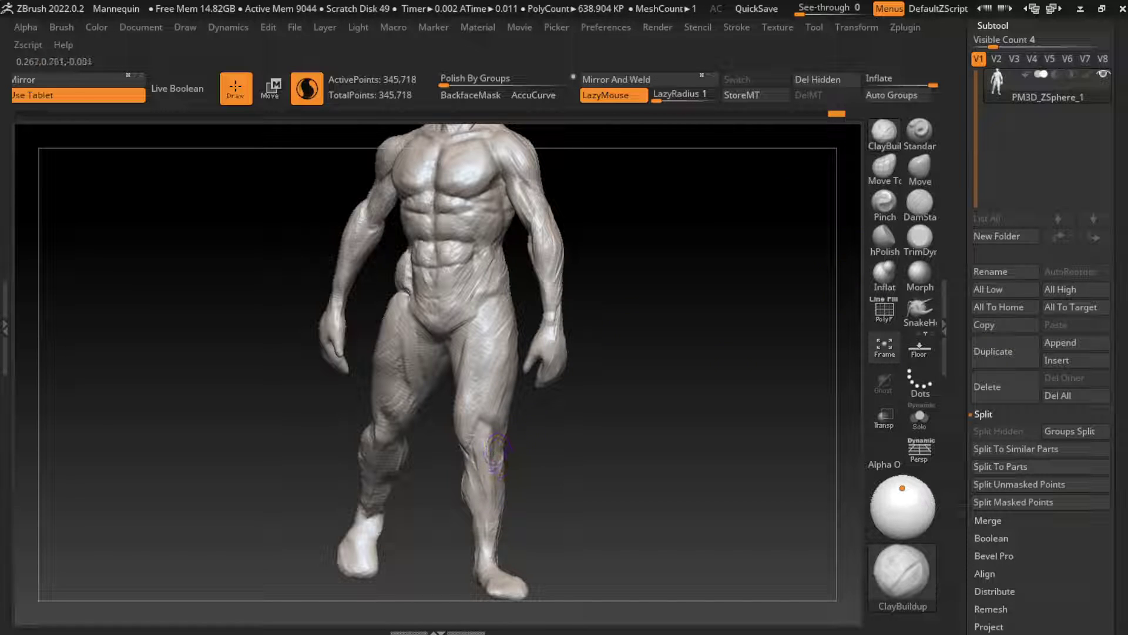
mouse_move(497, 452)
left_mouse_down()
mouse_move(491, 529)
mouse_move(650, 483)
mouse_move(680, 504)
left_mouse_up()
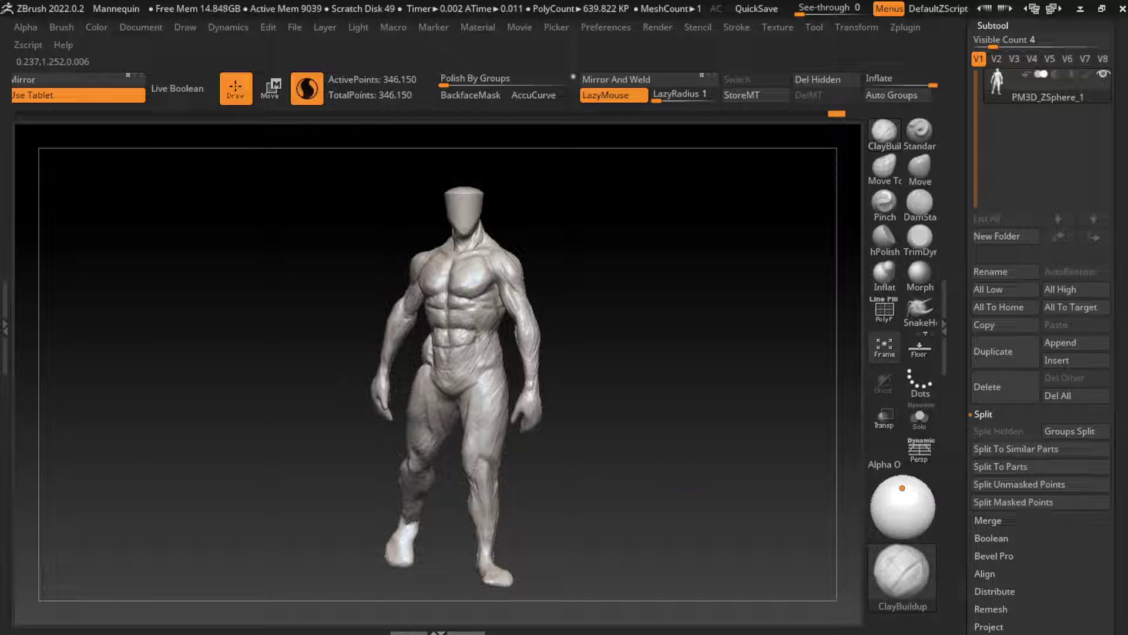
left_click(814, 27)
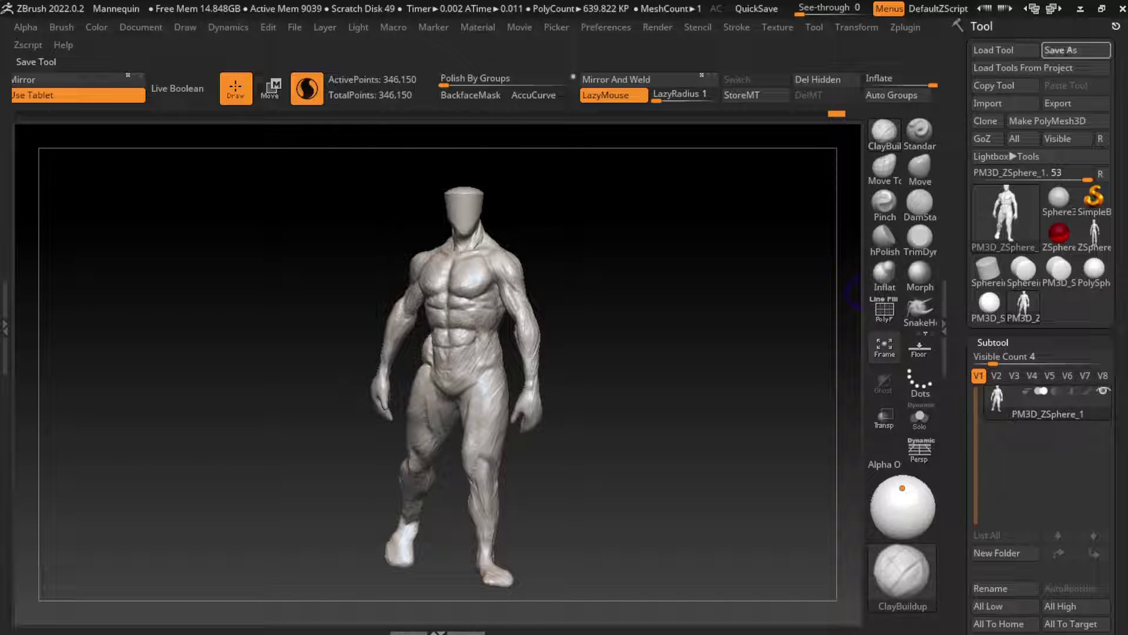